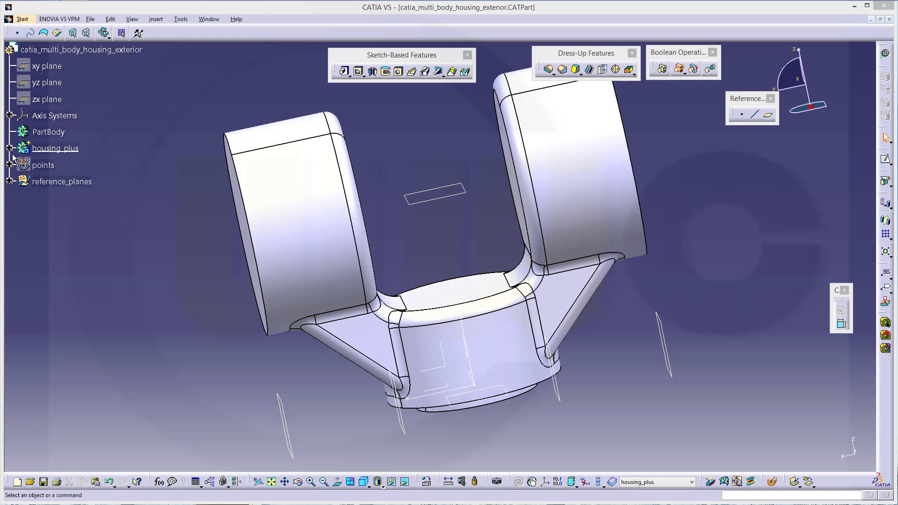
With housing_plus selected, insert the first new body, Body.7
left_click(53, 149)
left_click(10, 148)
left_click(10, 148)
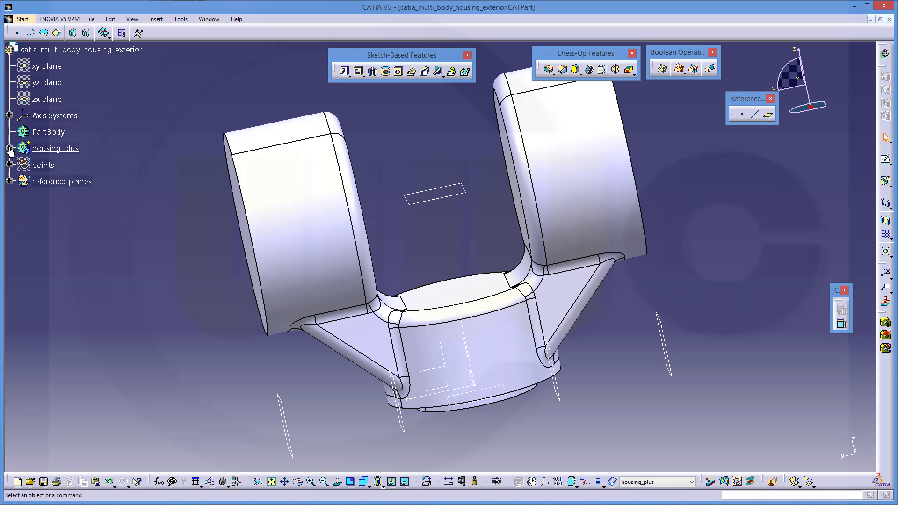
left_click(158, 21)
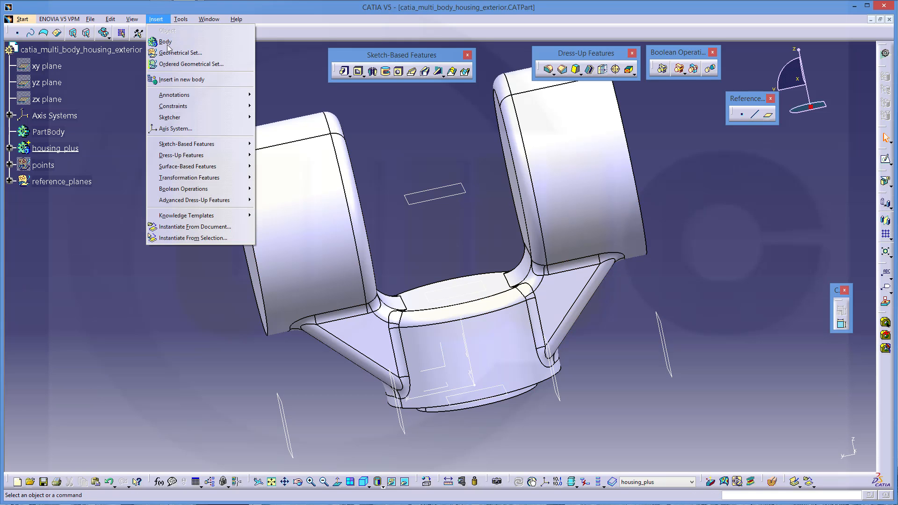
left_click(164, 42)
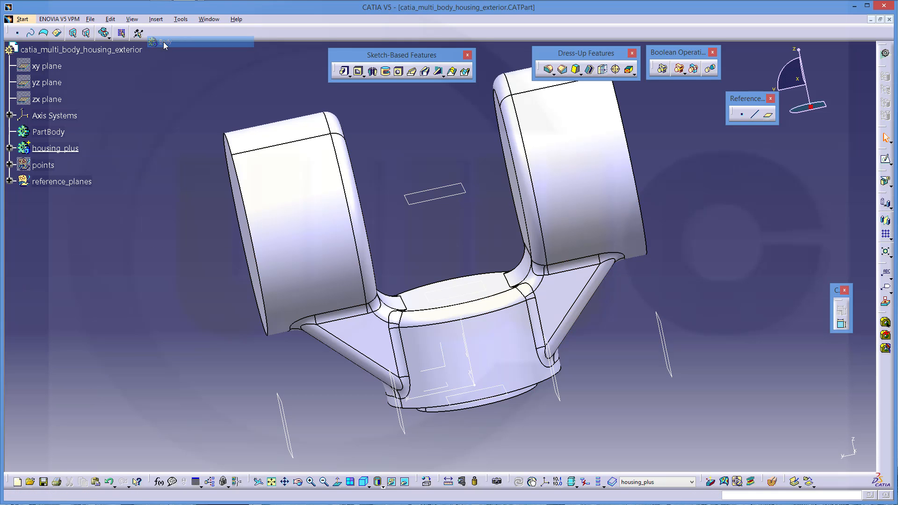
Insert three more bodies: Body.8, Body.9 and Body.10
left_click(157, 21)
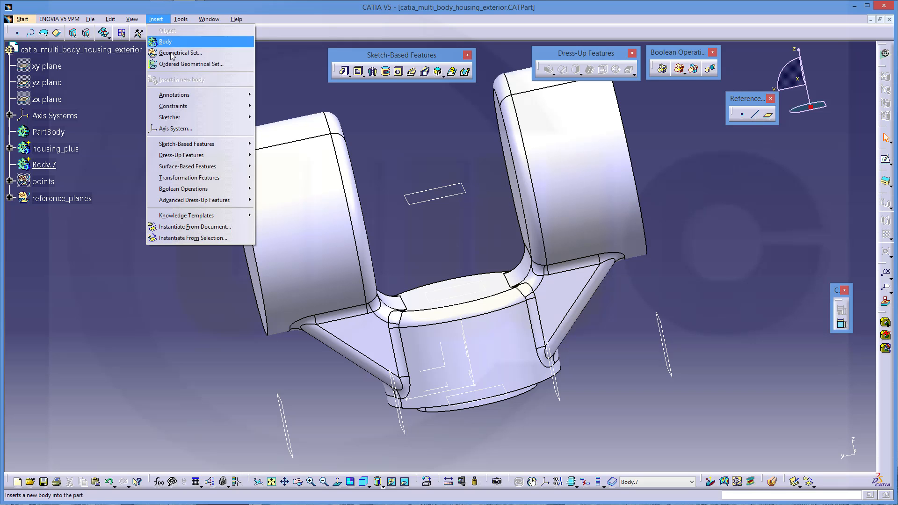
left_click(164, 41)
left_click(158, 21)
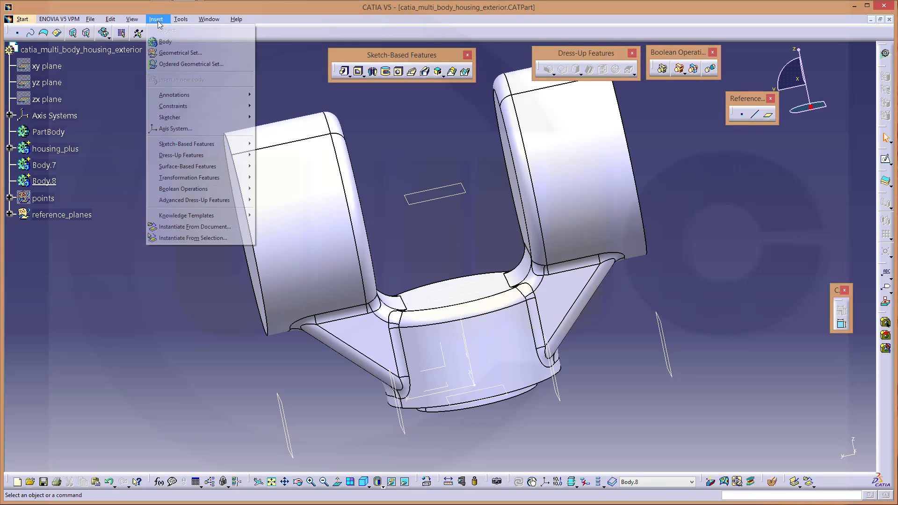
left_click(165, 41)
left_click(157, 19)
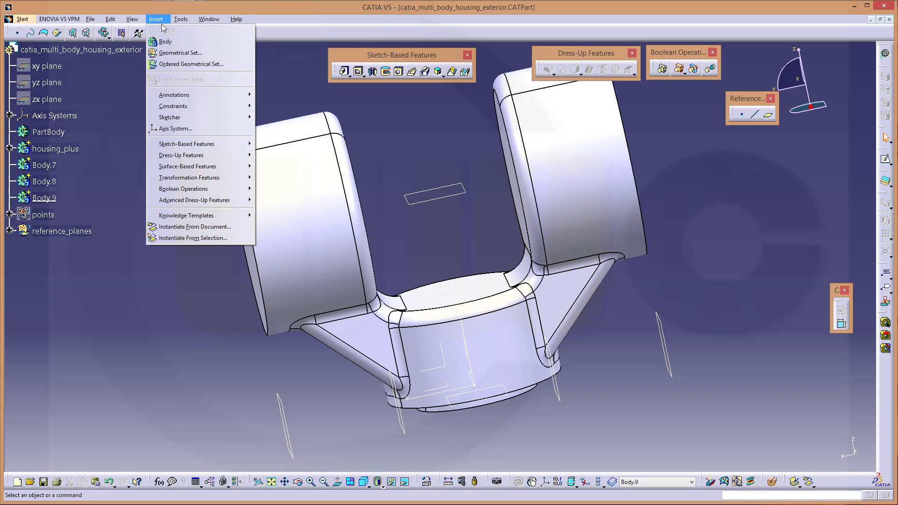
left_click(165, 41)
Rename Body.7 to right_minus and Body.8 to left_minus via Properties
left_click(43, 169)
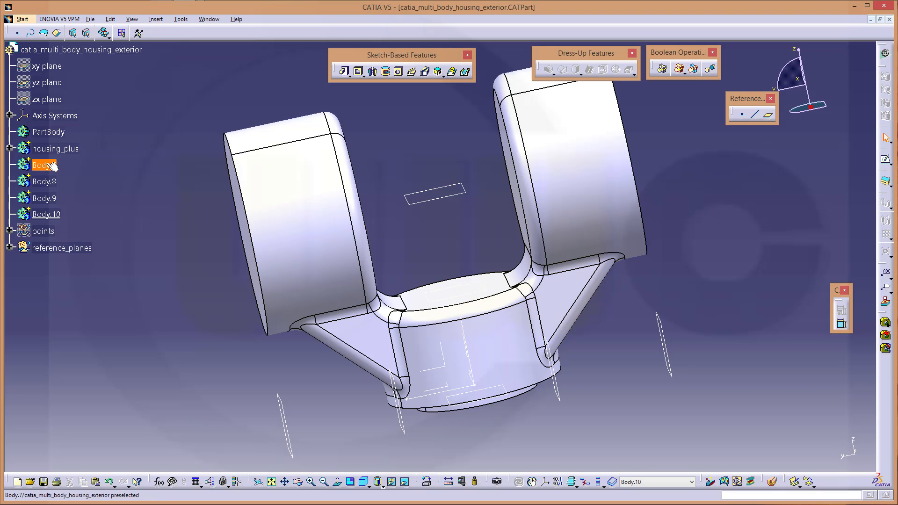
right_click(47, 166)
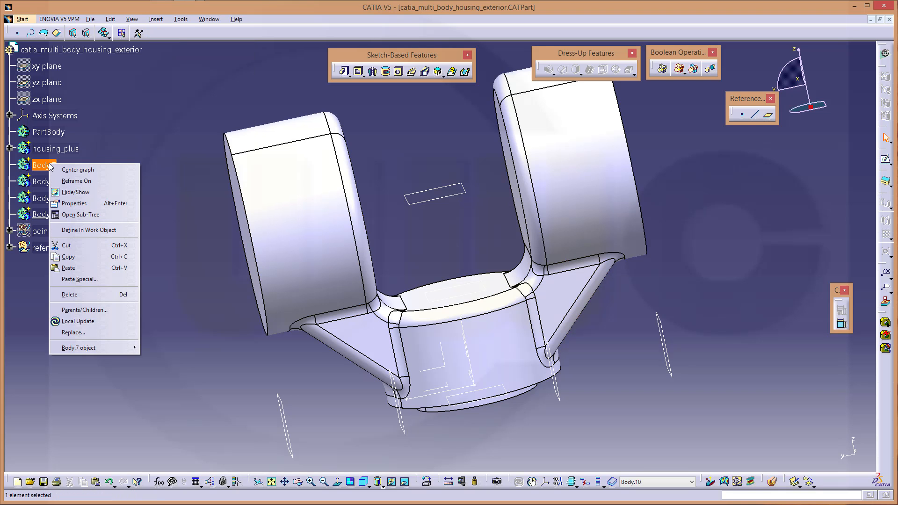
left_click(72, 203)
left_click(571, 96)
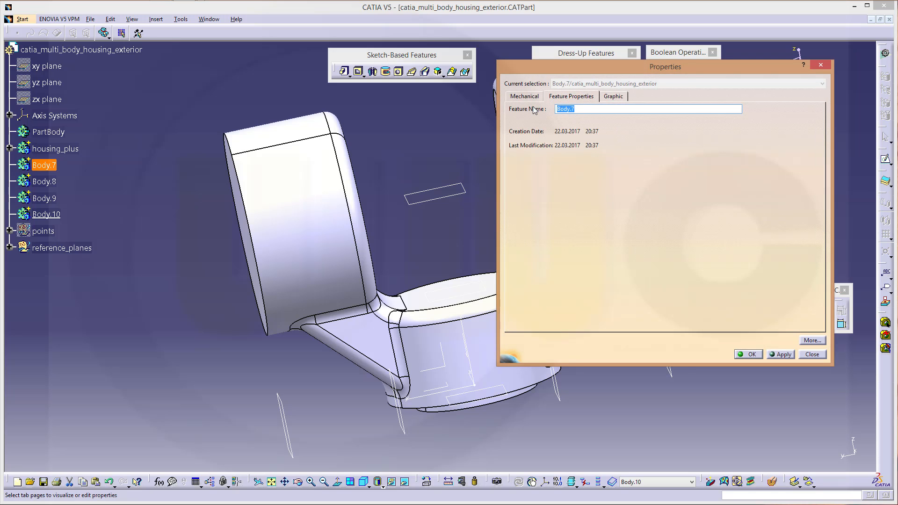
type("nus")
key("Return")
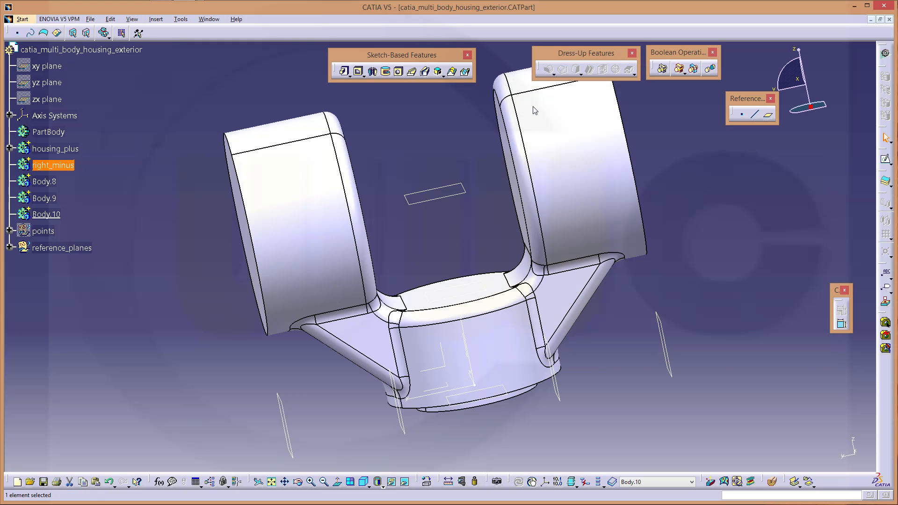
right_click(49, 182)
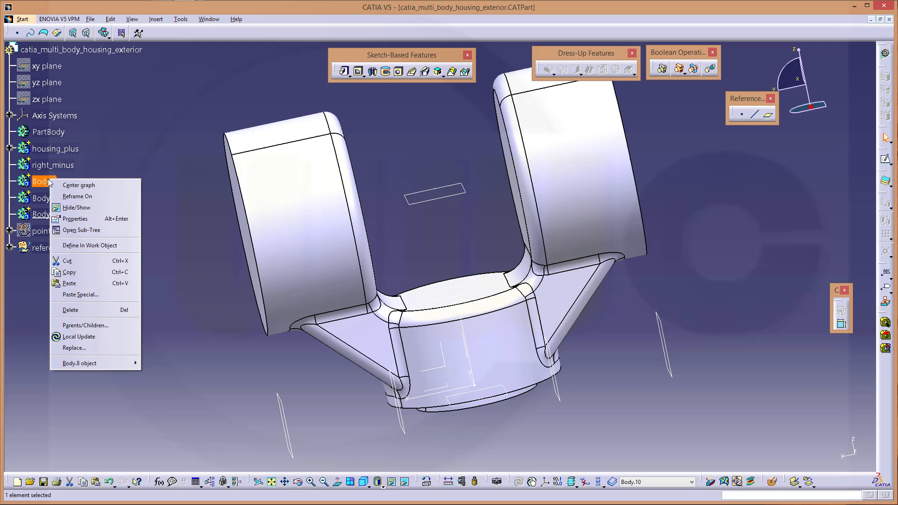
left_click(70, 219)
type("le")
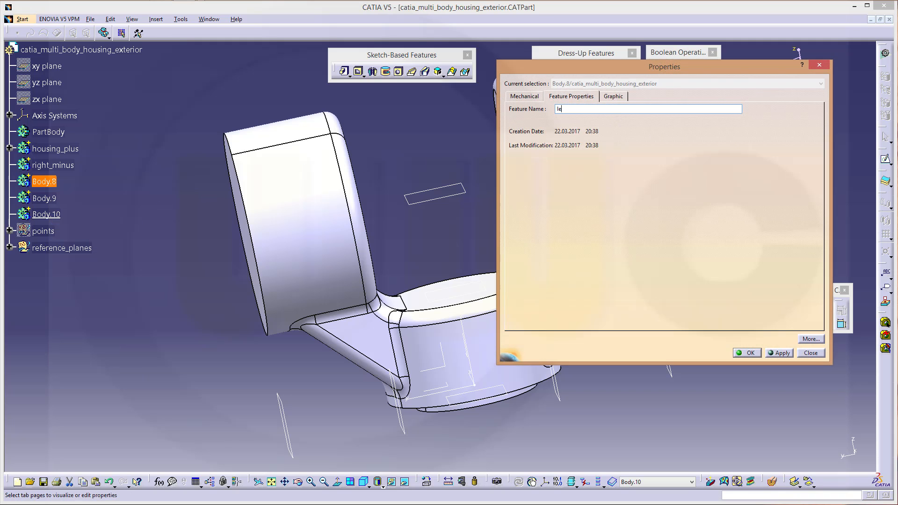
type("ft_minus")
key("Return")
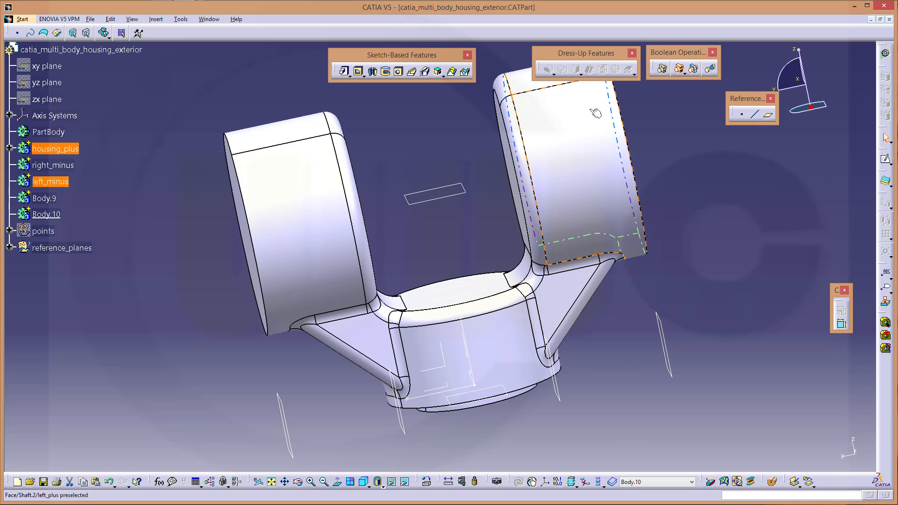
Rename Body.9 to center_minus and Body.10 to housing_minus
right_click(48, 201)
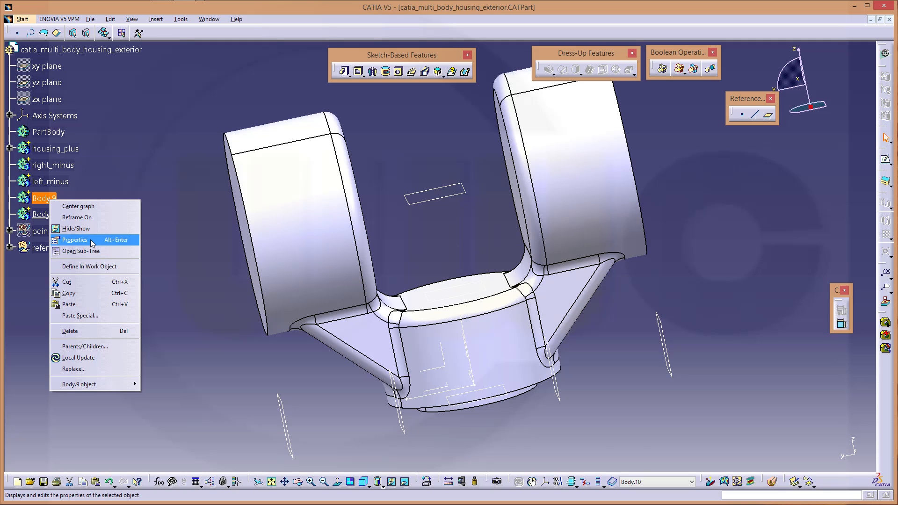
left_click(110, 240)
type("center_mi")
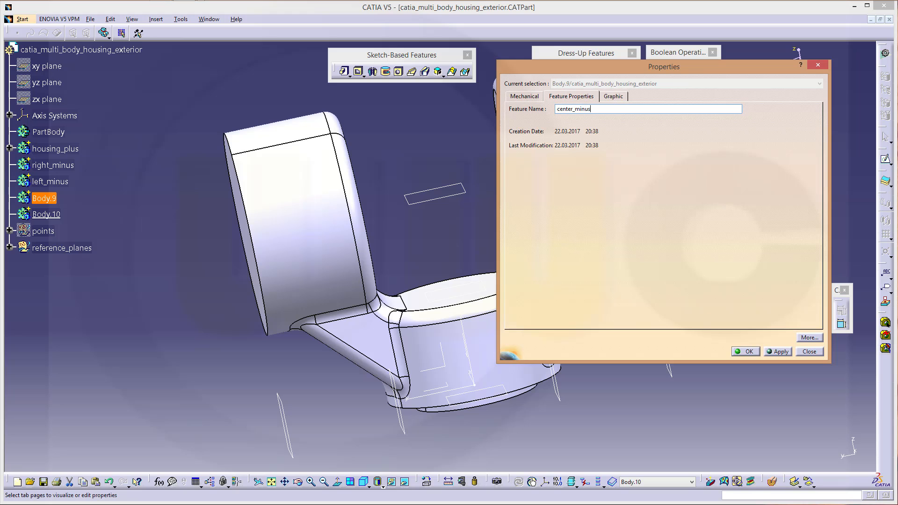
type("nus")
key("Return")
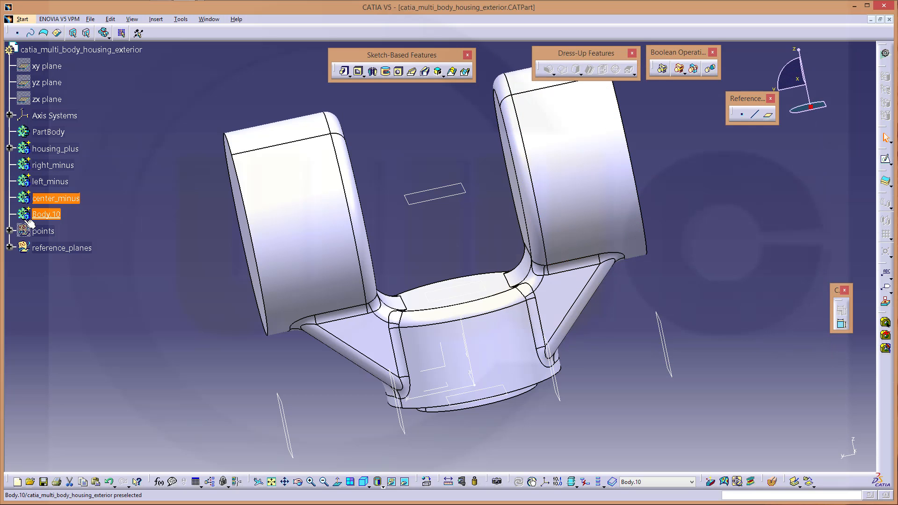
right_click(60, 216)
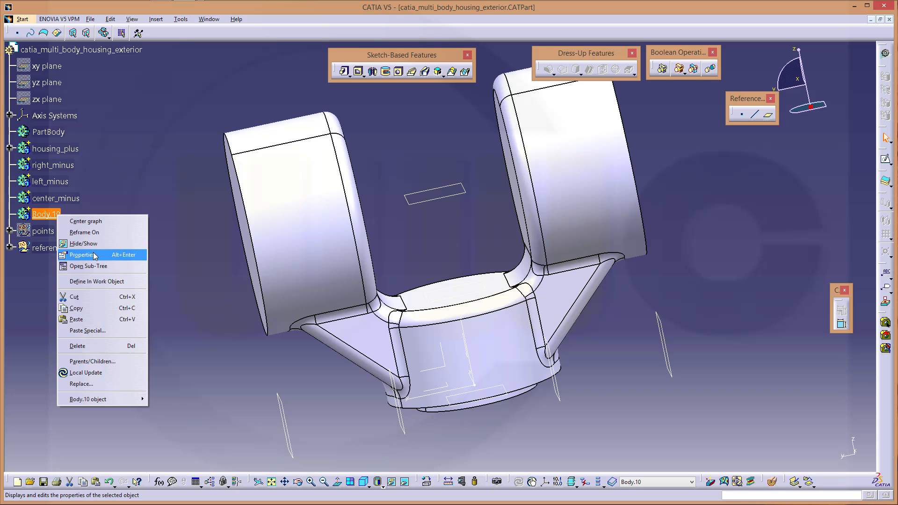
left_click(108, 255)
type("housing_minus")
left_click(746, 349)
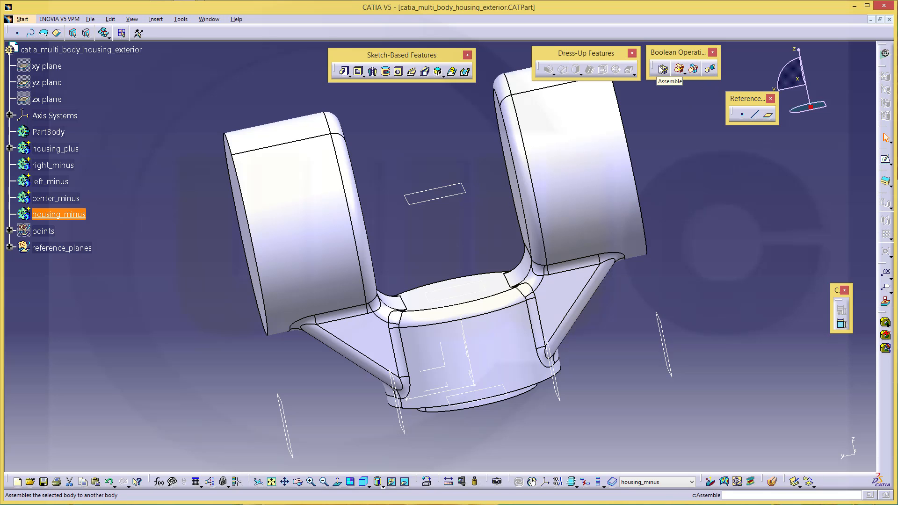
Define right_minus as the in-work object
left_click(683, 133)
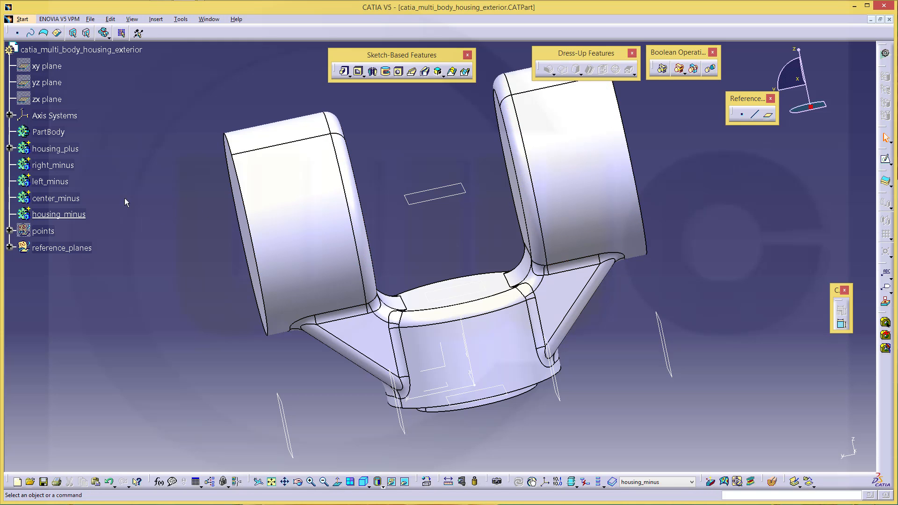
left_click(55, 166)
right_click(55, 166)
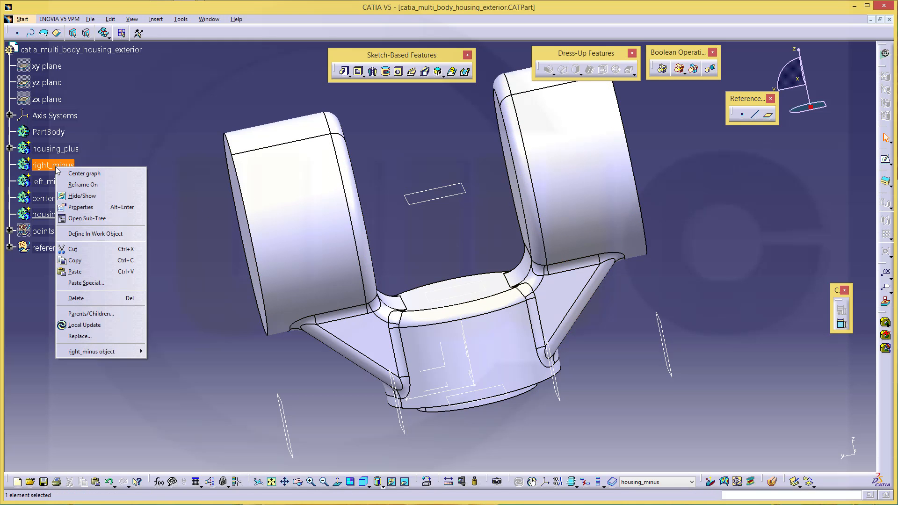
left_click(84, 234)
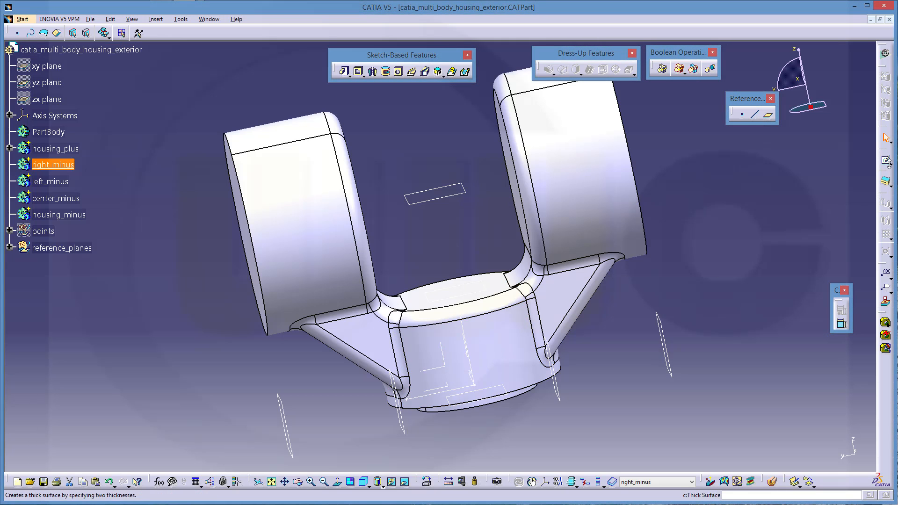
Expand housing_plus to show its Add and EdgeFillet features and turn the view to the front
left_click(886, 160)
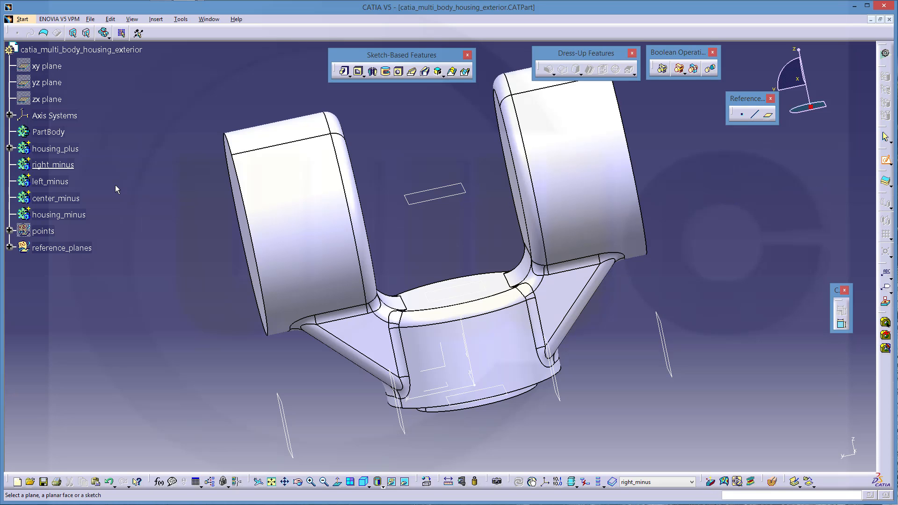
left_click(9, 148)
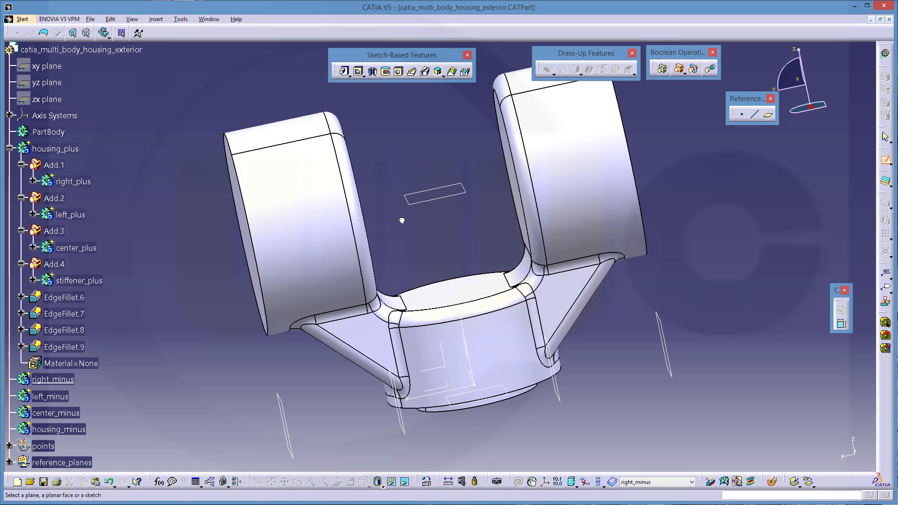
middle_click_drag(402, 240, 564, 283)
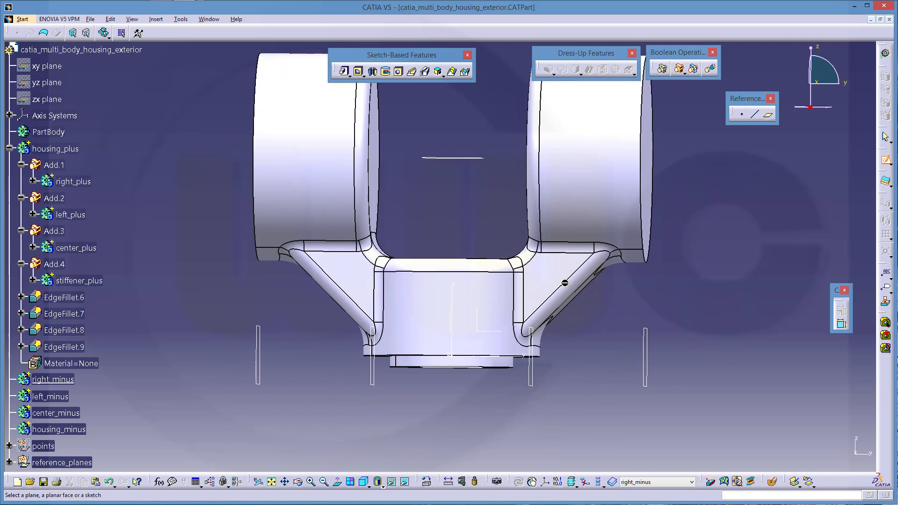
middle_click_drag(424, 223, 428, 299)
middle_click_drag(741, 280, 710, 267)
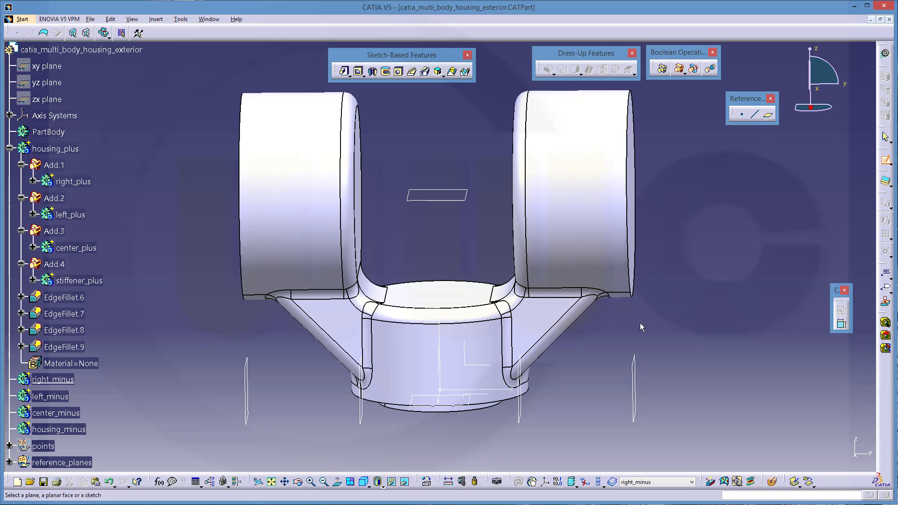
Create a positioned sketch on the YZ plane
left_click(890, 164)
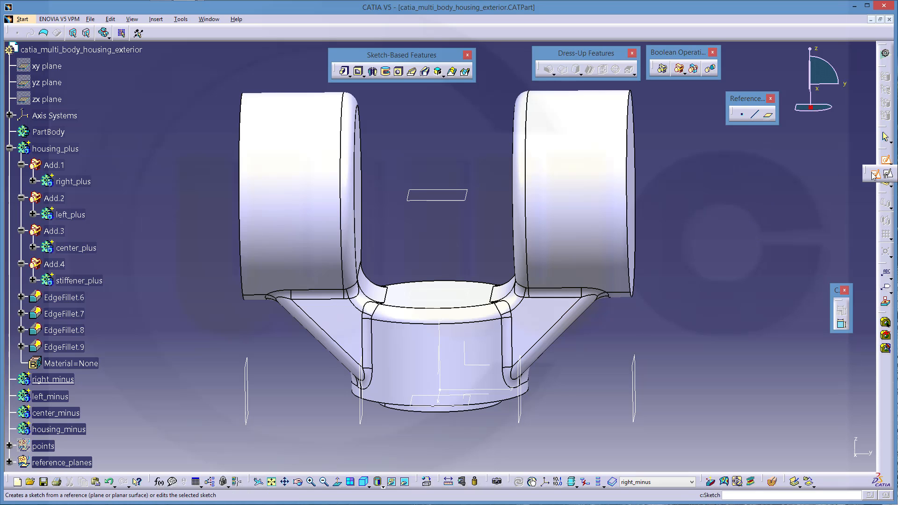
left_click(877, 176)
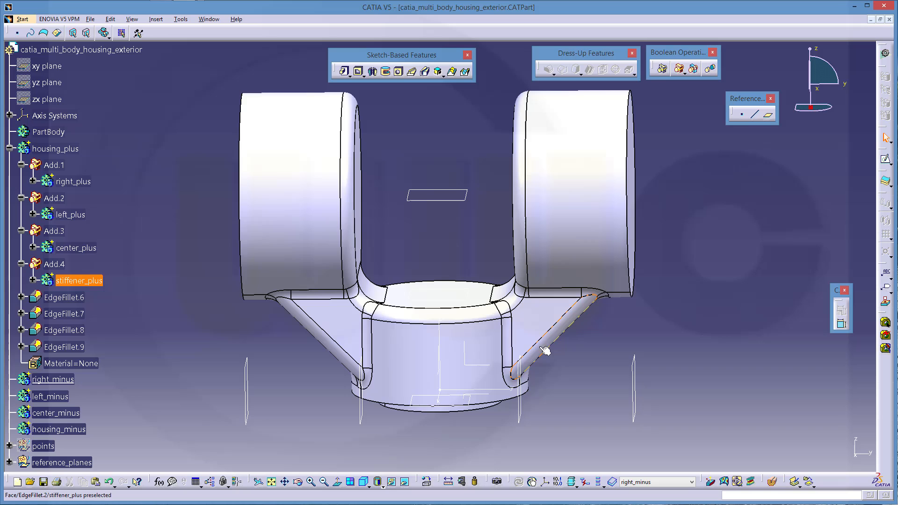
left_click(471, 366)
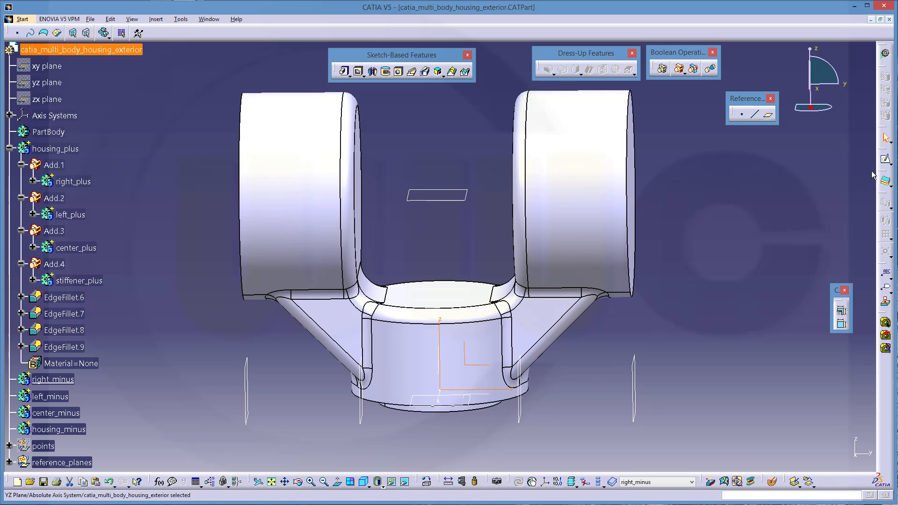
left_click(886, 160)
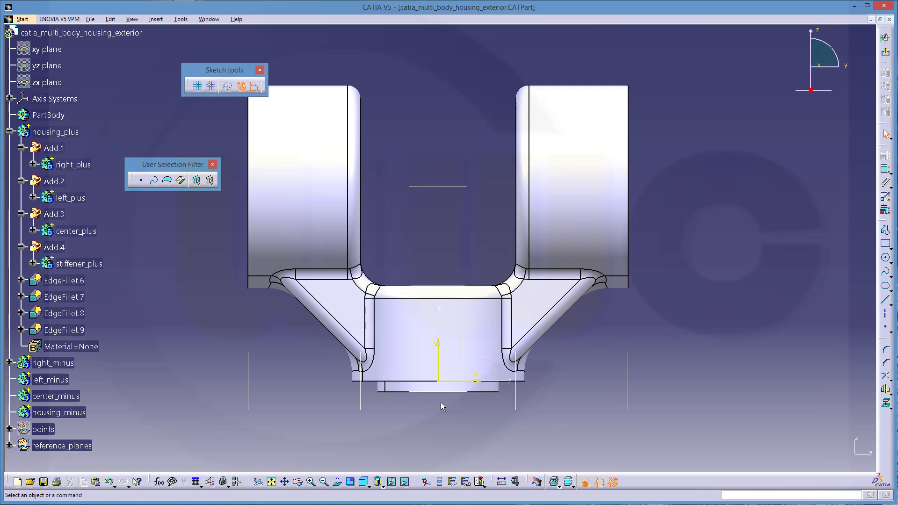
Hide the sketch axes near the base and the housing_plus body
left_click_drag(501, 414, 432, 325)
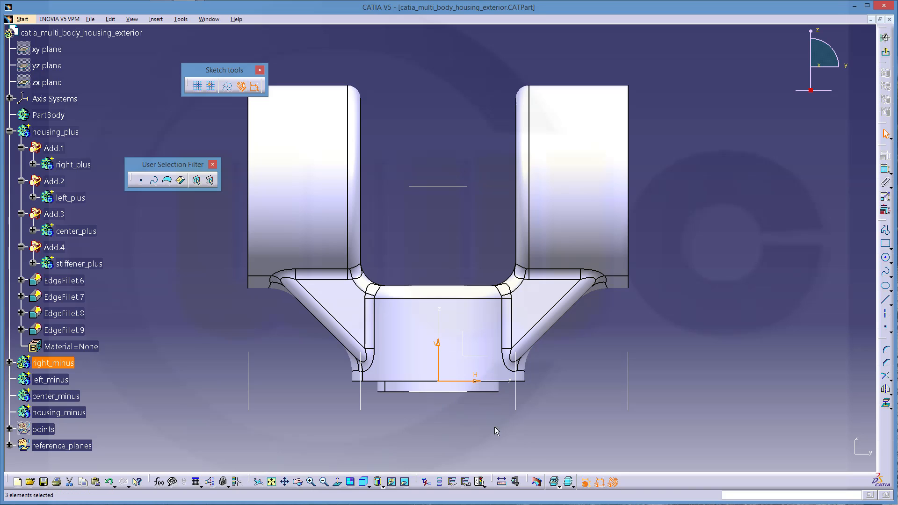
left_click(392, 484)
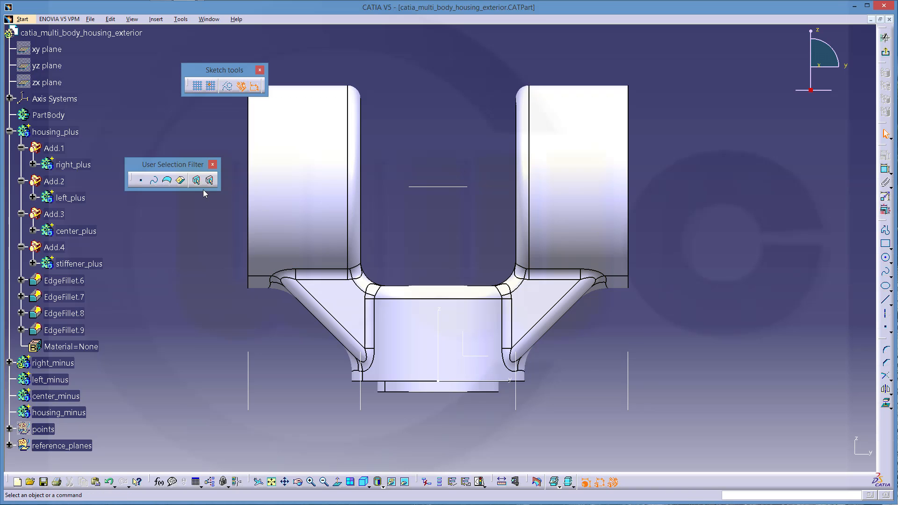
left_click(64, 133)
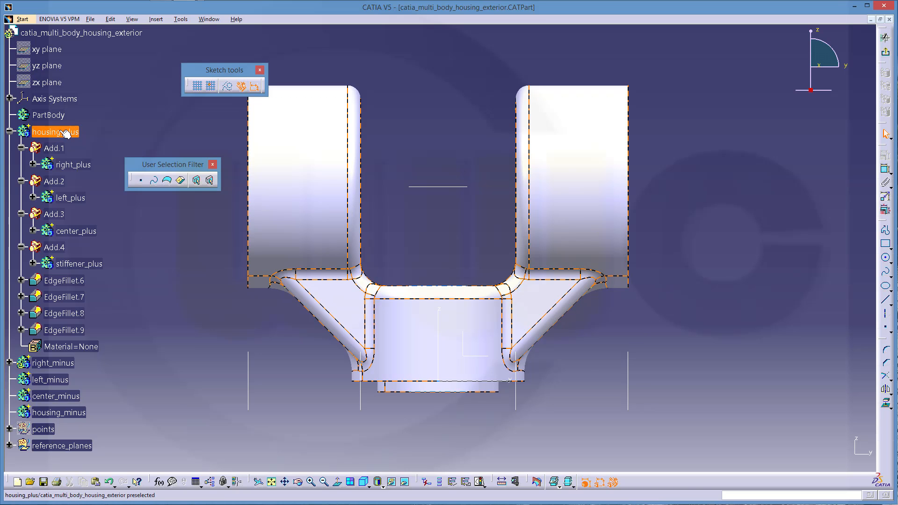
right_click(64, 133)
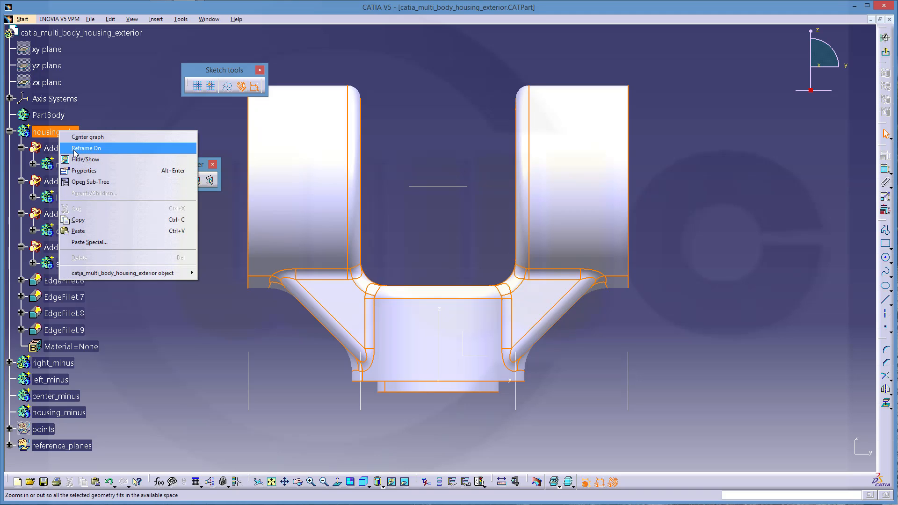
left_click(81, 160)
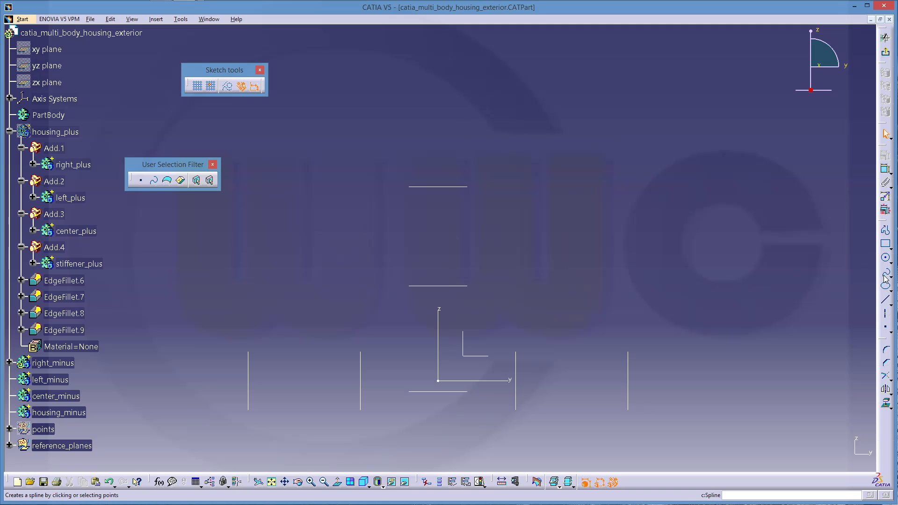
Start a profile with the bottom line, right side, top segment and first downward step
left_click(886, 230)
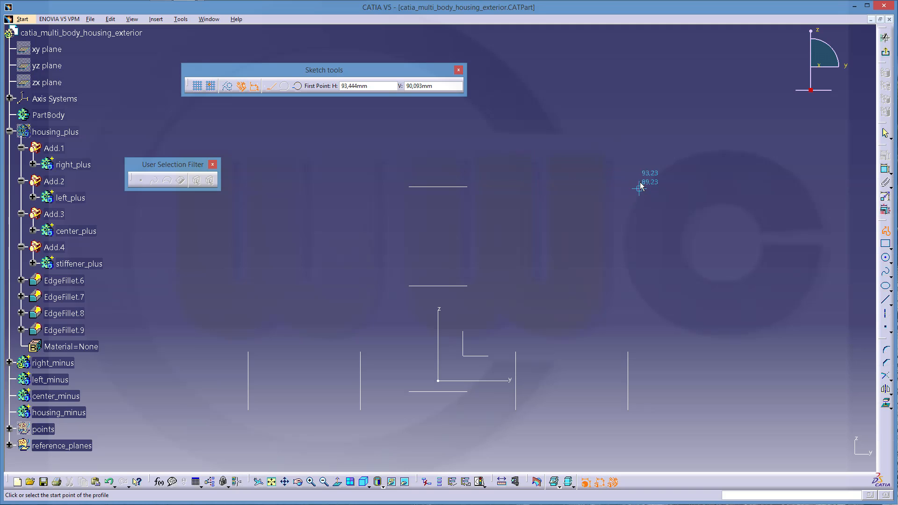
left_click(523, 187)
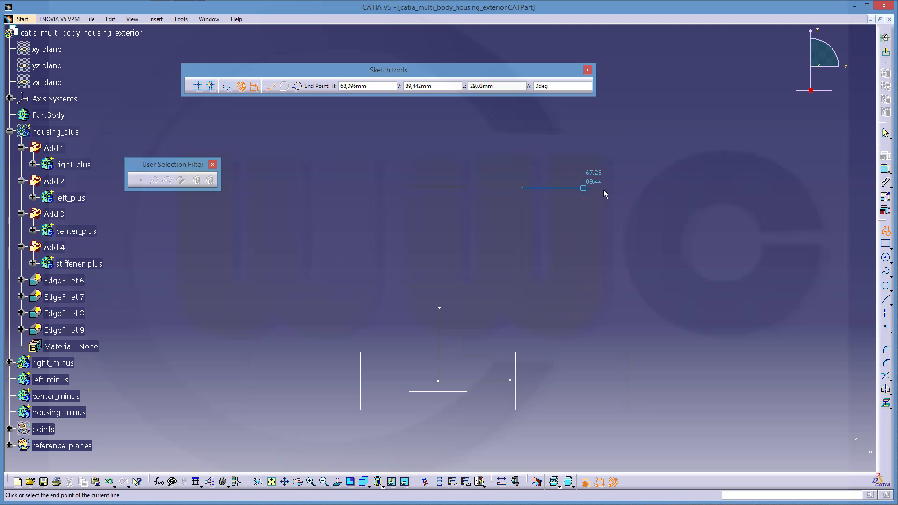
left_click(635, 188)
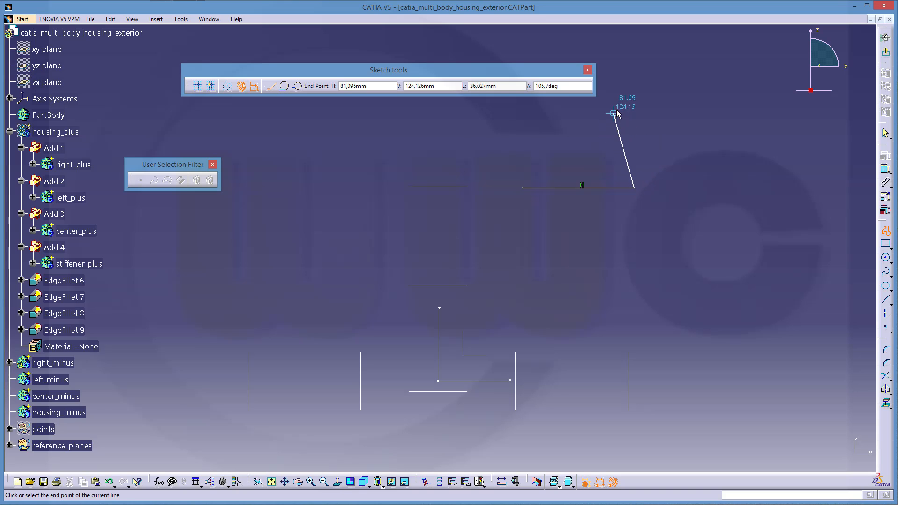
left_click(634, 89)
left_click(605, 88)
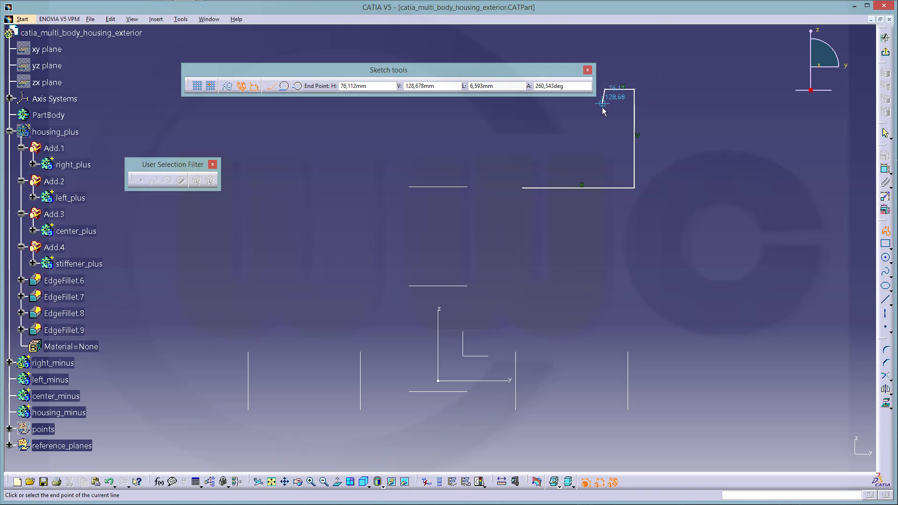
left_click(606, 111)
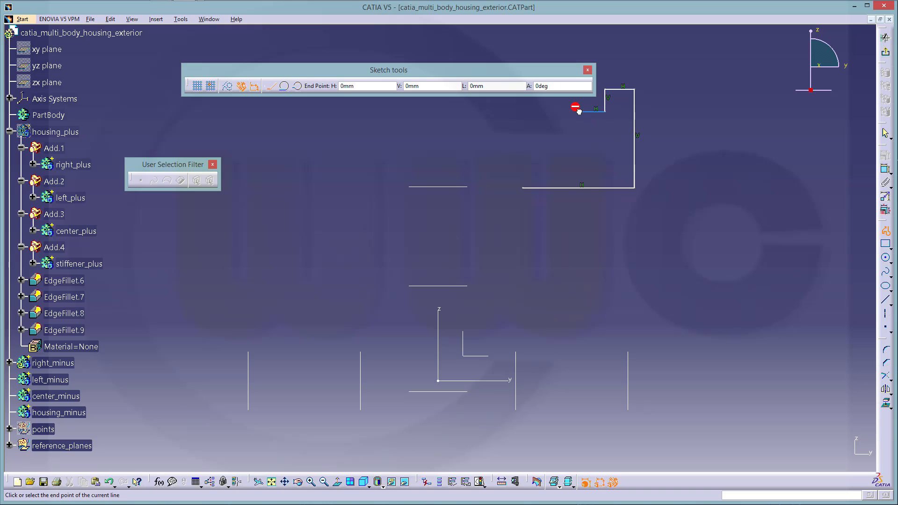
left_click(580, 105)
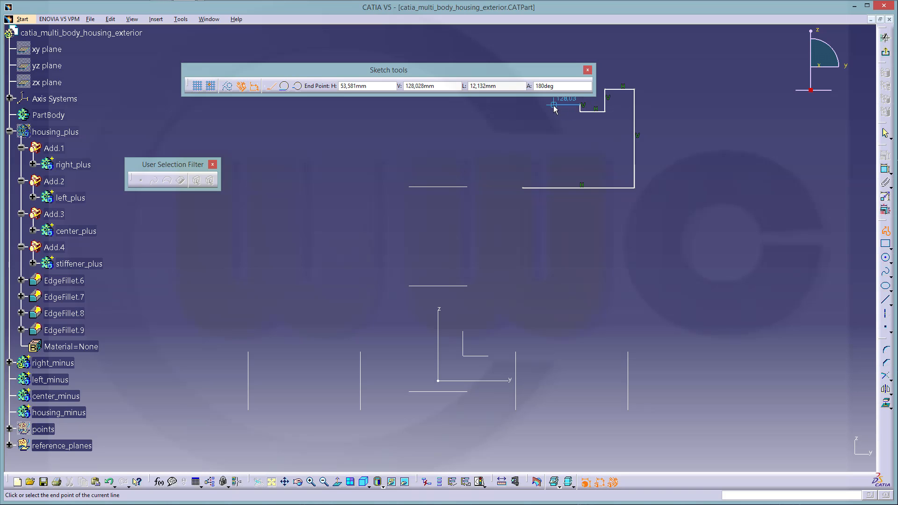
Add the remaining steps and small notch, closing the profile at its start point
left_click(554, 110)
left_click(554, 145)
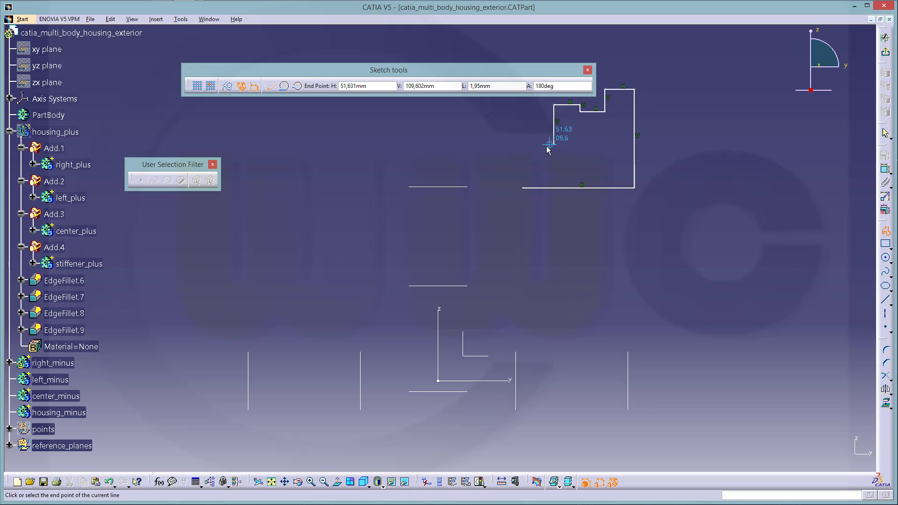
left_click(544, 145)
left_click(544, 129)
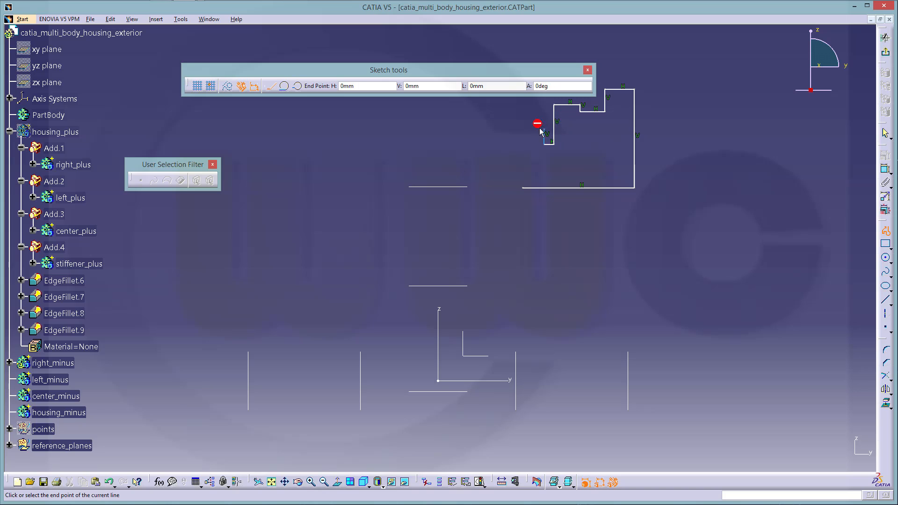
left_click(535, 130)
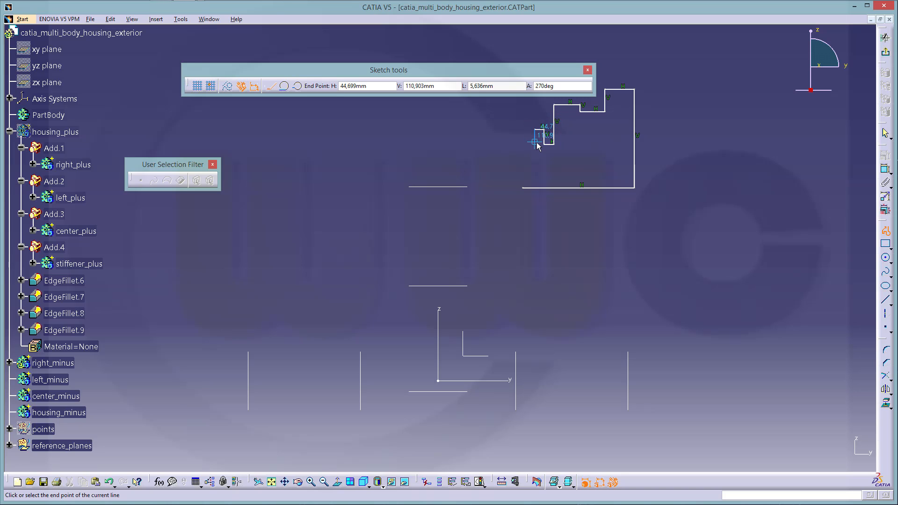
left_click(535, 141)
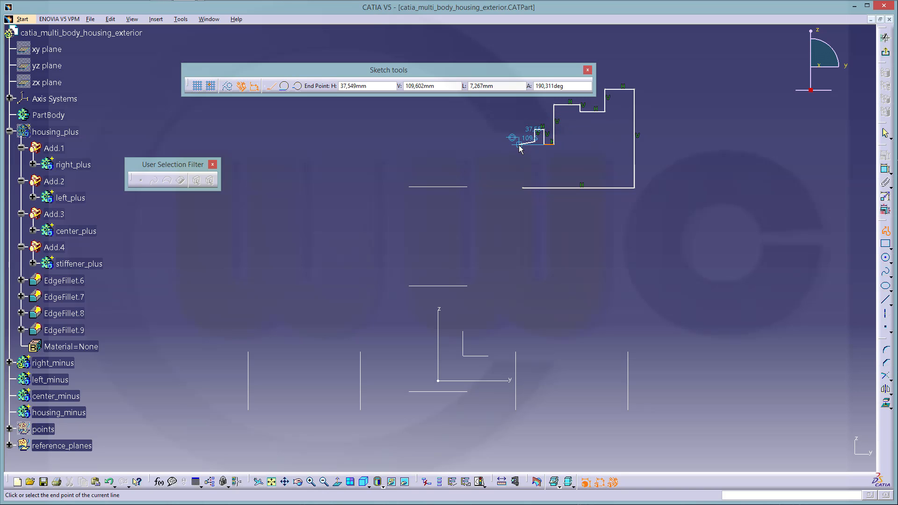
left_click(521, 141)
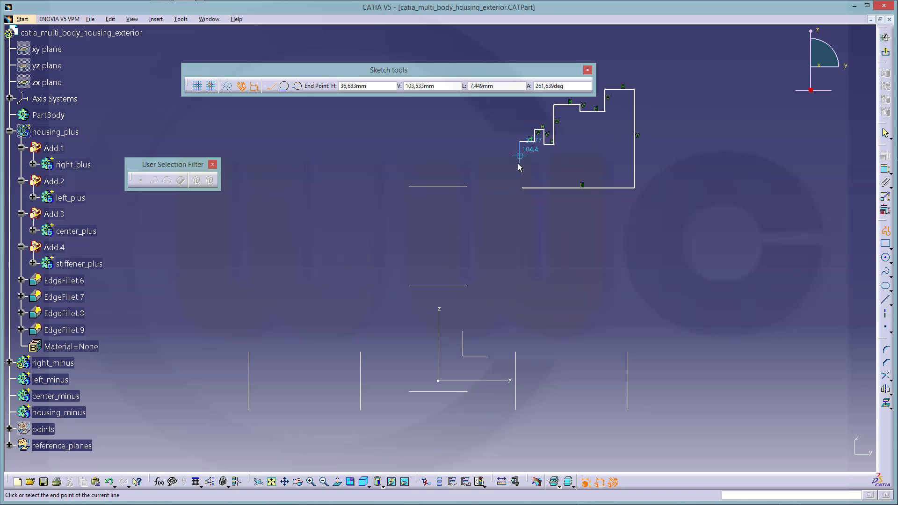
left_click(523, 188)
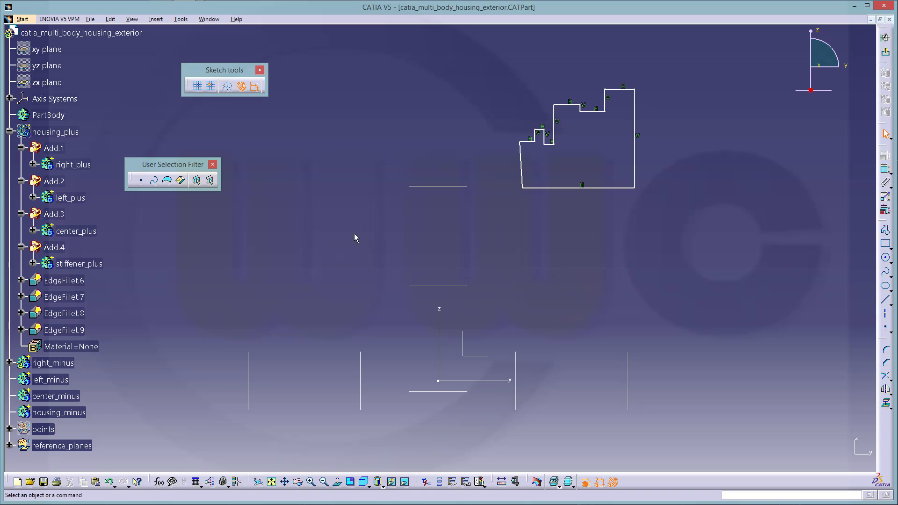
Select Parallelism.93 through Parallelism.105 in Sketch.6's constraint list and delete them
left_click(9, 364)
left_click(22, 379)
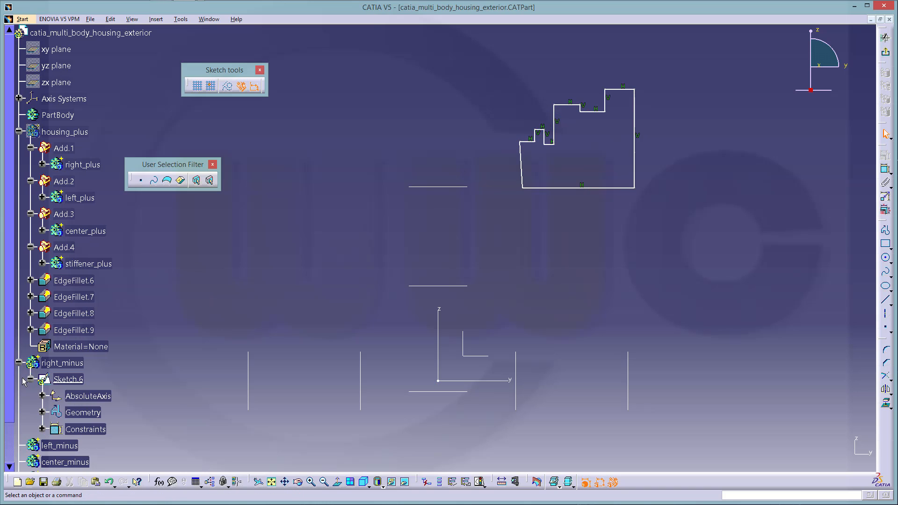
left_click(42, 429)
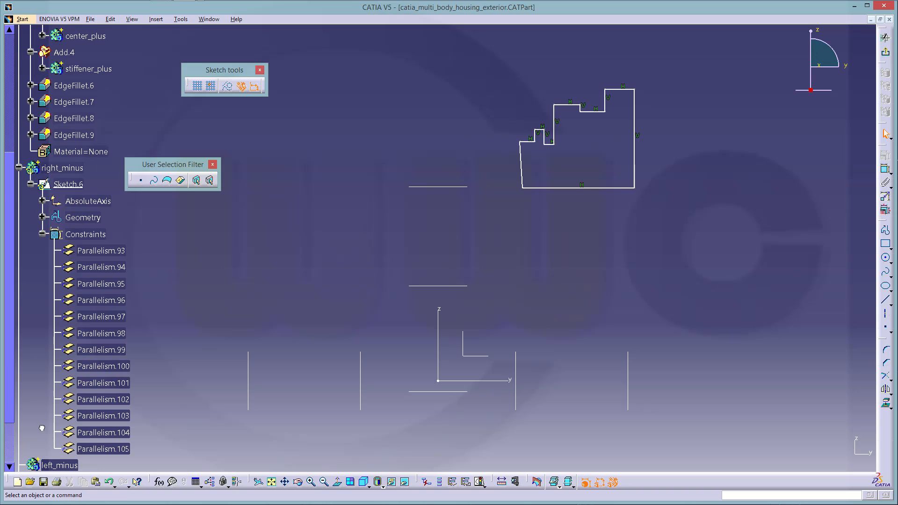
left_click(106, 252)
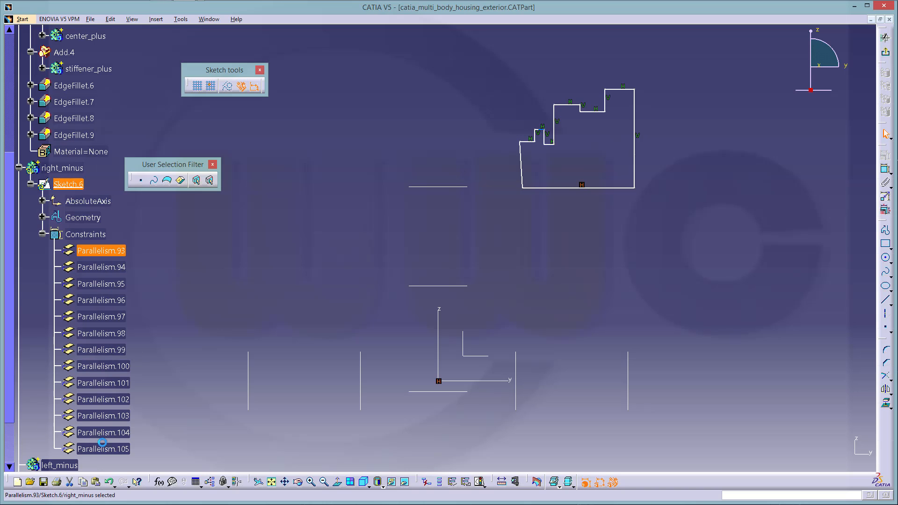
left_click(115, 451, "shift")
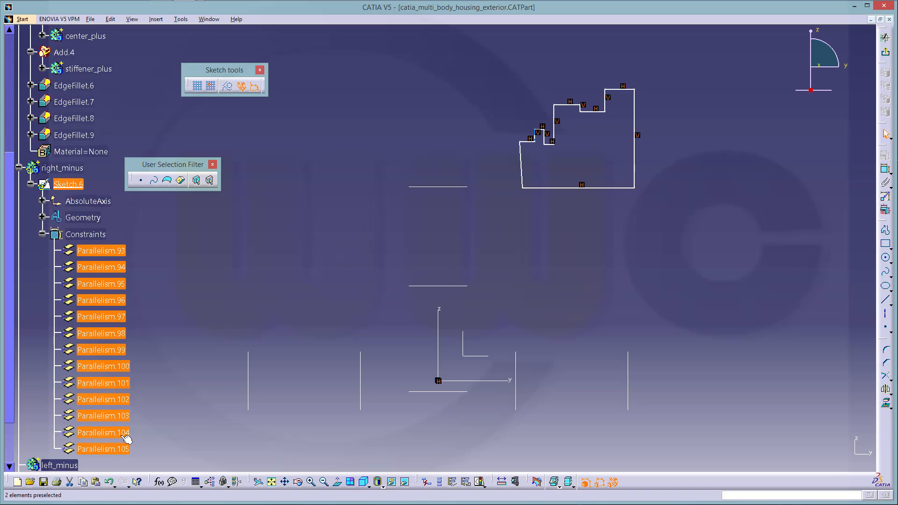
key("Delete")
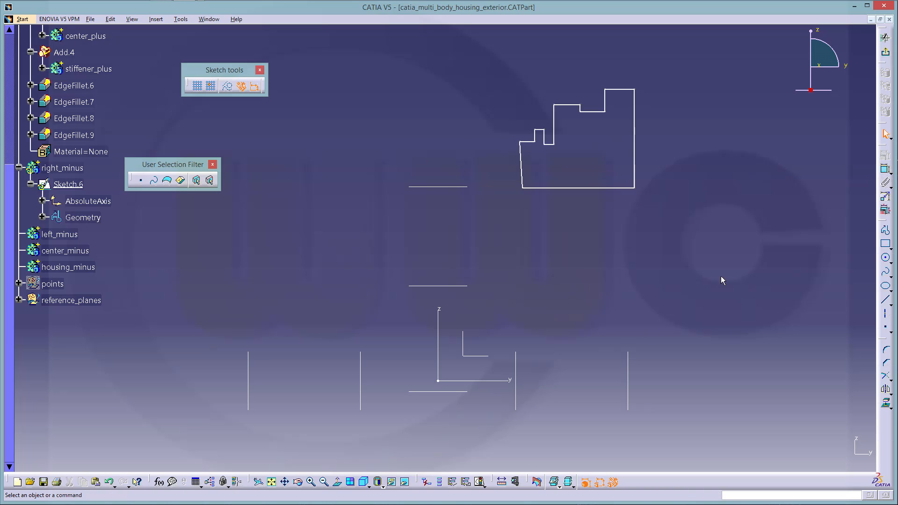
Make the outline's right, left and bottom edges coincident with their reference lines
left_click(640, 159)
left_click(628, 373)
right_click(669, 309)
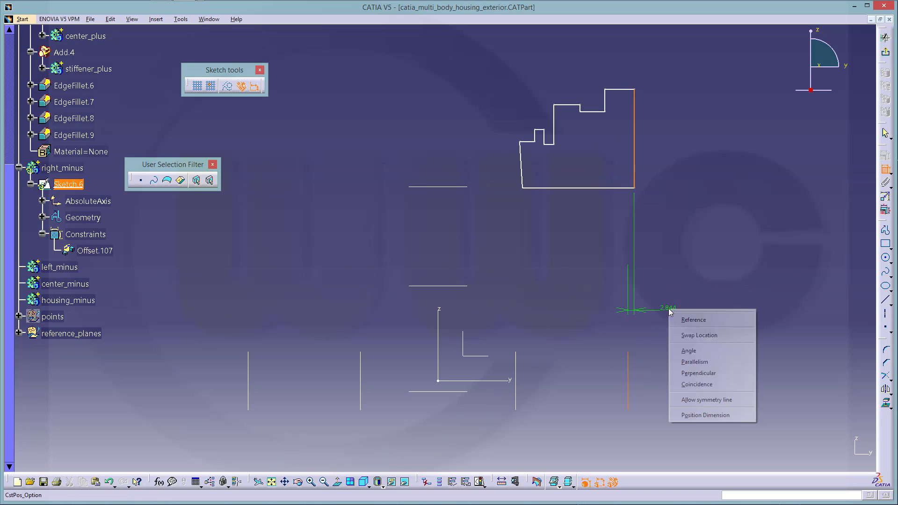
left_click(697, 384)
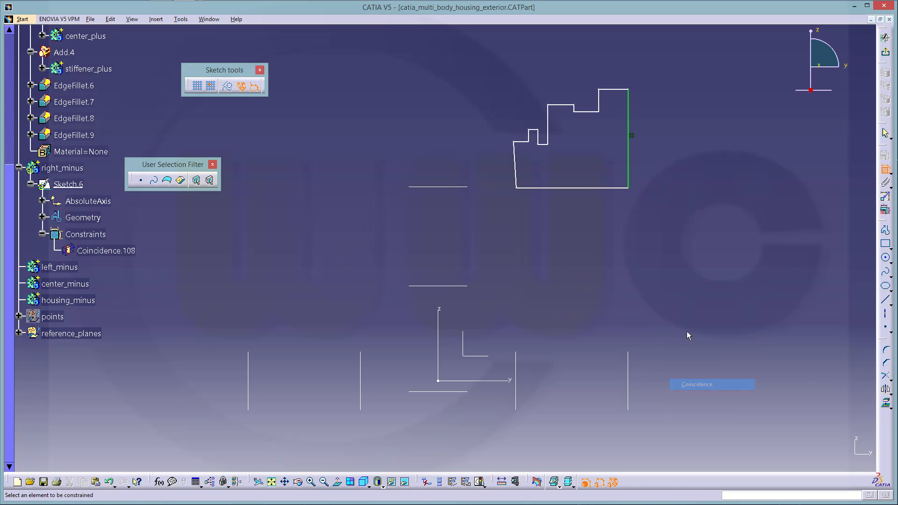
left_click(516, 170)
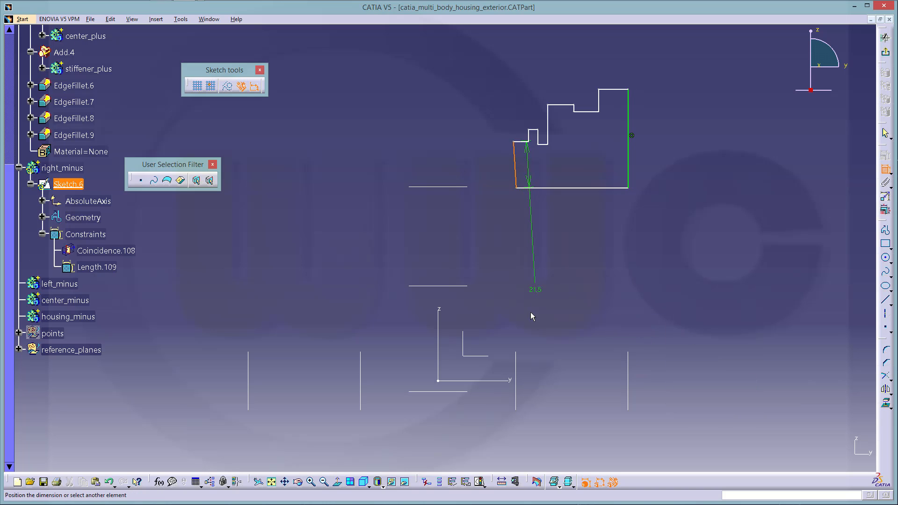
left_click(517, 368)
right_click(533, 286)
left_click(585, 345)
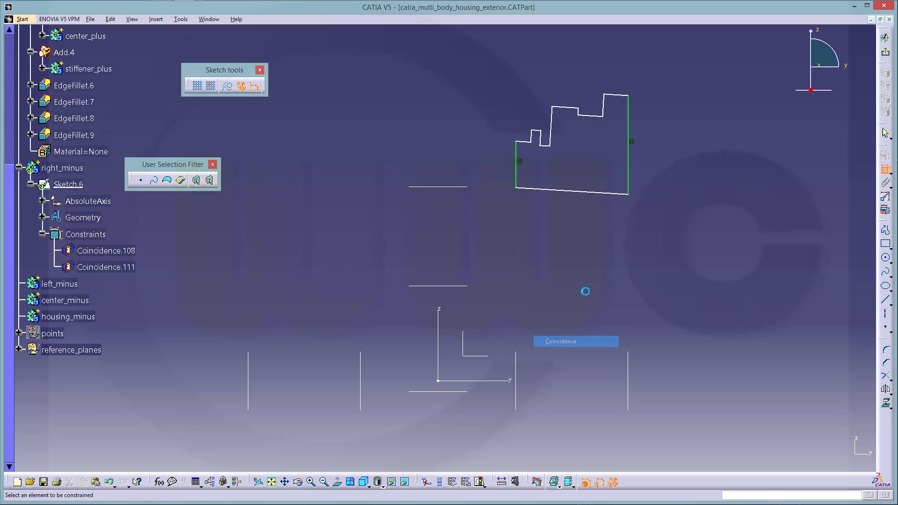
left_click(577, 193)
left_click(447, 188)
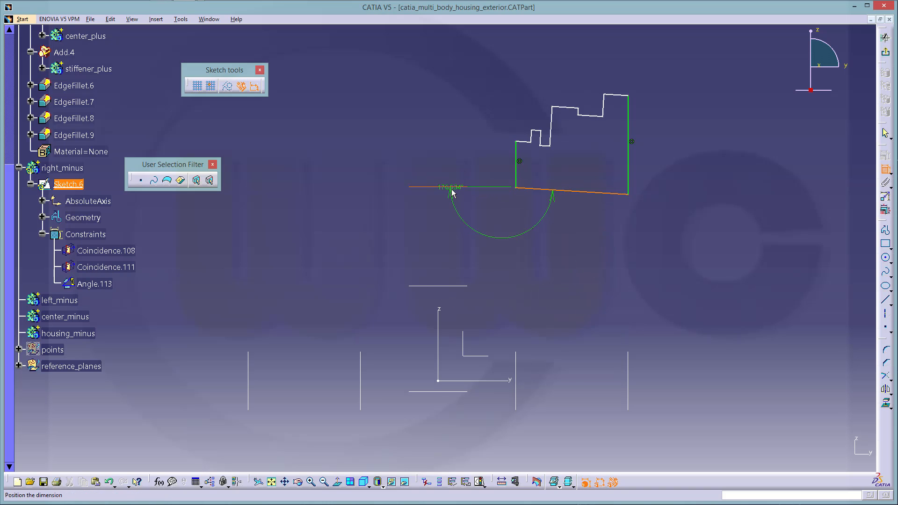
right_click(452, 192)
left_click(494, 250)
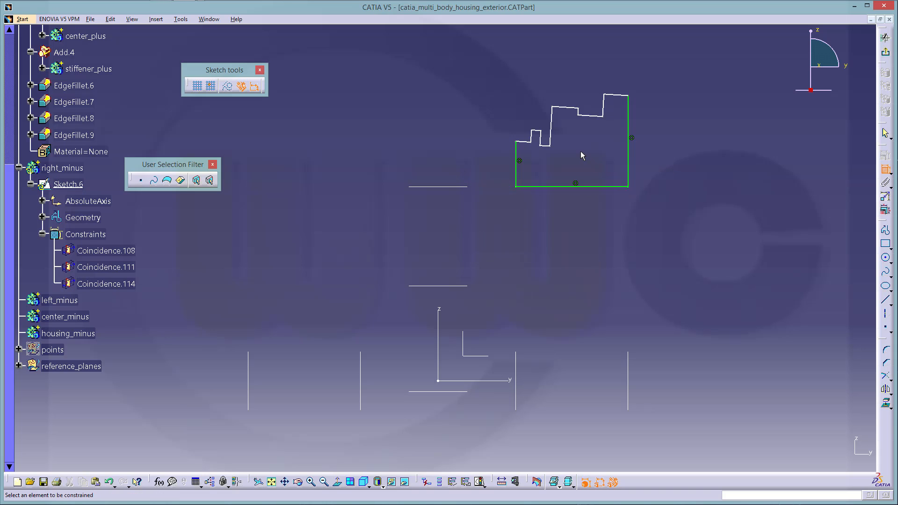
Add a 42.274 distance between the outline's top and bottom edges
left_click(613, 96)
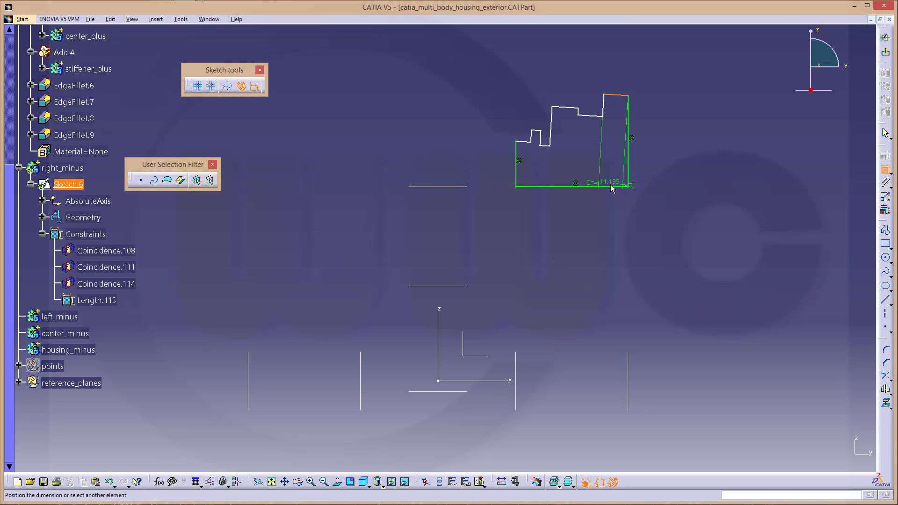
left_click(607, 187)
right_click(608, 165)
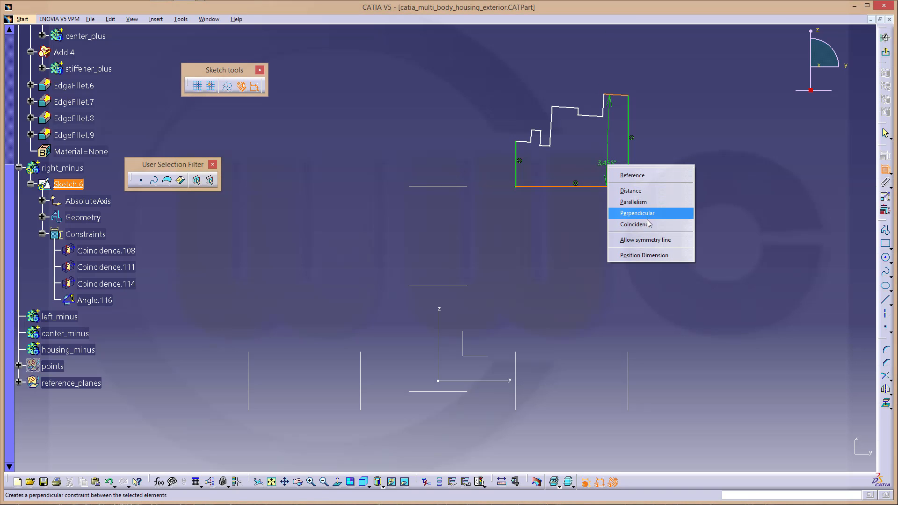
left_click(648, 190)
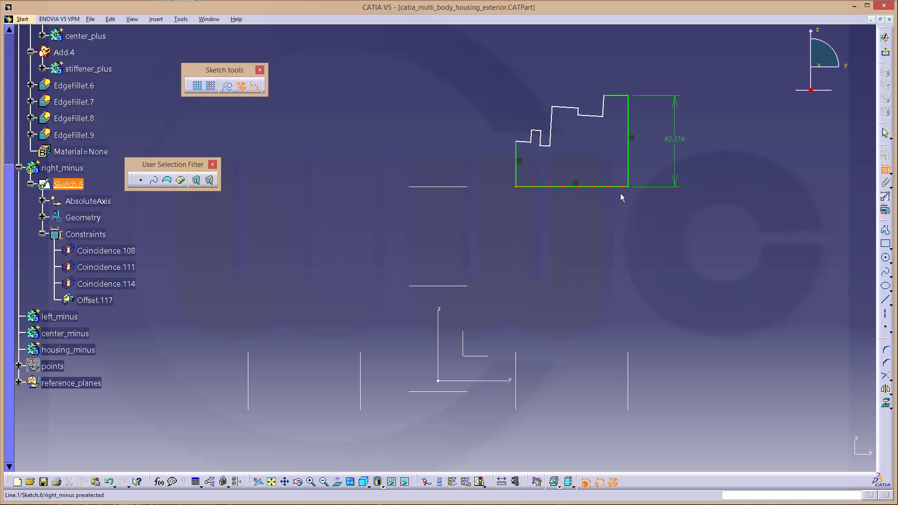
Convert the bottom line Line.1 into the sketch axis
left_click(595, 191)
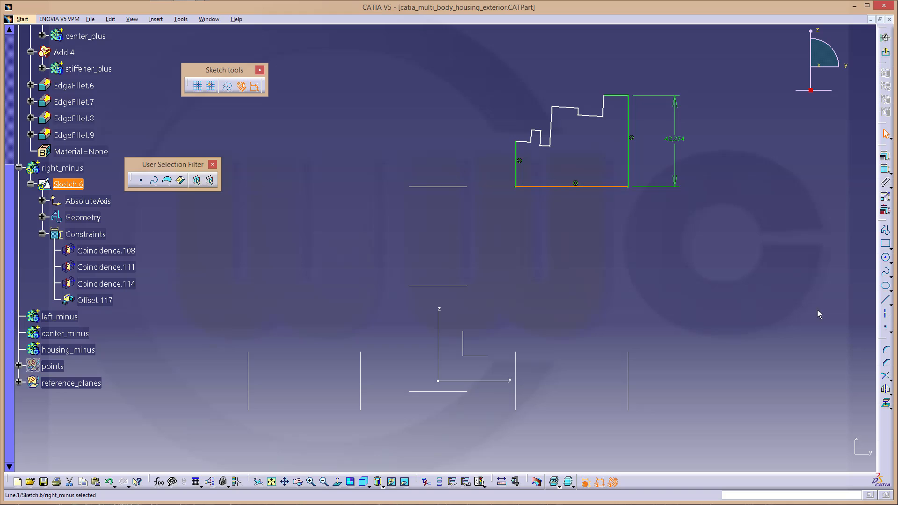
left_click(885, 315)
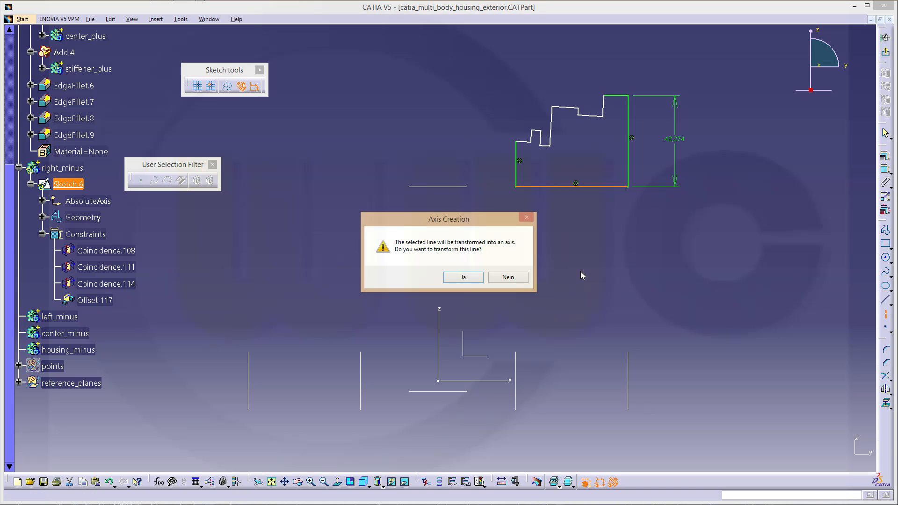
left_click(465, 277)
Delete the 42,274 height dimension
left_click(673, 177)
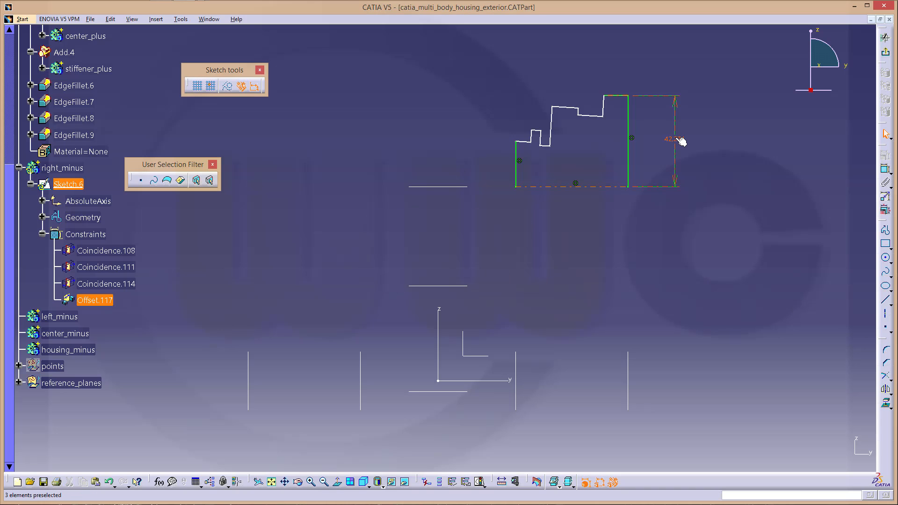
double_click(675, 138)
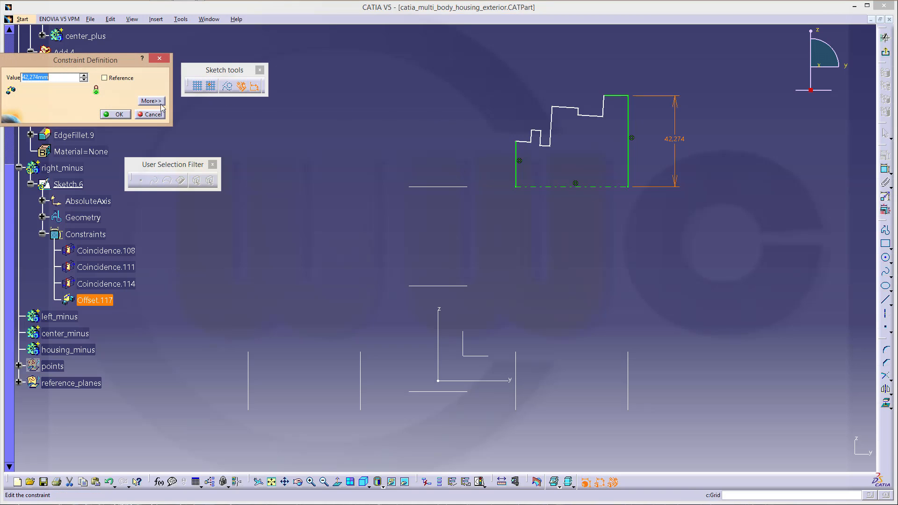
left_click(151, 114)
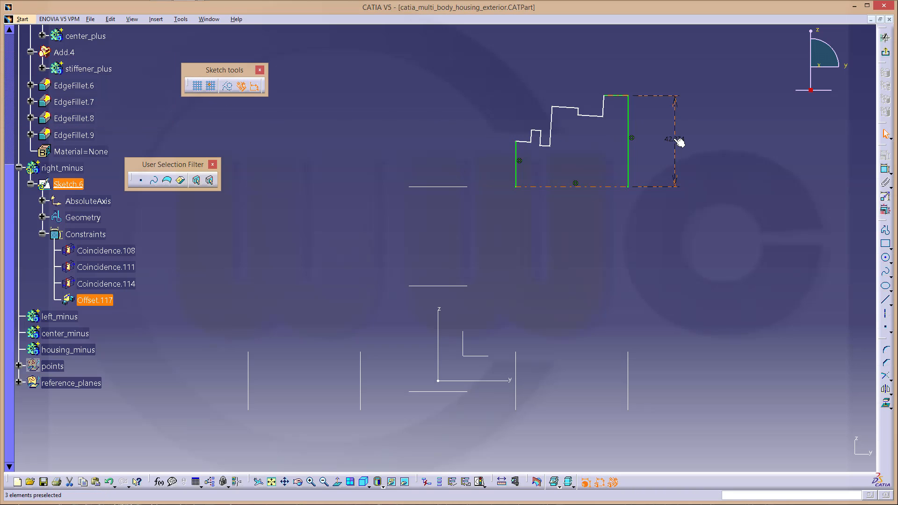
key("Delete")
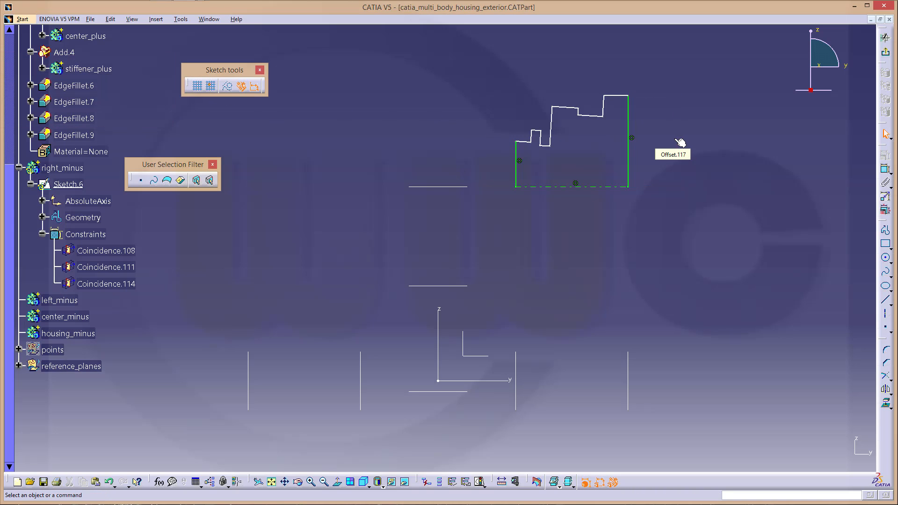
Dimension the tallest step as D 84.549 and the lower right step as D 66.519
left_click(885, 173)
left_click(613, 187)
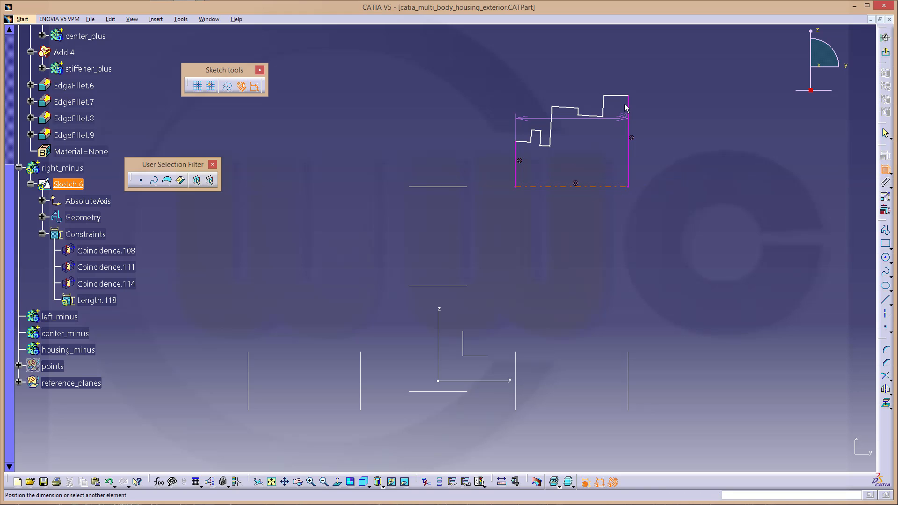
left_click(622, 96)
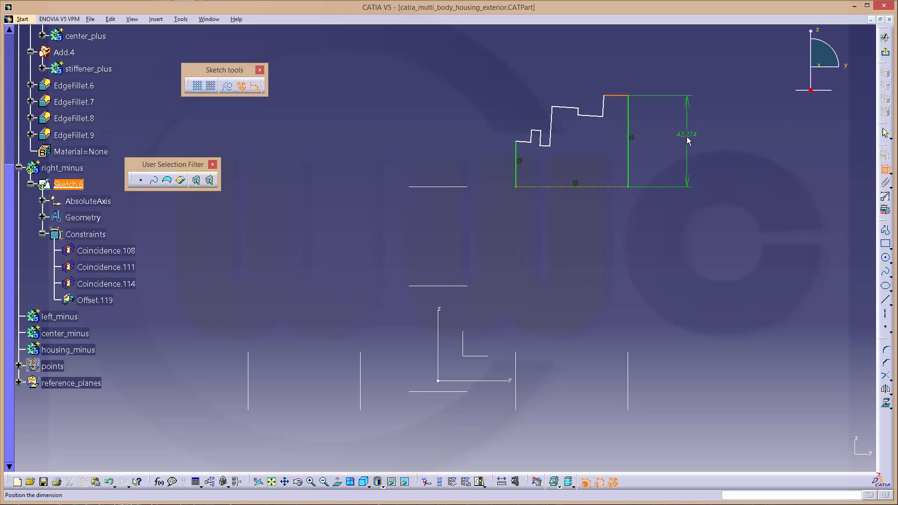
right_click(688, 141)
left_click(711, 179)
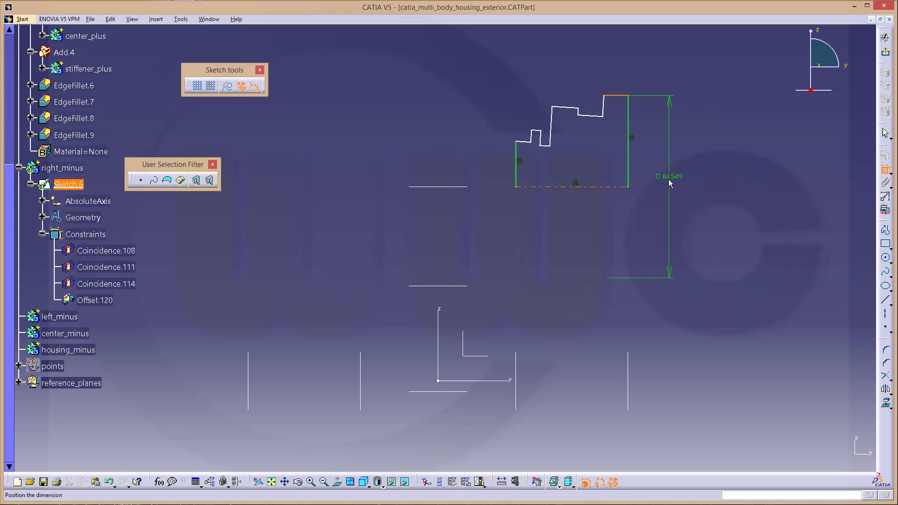
left_click(672, 183)
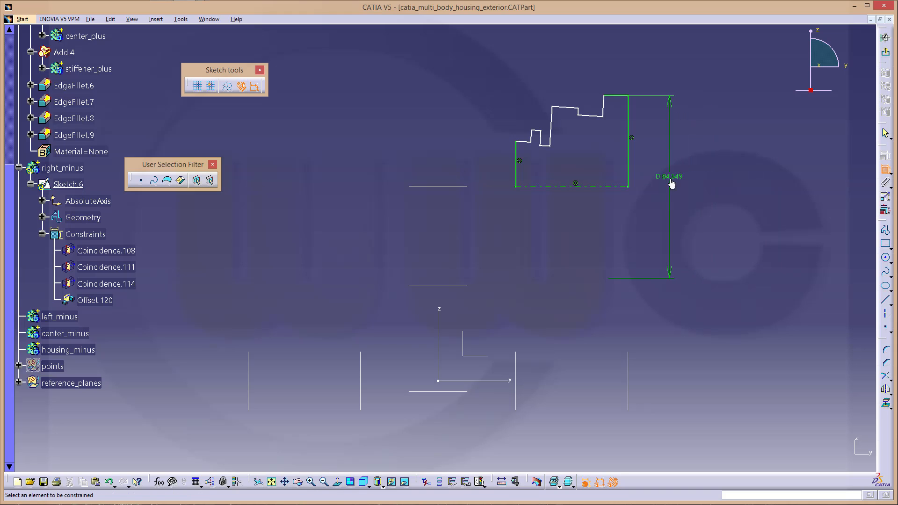
left_click(592, 116)
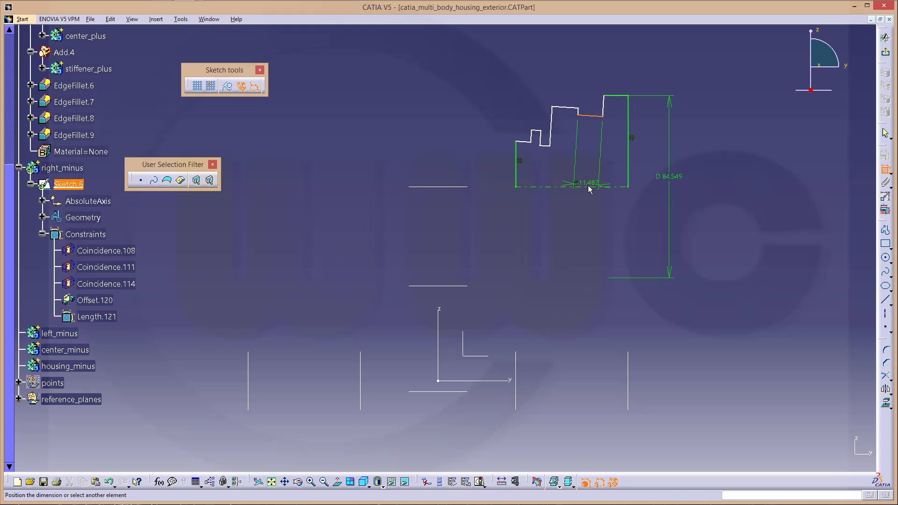
left_click(584, 187)
right_click(593, 147)
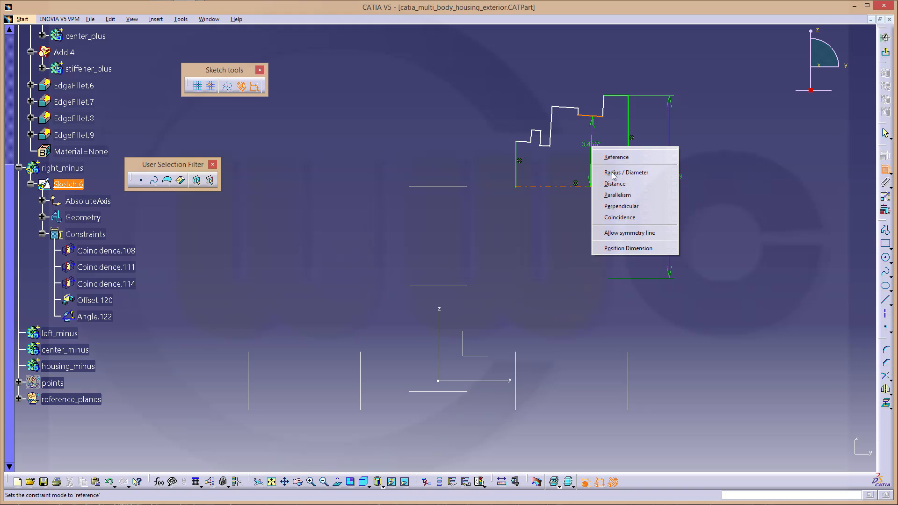
left_click(622, 173)
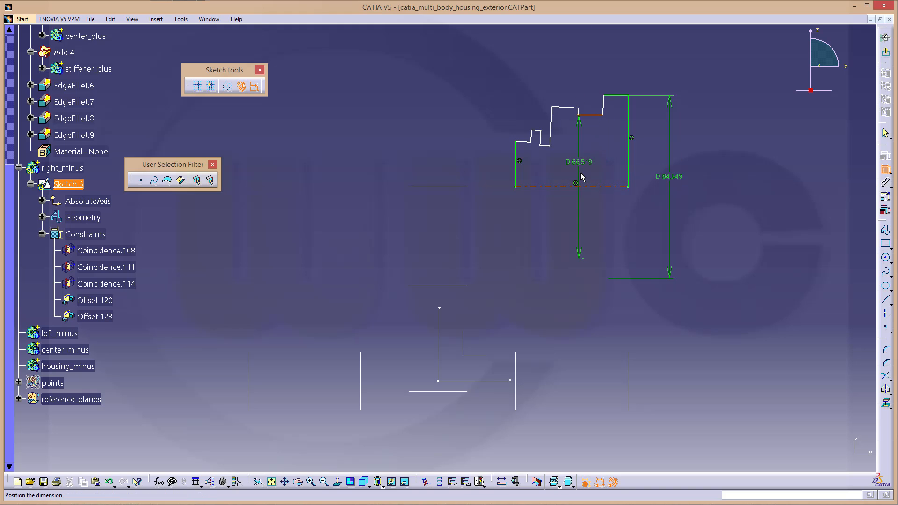
left_click(593, 176)
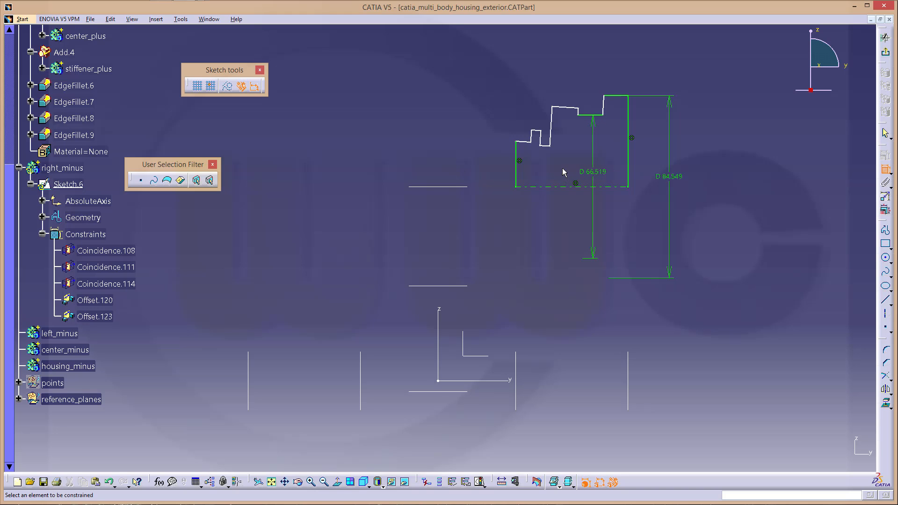
Zoom in and dimension the edge right of the notch as D 38.244
mouse_move(573, 172)
middle_mouse_down()
mouse_move(578, 126)
mouse_move(426, 251)
middle_mouse_up()
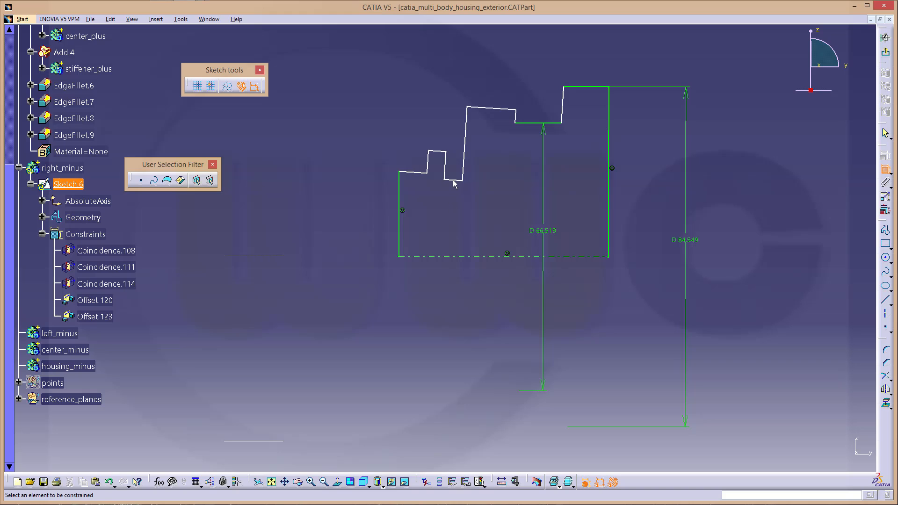
left_click(454, 181)
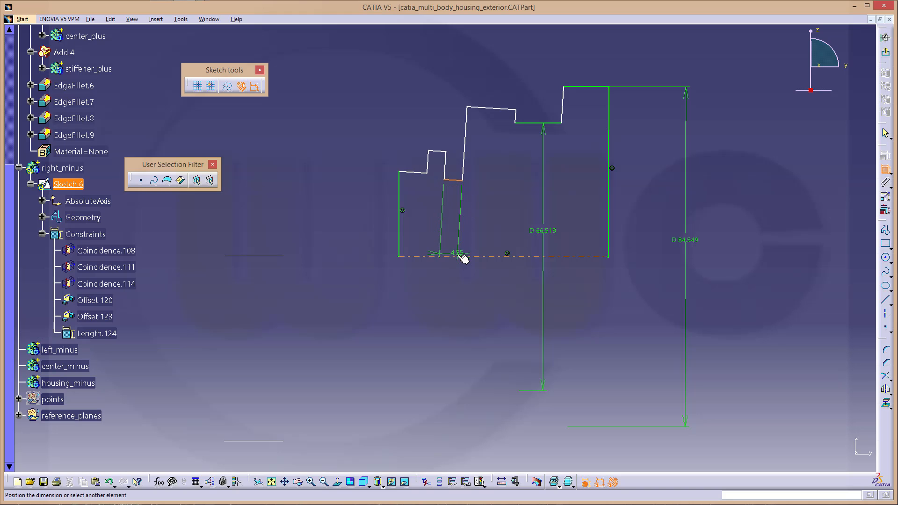
left_click(462, 256)
right_click(492, 222)
left_click(521, 256)
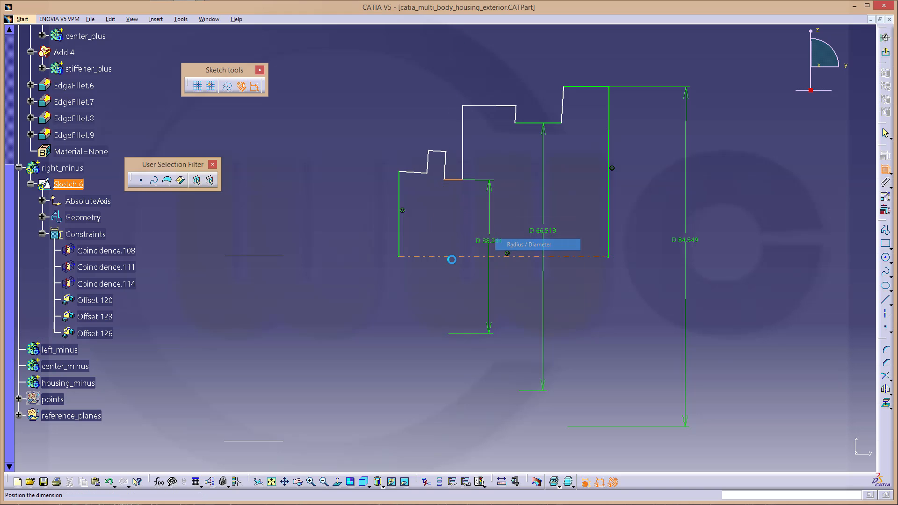
left_click(457, 288)
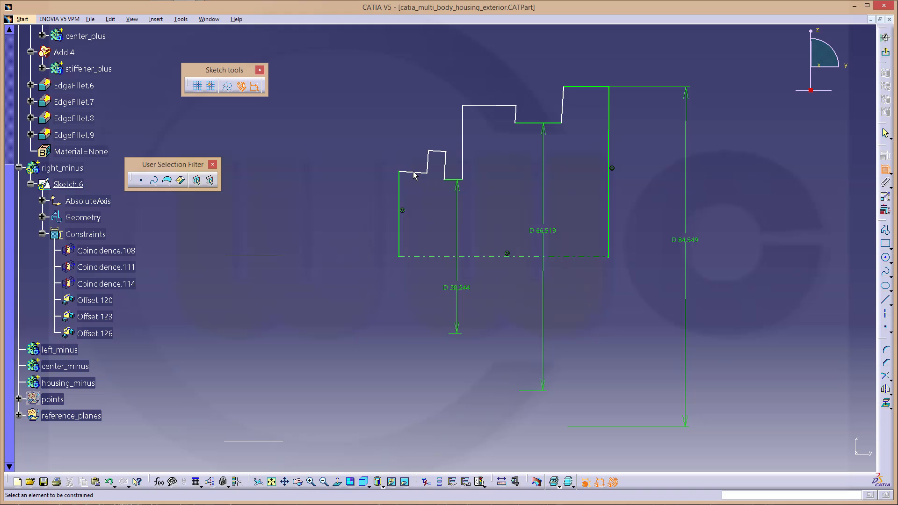
left_click(414, 174)
Make the leftmost step edge coincident with the edge beside the notch
left_click(452, 179)
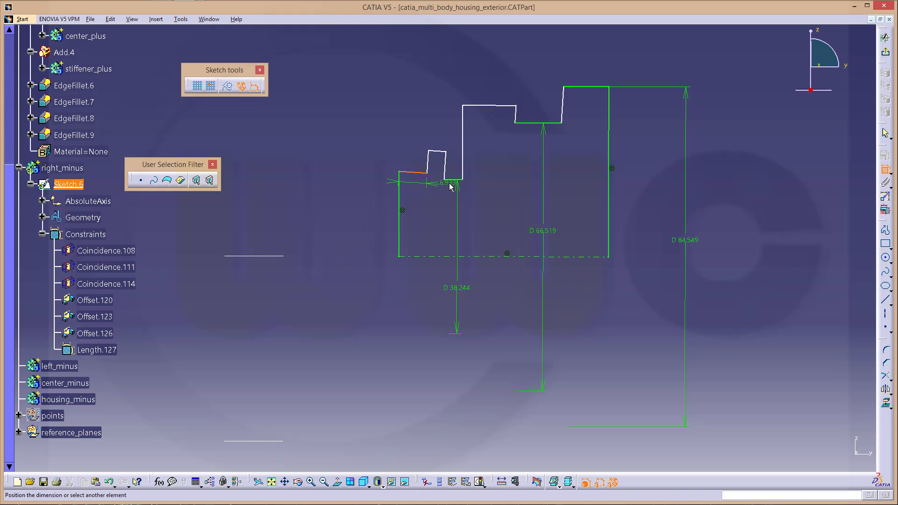
right_click(418, 193)
left_click(446, 253)
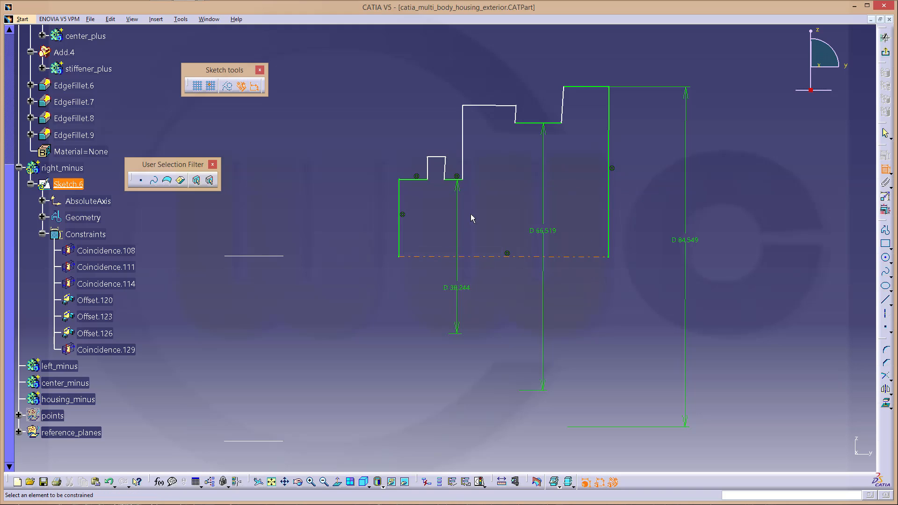
Add diameters D 49.516 on the notch top and D 75.095 on the tall middle step
left_click(436, 158)
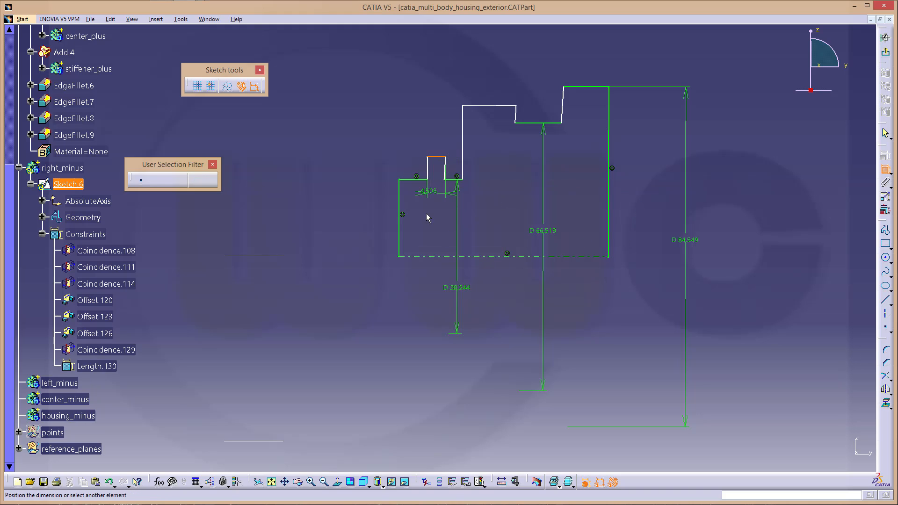
left_click(435, 255)
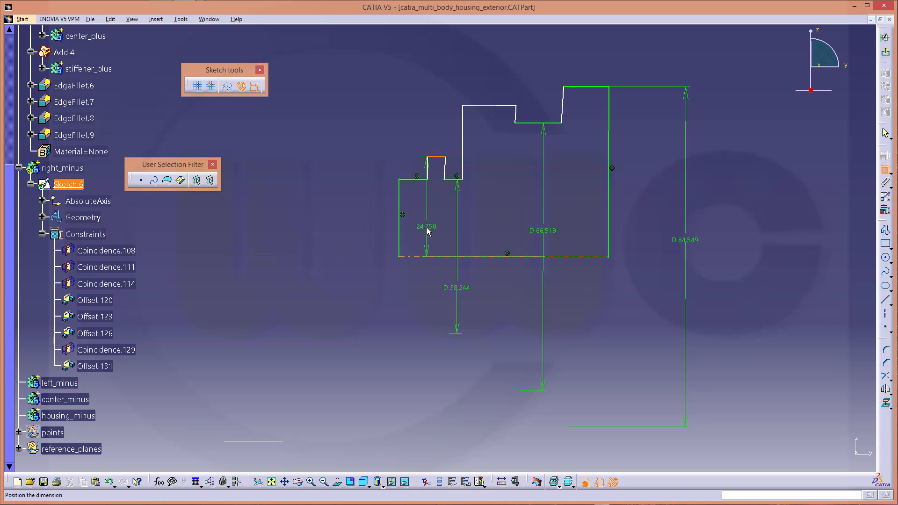
right_click(428, 225)
left_click(449, 267)
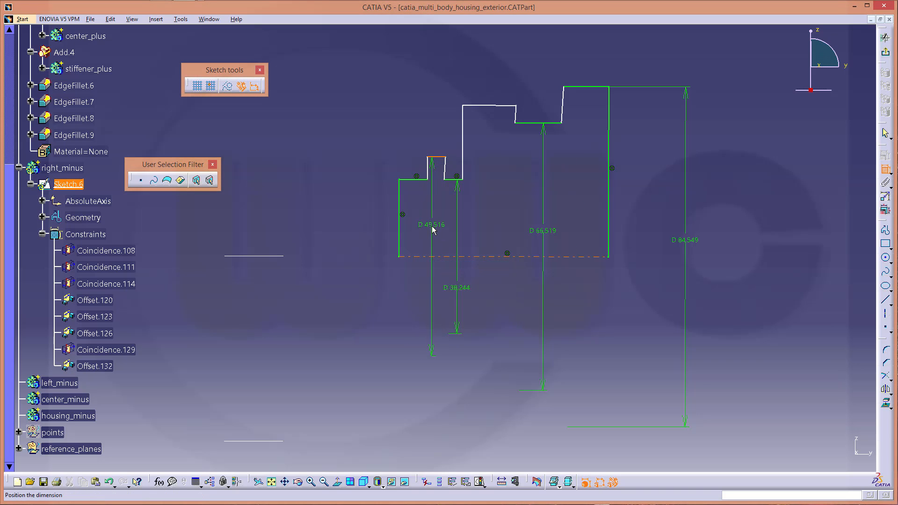
left_click(493, 107)
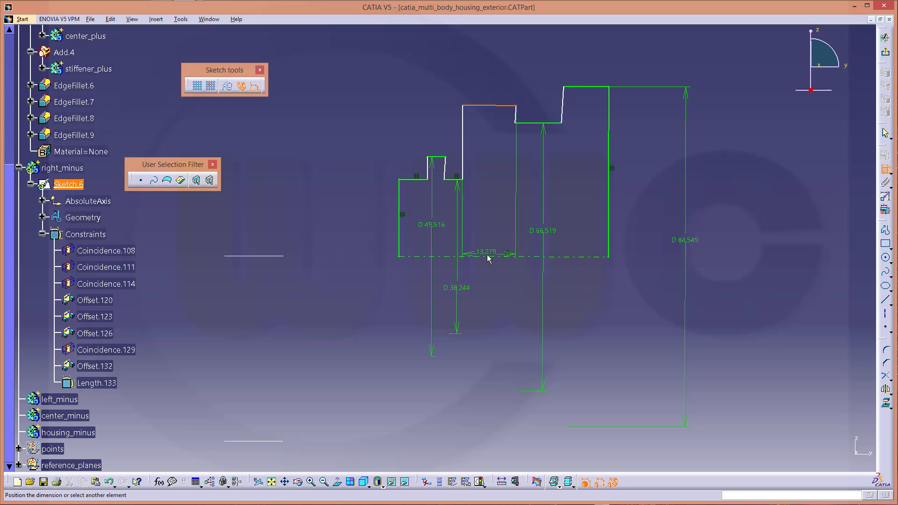
left_click(487, 255)
right_click(491, 203)
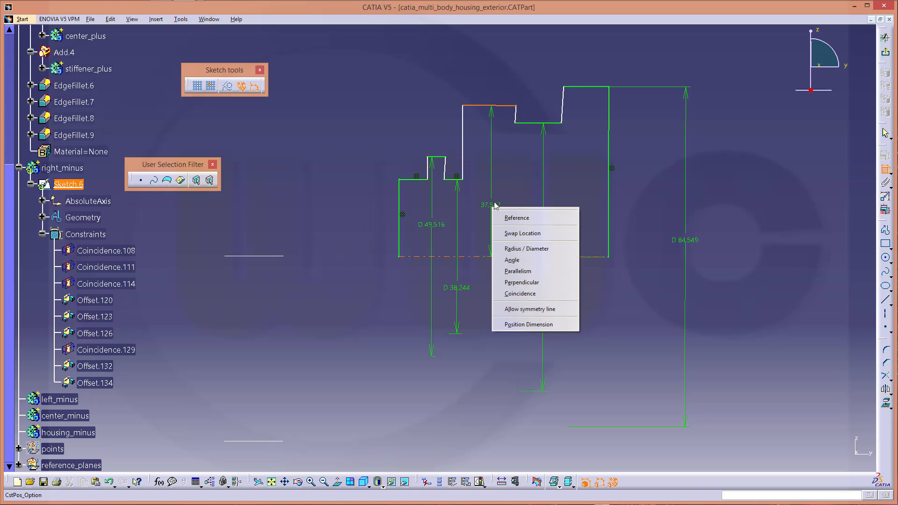
left_click(515, 250)
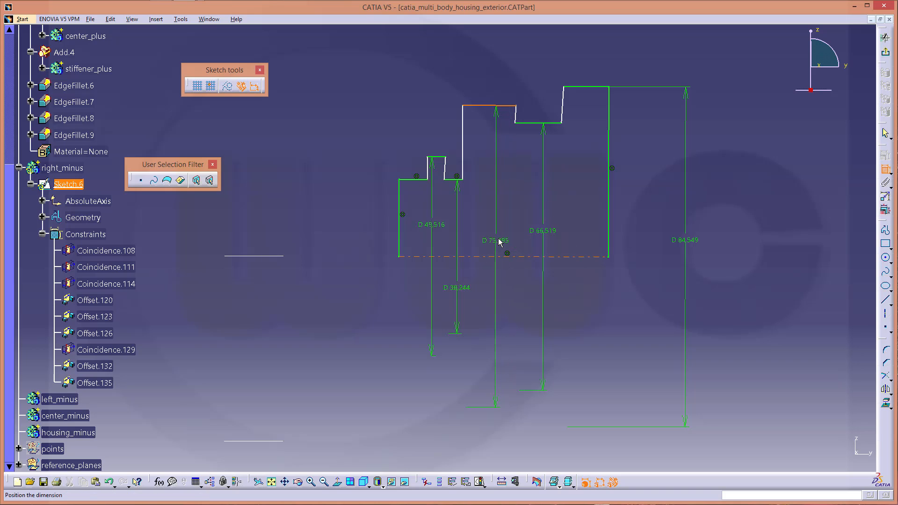
left_click(498, 237)
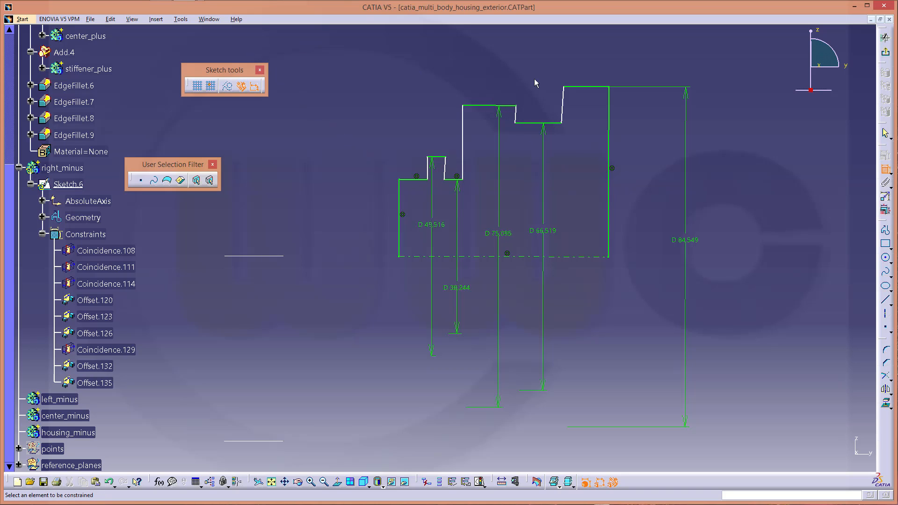
Set the top step width to 11.762
left_click(564, 105)
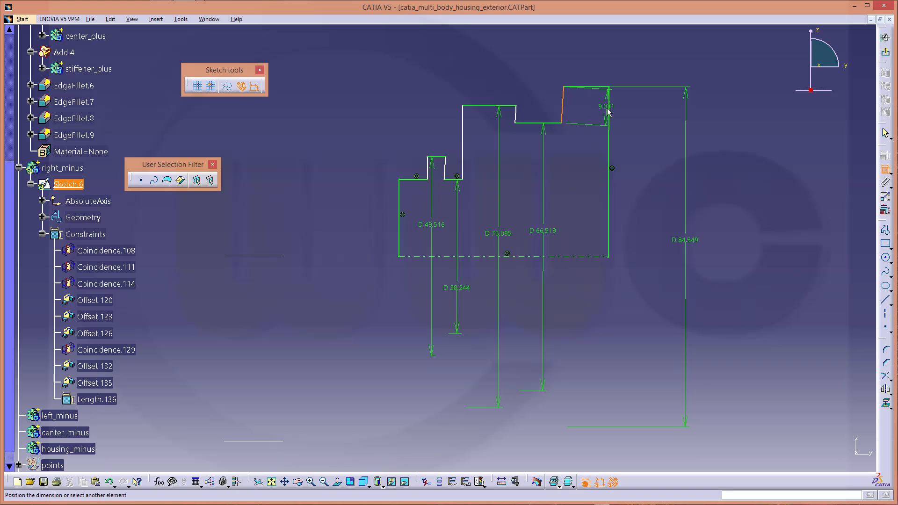
left_click(609, 112)
right_click(585, 60)
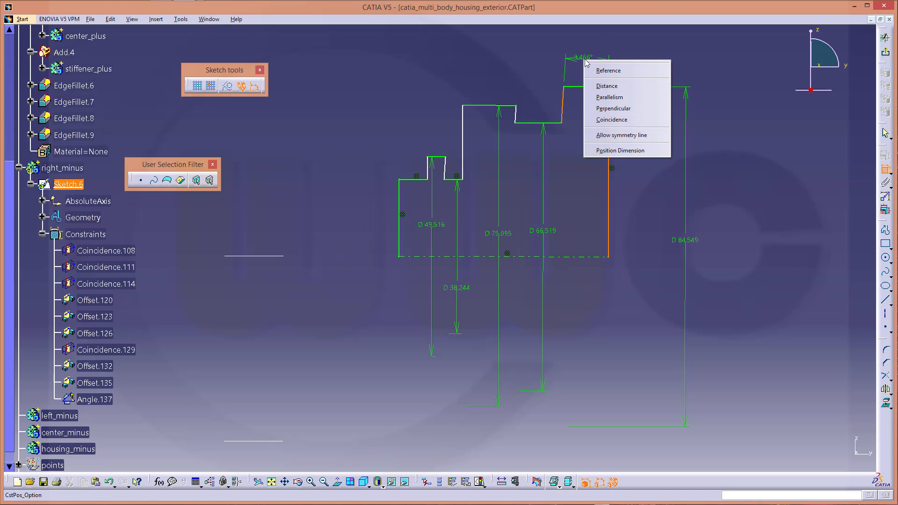
left_click(607, 86)
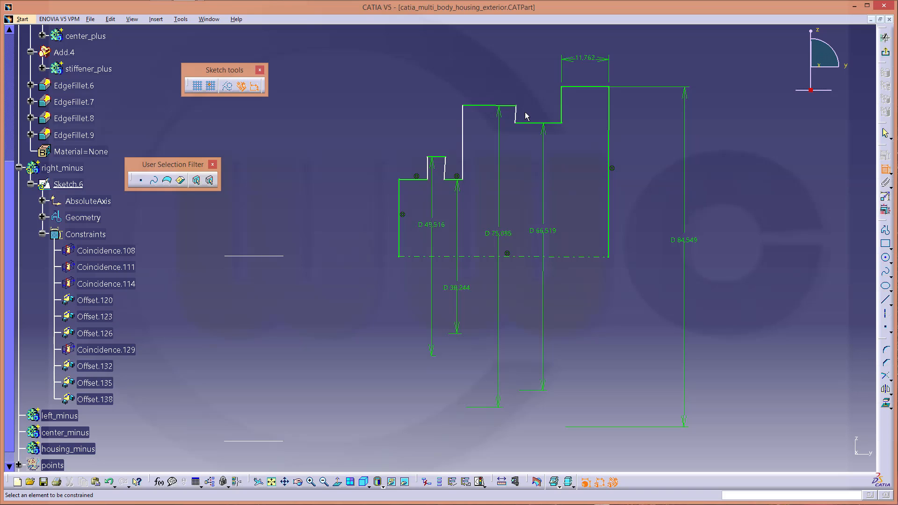
left_click(463, 138)
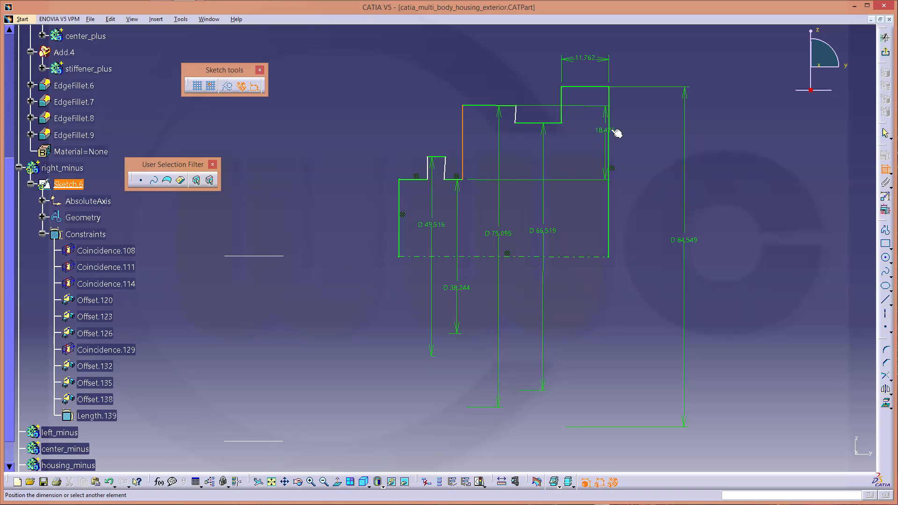
Dimension the 36.284 overall width and the 13.019 offset of the tall step
left_click(610, 135)
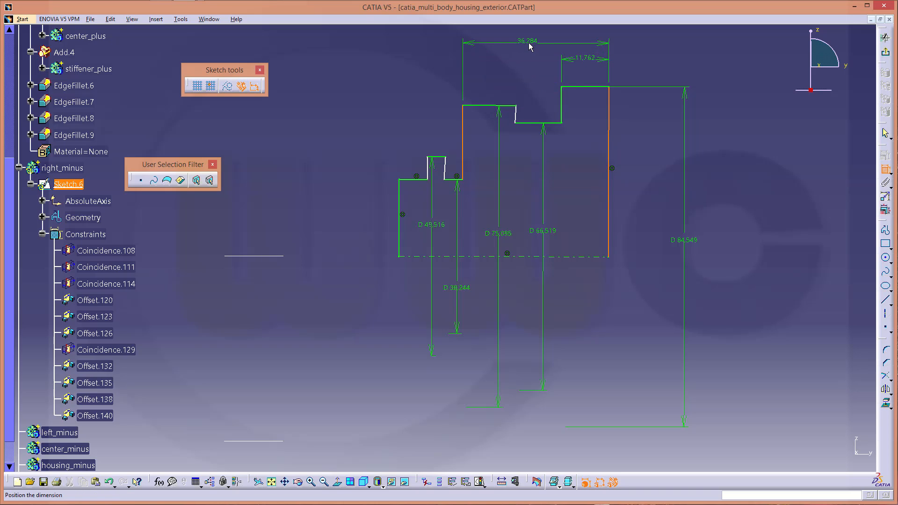
left_click(530, 46)
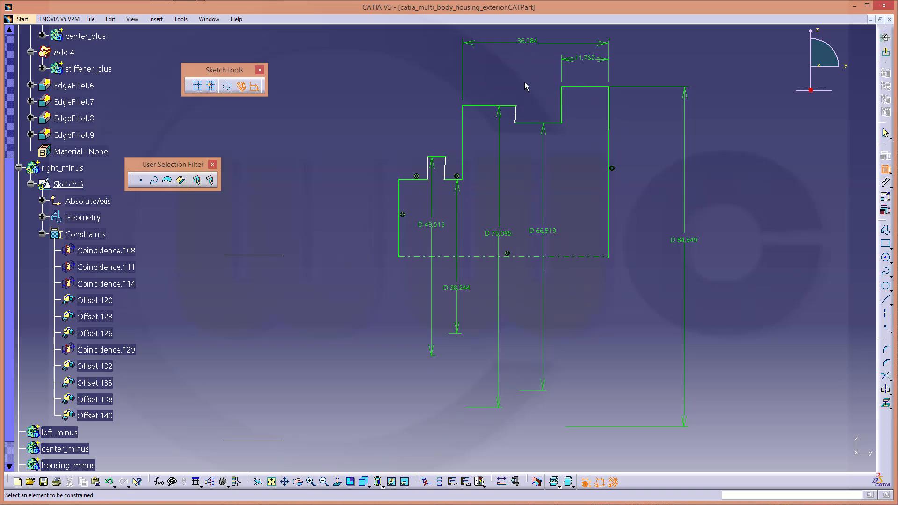
left_click(465, 125)
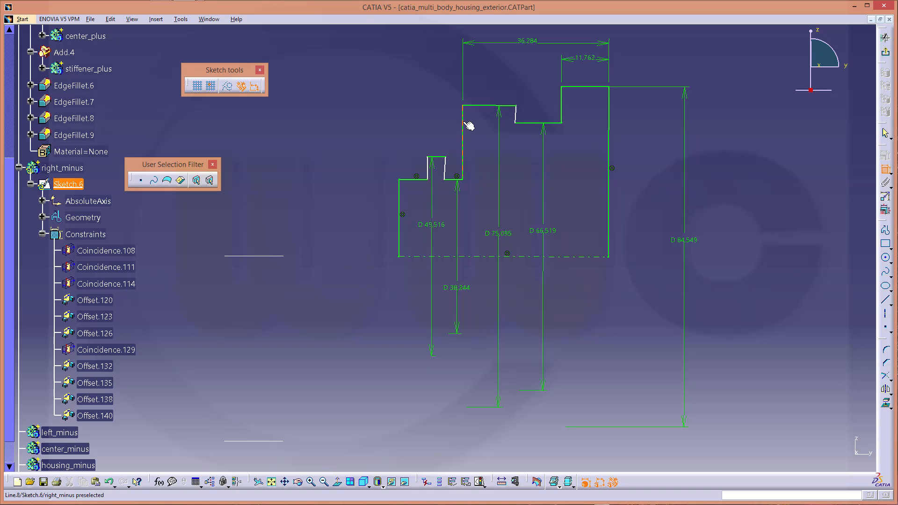
right_click(515, 114)
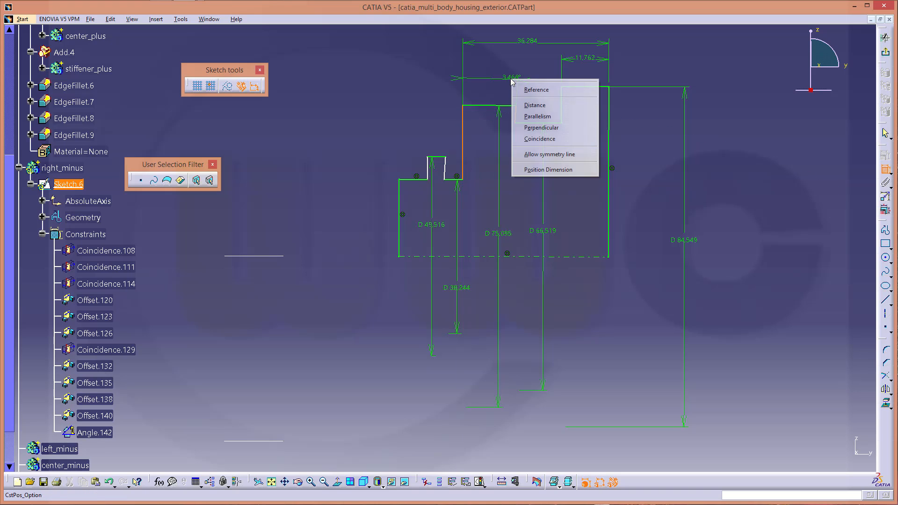
left_click(539, 105)
left_click(496, 82)
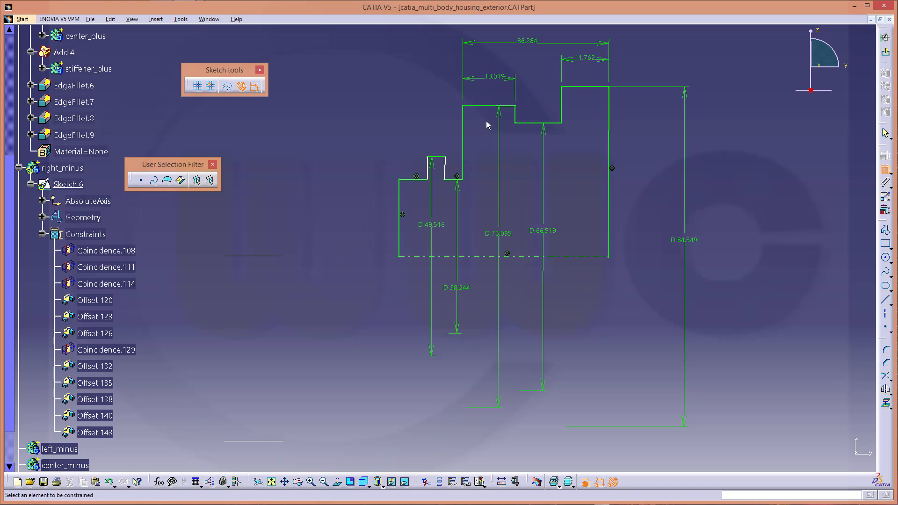
Add the 4.55 gap distance and the 4.165 width of the small step
left_click(447, 173)
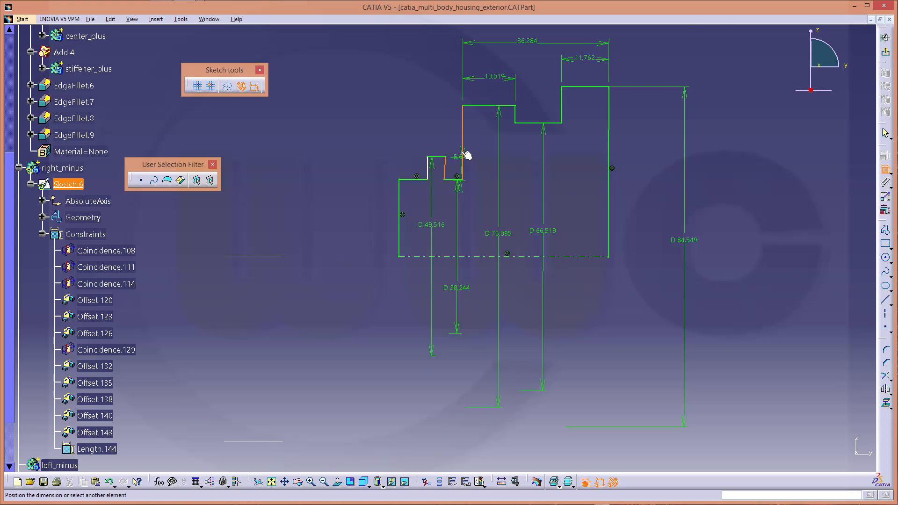
left_click(463, 154)
right_click(451, 117)
left_click(474, 144)
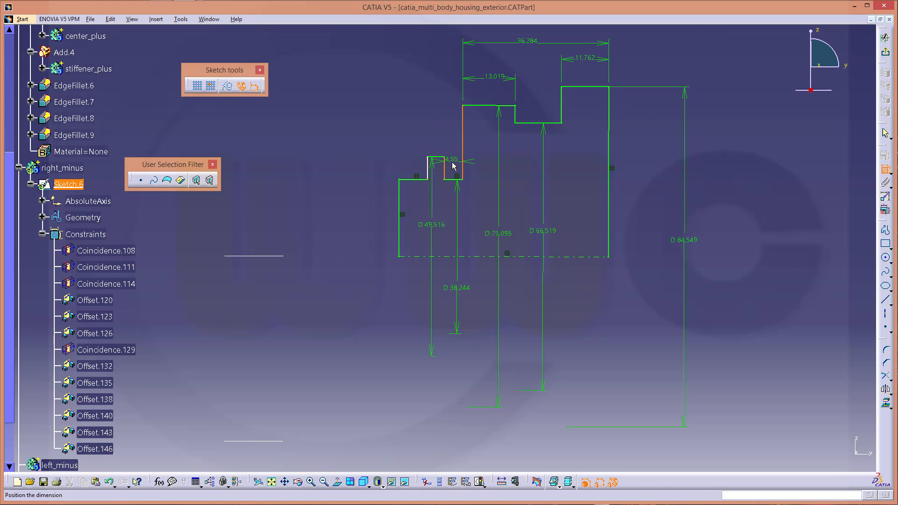
left_click(452, 163)
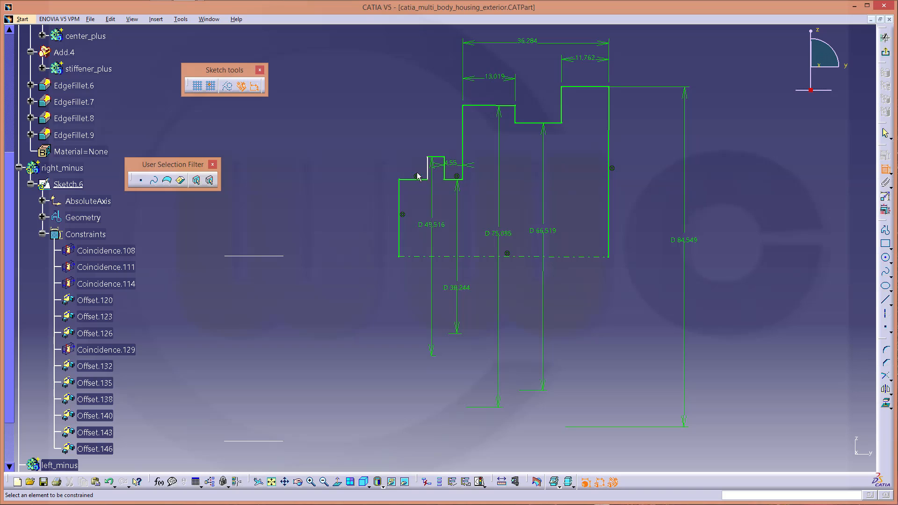
left_click(427, 170)
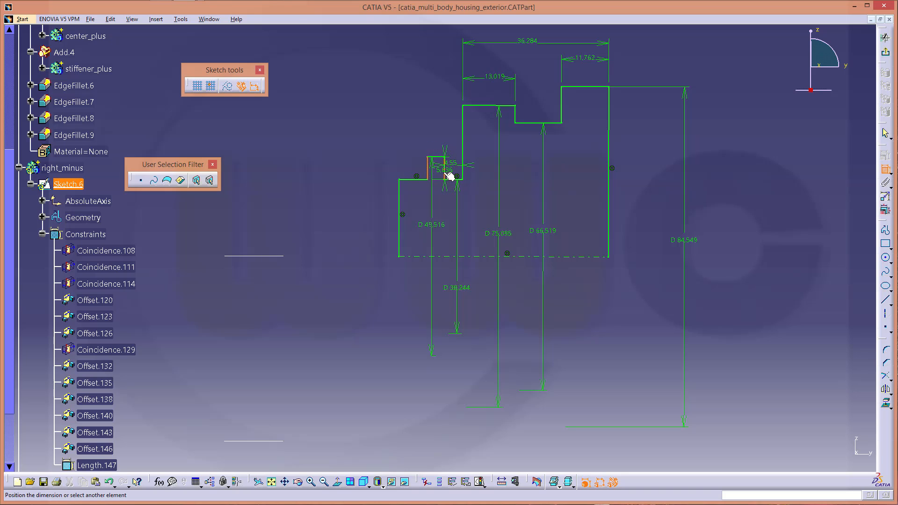
left_click(444, 174)
left_click(440, 124)
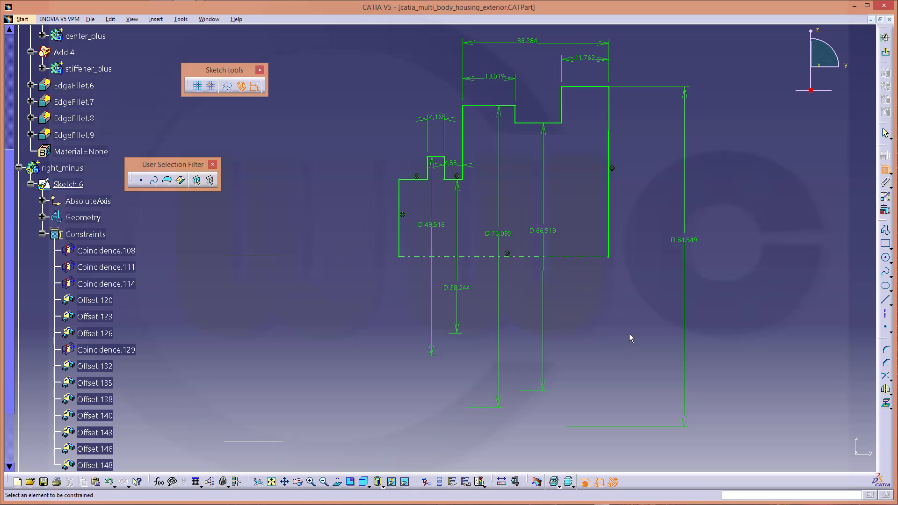
mouse_move(640, 306)
middle_mouse_down()
mouse_move(622, 326)
mouse_move(613, 301)
middle_mouse_up()
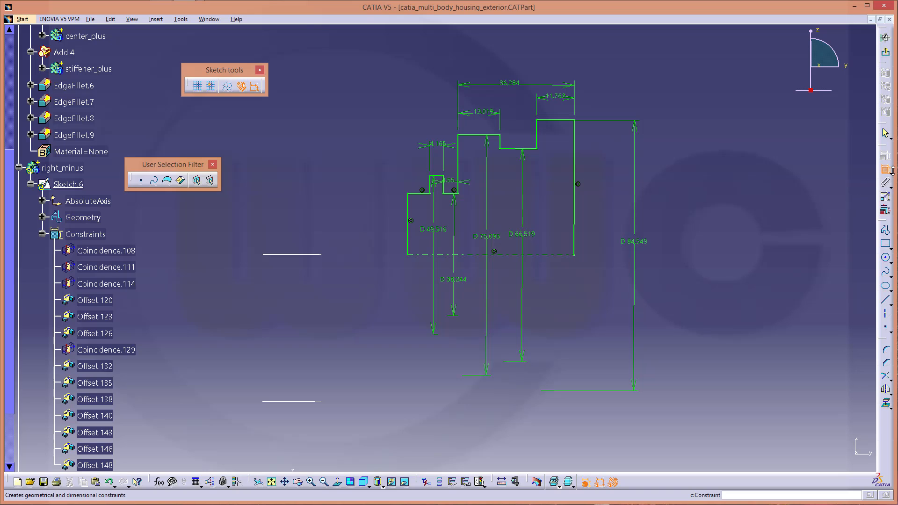
In Edit Multi-Constraint, set the width offsets to 3, 4, 8, 40 and 15 mm
left_click(885, 212)
left_click_drag(749, 304, 759, 173)
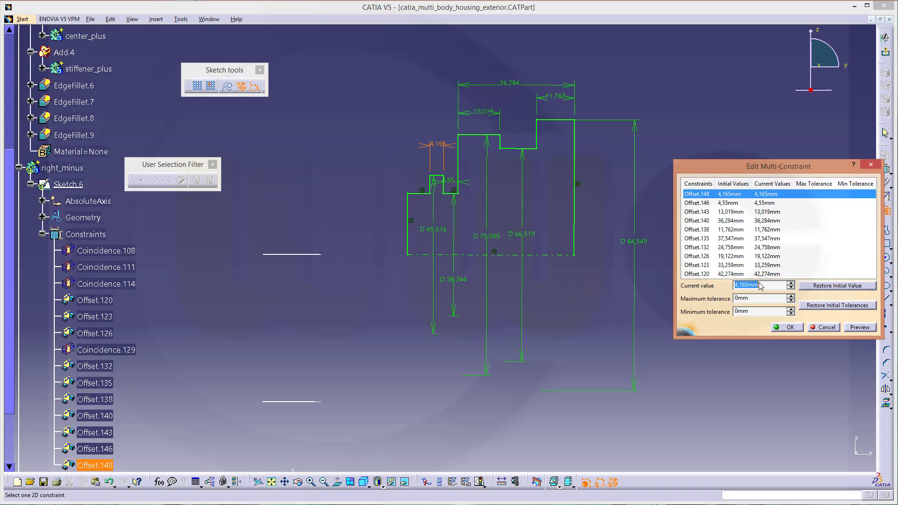
left_click(759, 301)
double_click(761, 284)
type("3")
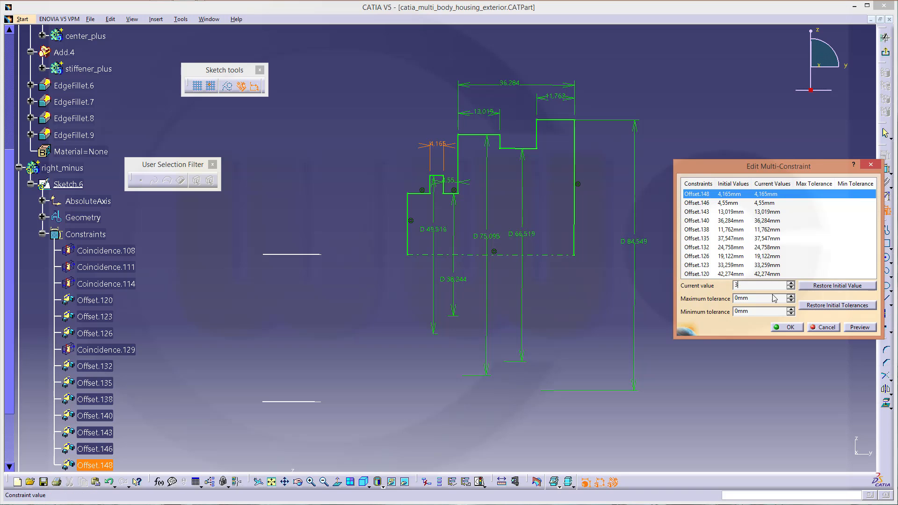
left_click(721, 204)
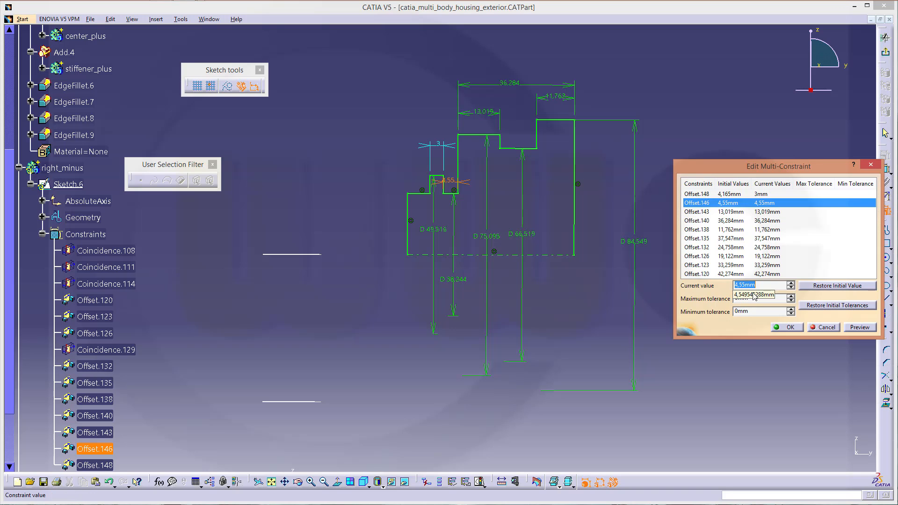
type("4")
left_click(704, 212)
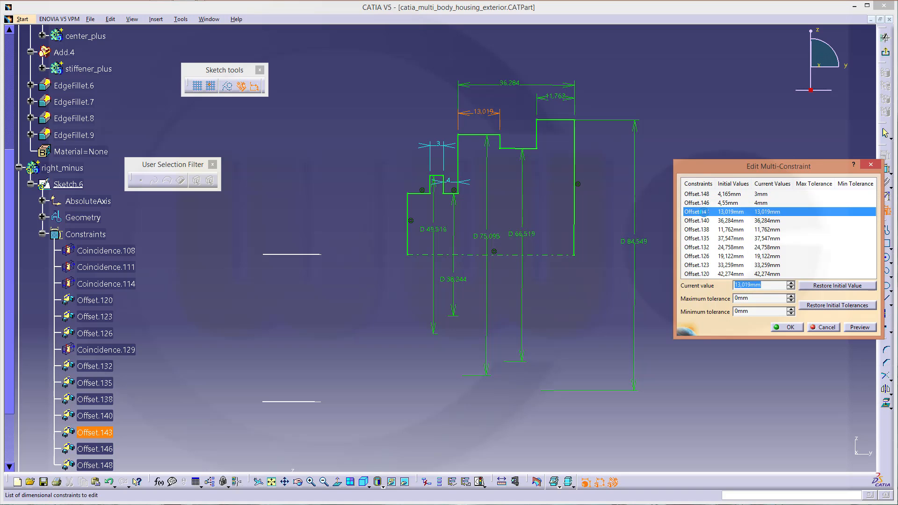
type("8")
left_click(706, 222)
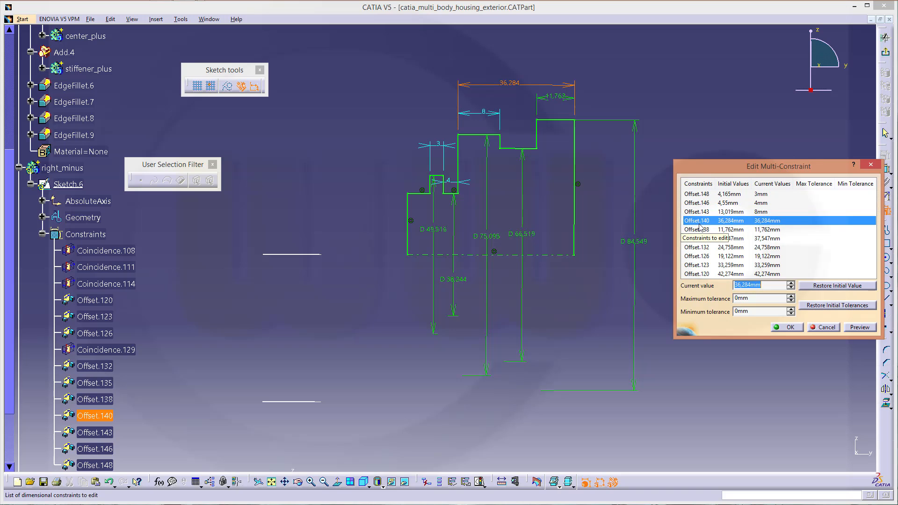
type("40")
left_click(698, 231)
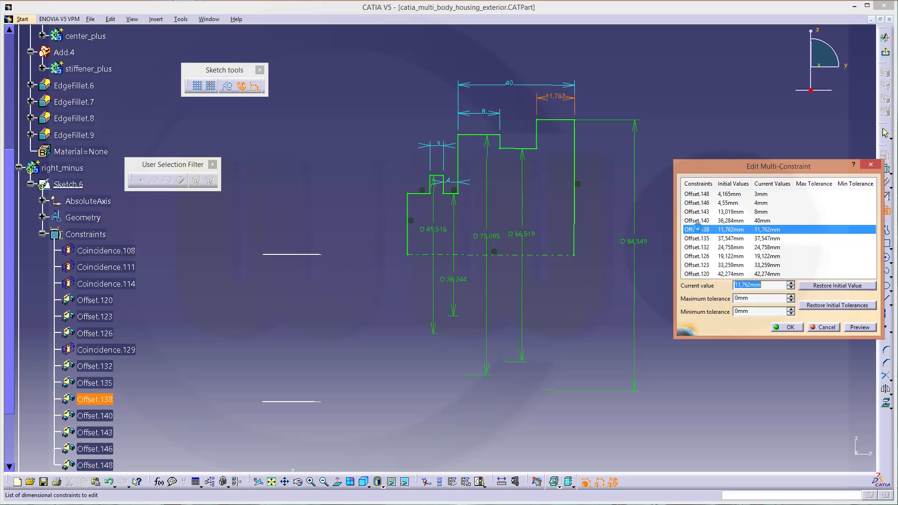
type("15")
left_click(699, 239)
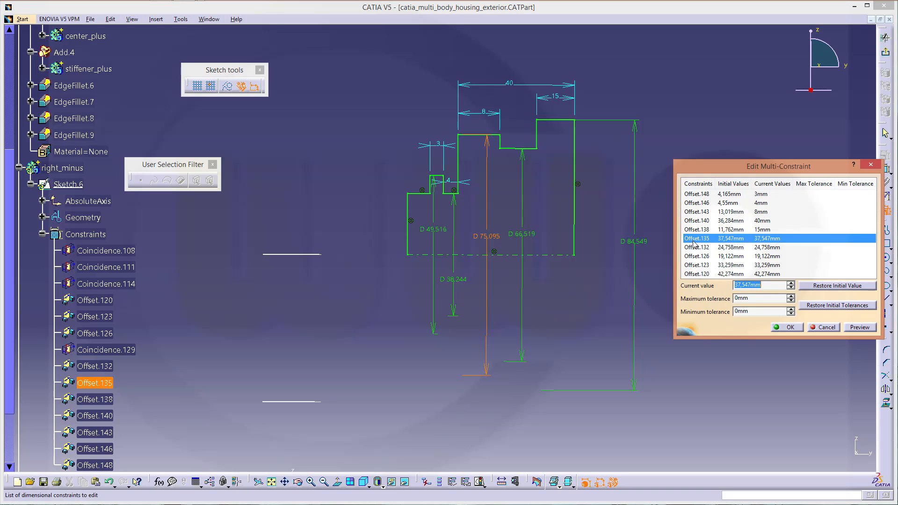
Set the remaining offsets to 54, 31, 21, 47 and 56 mm and apply all values
type("54")
left_click(689, 248)
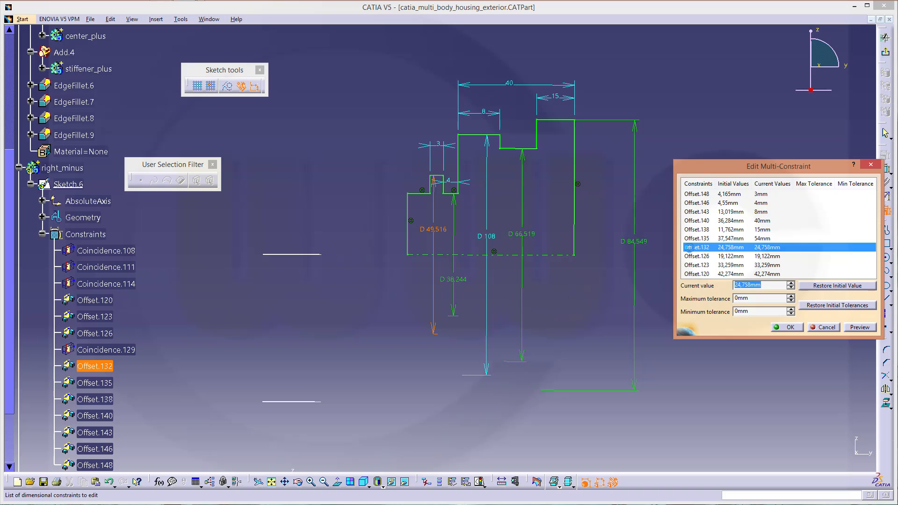
type("31")
left_click(696, 256)
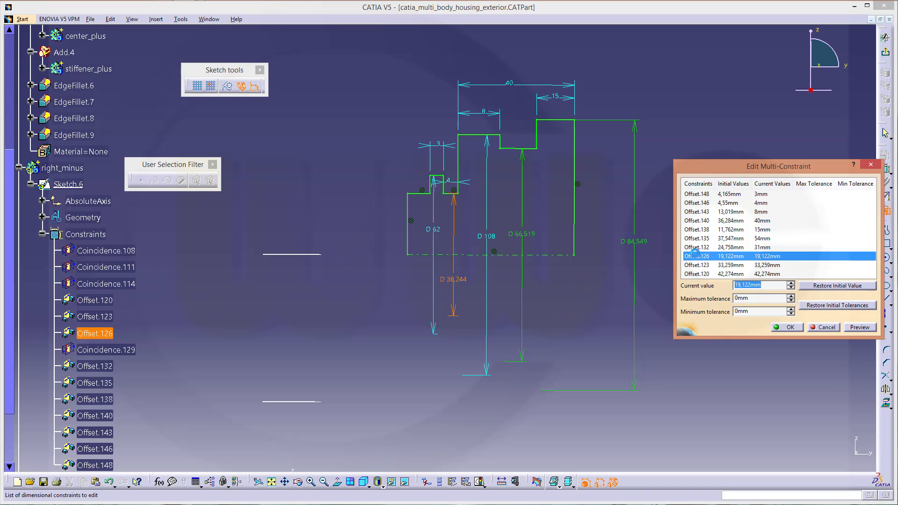
type("21")
left_click(707, 264)
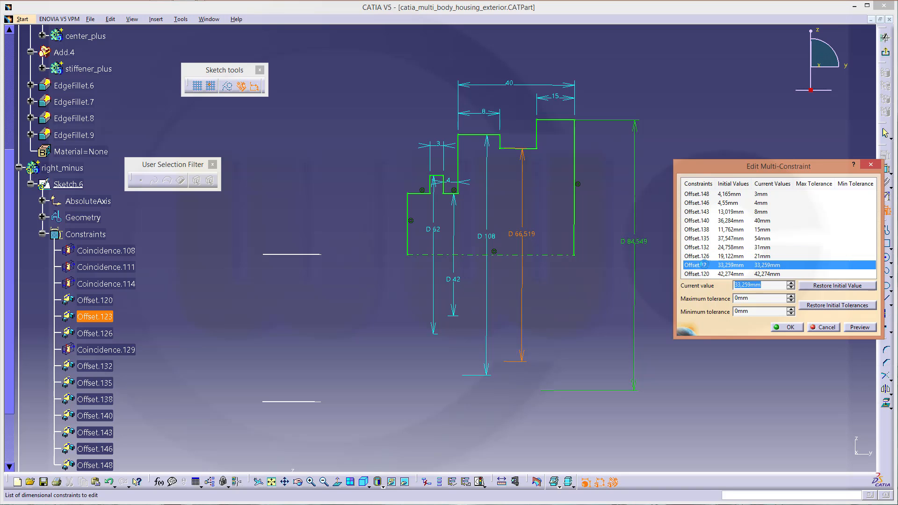
type("47")
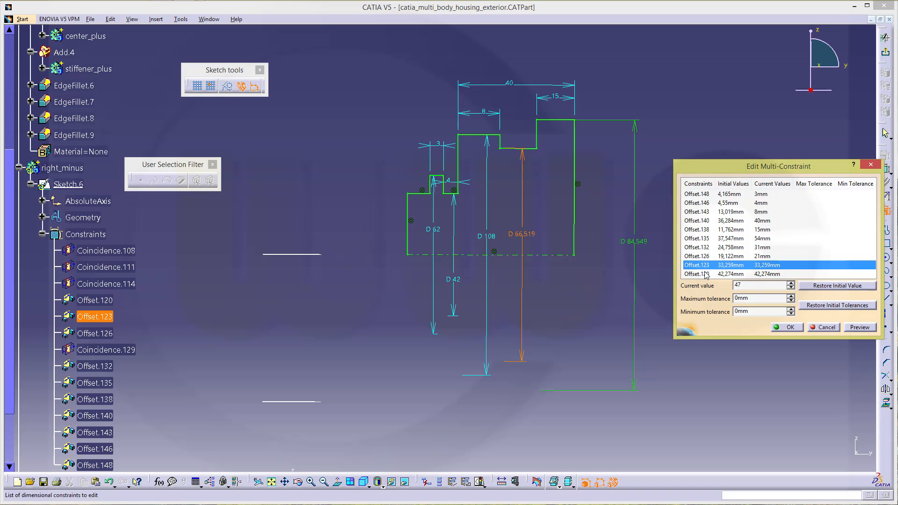
left_click(705, 273)
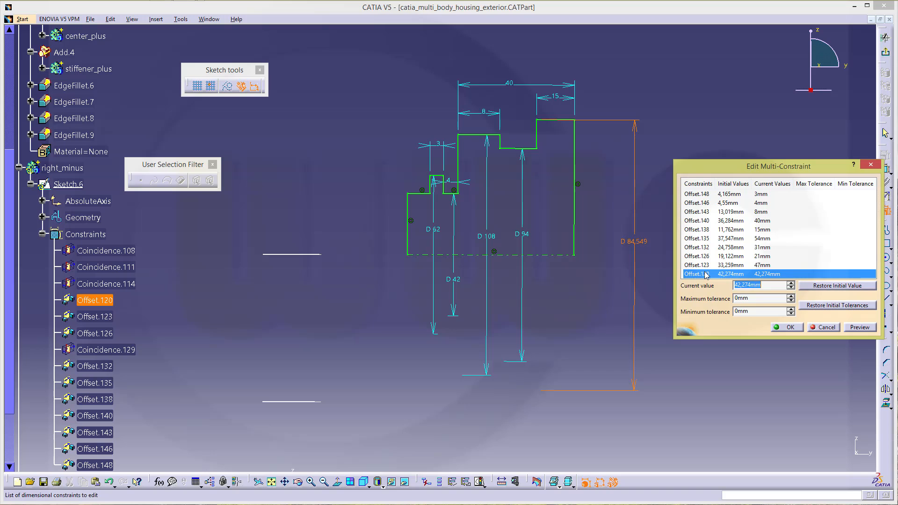
type("56")
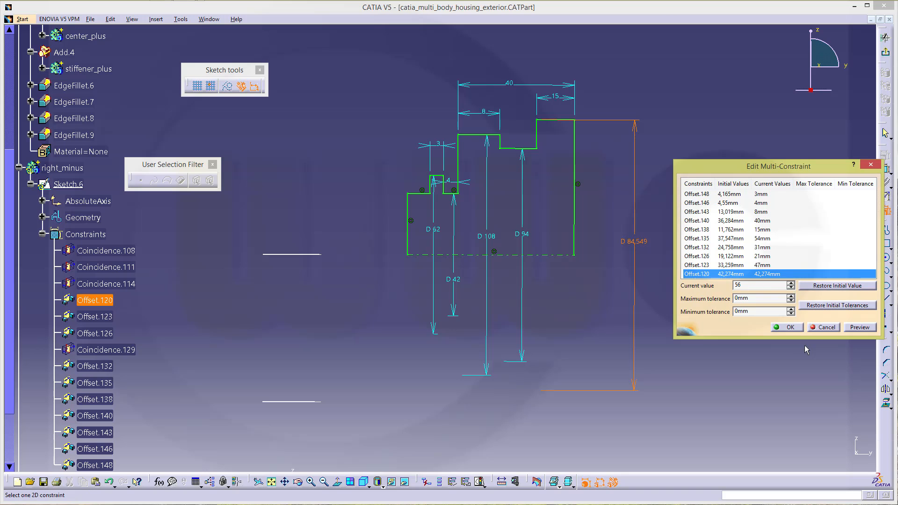
key("Return")
left_click(785, 328)
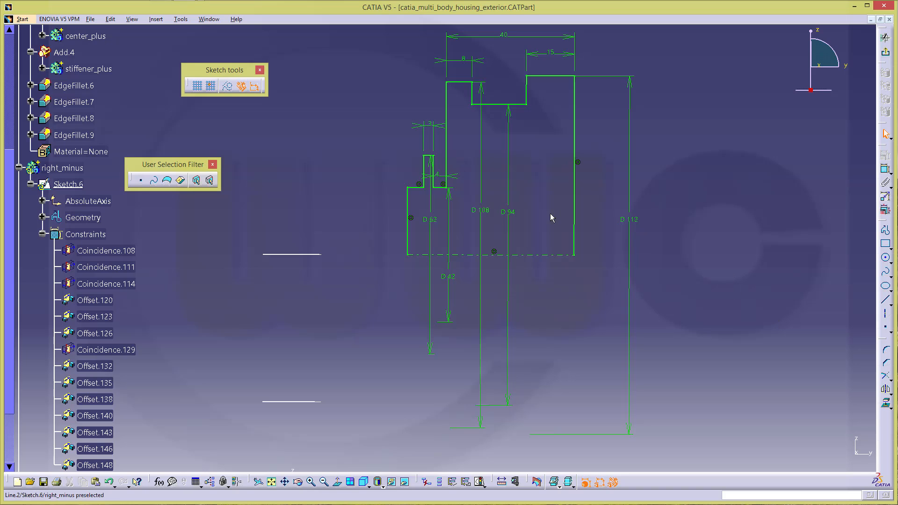
Exit the sketch and revolve Sketch.6 360° into a shaft
left_click(887, 55)
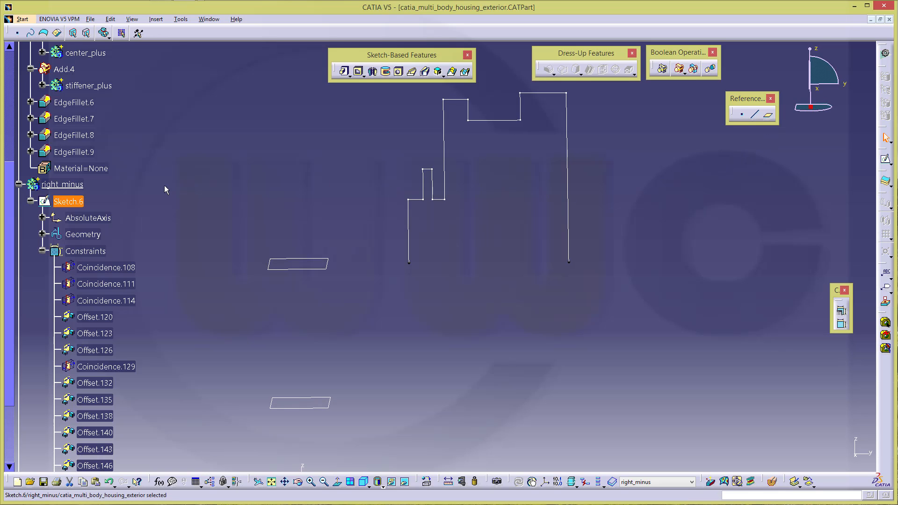
left_click(31, 201)
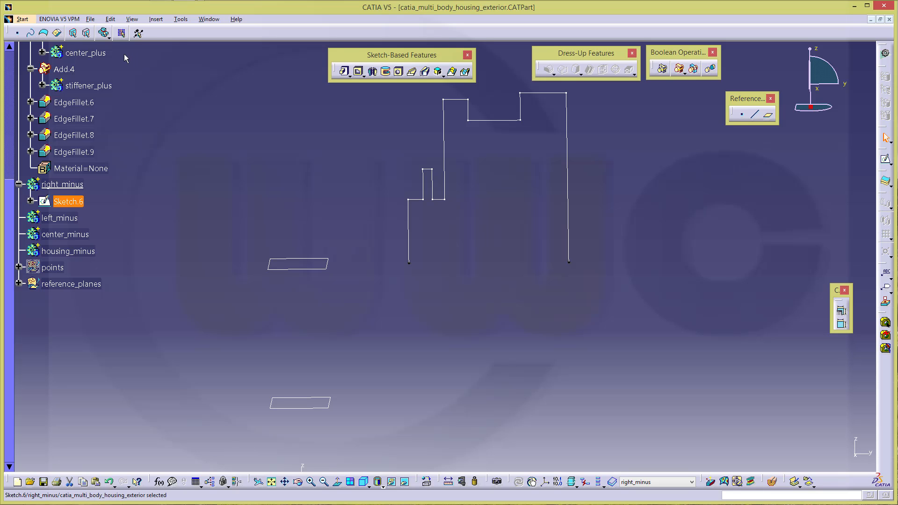
left_click(372, 71)
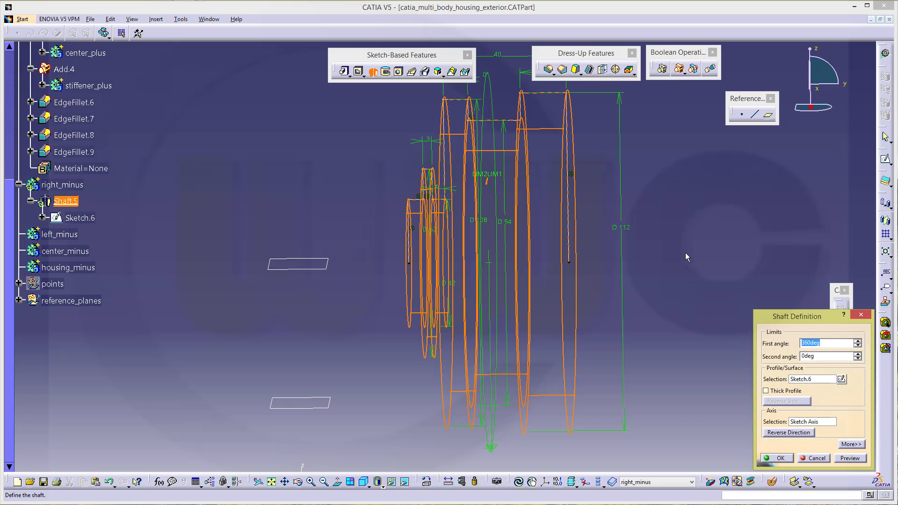
left_click(779, 459)
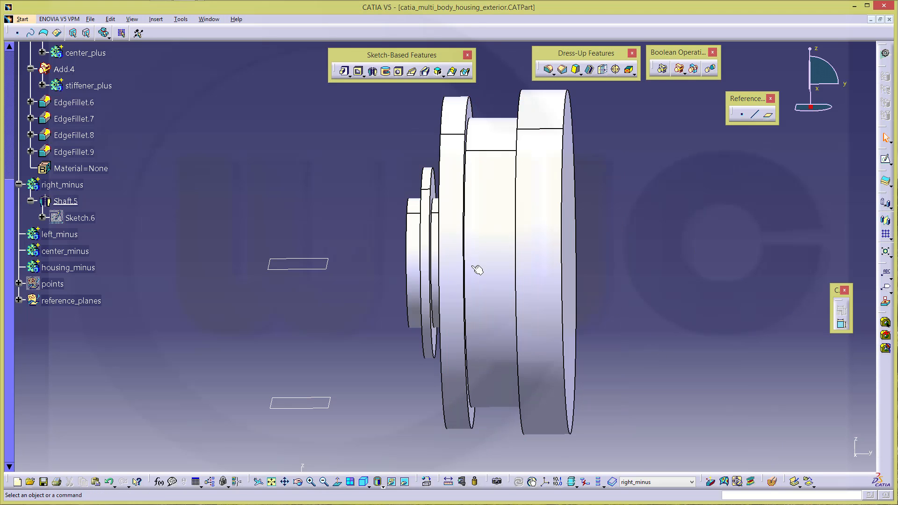
Orbit around the new shaft, collapse housing_plus and select the right_minus body
middle_click_drag(475, 266, 383, 241)
scroll(262, 198, "up", 3)
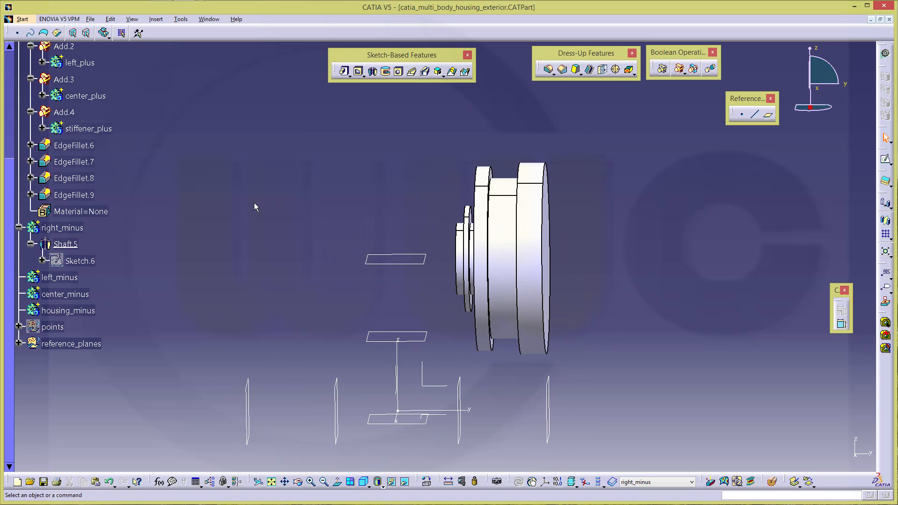
scroll(252, 203, "up", 9)
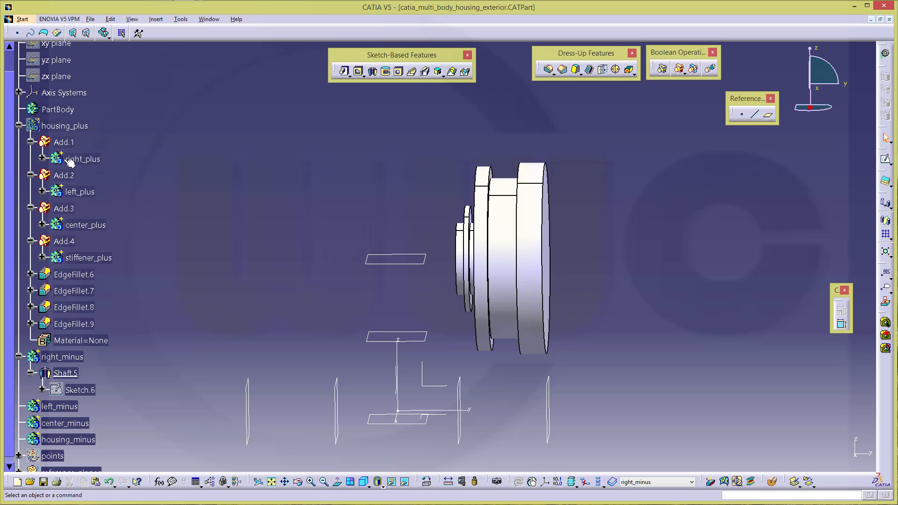
left_click(19, 127)
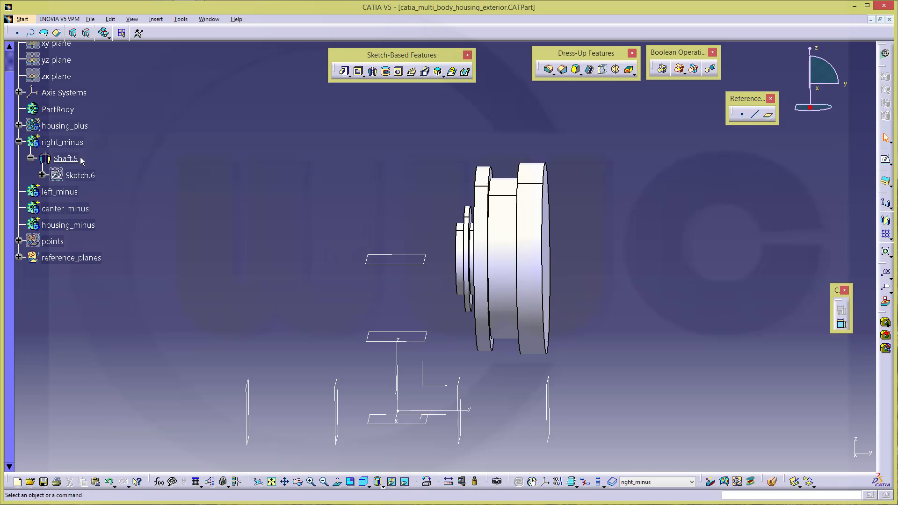
left_click(58, 146)
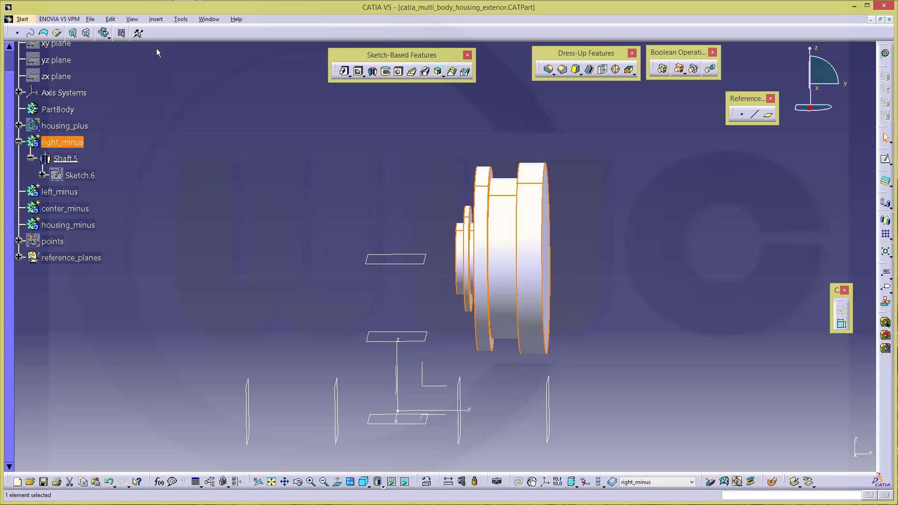
Show the Graphic Properties toolbar and colour the right_minus body red
left_click(131, 20)
mouse_move(178, 30)
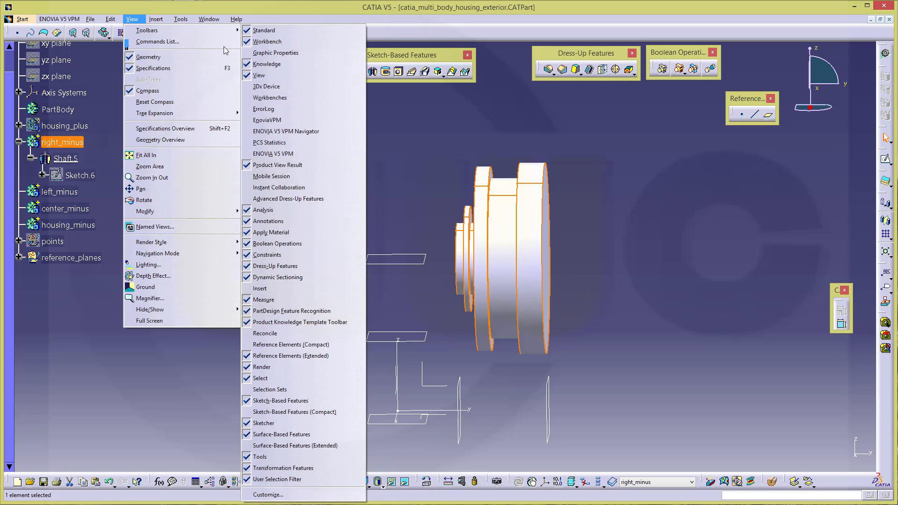
left_click(293, 53)
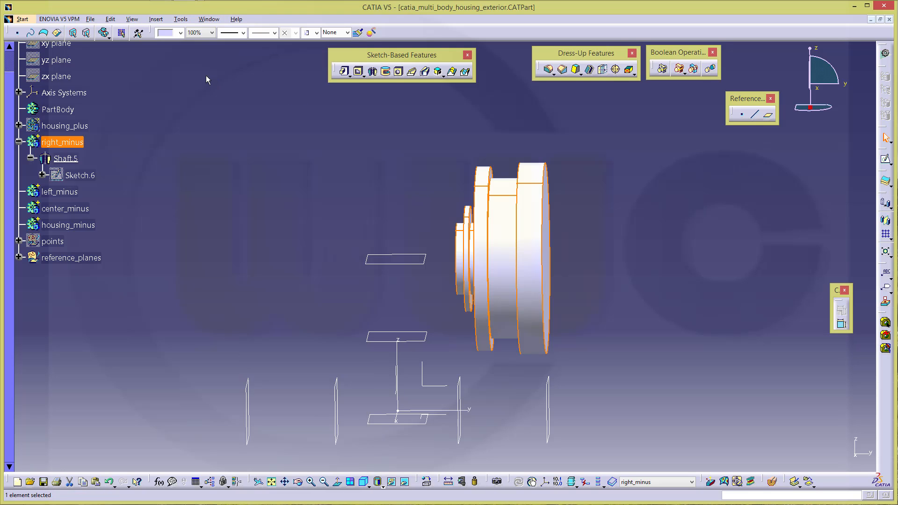
left_click(180, 33)
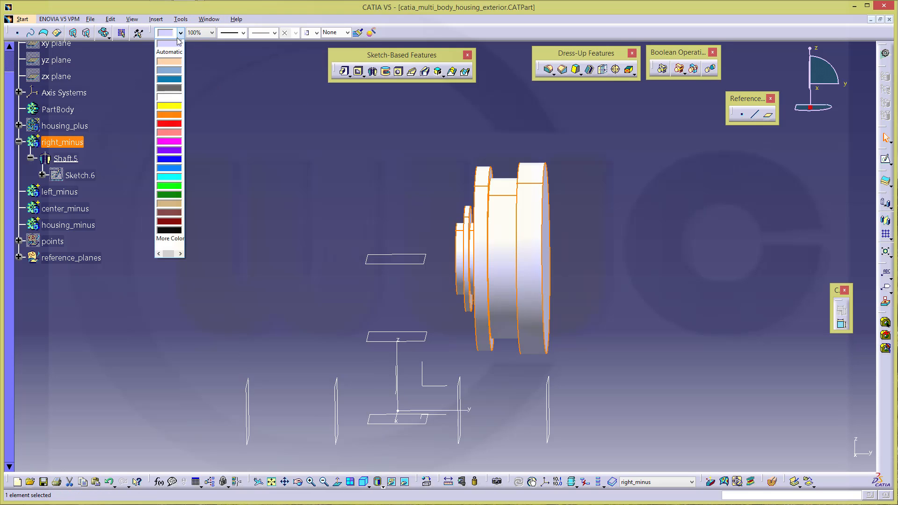
left_click(174, 129)
left_click(298, 136)
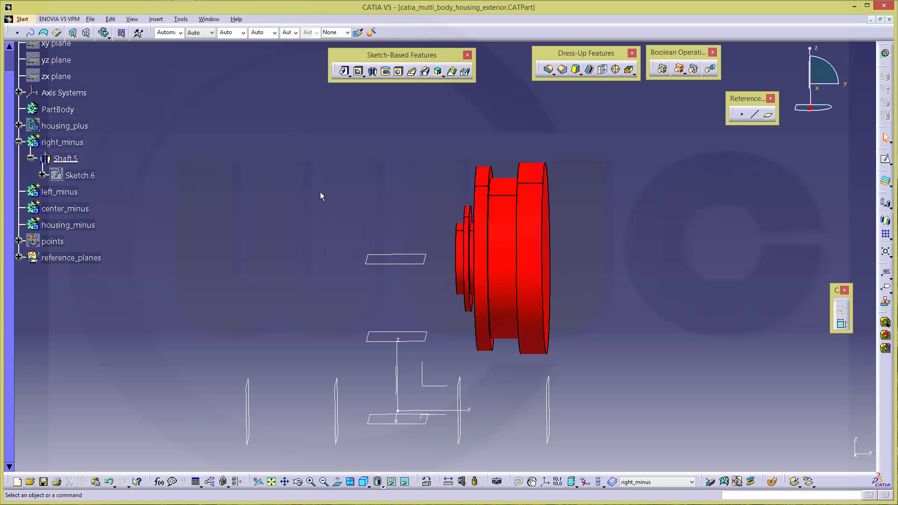
Make left_minus the in-work body
middle_click_drag(329, 198, 356, 197)
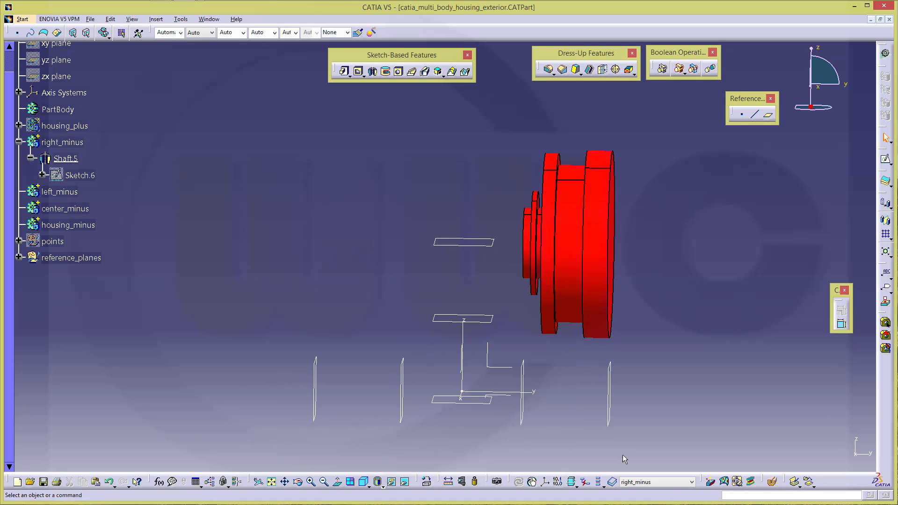
left_click(692, 483)
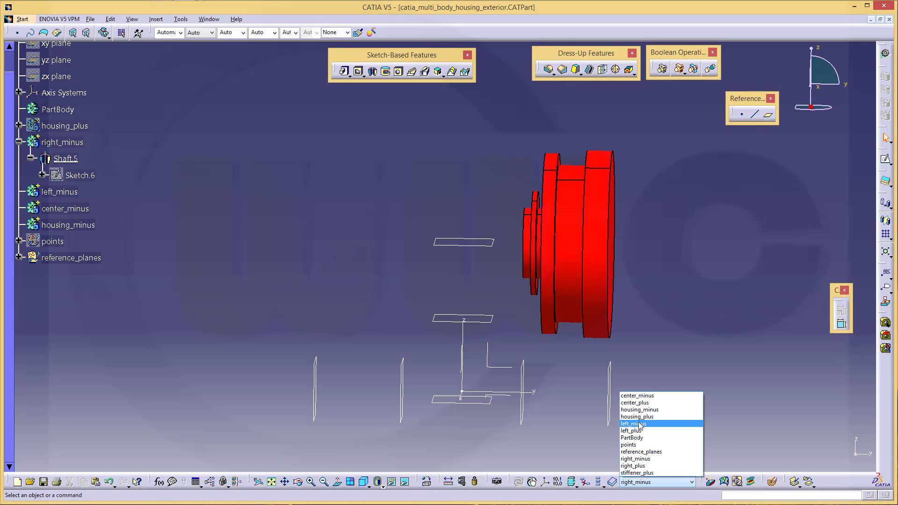
left_click(646, 424)
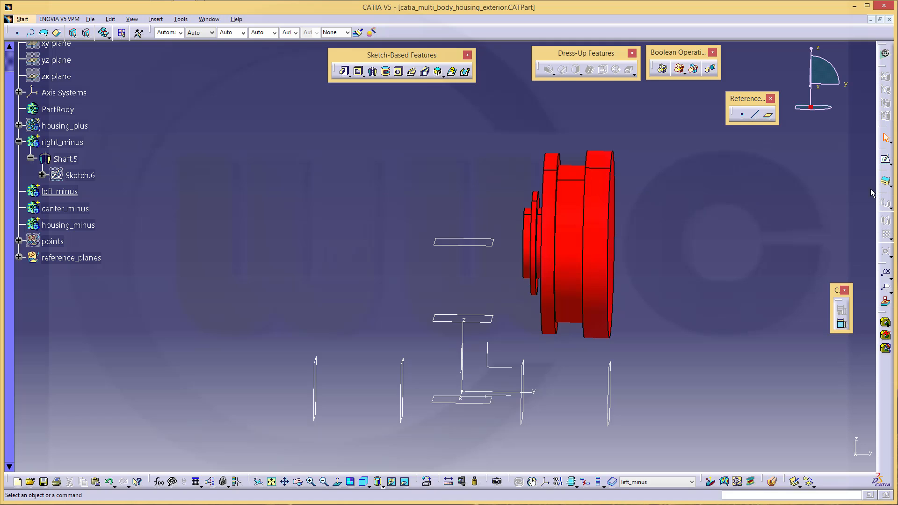
Start a new sketch on the YZ plane
left_click(885, 162)
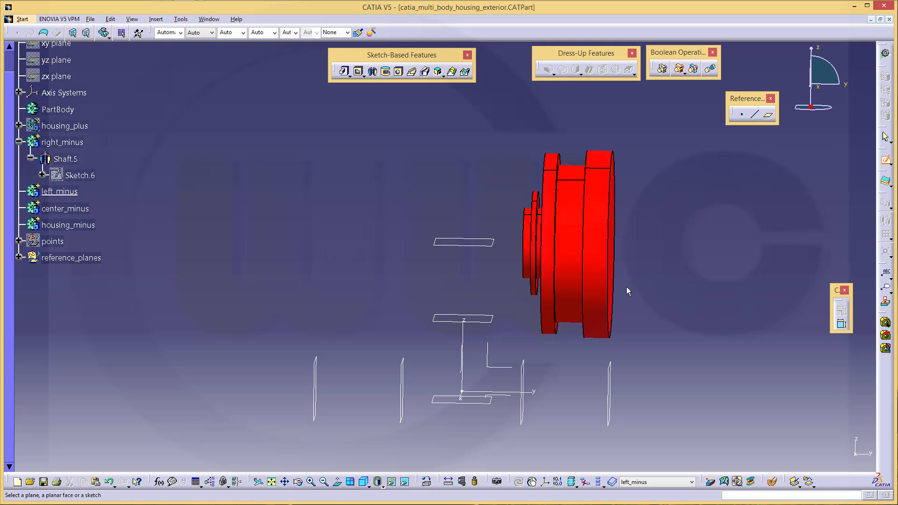
left_click(497, 368)
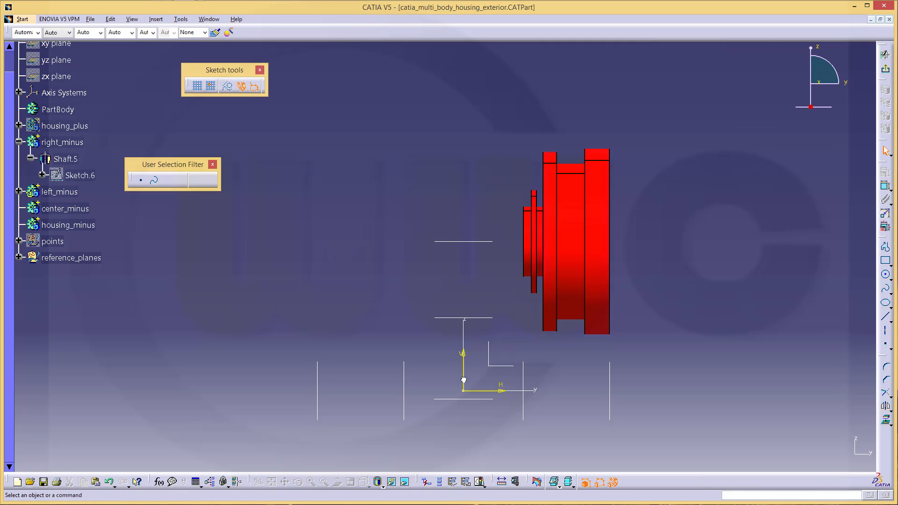
left_click_drag(453, 347, 516, 419)
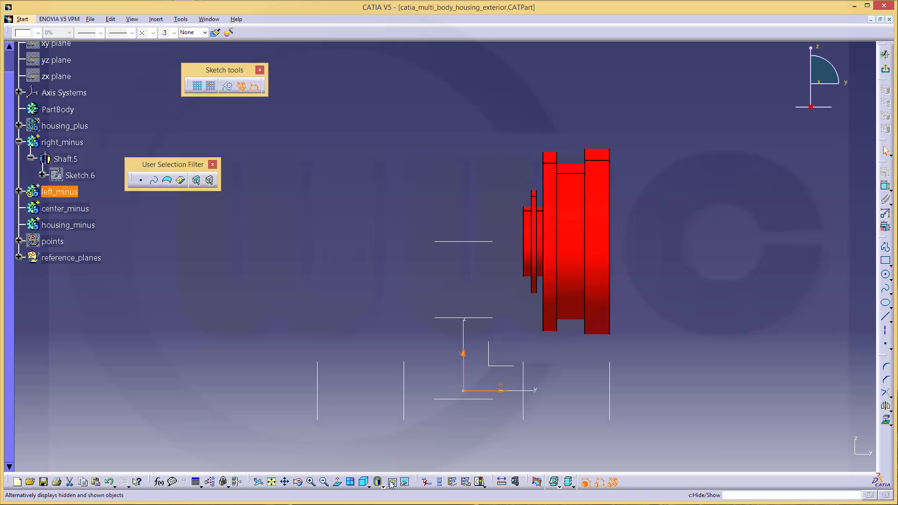
left_click(438, 278)
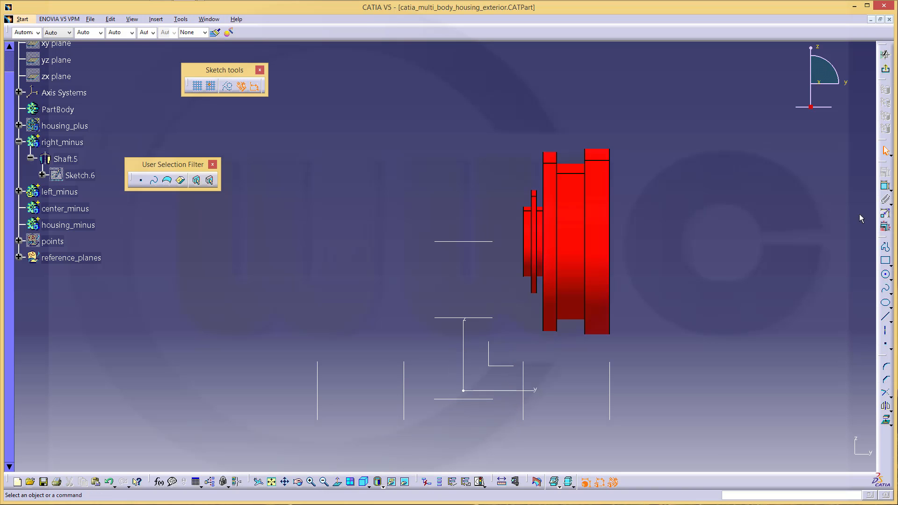
Draw a closed six-line stepped profile with Profile, starting below the horizontal axis
left_click(886, 247)
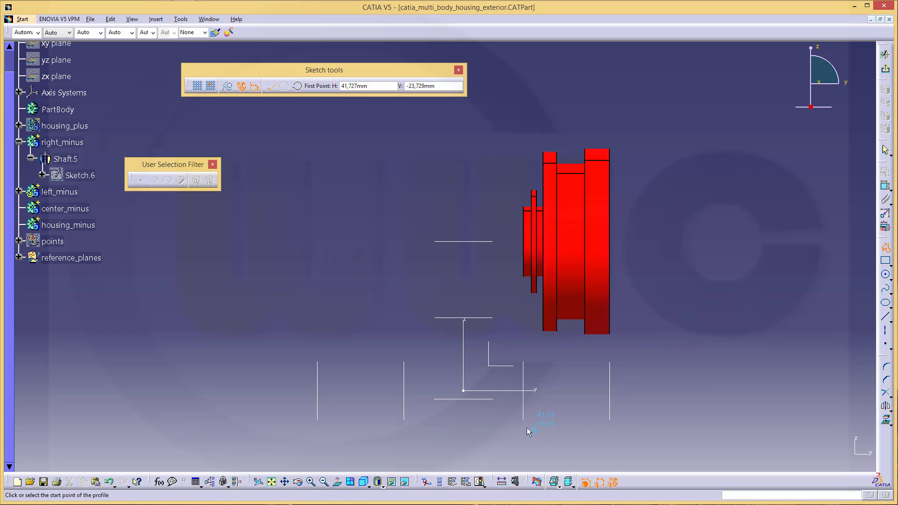
left_click(472, 410)
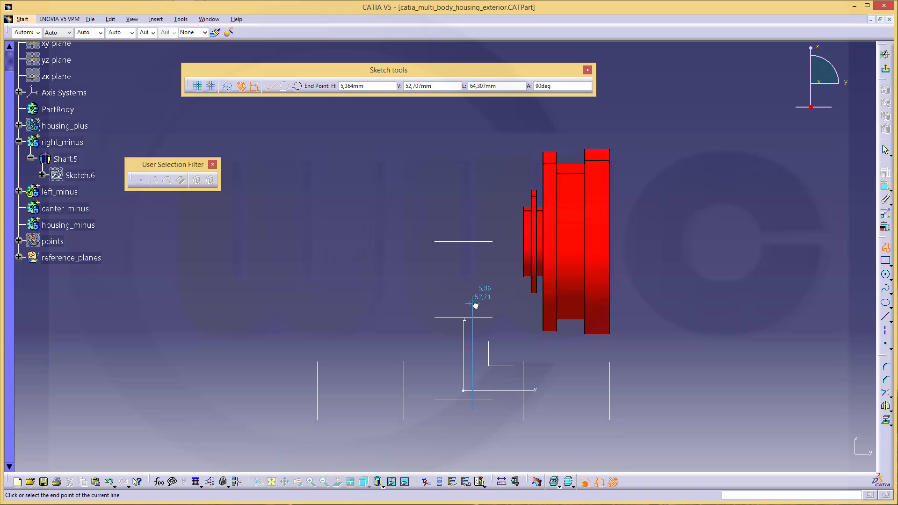
left_click_drag(474, 304, 521, 303)
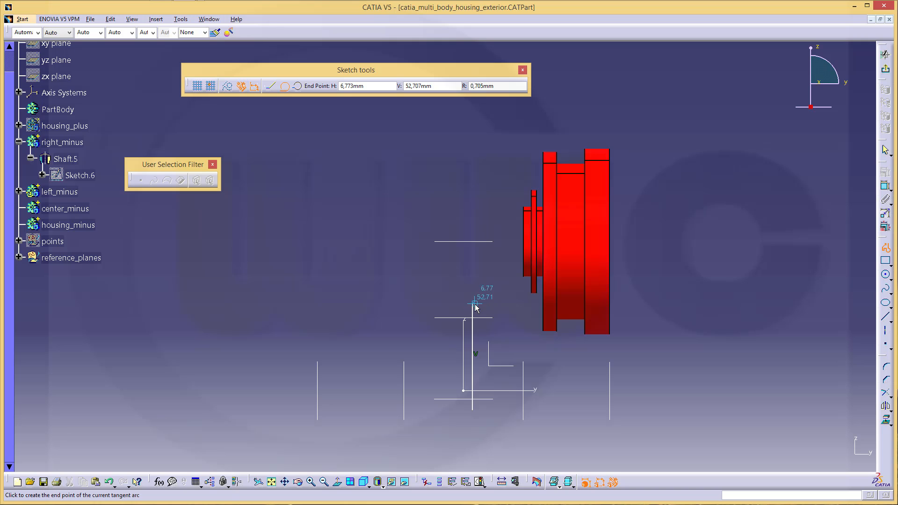
left_click(270, 85)
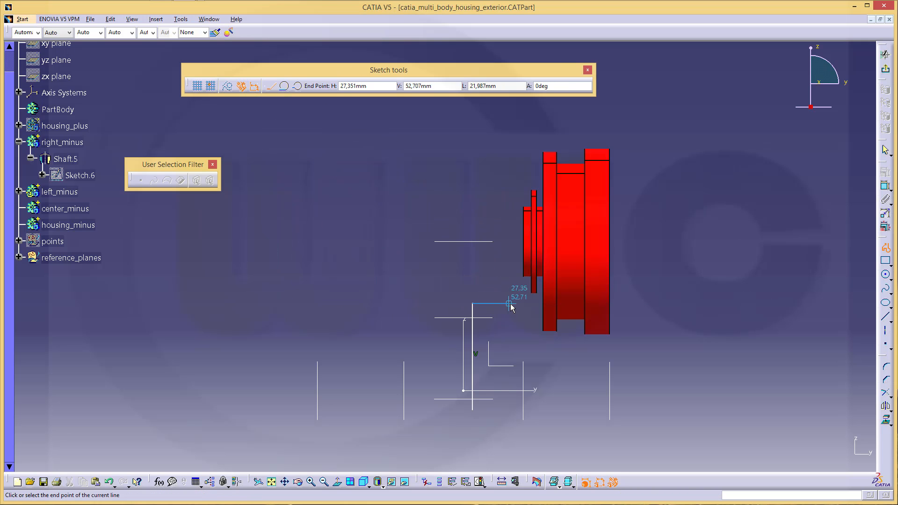
left_click(509, 304)
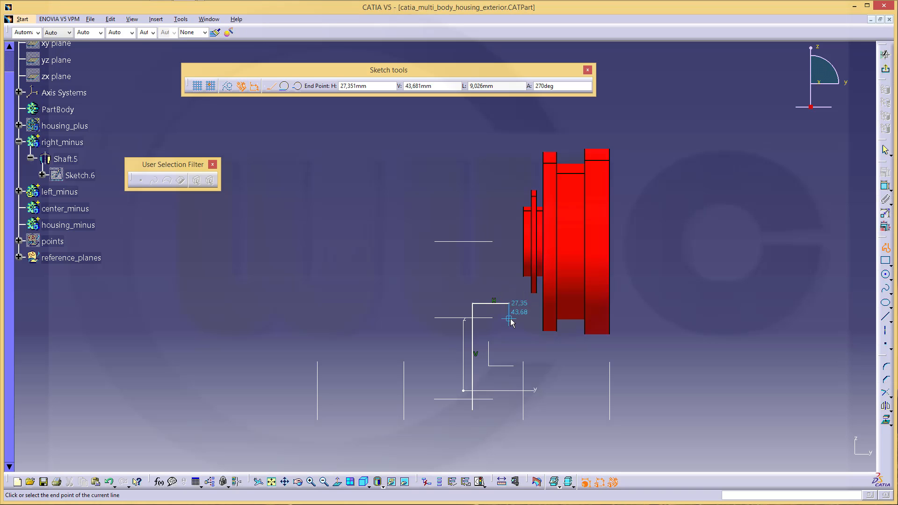
left_click(510, 318)
left_click(500, 319)
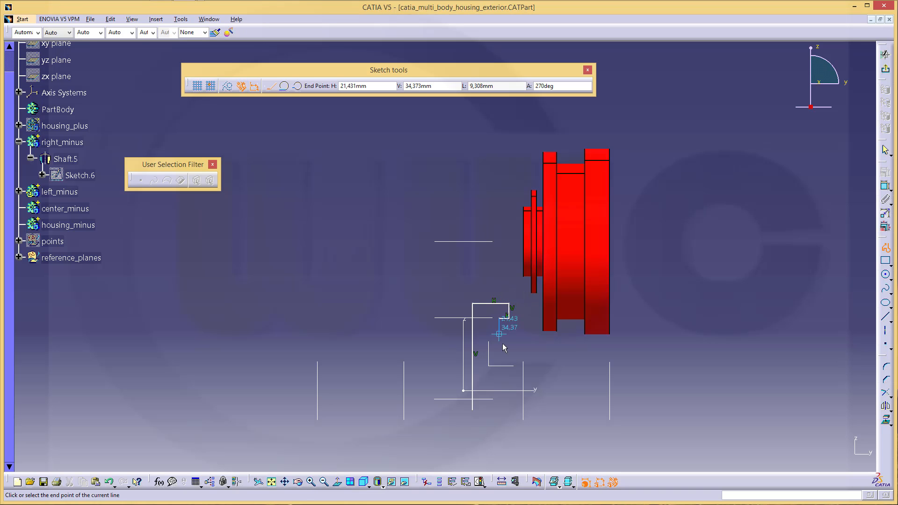
left_click(499, 410)
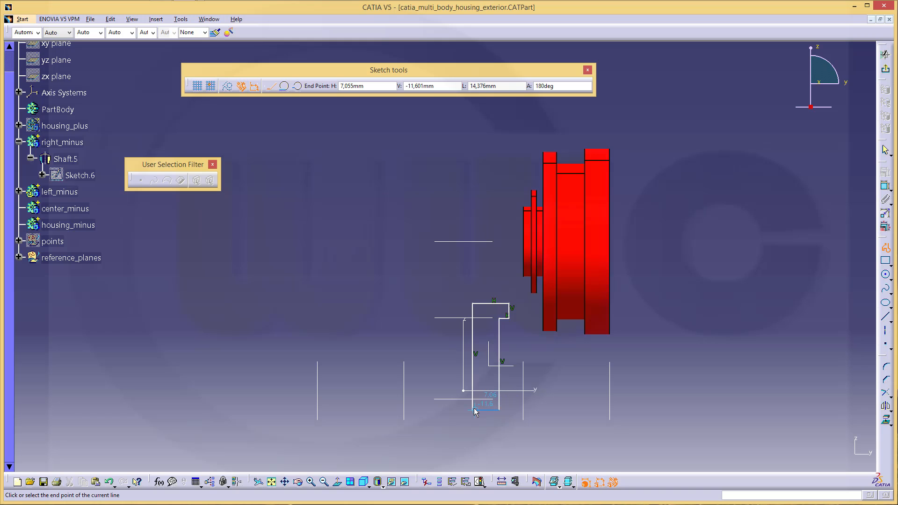
left_click(473, 410)
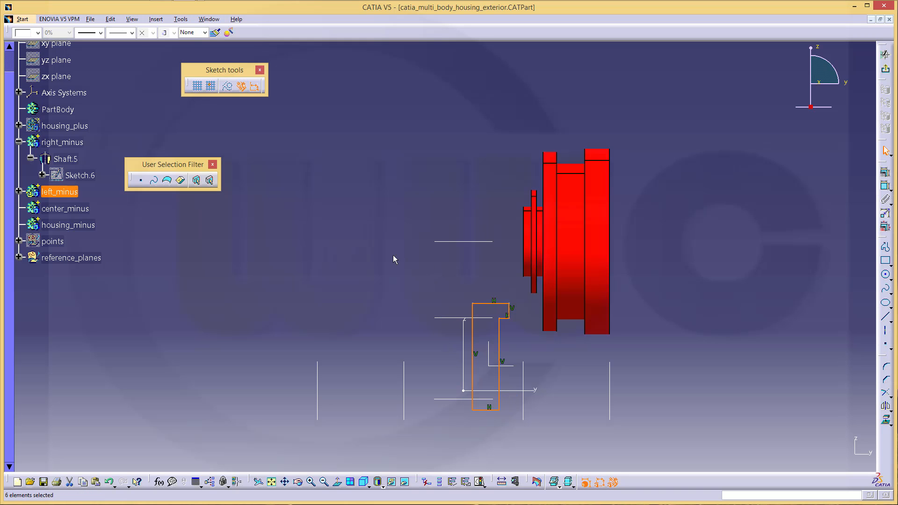
Delete the six Parallelism constraints from Sketch.7's constraints
left_click(19, 191)
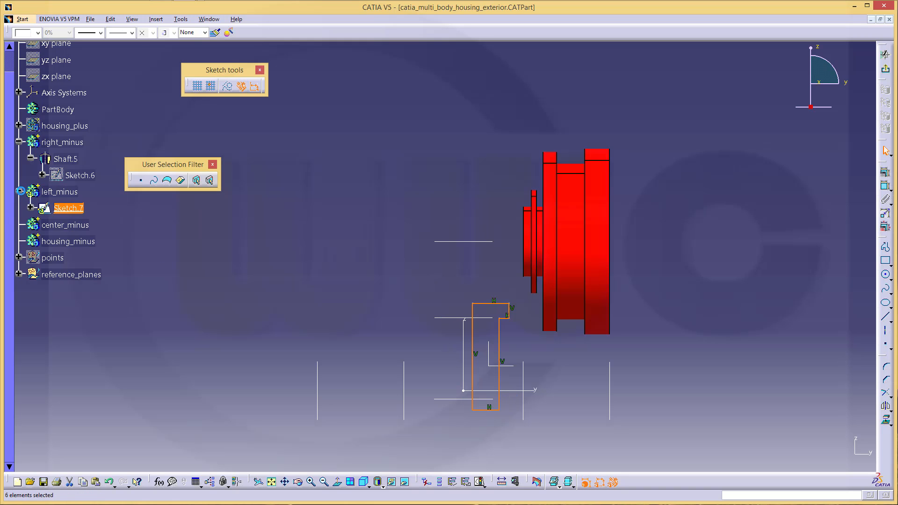
left_click(31, 207)
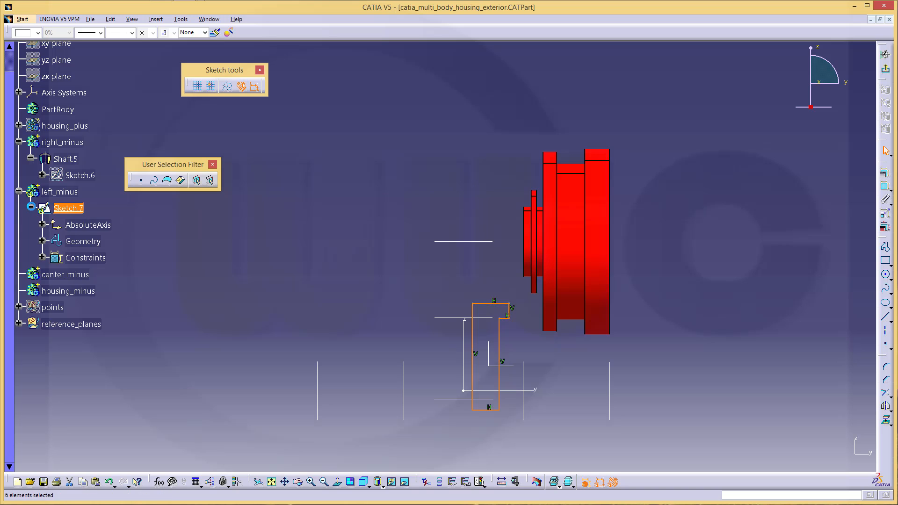
left_click(42, 258)
left_click(103, 274)
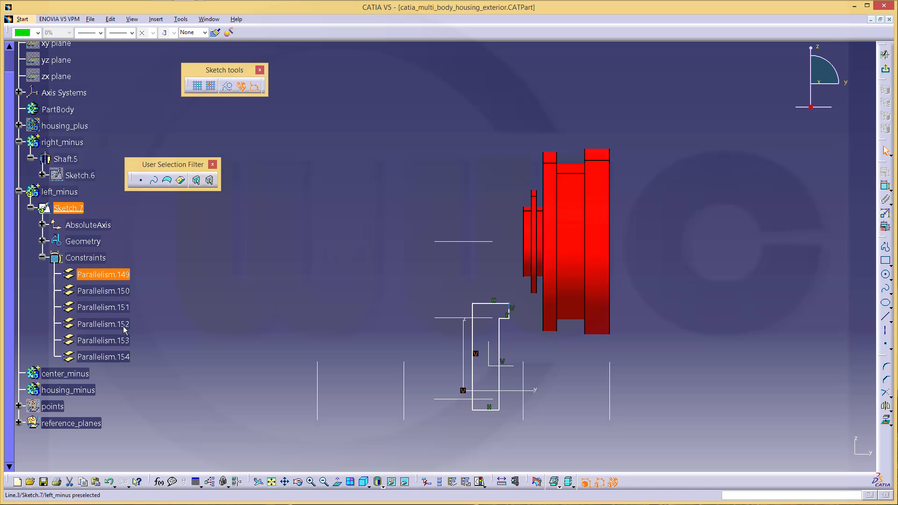
left_click(123, 357, "shift")
key("Delete")
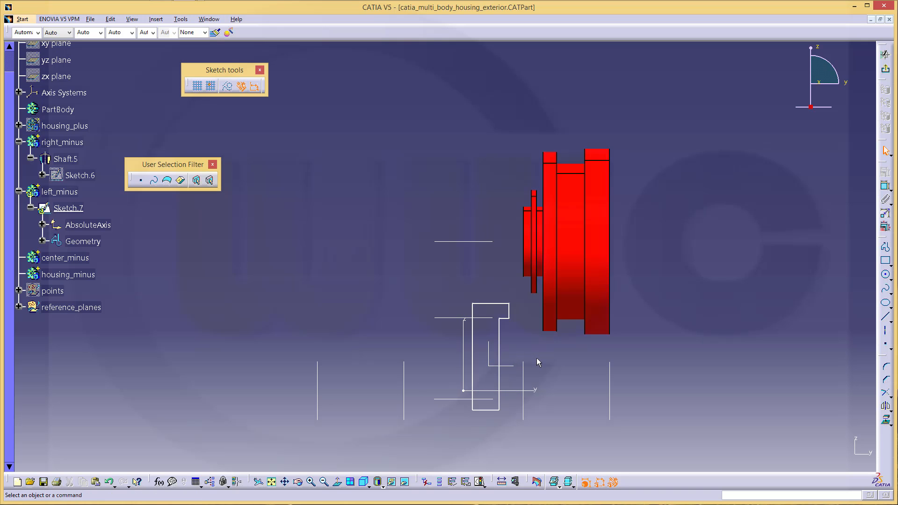
Convert the profile's left vertical line into an axis
left_click(473, 344)
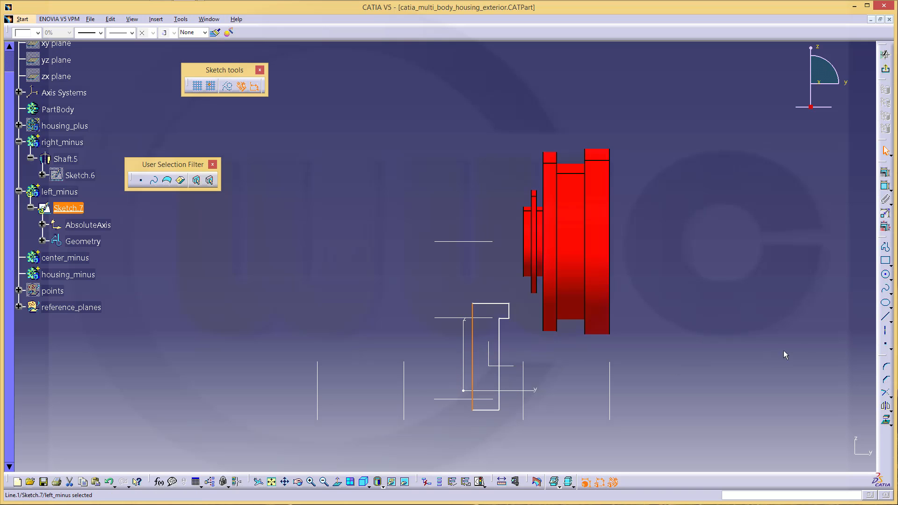
left_click(886, 331)
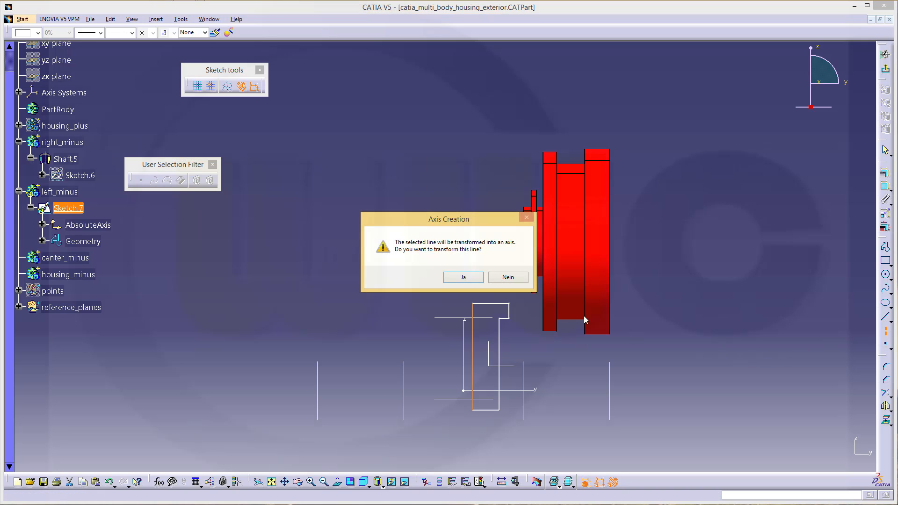
left_click(451, 279)
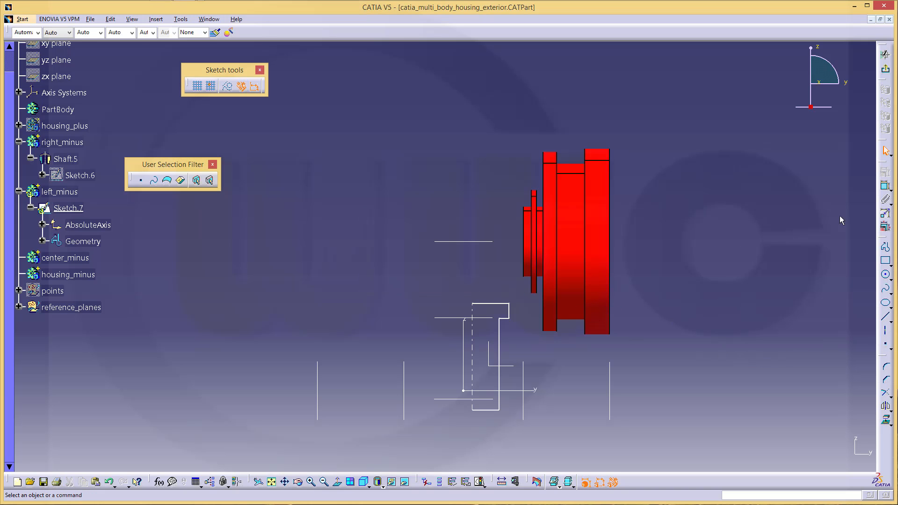
Add two coincidence constraints, for the bottom line and the dashed axis
left_click(886, 190)
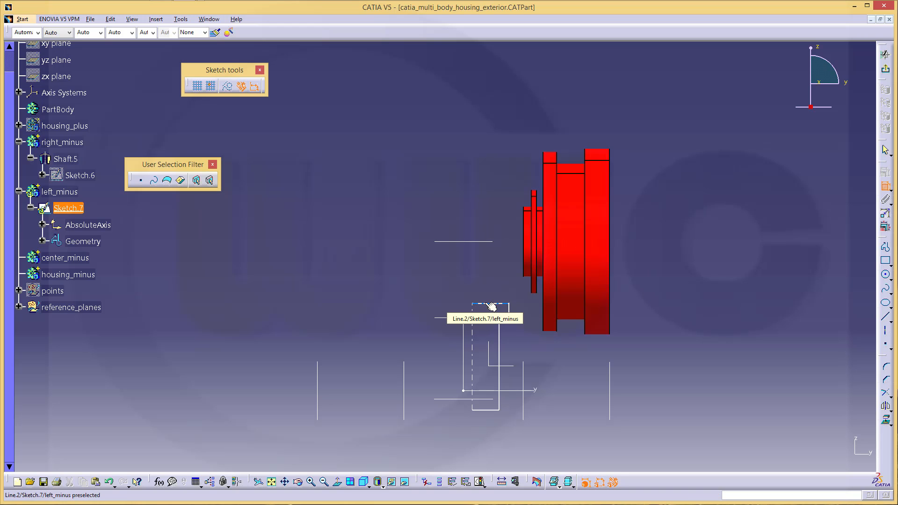
left_click(490, 411)
left_click(486, 399)
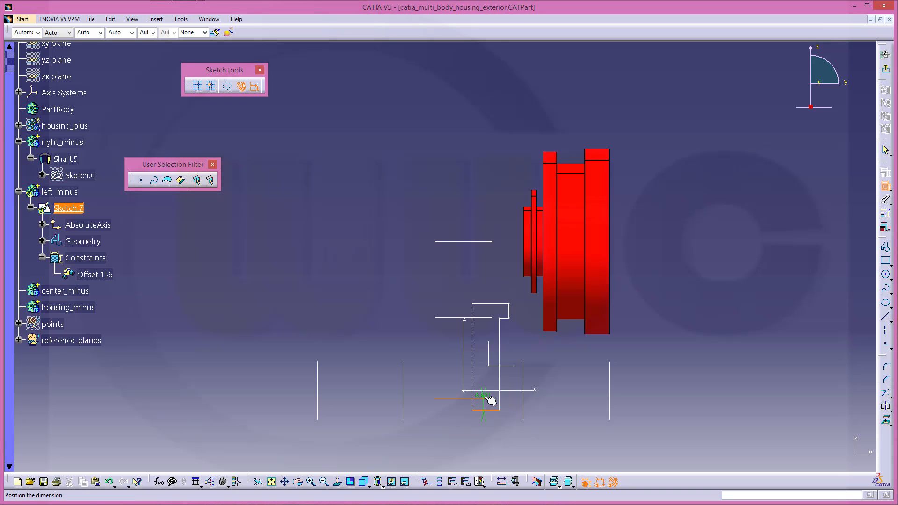
right_click(486, 399)
left_click(517, 358)
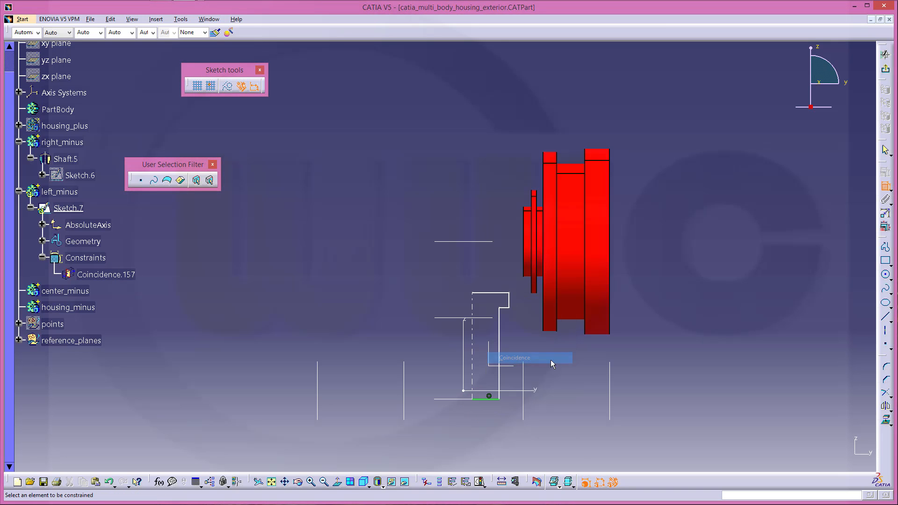
left_click(474, 349)
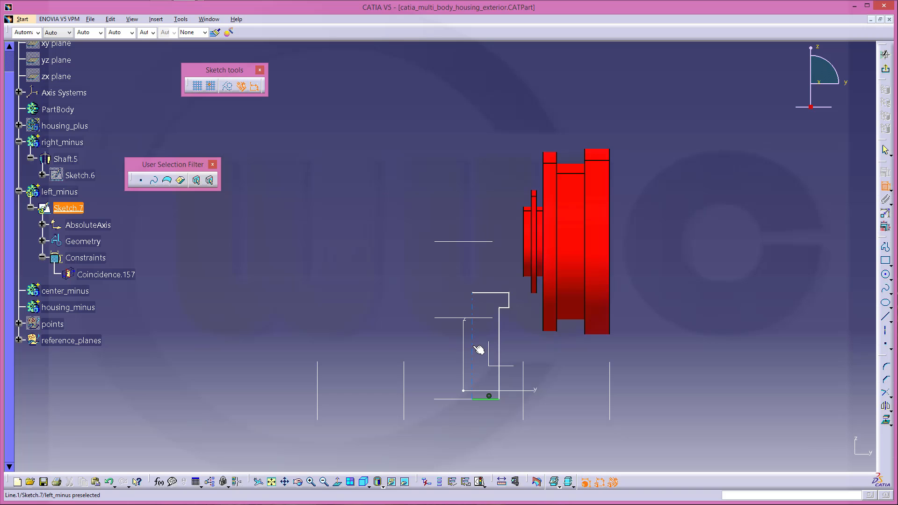
left_click(464, 345)
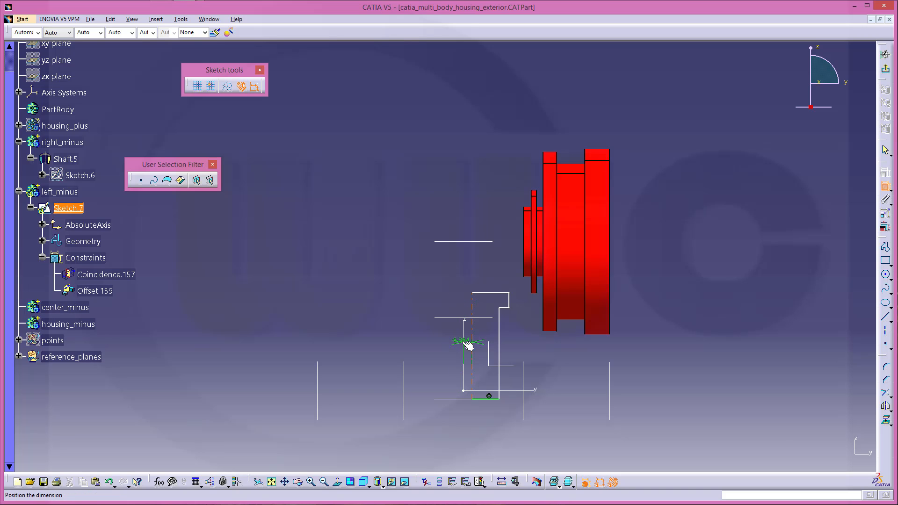
right_click(464, 345)
left_click(489, 305)
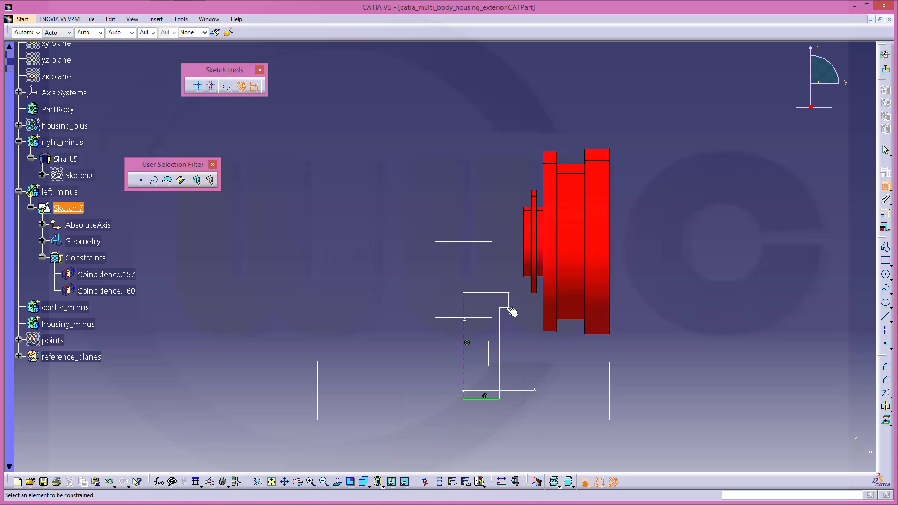
Place an offset dimension on the short top step and set it to 8 mm
middle_click_drag(521, 325, 507, 284)
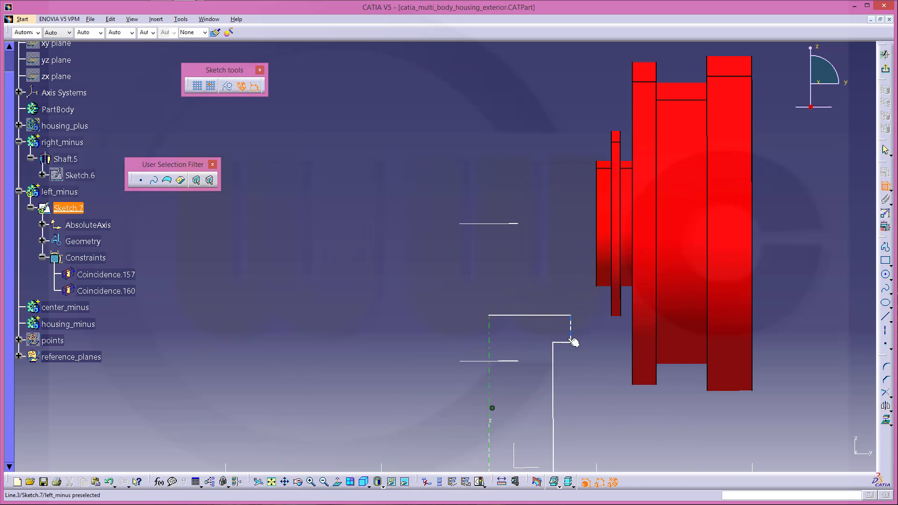
left_click(565, 316)
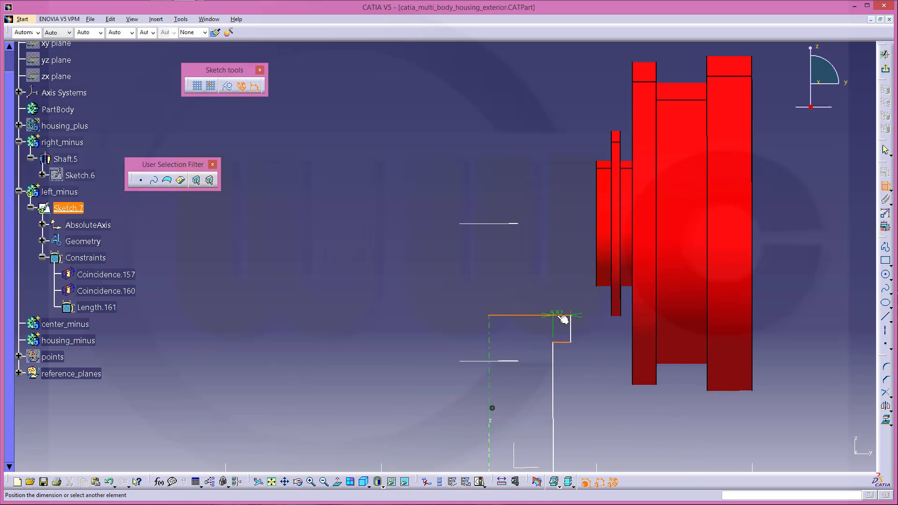
left_click(571, 322)
double_click(587, 331)
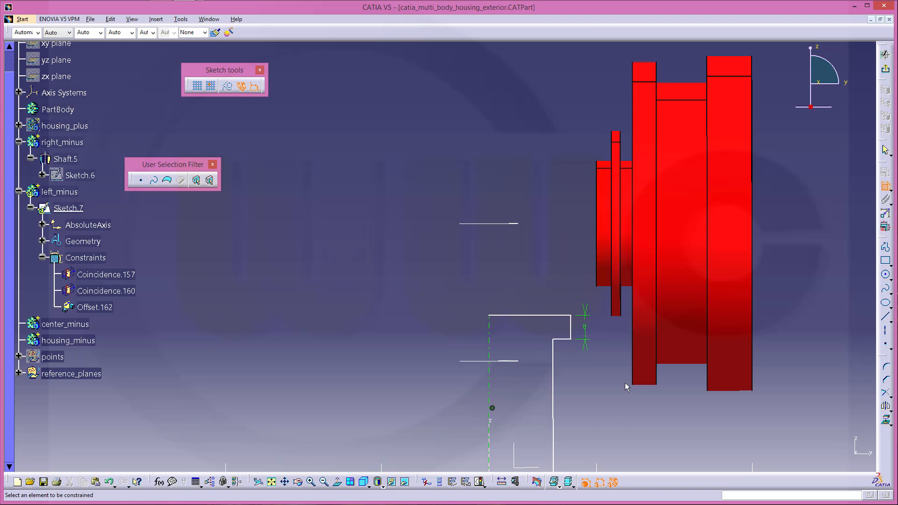
scroll(625, 383, "down", 1)
middle_click_drag(595, 387, 581, 408)
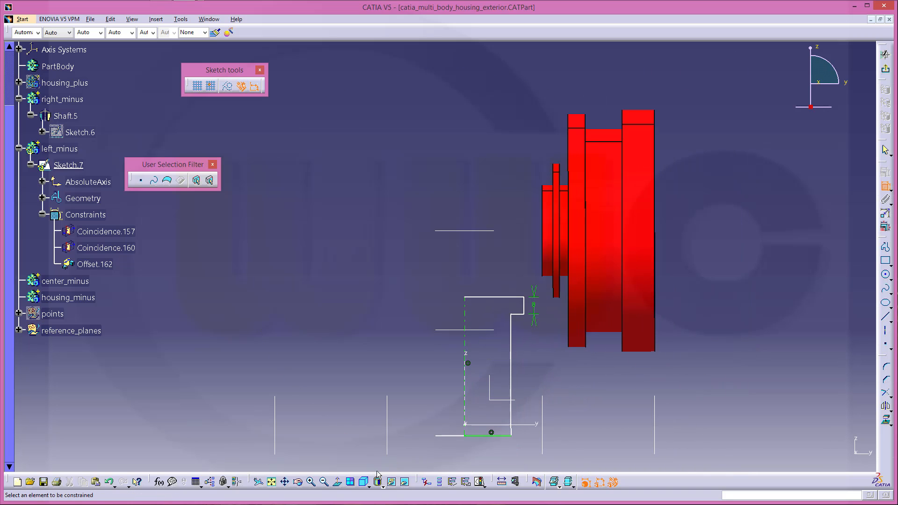
Dimension the lower line as a 33 mm diameter about the axis
left_click(510, 412)
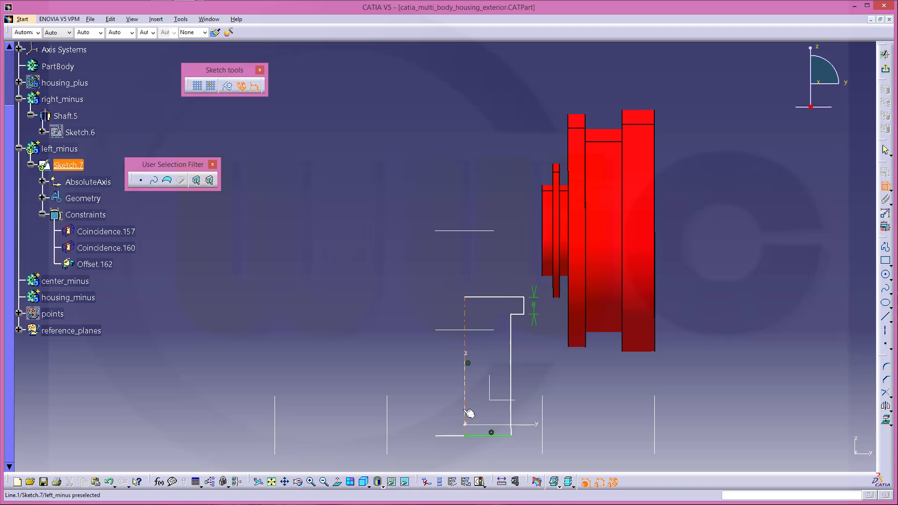
left_click(512, 410)
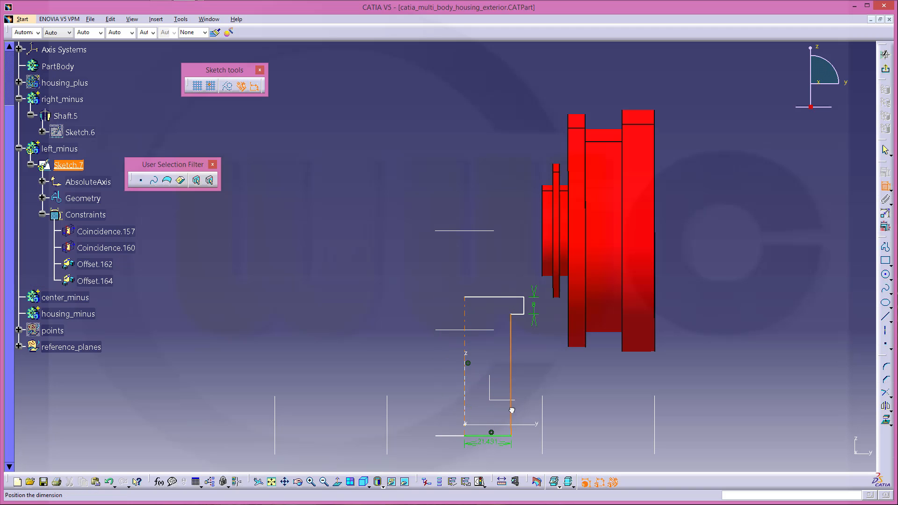
right_click(494, 425)
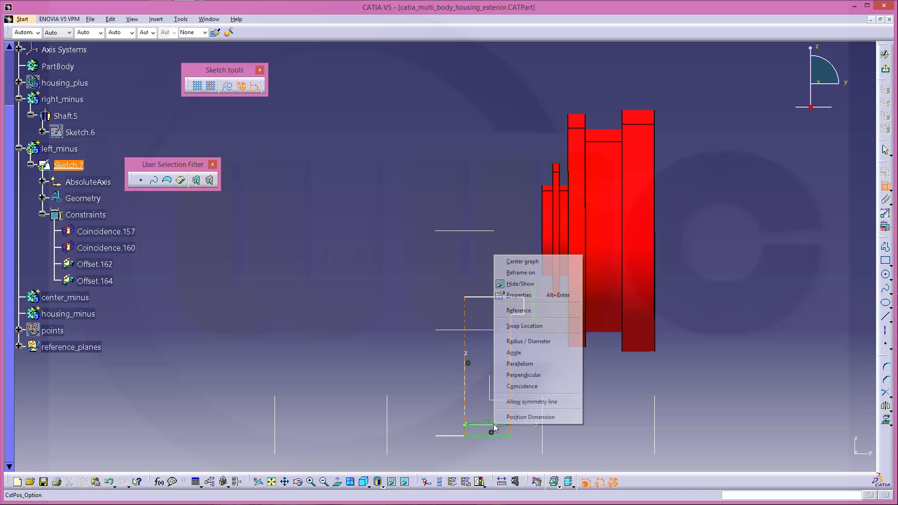
left_click(526, 342)
left_click(478, 452)
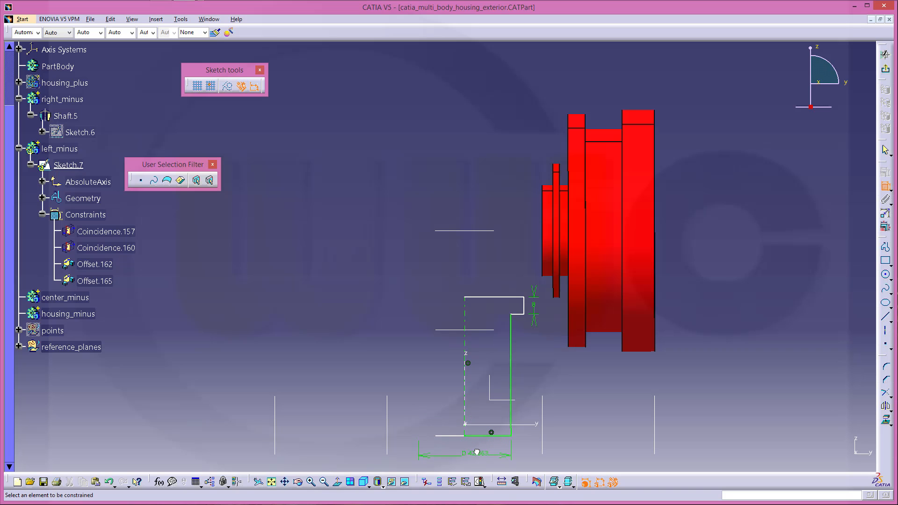
double_click(476, 450)
type("33")
key("Return")
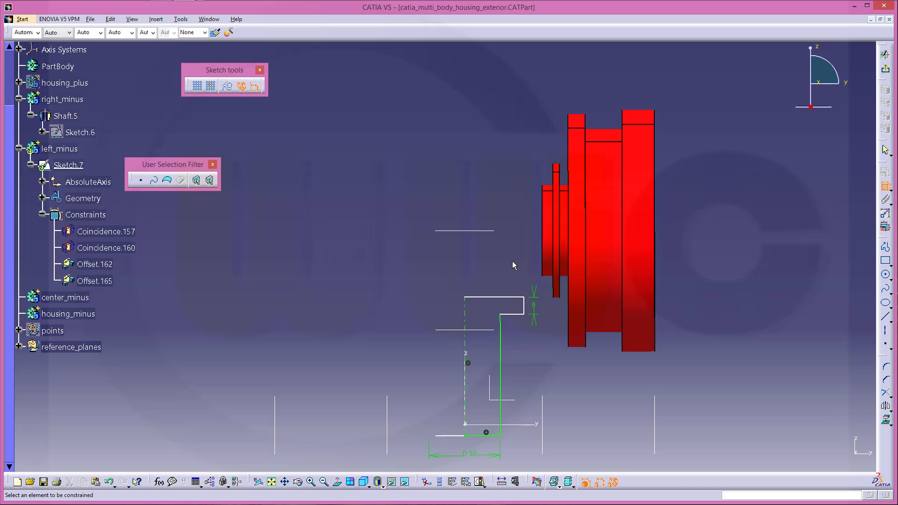
Dimension the upper line as a 35 mm diameter about the axis
left_click(524, 307)
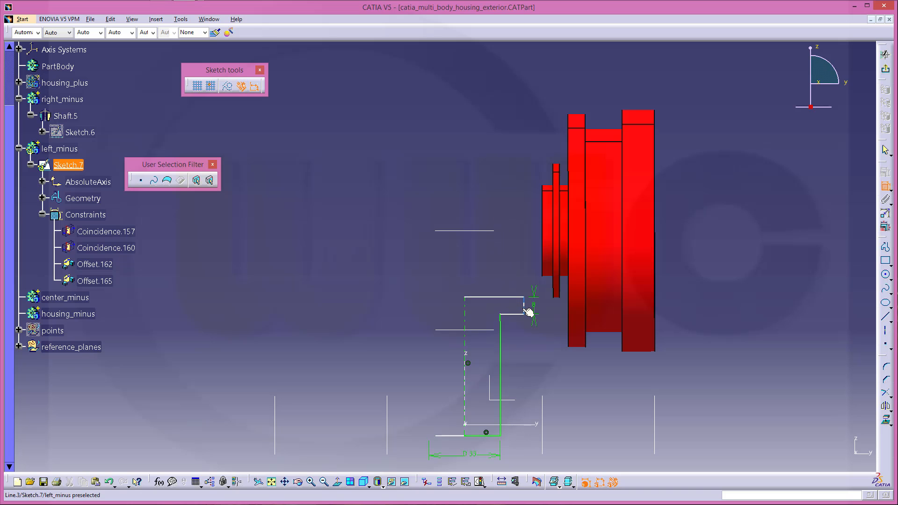
left_click(465, 295)
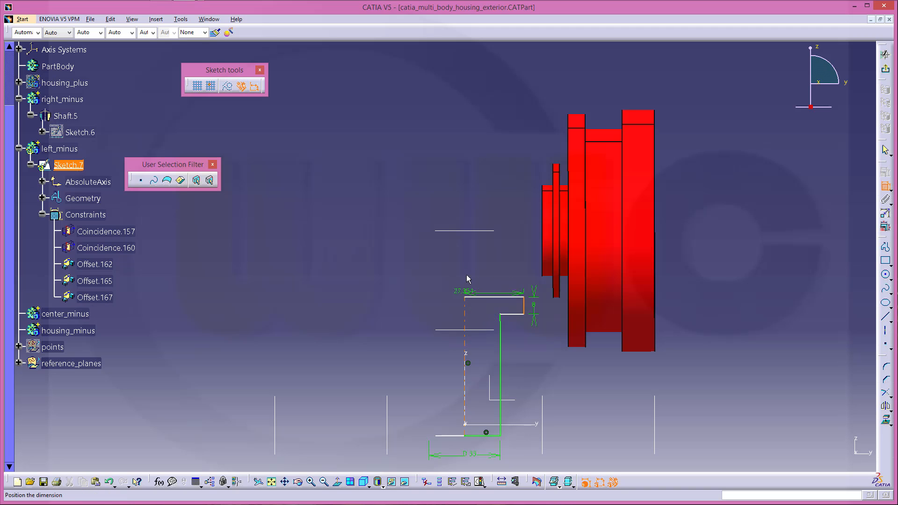
right_click(474, 270)
left_click(505, 311)
left_click(492, 276)
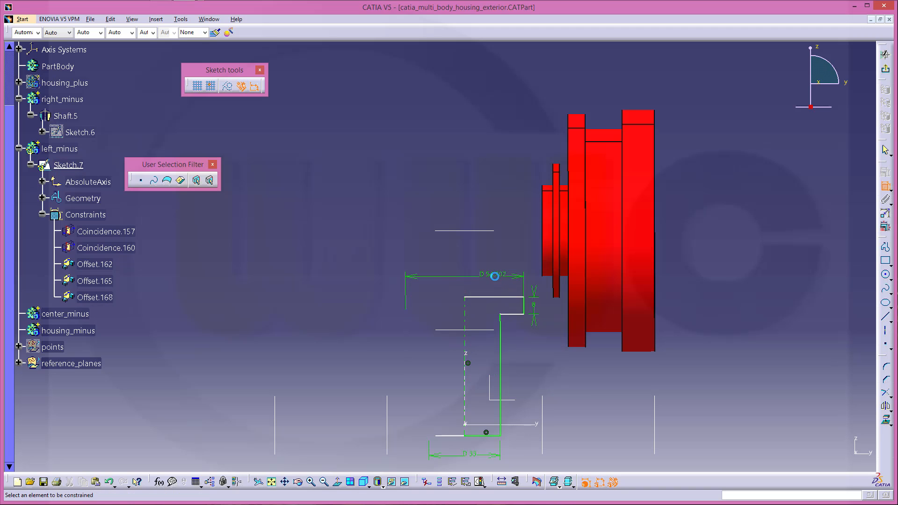
type("35")
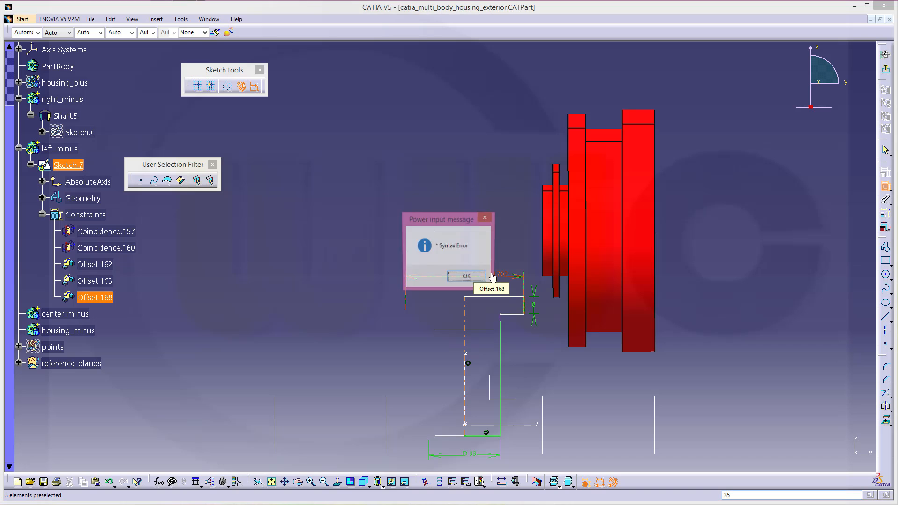
key("Return")
left_click(479, 278)
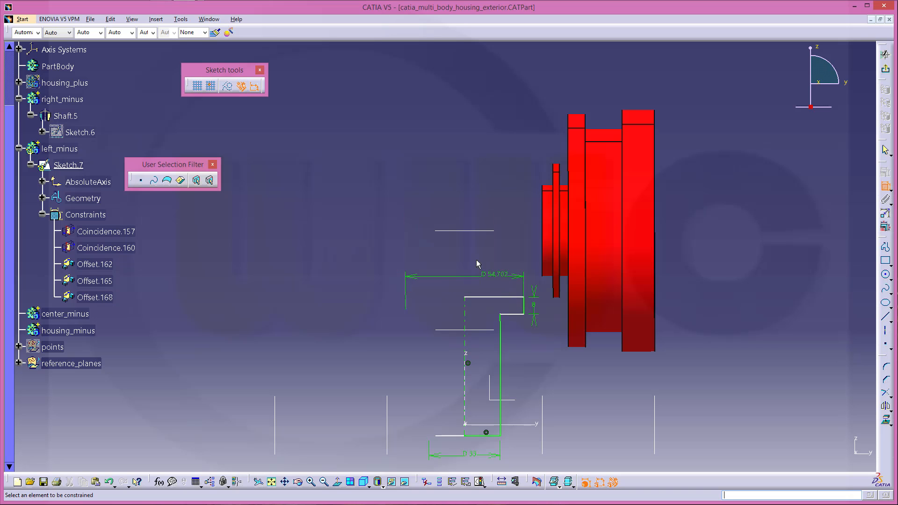
double_click(503, 274)
type("35")
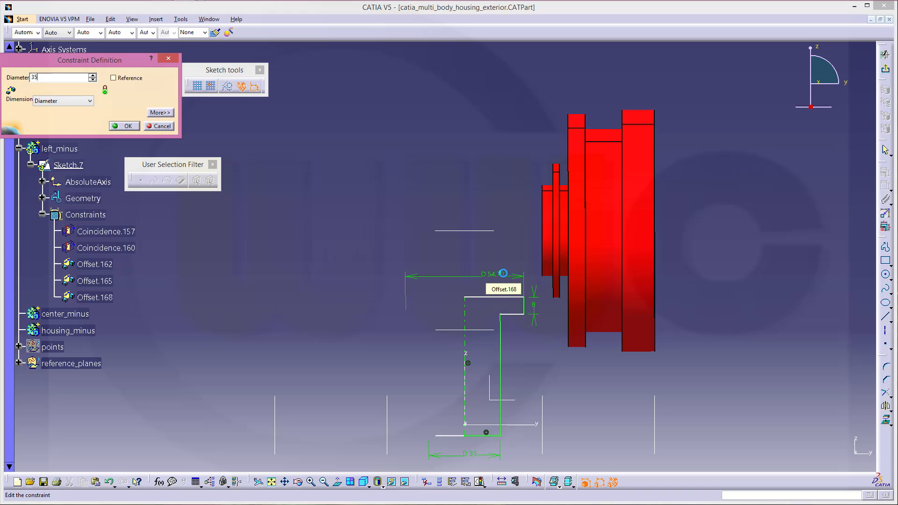
key("Return")
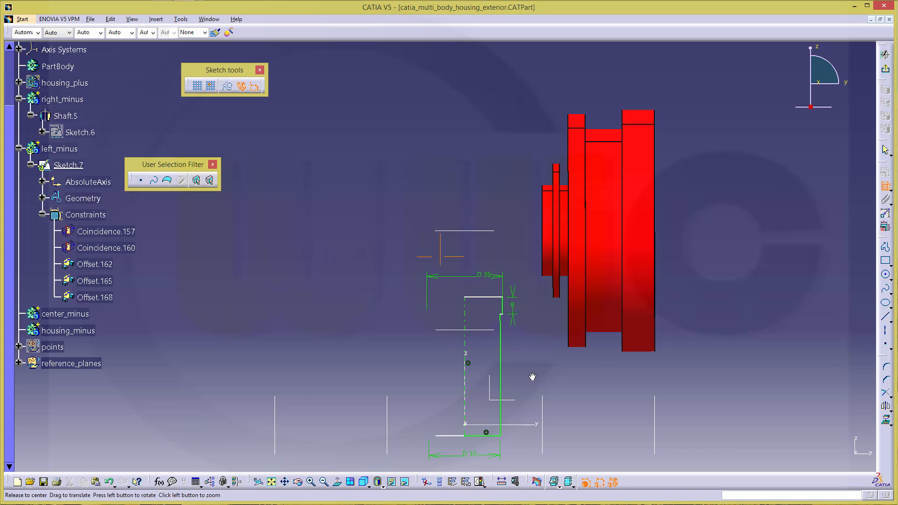
Delete the unwanted Length.169 constraint from the profile's bottom
middle_click_drag(531, 377, 532, 357)
middle_click_drag(509, 327, 485, 282)
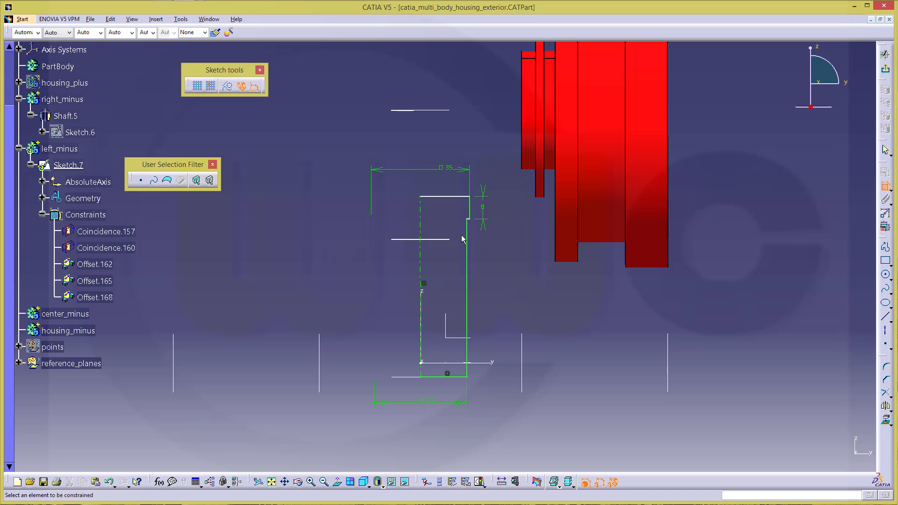
middle_click_drag(484, 260, 481, 204)
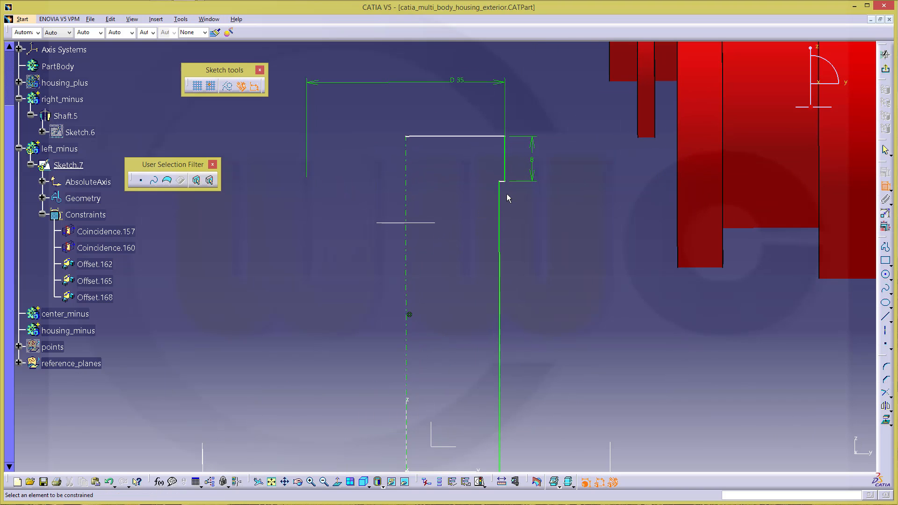
left_click(502, 181)
middle_click_drag(546, 386, 561, 249)
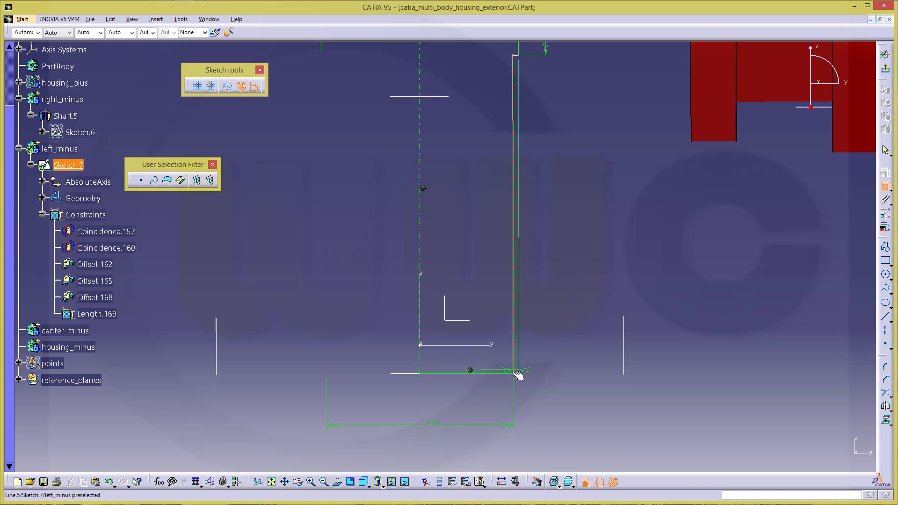
key("Escape")
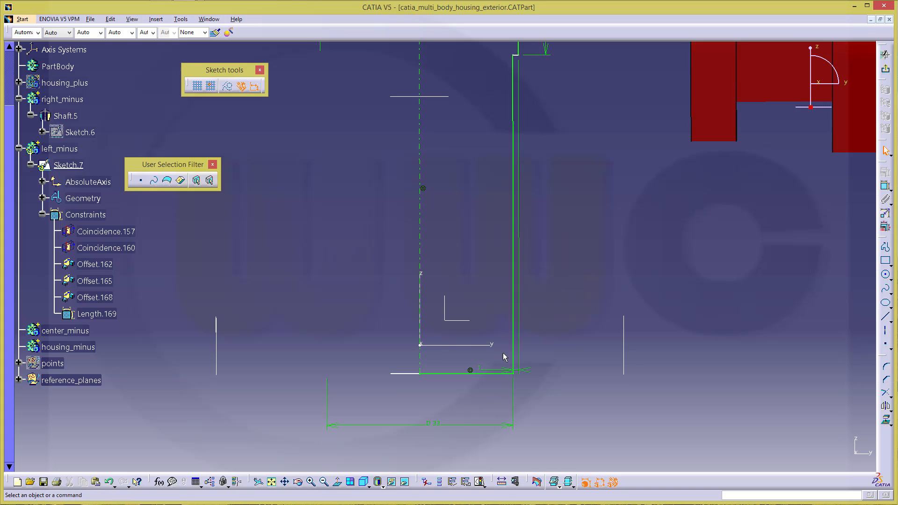
left_click(477, 369)
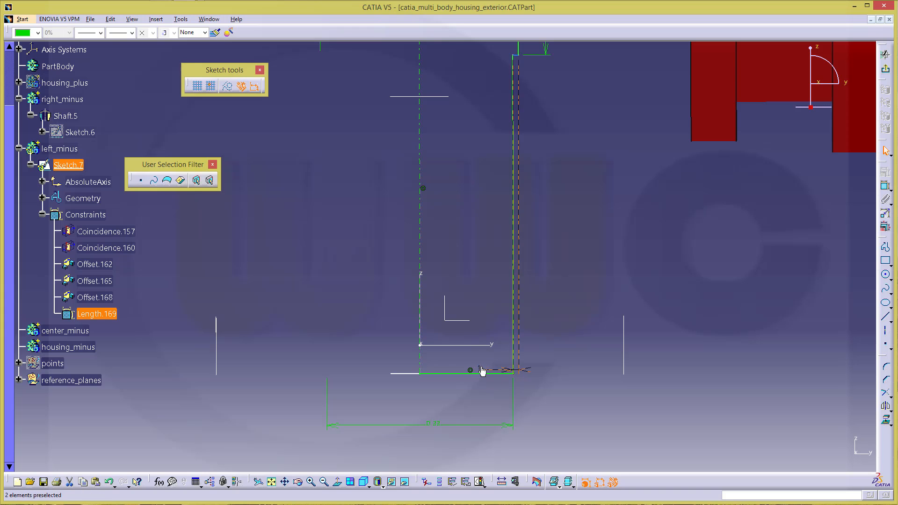
key("Delete")
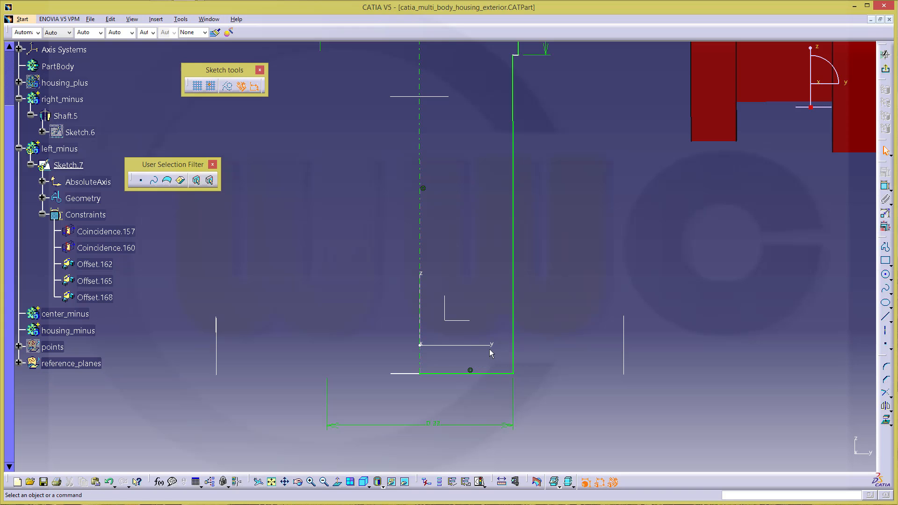
Dimension the right line's height at 30 mm, exit the sketch and start a Shaft
left_click(886, 190)
left_click(513, 55)
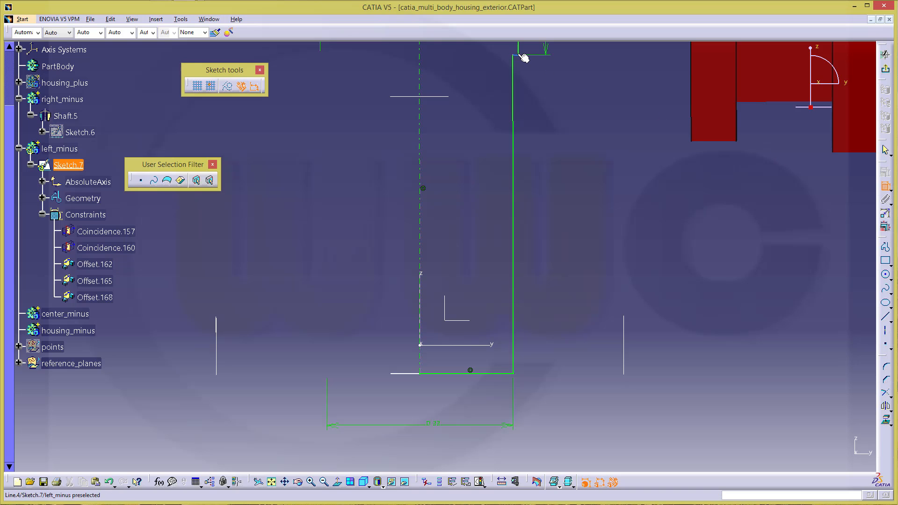
left_click(492, 375)
left_click(568, 271)
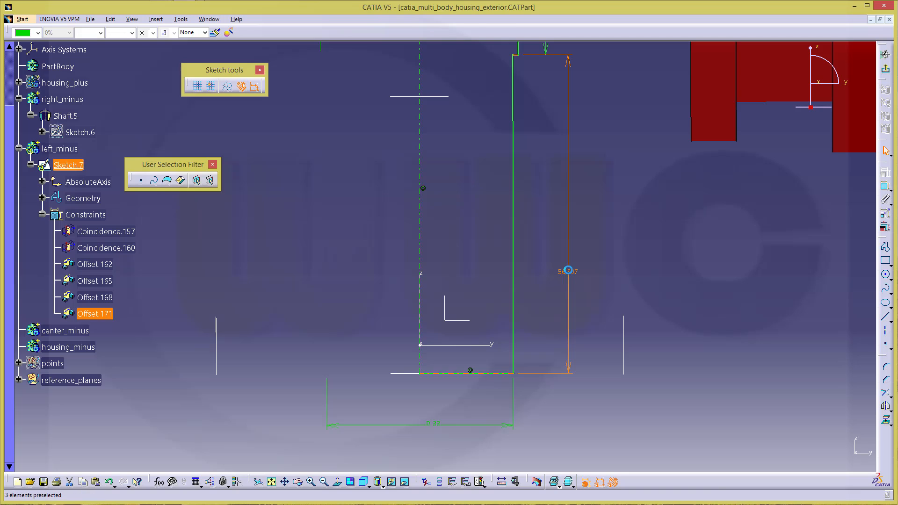
double_click(568, 270)
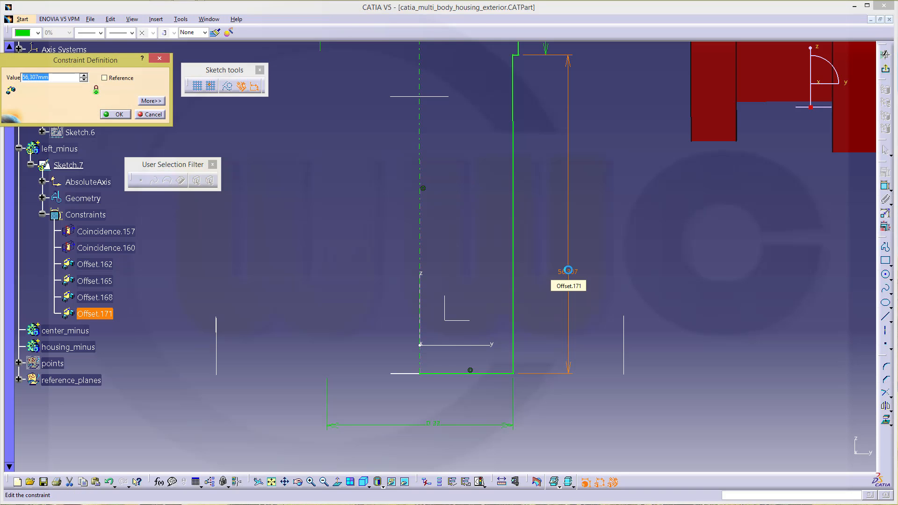
key("Return")
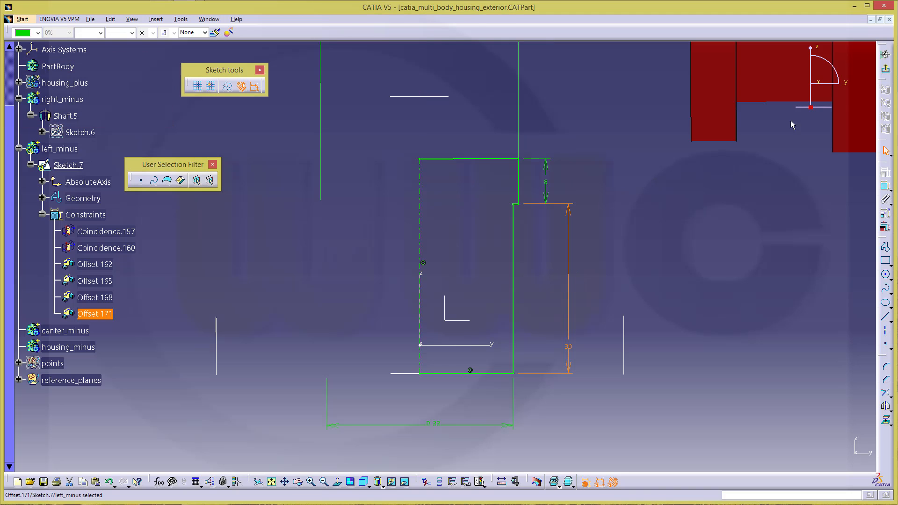
left_click(888, 71)
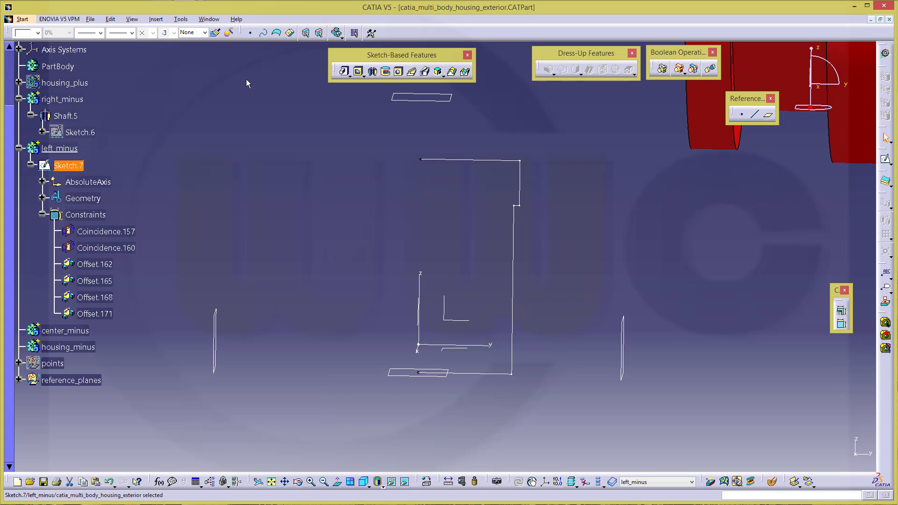
left_click(372, 71)
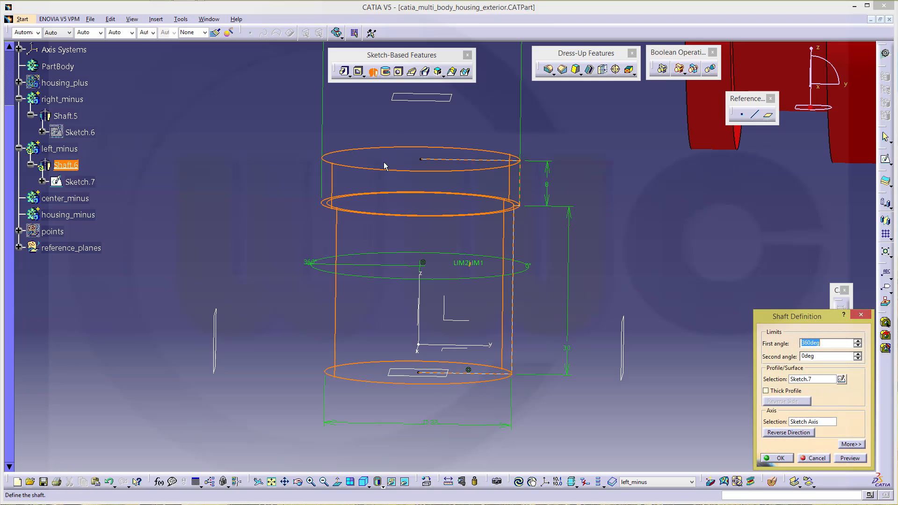
Confirm the 360° shaft, colour left_minus red and zoom out over all shafts
left_click(778, 458)
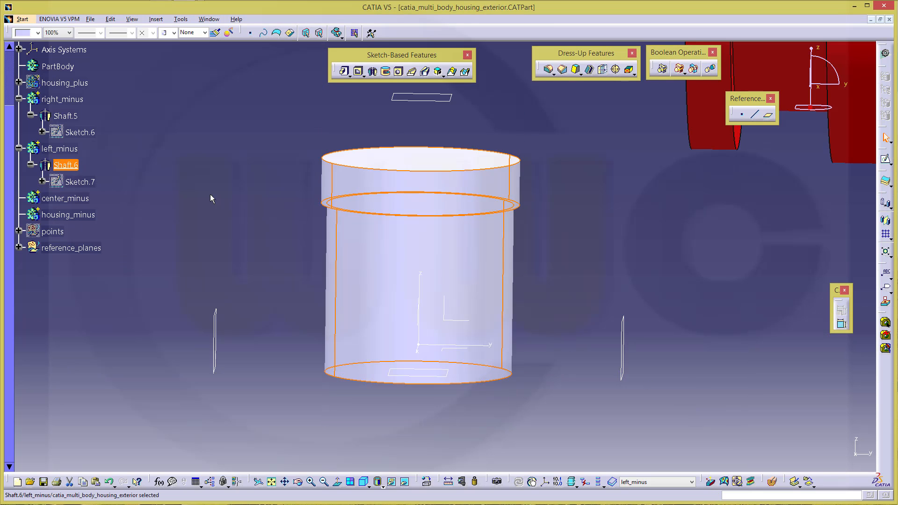
left_click(59, 149)
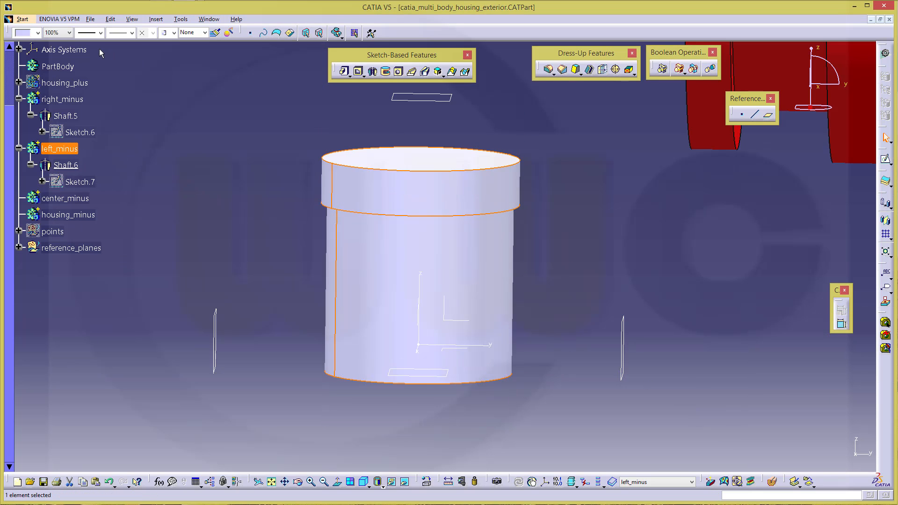
left_click(38, 33)
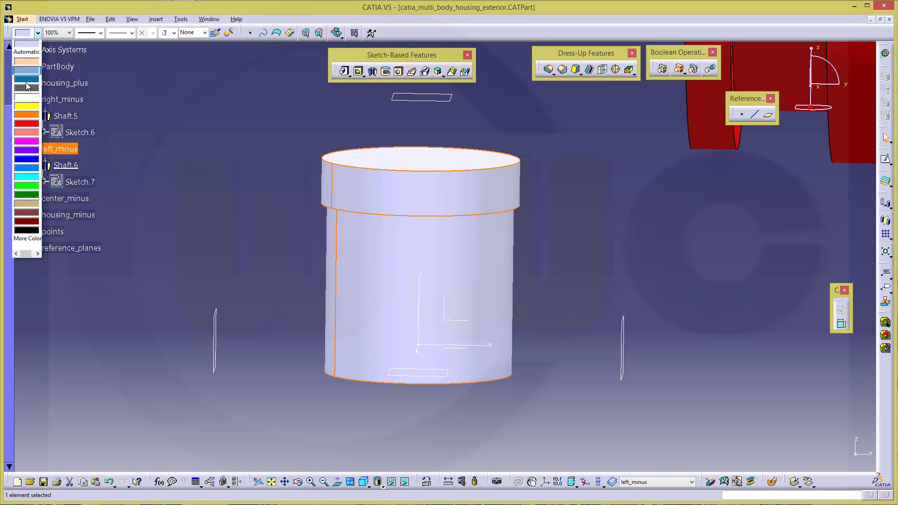
left_click(27, 124)
left_click(565, 262)
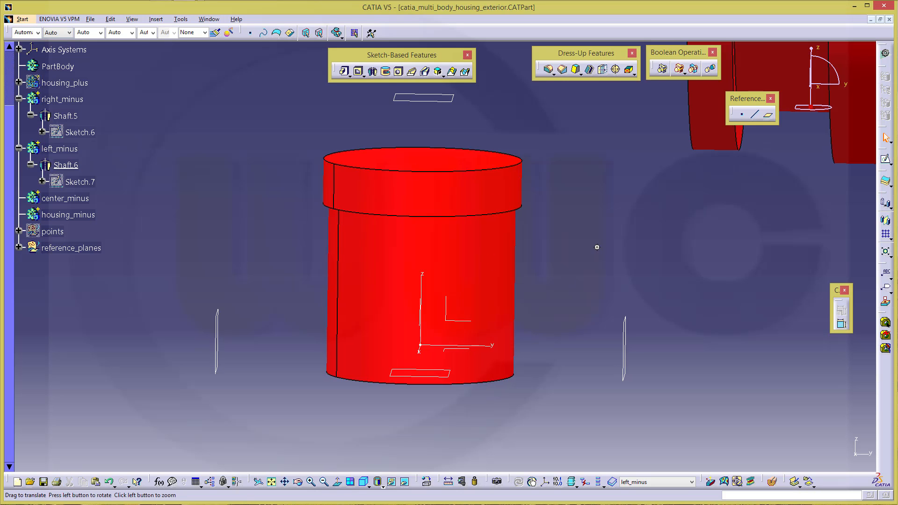
middle_click_drag(595, 247, 577, 303)
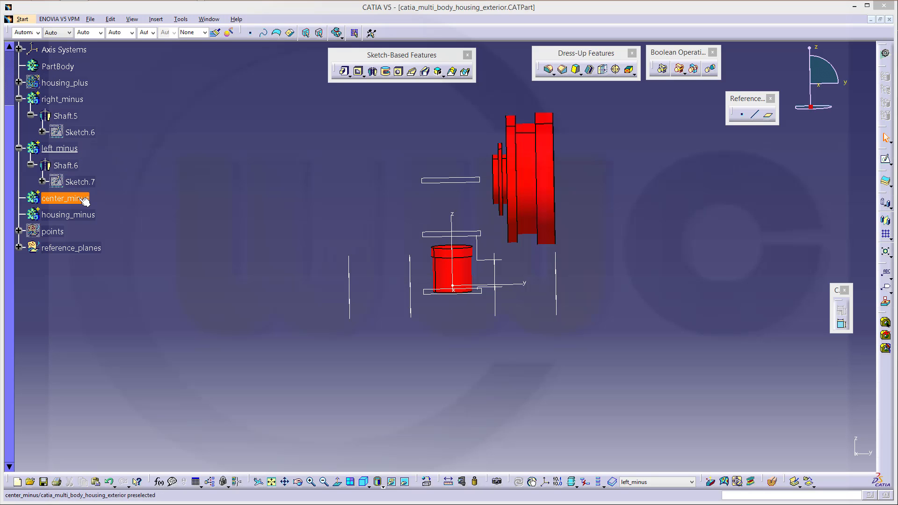
Rename the left_minus body to center_minus
right_click(68, 149)
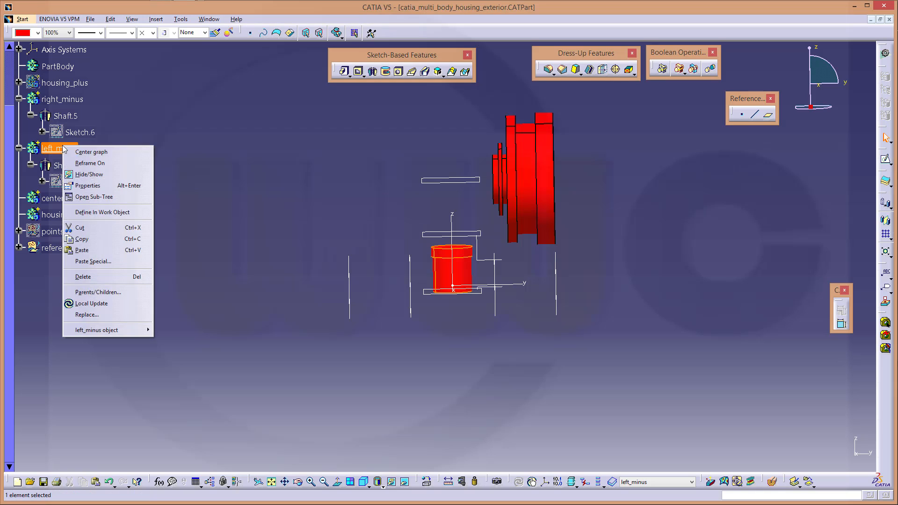
left_click(93, 185)
left_click(586, 96)
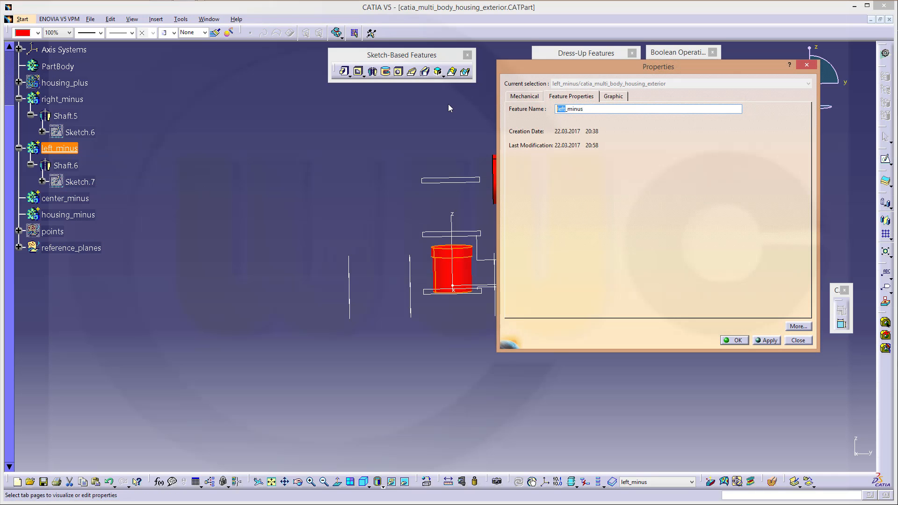
type("center")
key("Return")
Rename the lower center_minus body to left_minus and define it as the in-work object
left_click(84, 201)
right_click(83, 200)
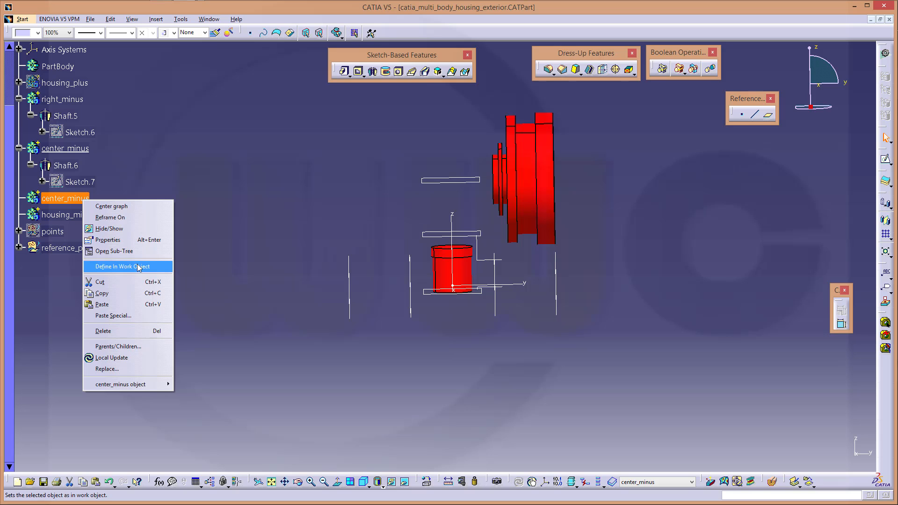
left_click(120, 240)
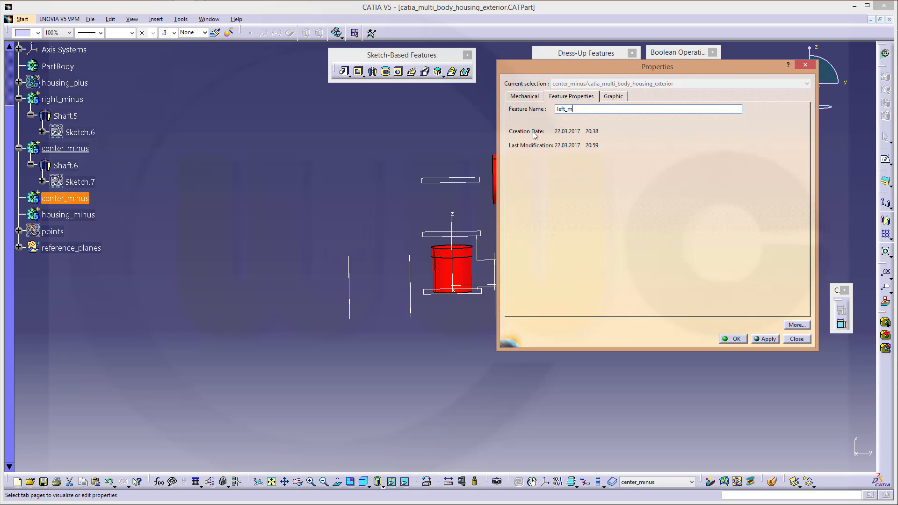
type("left_minus")
key("Return")
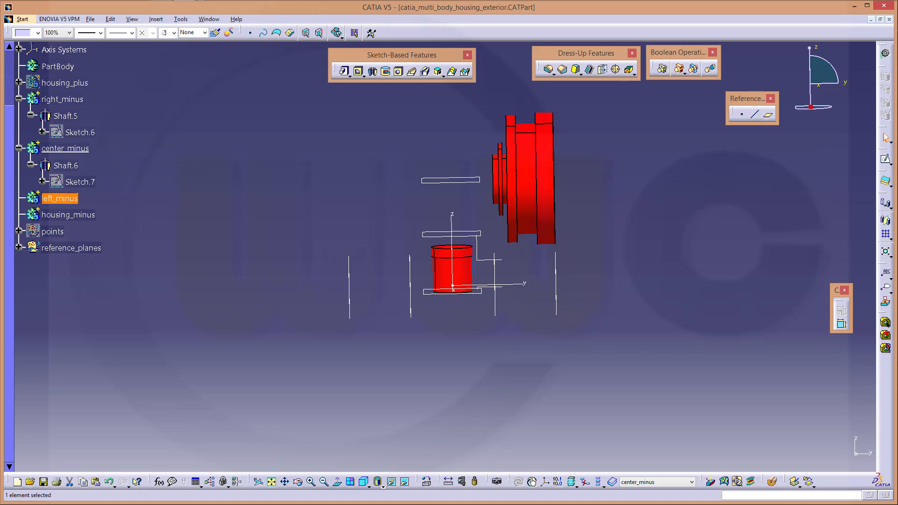
left_click(658, 162)
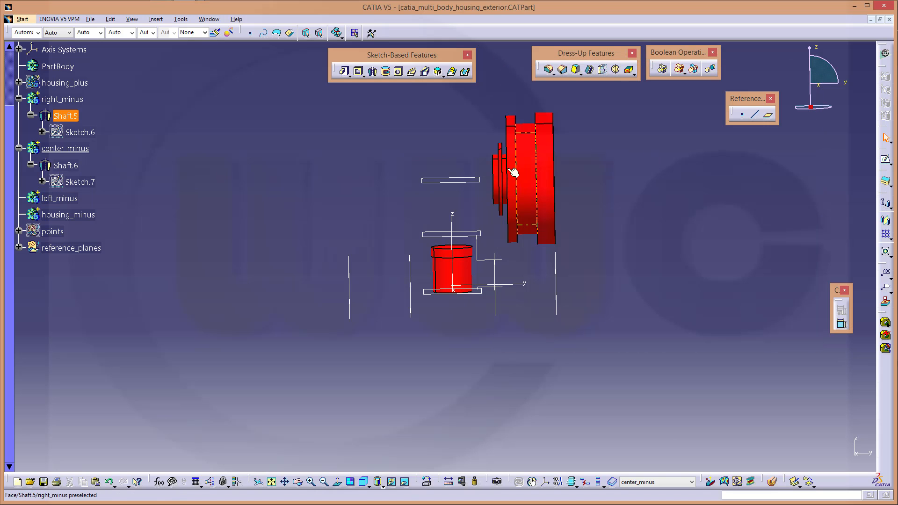
right_click(69, 200)
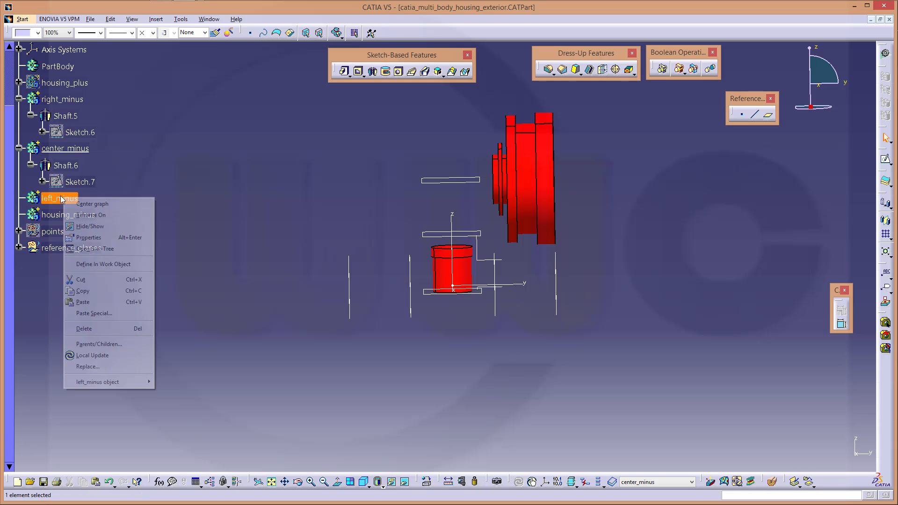
left_click(123, 269)
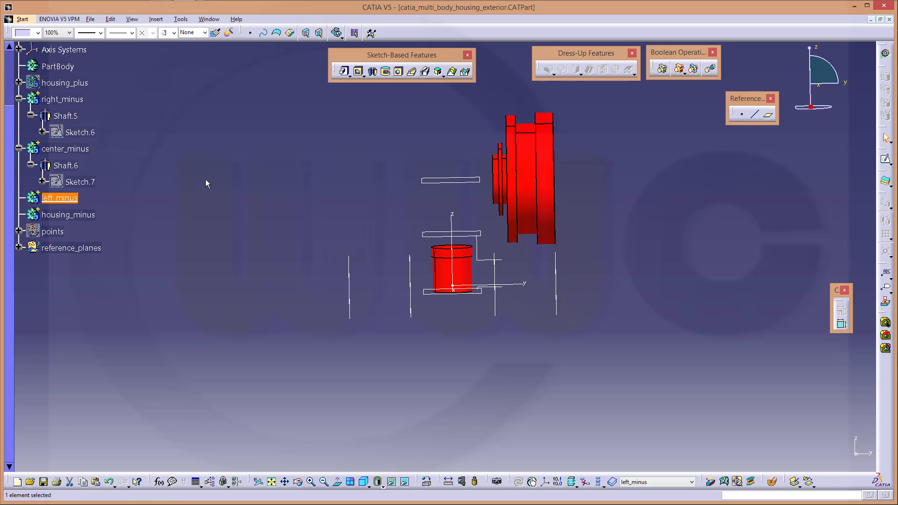
Start a new sketch on the YZ plane and hide its reference axes
left_click(886, 160)
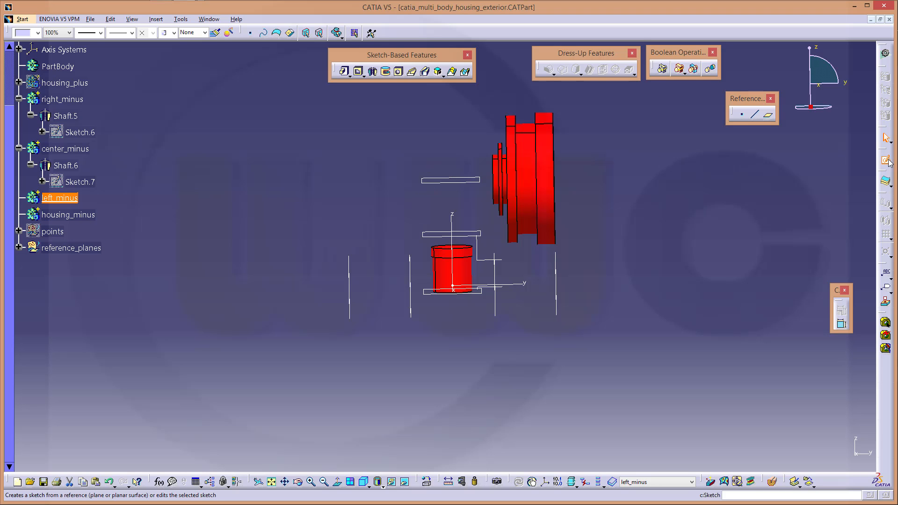
left_click(487, 261)
middle_click_drag(451, 245, 451, 247)
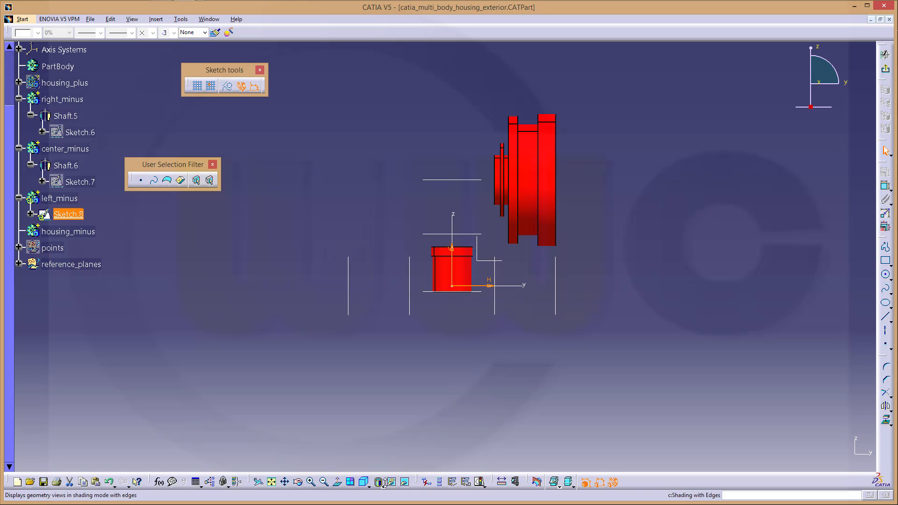
left_click(391, 484)
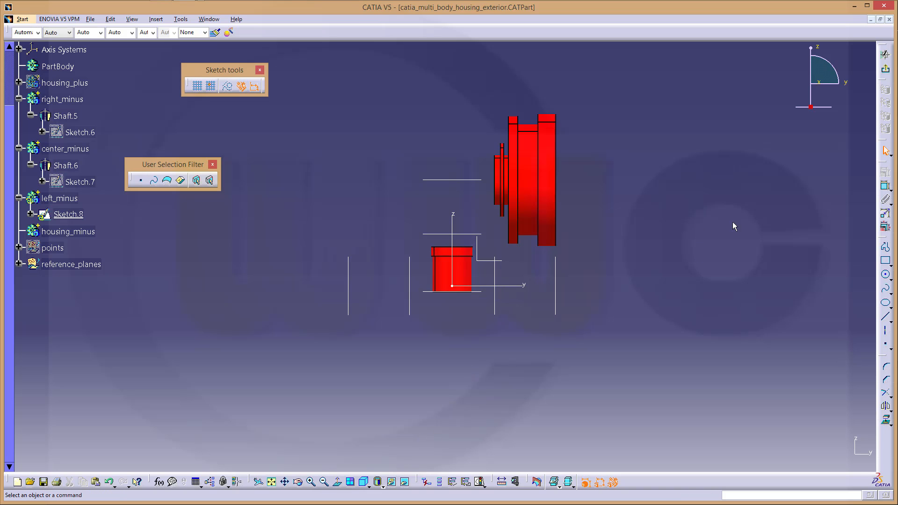
Draw the upper part of the stepped profile: base line, rise and small top step
left_click(886, 249)
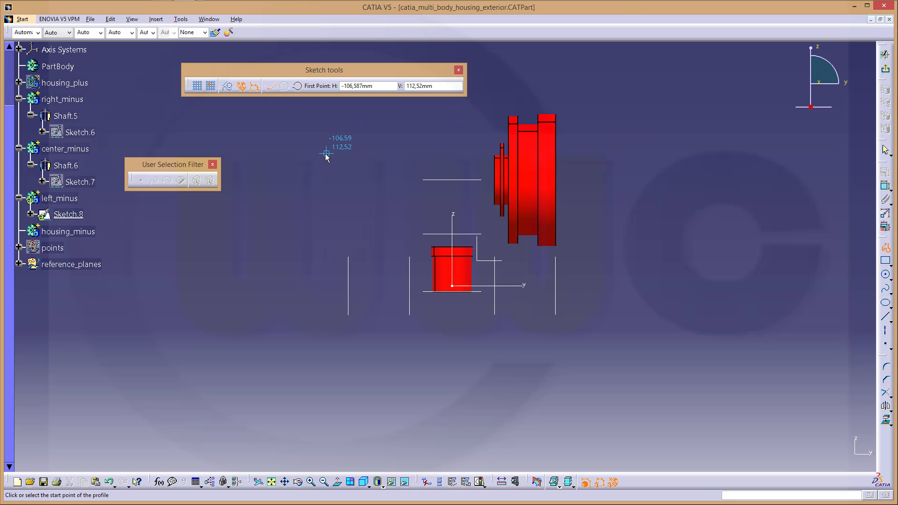
left_click(405, 174)
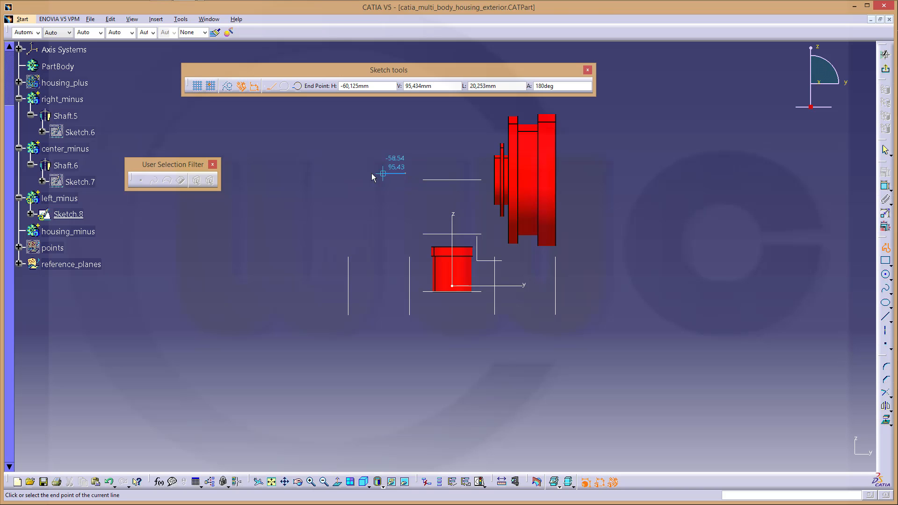
left_click(344, 173)
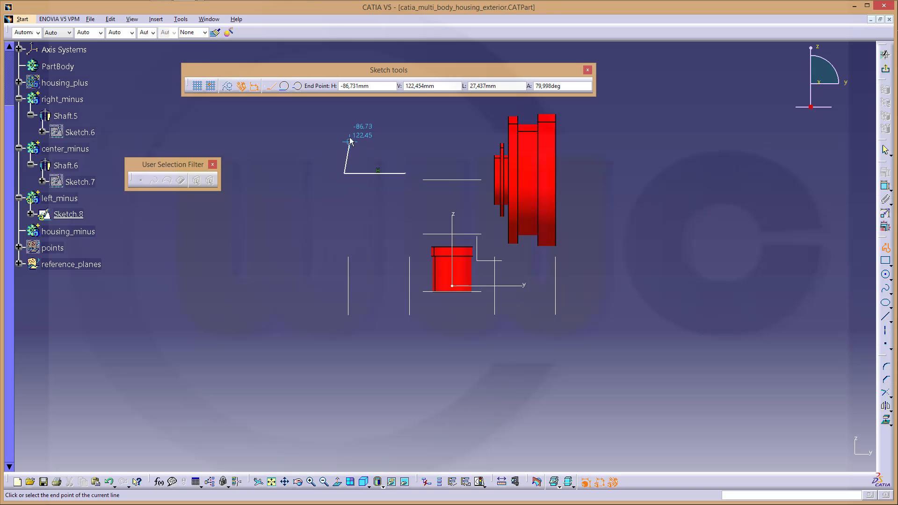
left_click(344, 108)
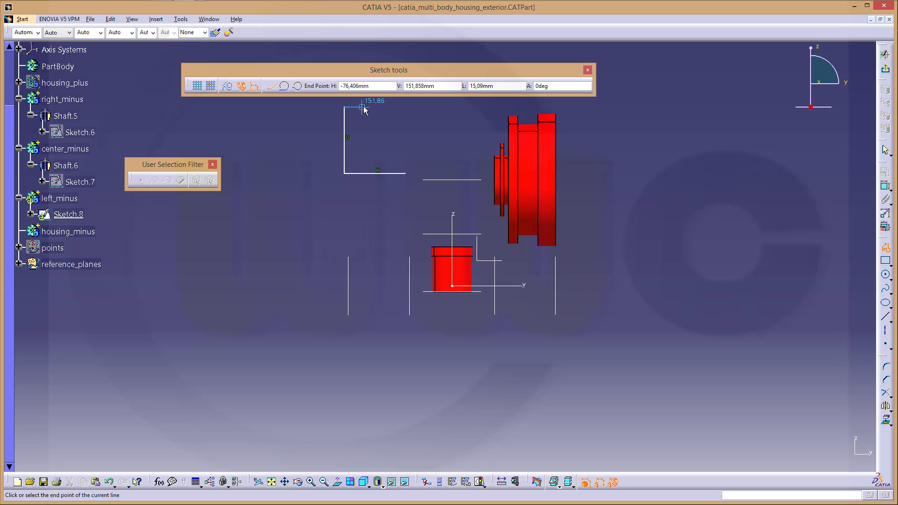
left_click(364, 107)
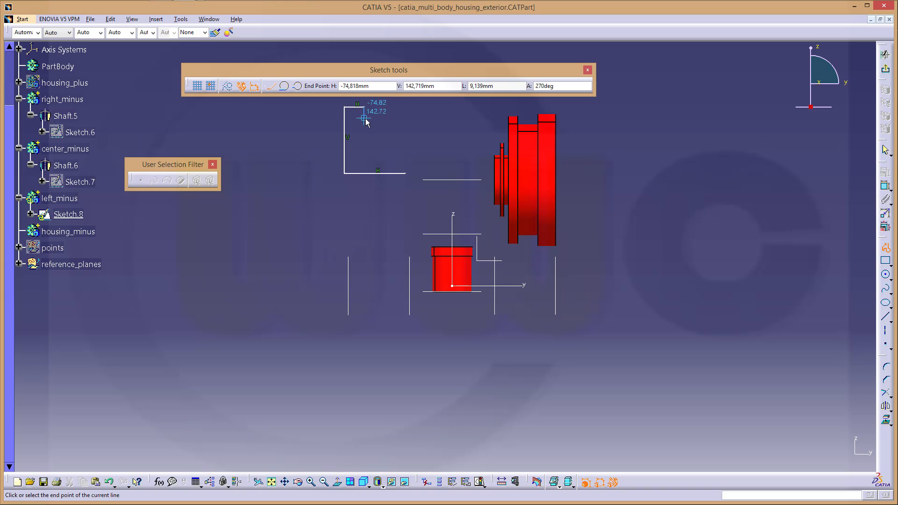
left_click(364, 117)
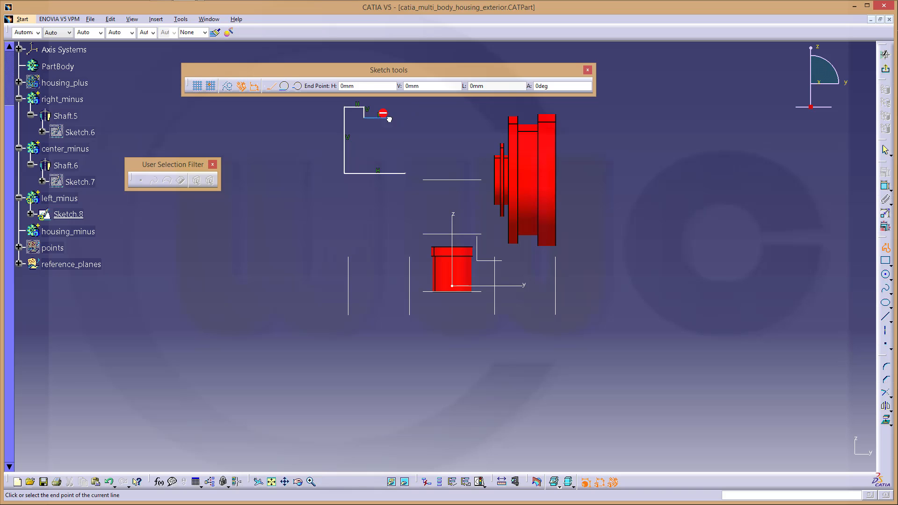
left_click(388, 118)
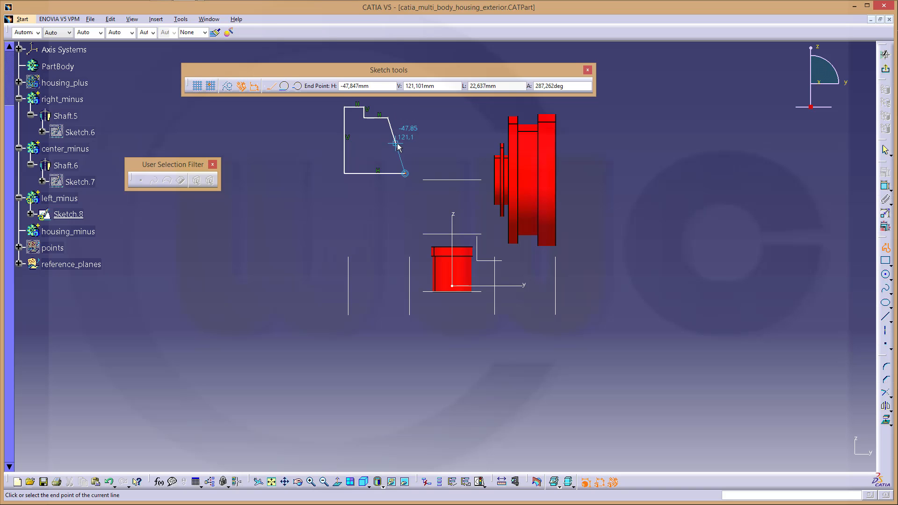
mouse_move(393, 149)
middle_mouse_down()
mouse_move(398, 139)
mouse_move(383, 115)
mouse_move(343, 276)
middle_mouse_up()
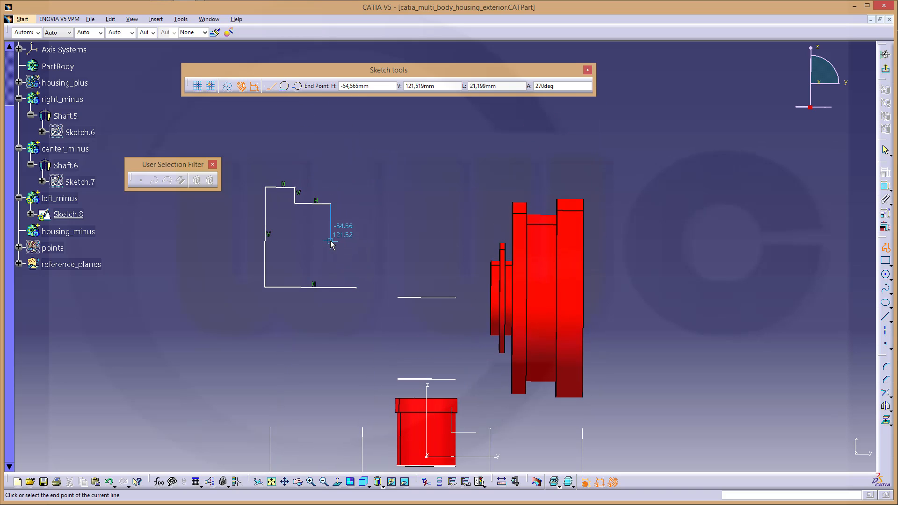
Draw the right-side notch segments and close the profile at its start point
left_click(332, 241)
left_click_drag(339, 242, 278, 129)
left_click(270, 87)
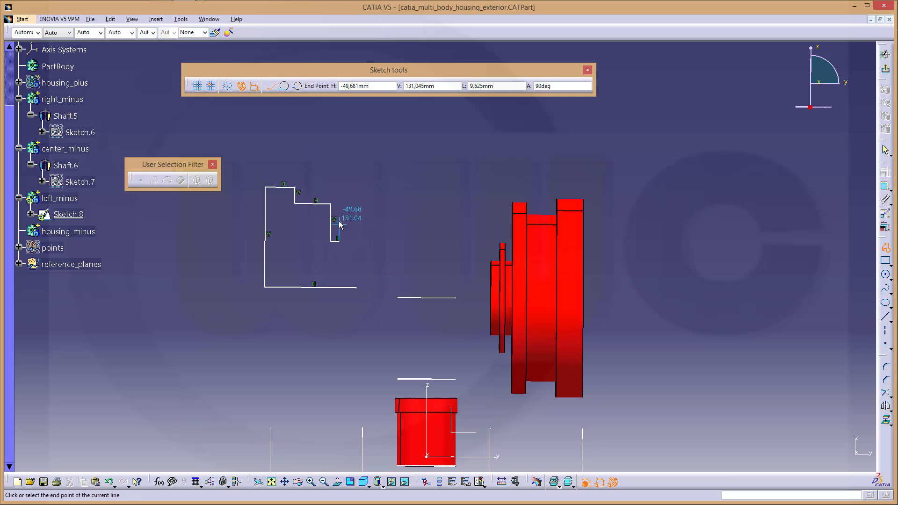
left_click(340, 220)
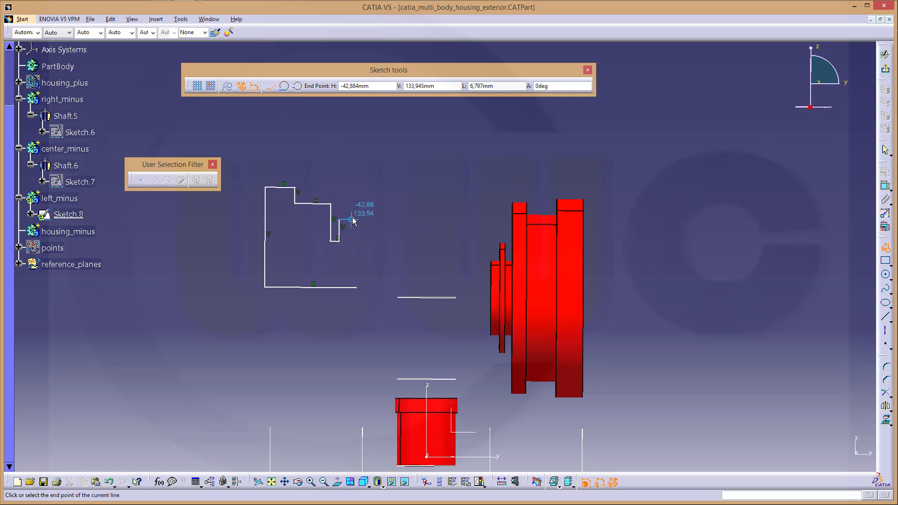
left_click(352, 220)
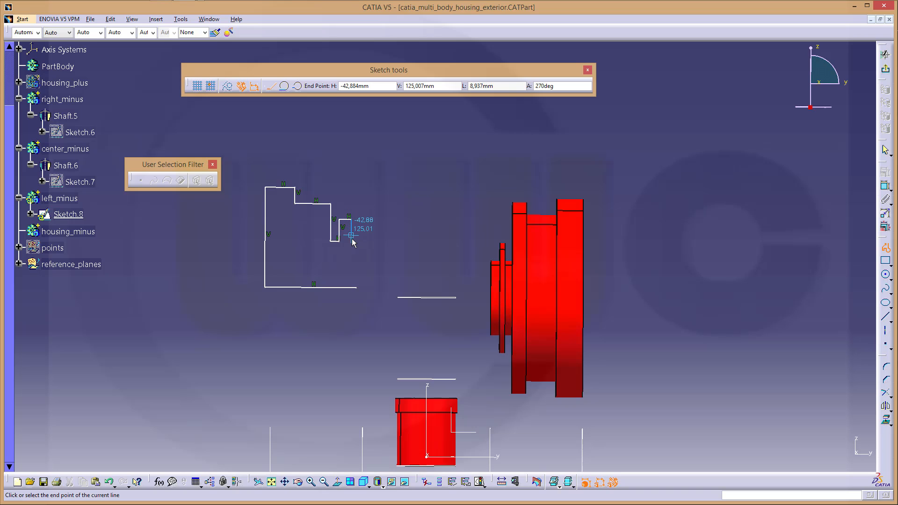
left_click(351, 239)
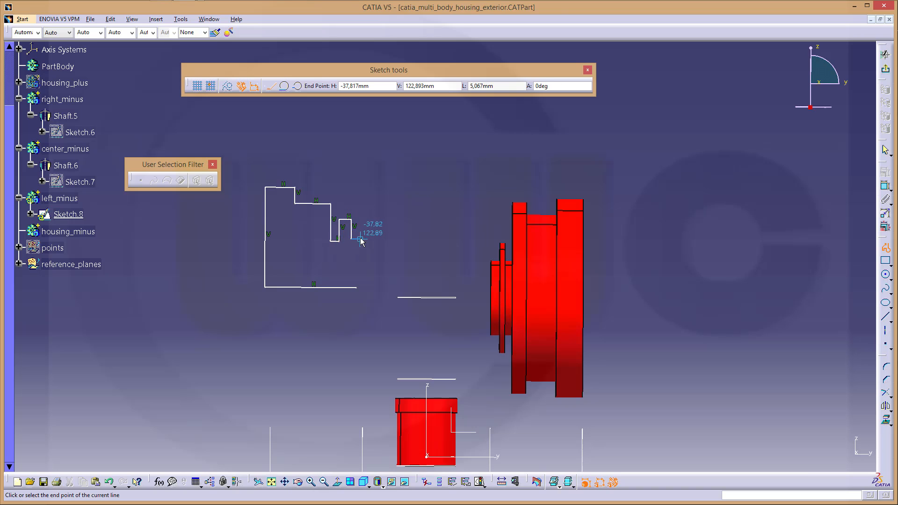
left_click(360, 239)
left_click(357, 287)
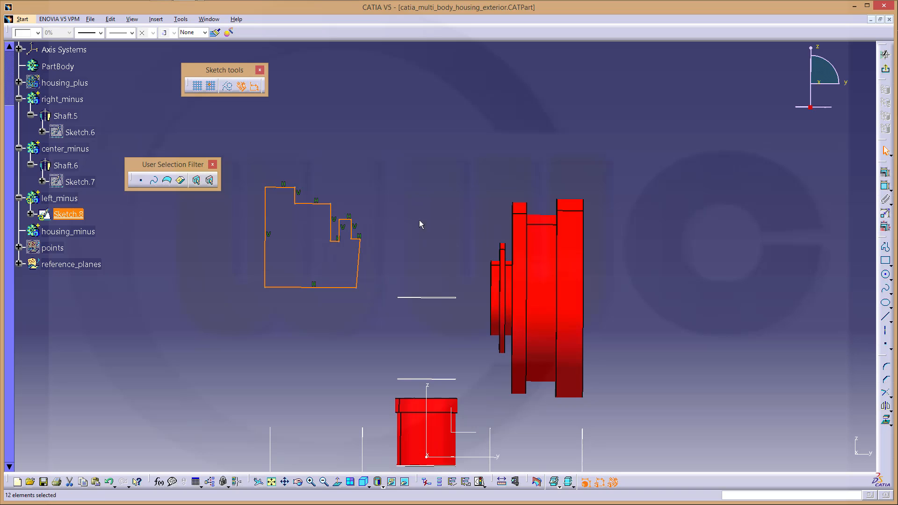
Delete the eleven parallelism constraints and turn the bottom line into the revolve axis
left_click(392, 186)
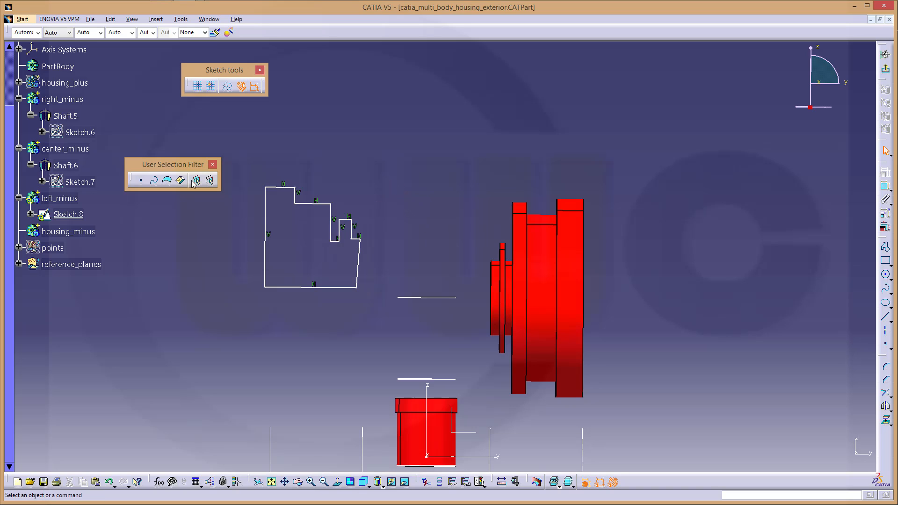
left_click(31, 215)
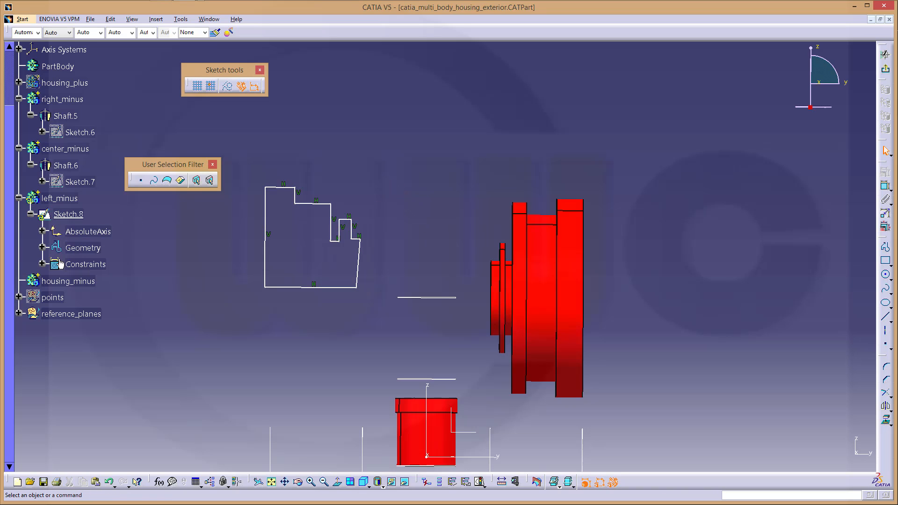
left_click(42, 264)
left_click(117, 280)
left_click(122, 447, "shift")
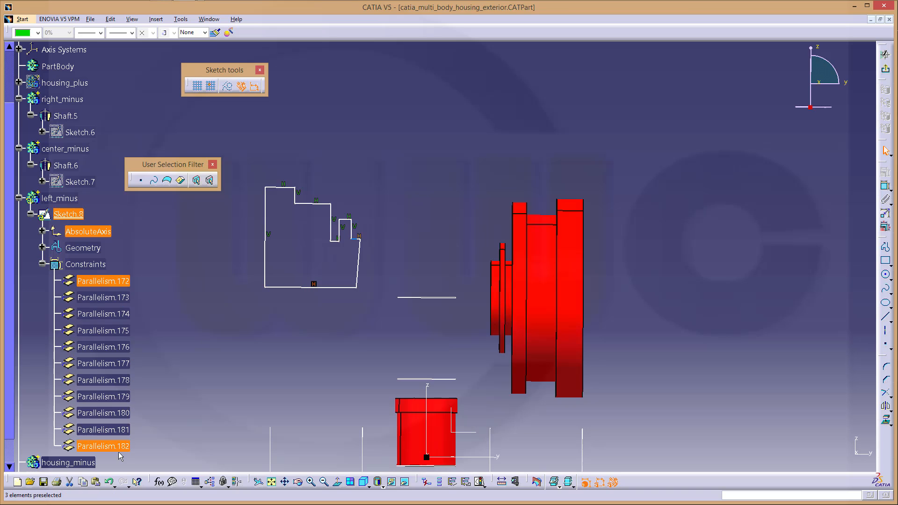
key("Delete")
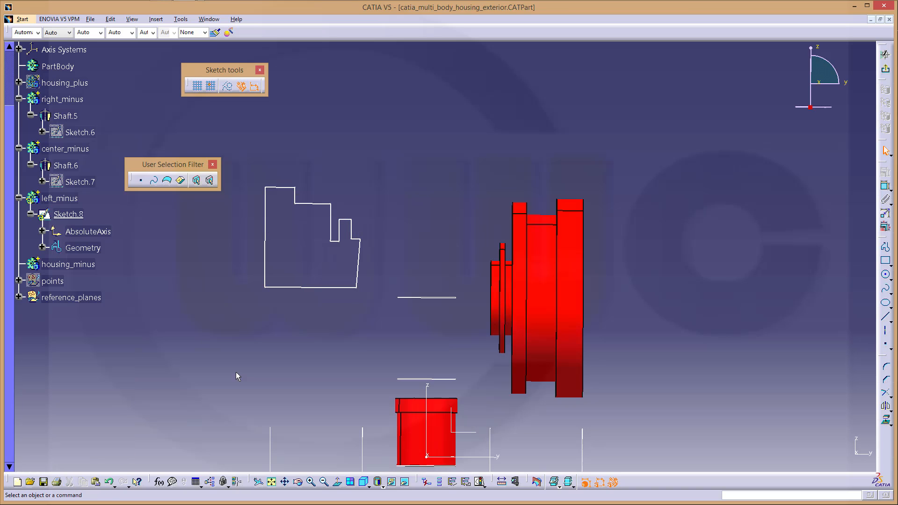
left_click(310, 287)
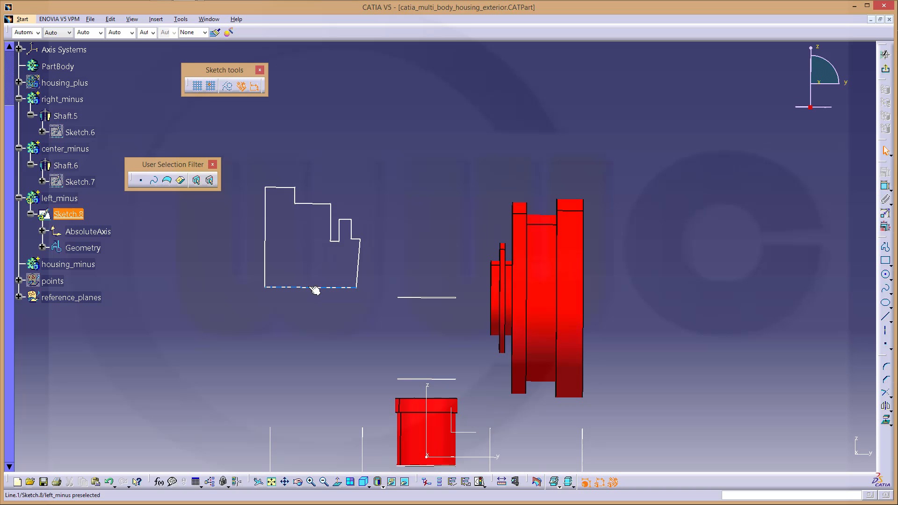
left_click(885, 332)
left_click(471, 279)
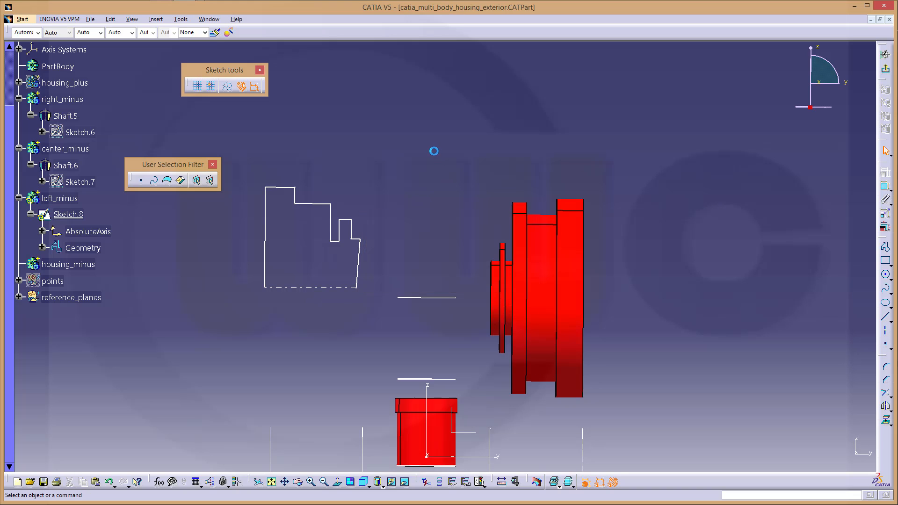
Add coincidence constraints on the left, right and bottom profile lines
left_click(886, 187)
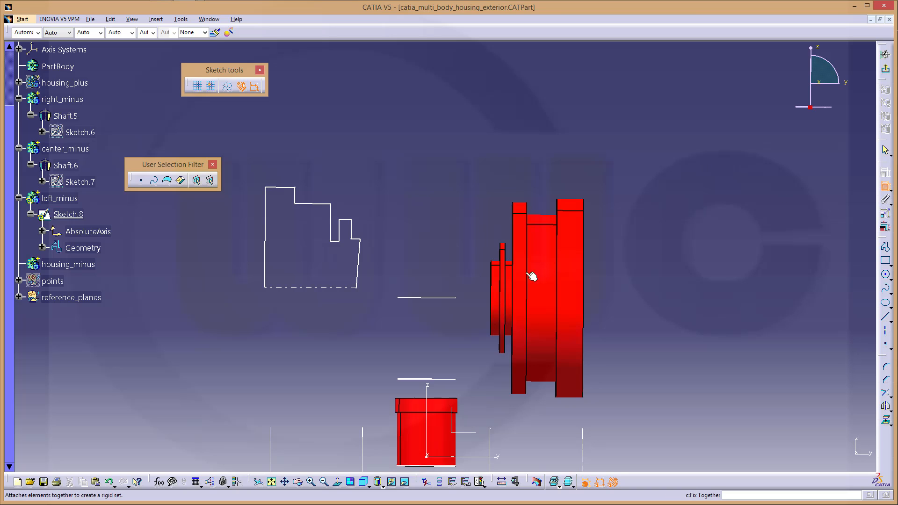
left_click(265, 245)
left_click(275, 288)
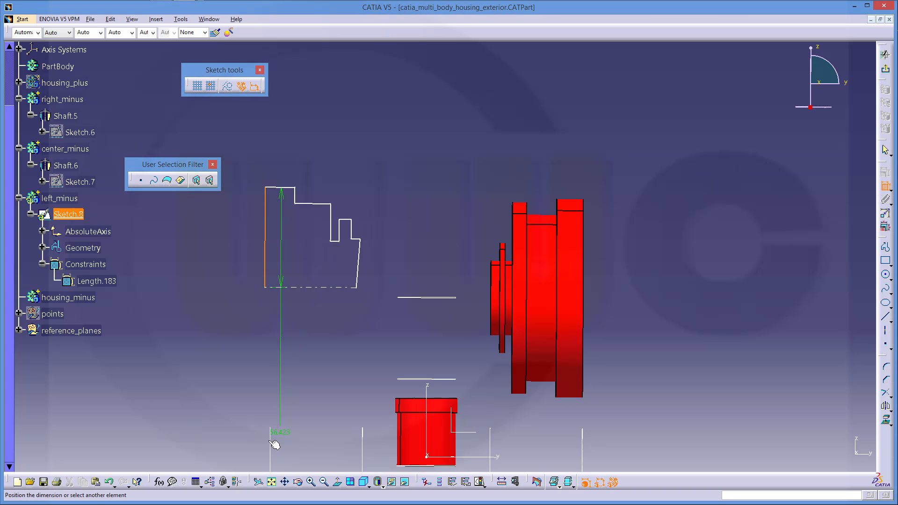
right_click(277, 382)
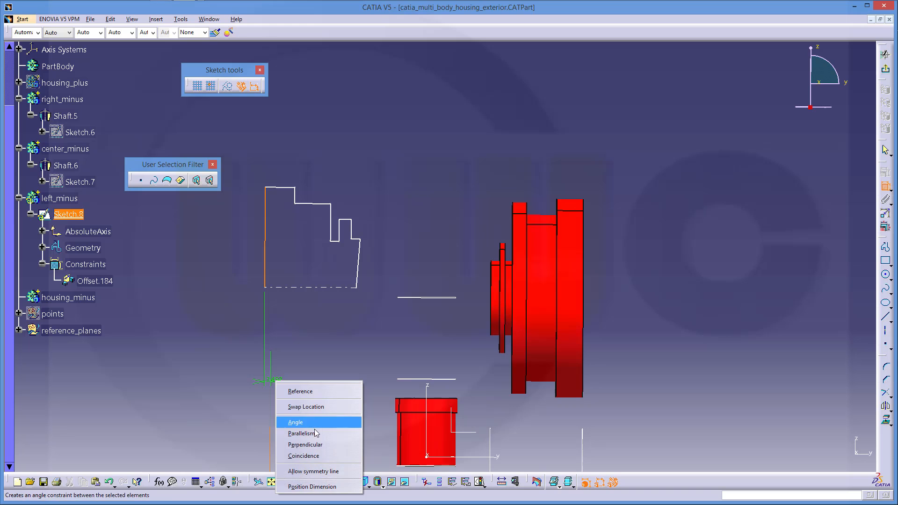
left_click(341, 457)
left_click(369, 257)
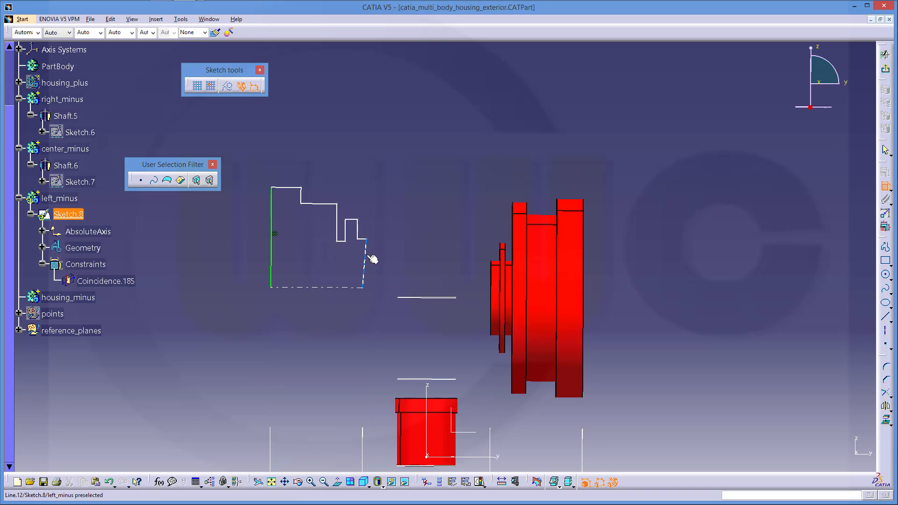
right_click(369, 437)
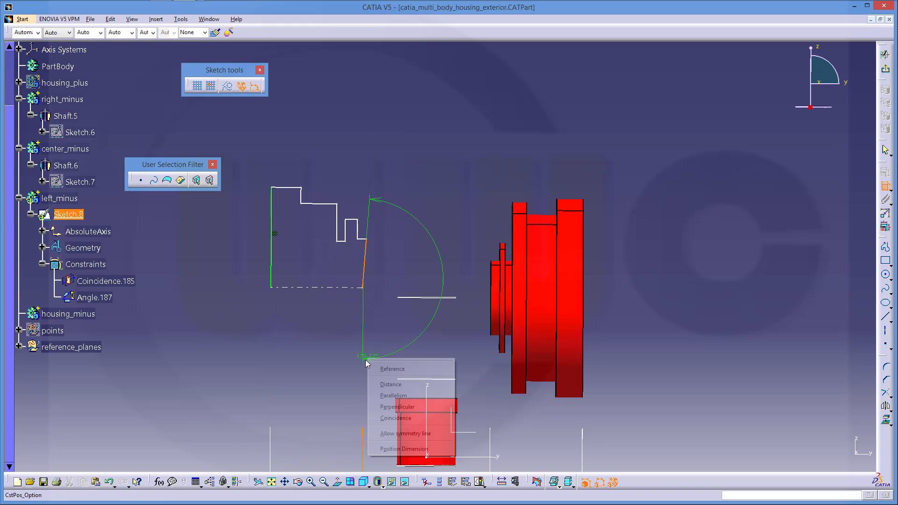
left_click(404, 418)
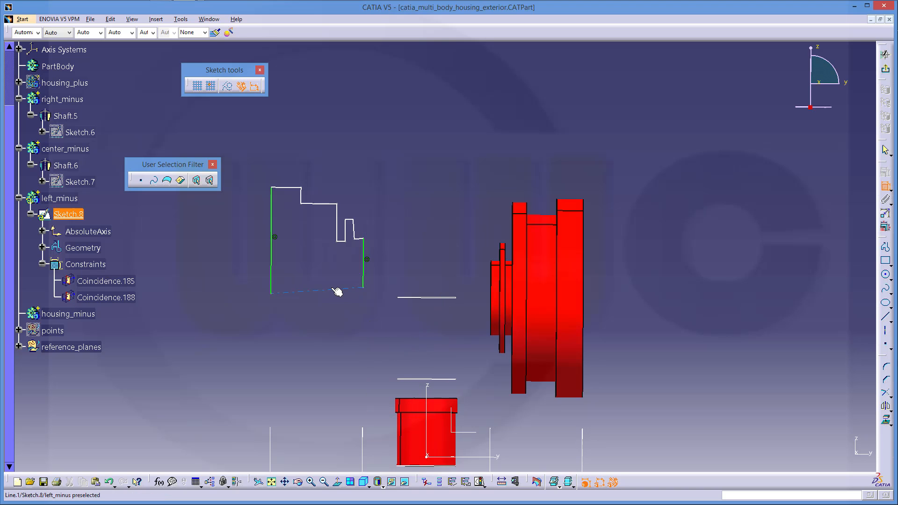
left_click(337, 289)
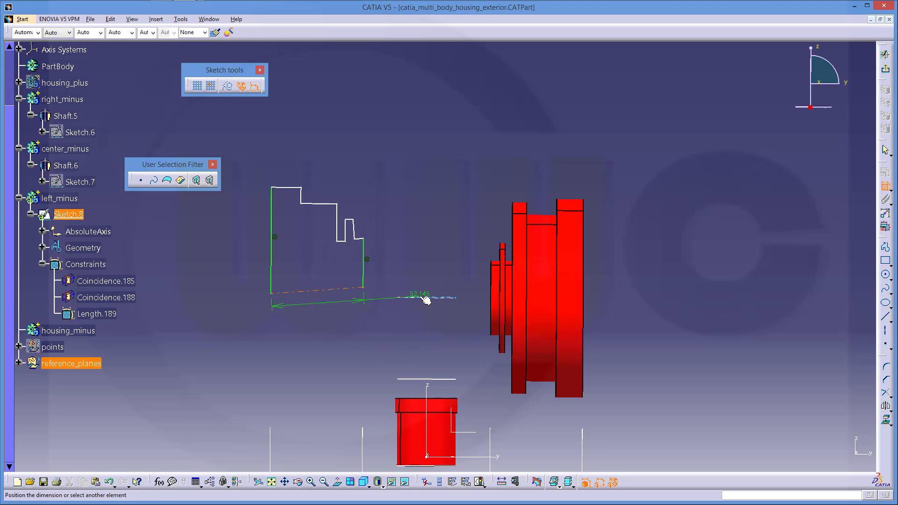
right_click(422, 298)
left_click(464, 414)
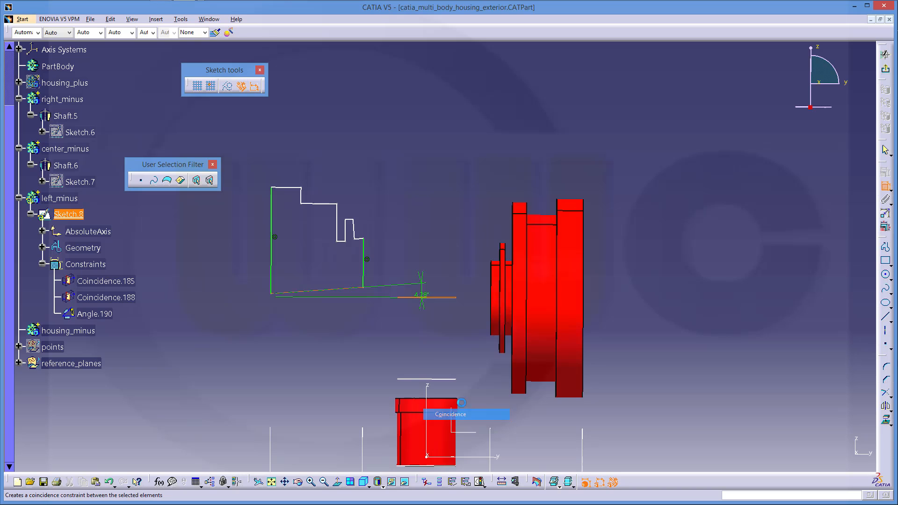
Dimension diameters D 123.715, D 105.437 and D 63.039 from the axis
mouse_move(407, 234)
middle_mouse_down()
mouse_move(424, 236)
mouse_move(442, 214)
mouse_move(441, 186)
mouse_move(544, 215)
mouse_move(602, 216)
middle_mouse_up()
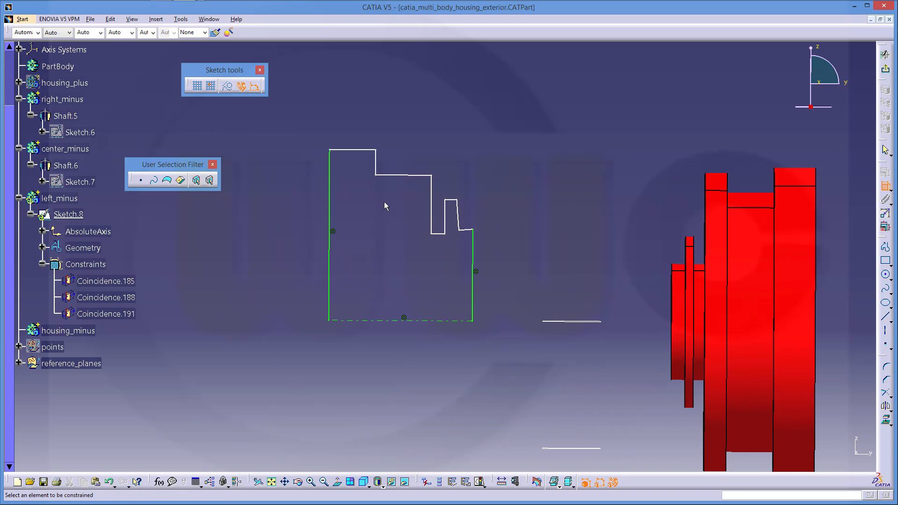
left_click(347, 150)
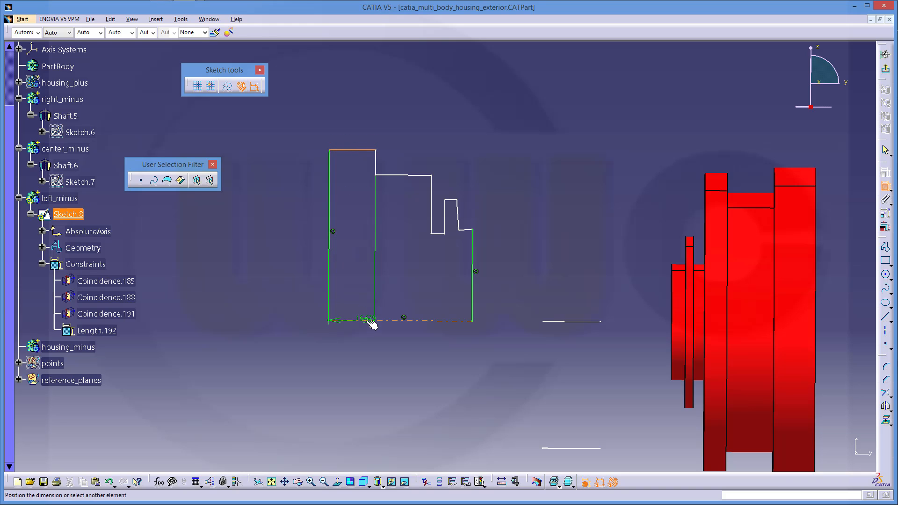
left_click(372, 321)
right_click(367, 273)
left_click(401, 313)
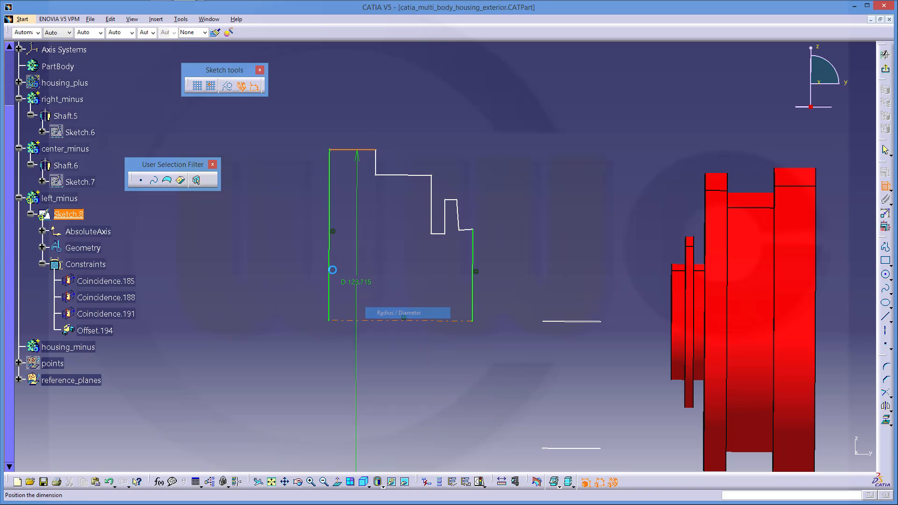
left_click(296, 251)
left_click(401, 176)
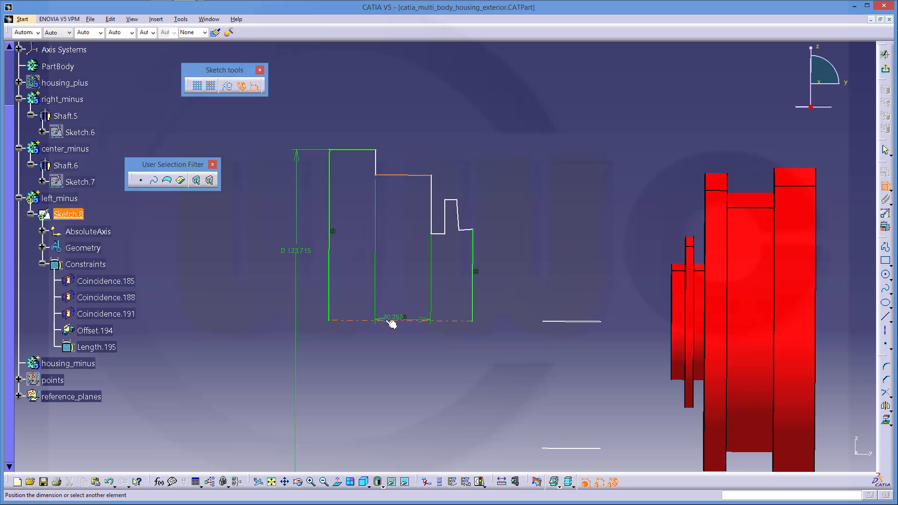
left_click(392, 322)
right_click(396, 265)
left_click(416, 311)
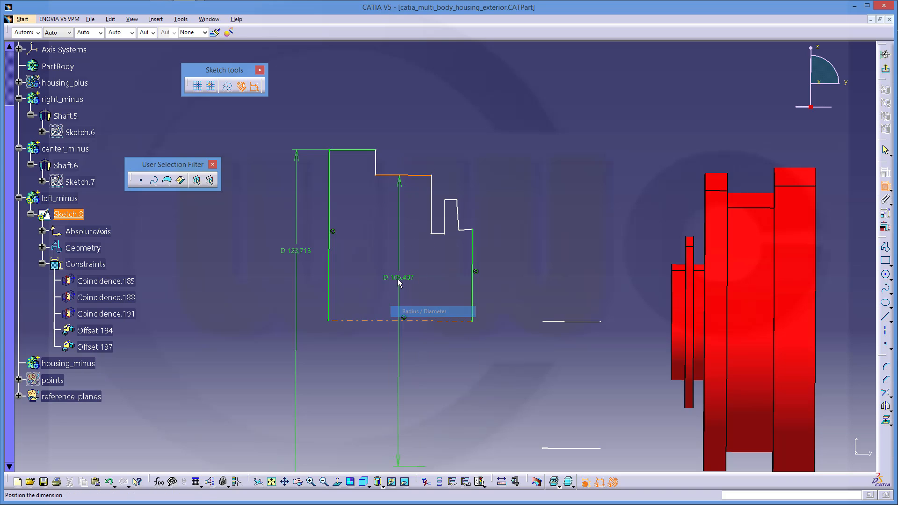
left_click(389, 276)
left_click(440, 234)
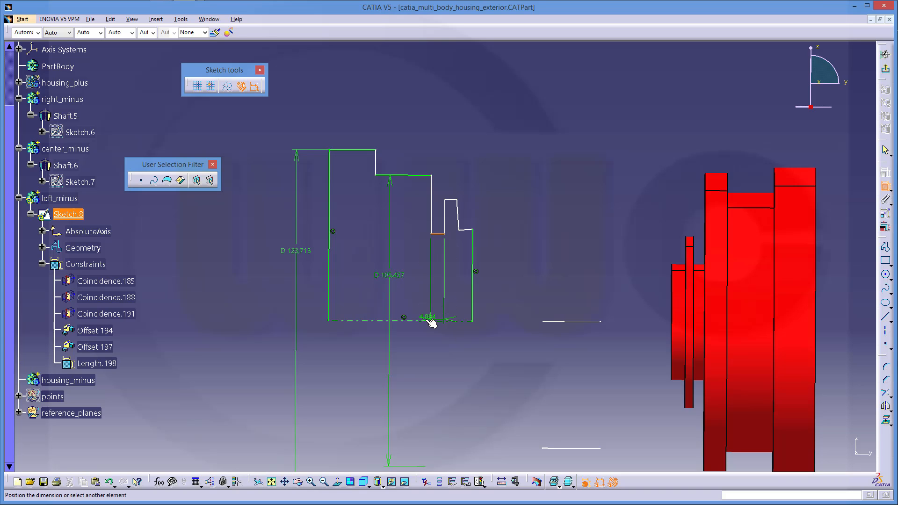
left_click(427, 322)
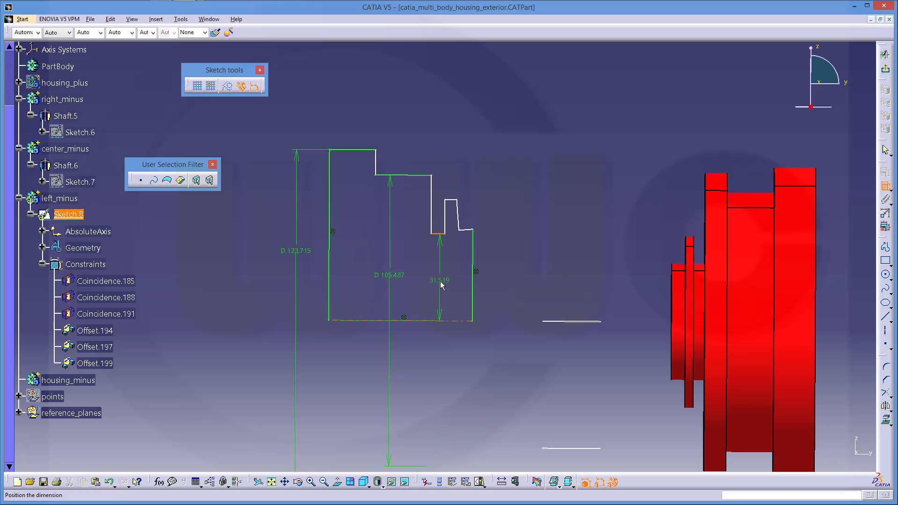
right_click(440, 282)
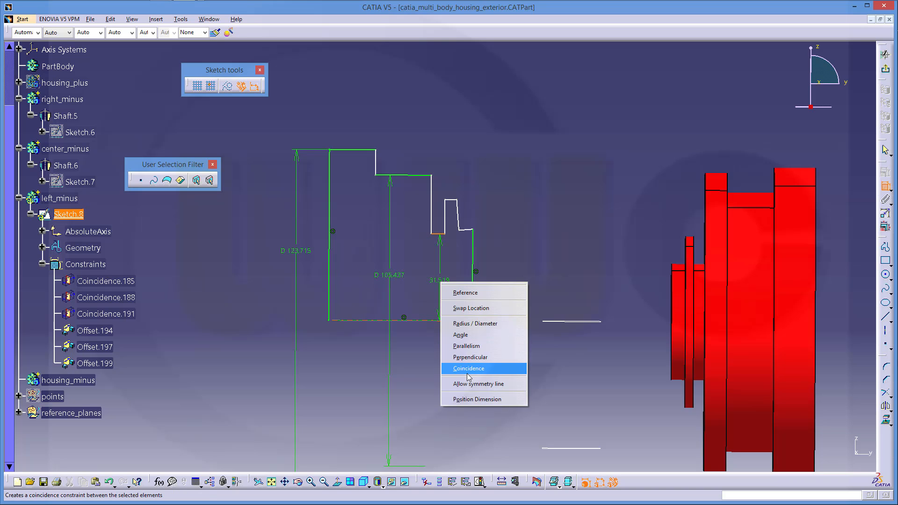
left_click(470, 324)
left_click(440, 342)
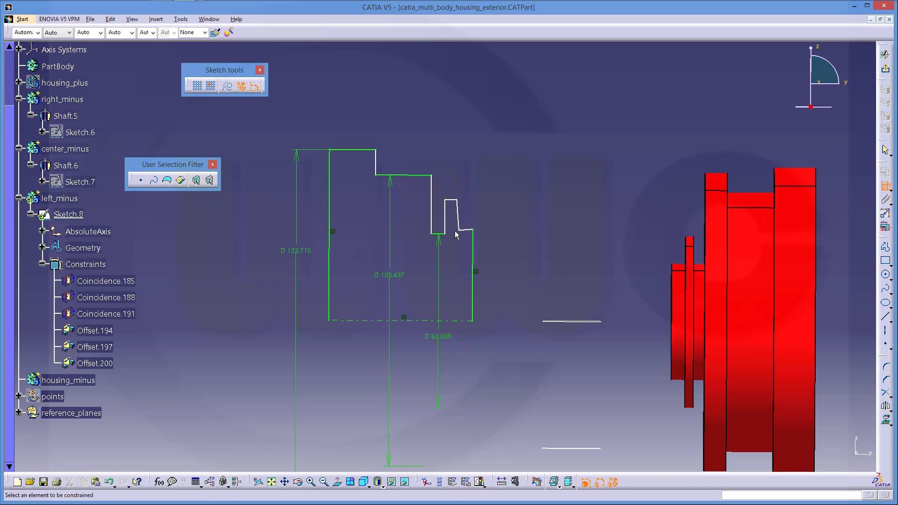
Remove the stray 4.301 length and add diameter D 87.889 on the step segment
left_click(453, 200)
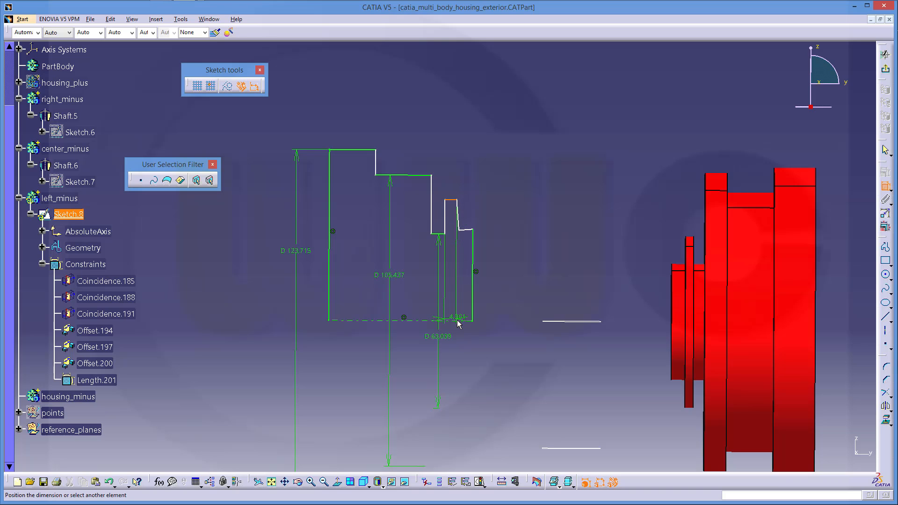
left_click(457, 320)
key("Escape")
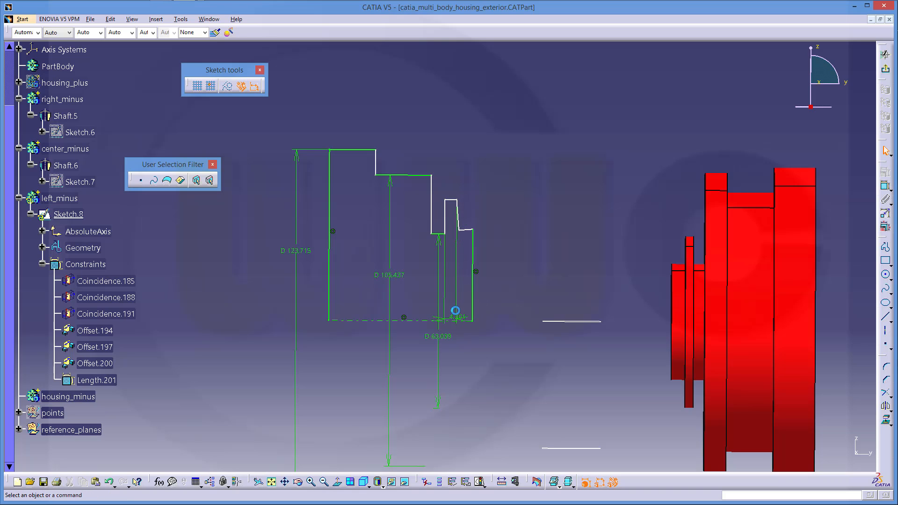
left_click(457, 318)
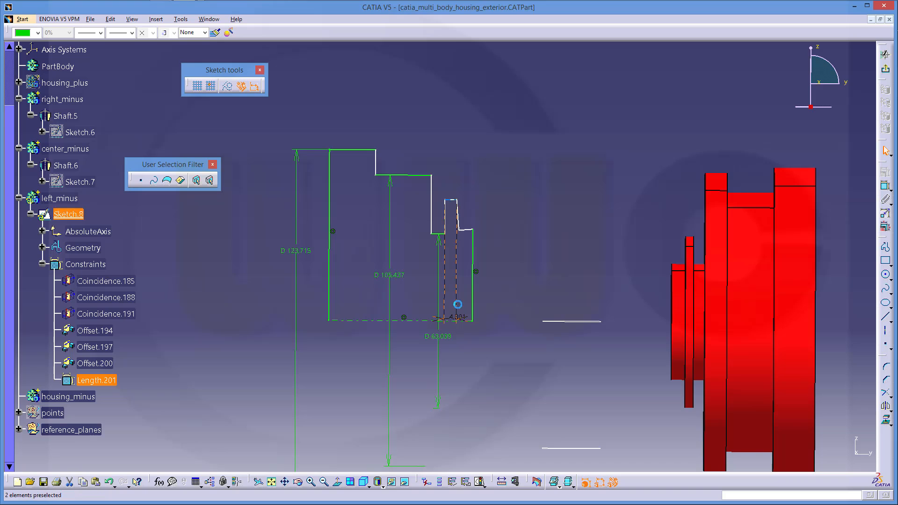
key("Delete")
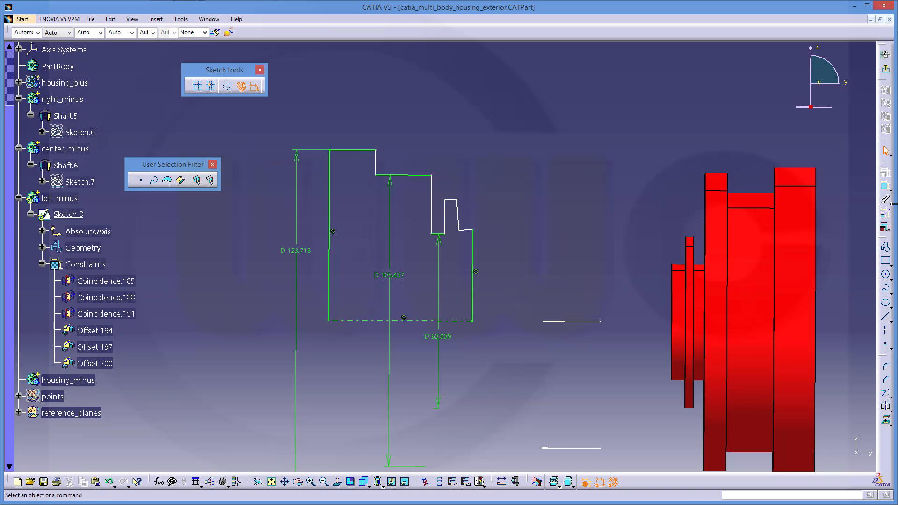
left_click(887, 189)
left_click(451, 200)
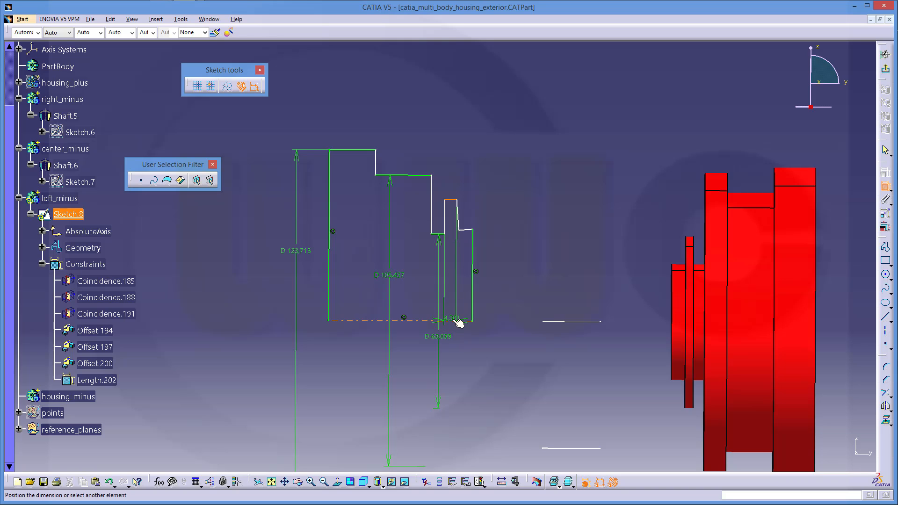
left_click(458, 321)
right_click(466, 295)
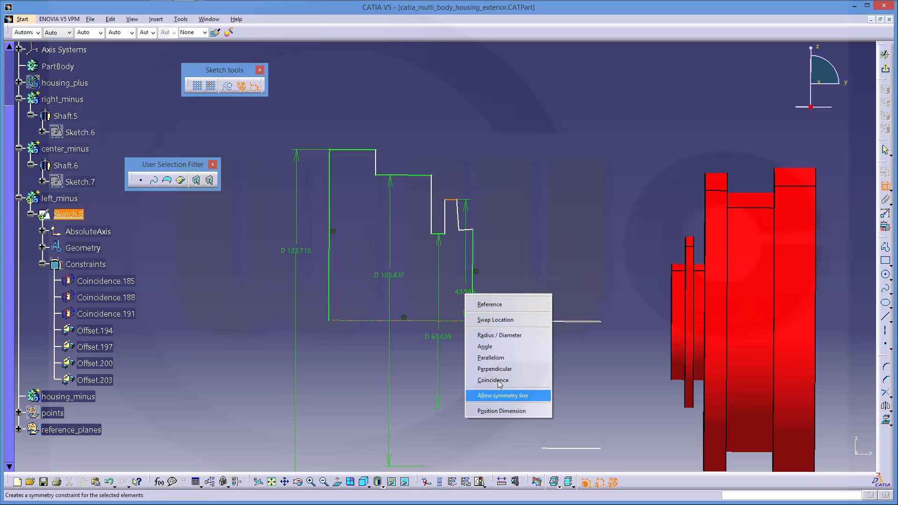
left_click(500, 335)
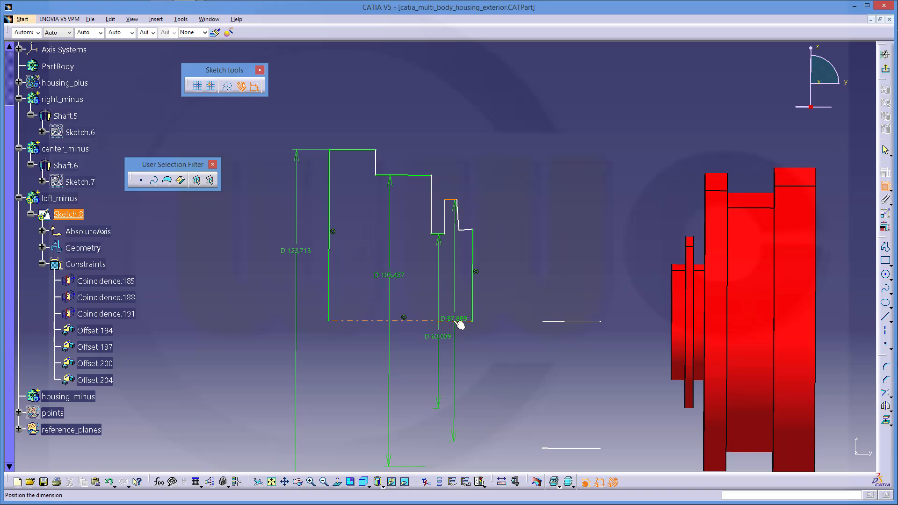
left_click(458, 324)
Make the two short notch segments coincident
left_click(468, 230)
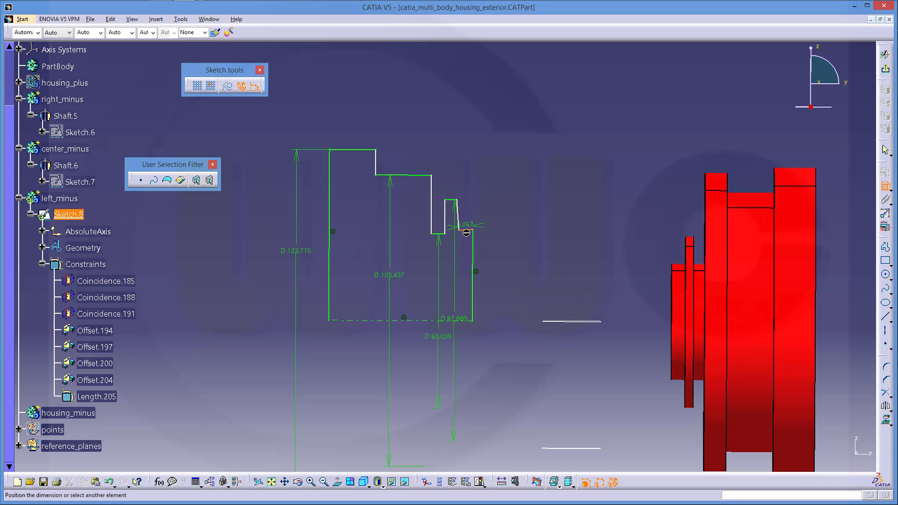
left_click(443, 234)
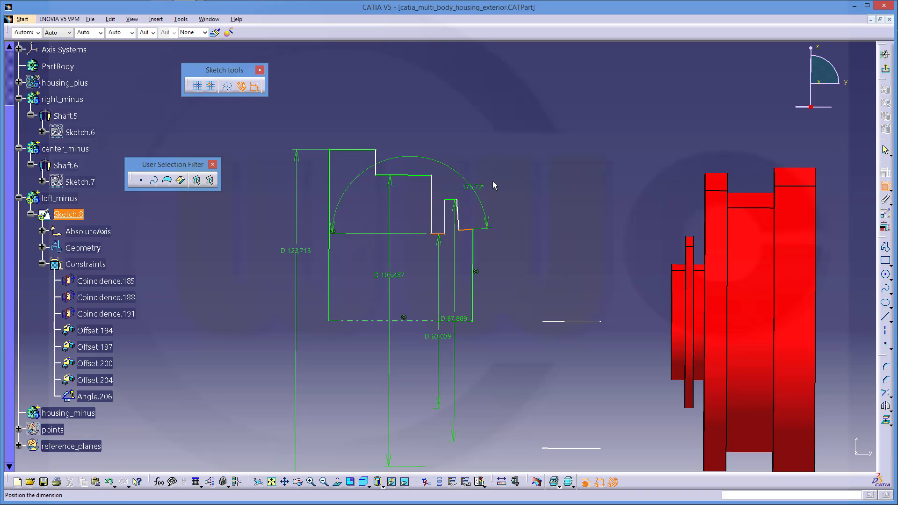
right_click(495, 180)
left_click(524, 241)
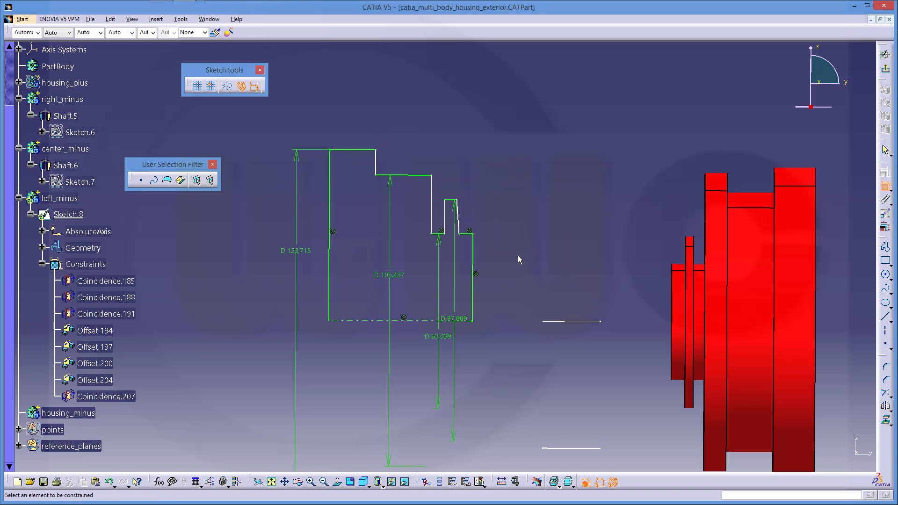
Add width dimensions 16.679 and 36.932 measured from the left profile edge
left_click(332, 165)
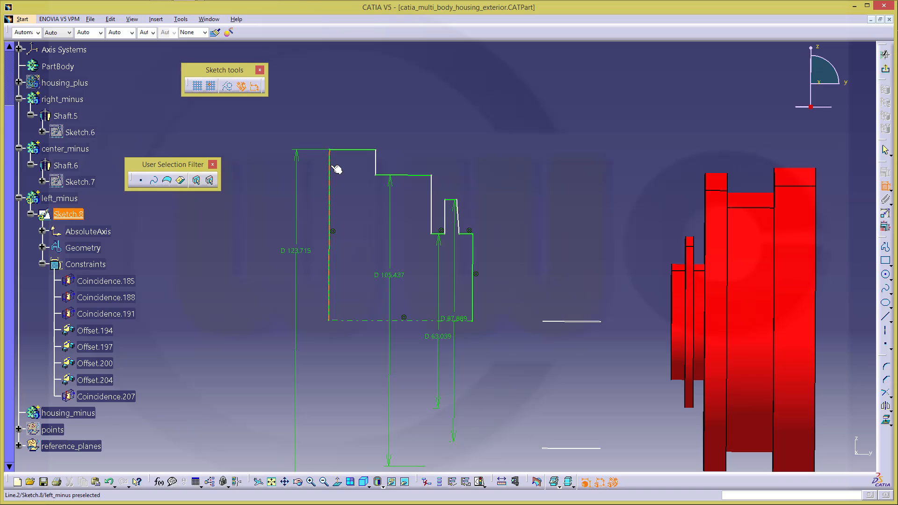
left_click(377, 163)
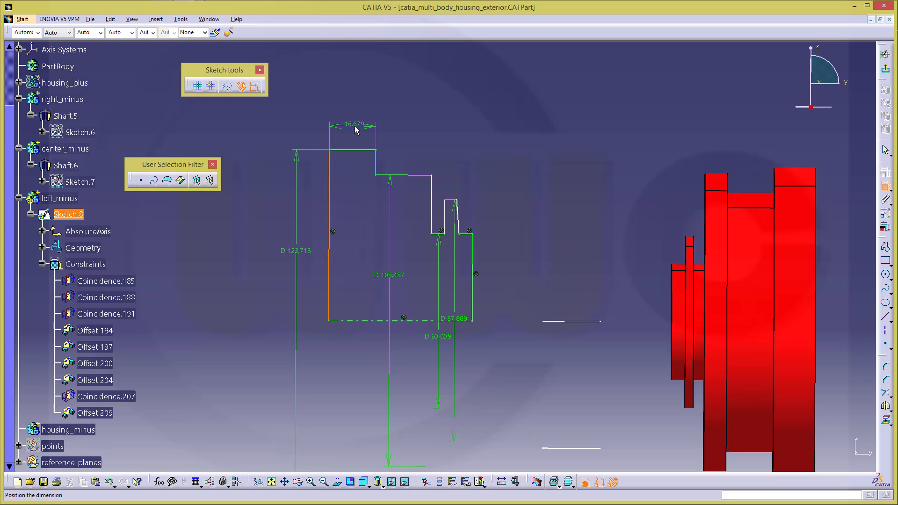
left_click(356, 130)
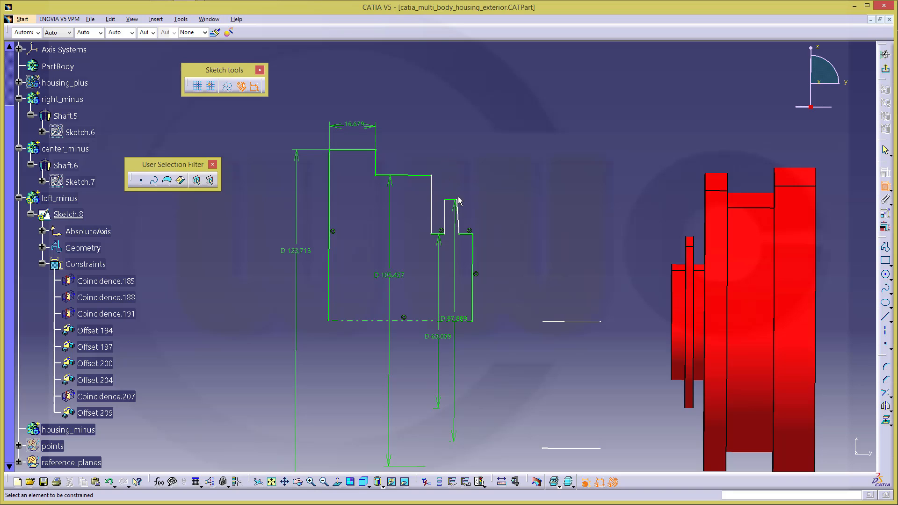
left_click(432, 202)
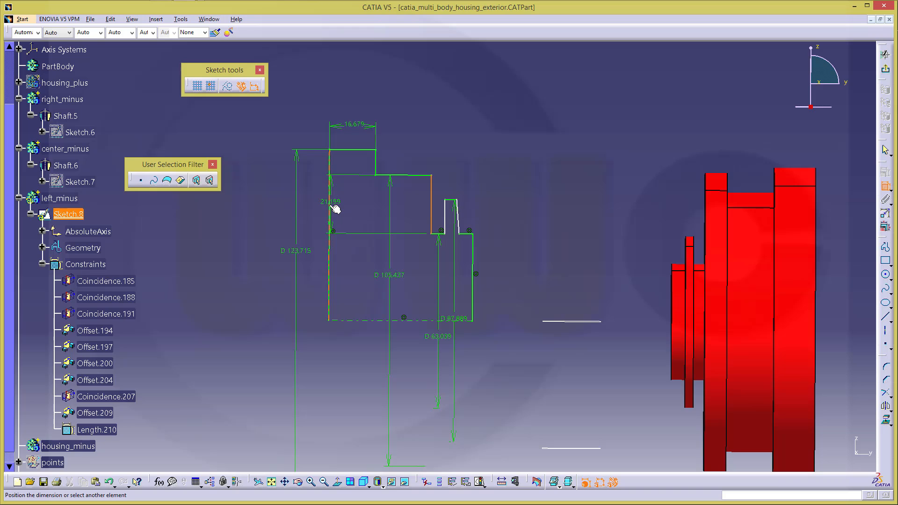
left_click(331, 207)
left_click(390, 99)
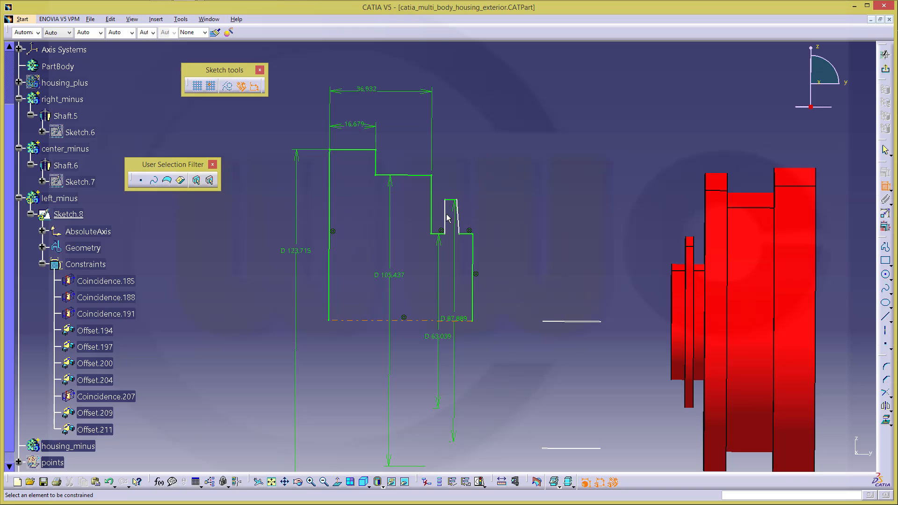
Add the 4.884 groove width and the 4.301 slanted-step distance
left_click(431, 220)
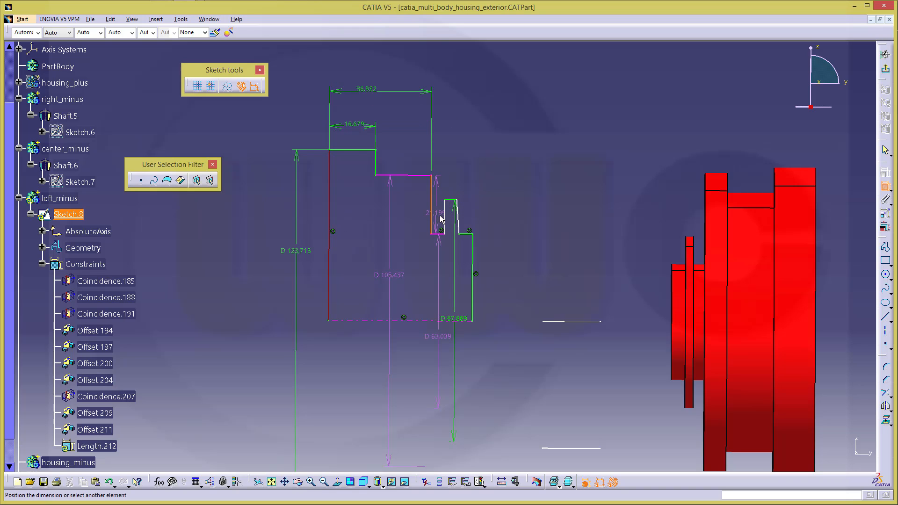
left_click(446, 216)
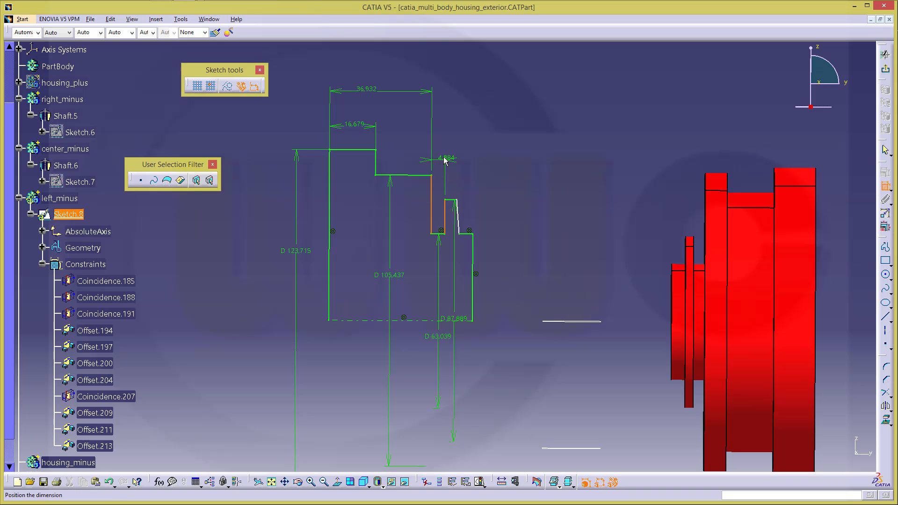
left_click(441, 156)
left_click(458, 220)
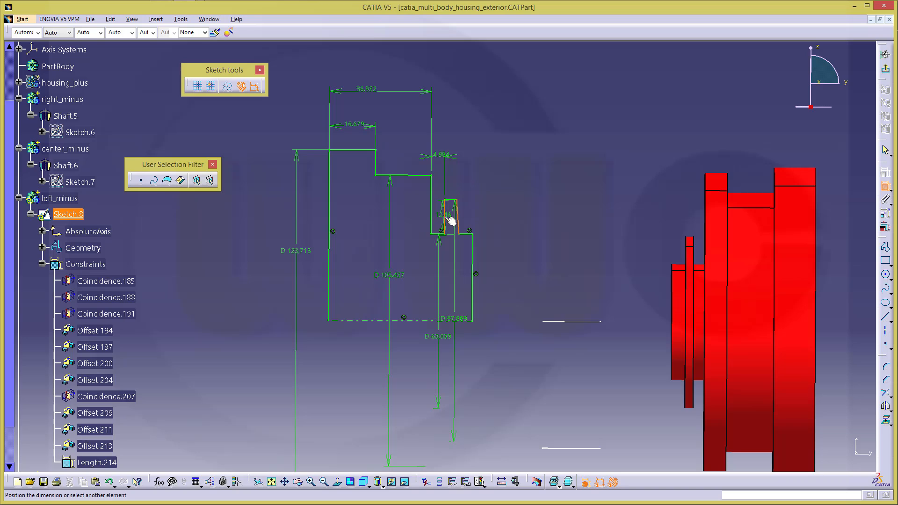
left_click(444, 218)
right_click(474, 143)
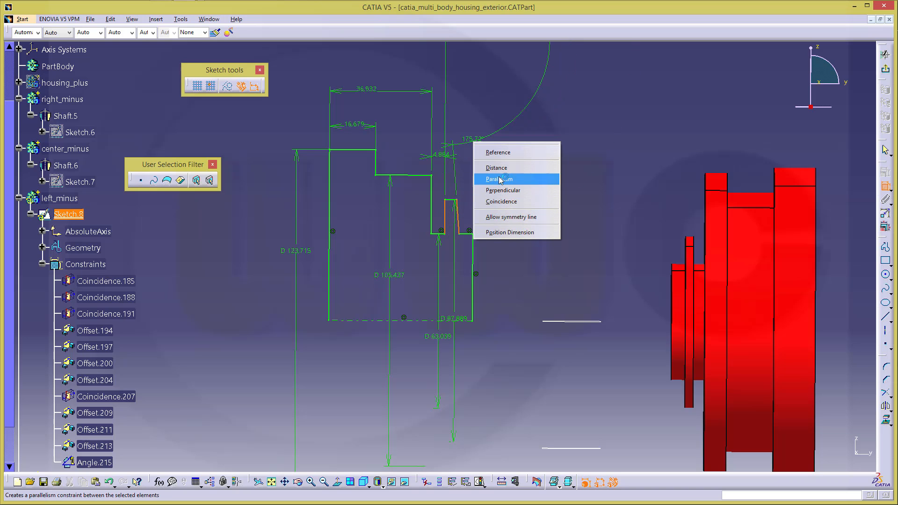
left_click(497, 168)
left_click(458, 127)
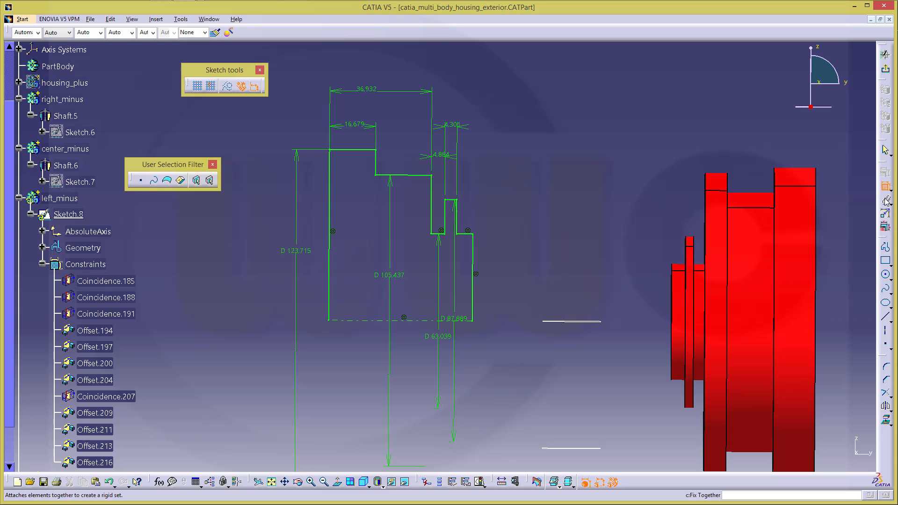
left_click(885, 228)
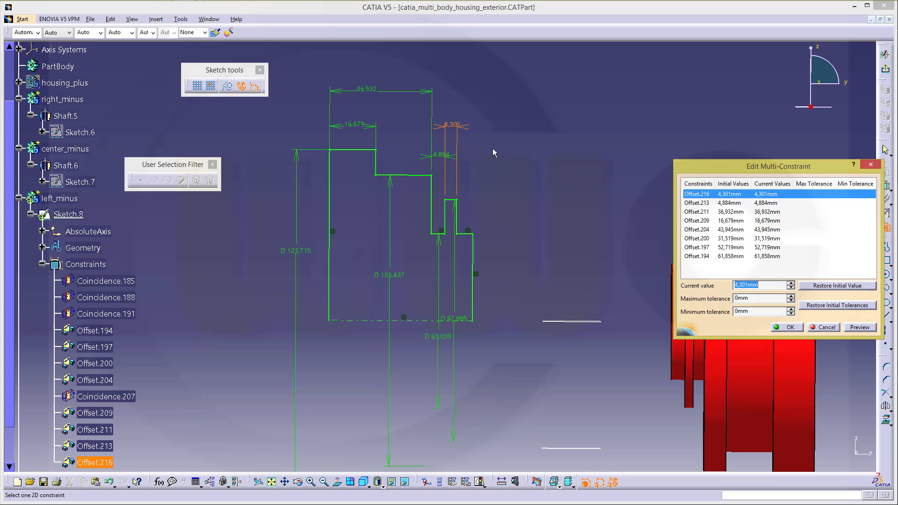
Set the width dimensions to 4, 3, 40 and 22 mm
type("4")
left_click(695, 203)
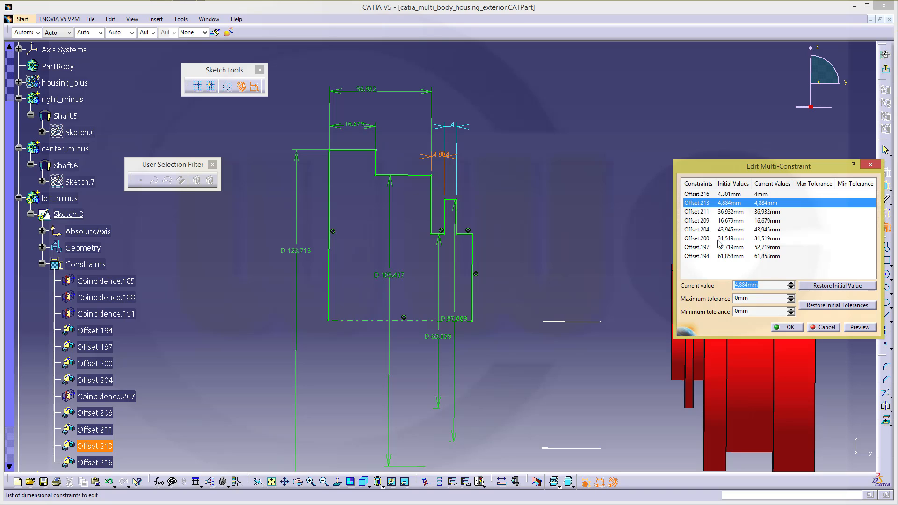
type("3")
left_click(720, 212)
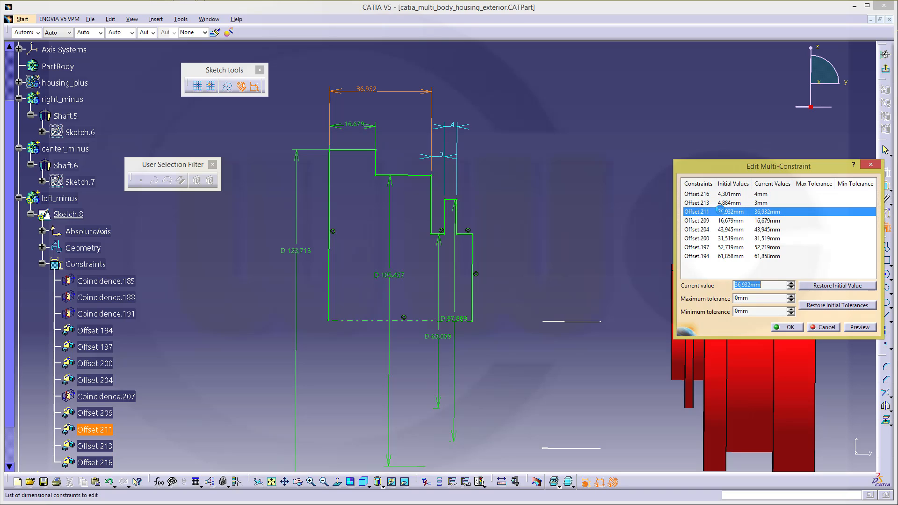
type("40")
left_click(702, 222)
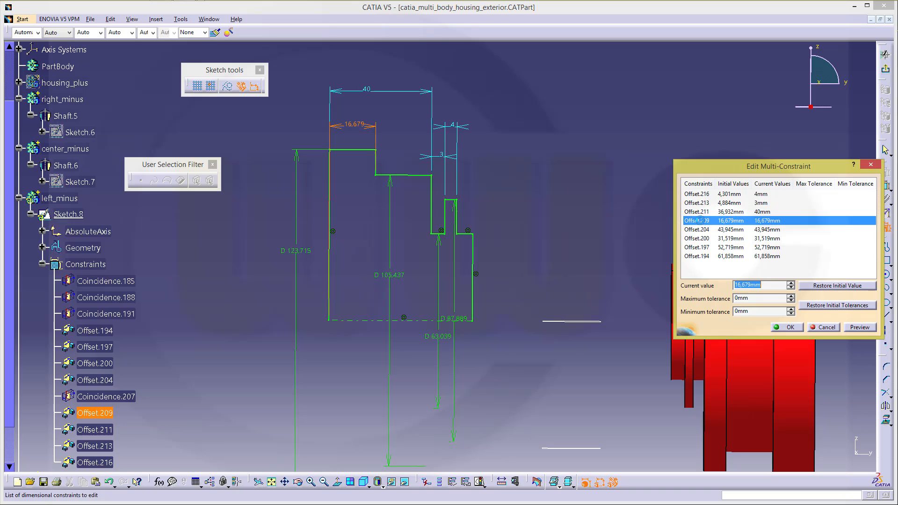
type("1")
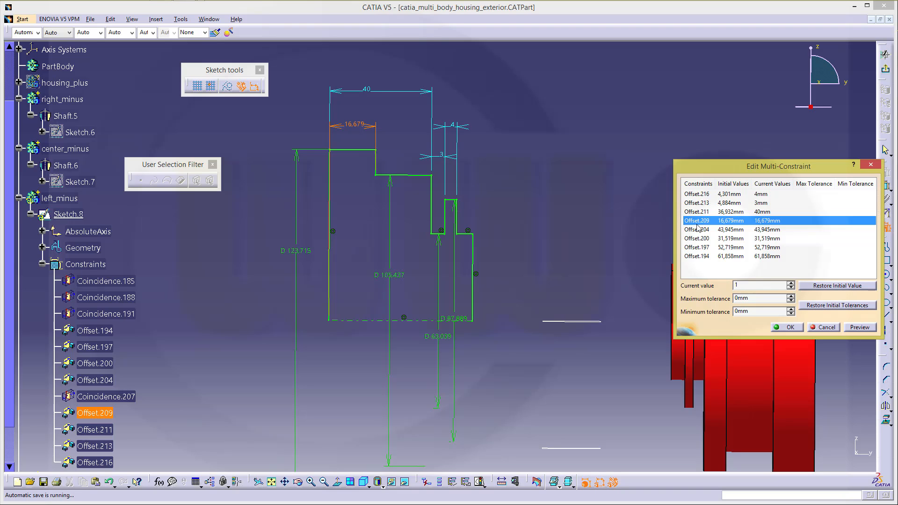
key("BackSpace")
type("22")
left_click(692, 230)
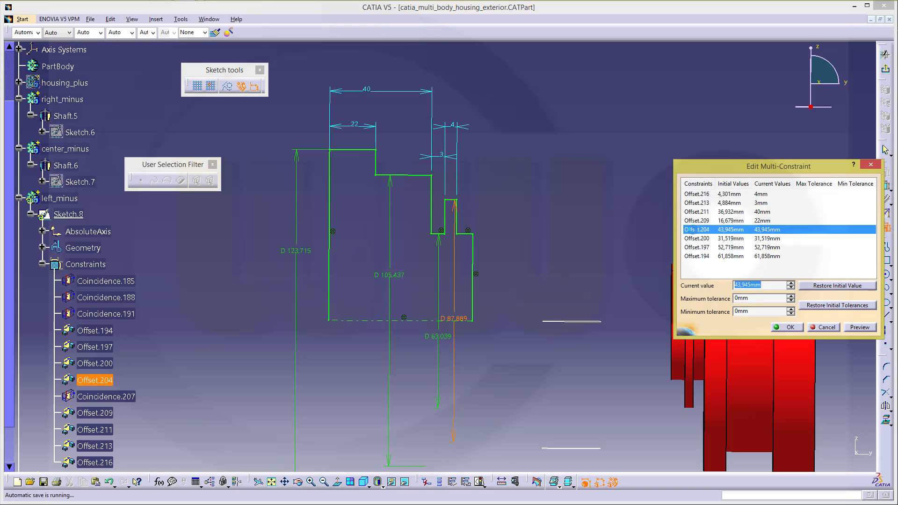
Enter offsets 45, 33, 52 and 62 for diameters D 90, D 66, D 104, D 124, and apply
type("45")
left_click(693, 239)
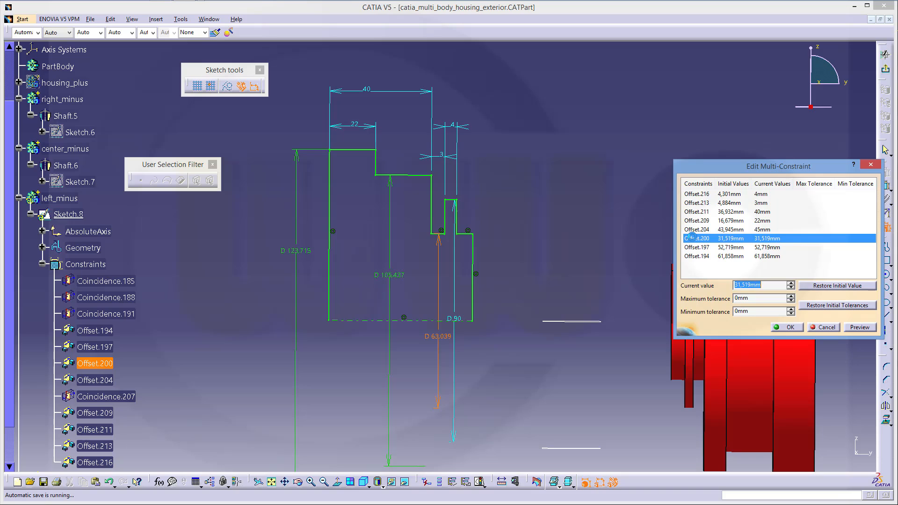
type("33")
left_click(695, 247)
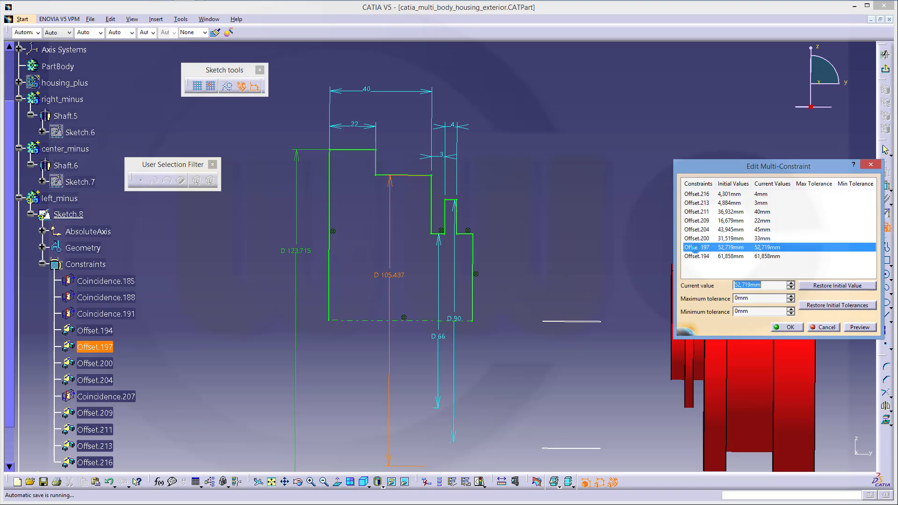
type("52")
left_click(704, 256)
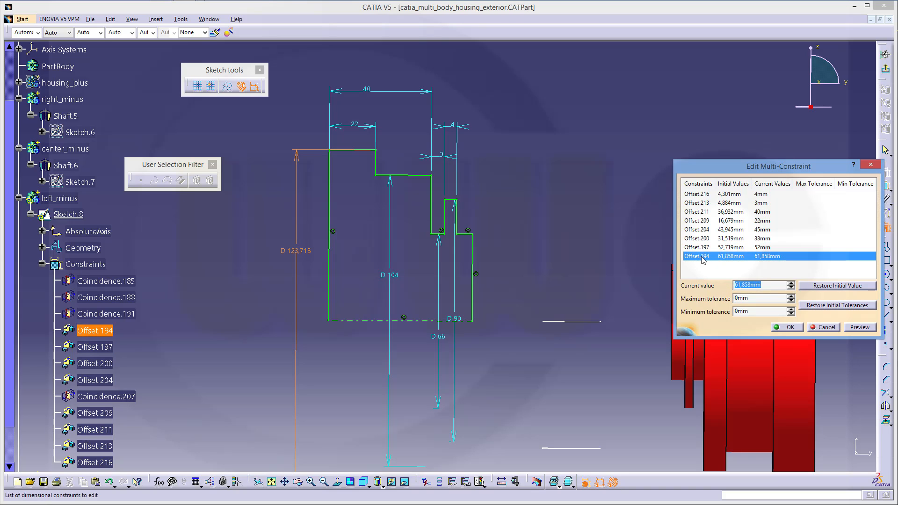
type("62")
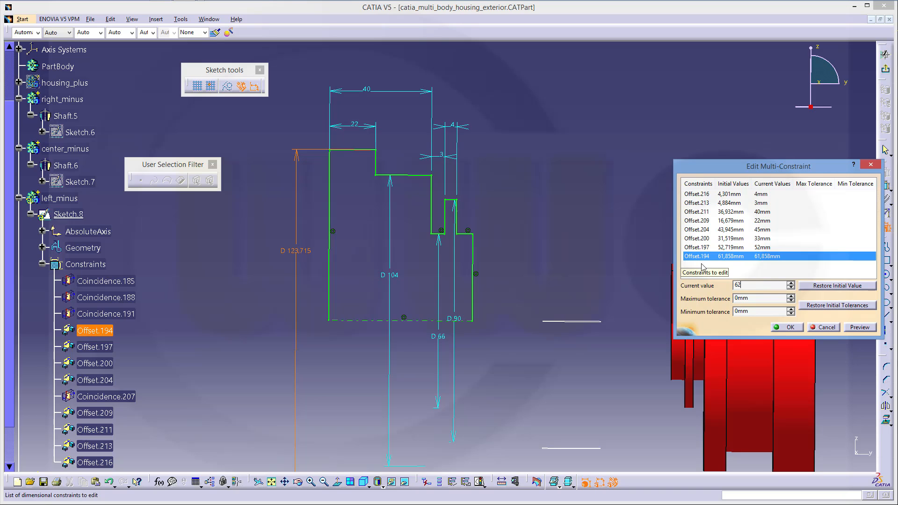
left_click(790, 327)
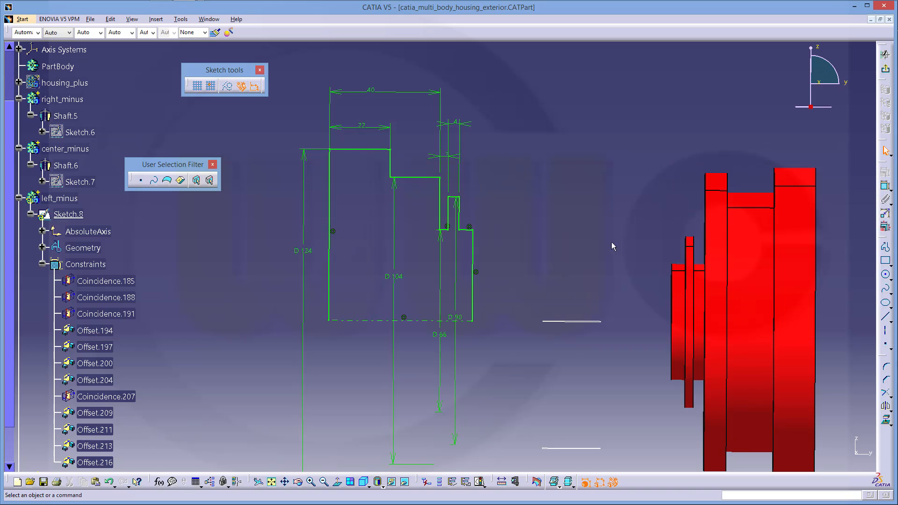
Exit the sketch and revolve Sketch.8 into Shaft.7 in left_minus
left_click(885, 70)
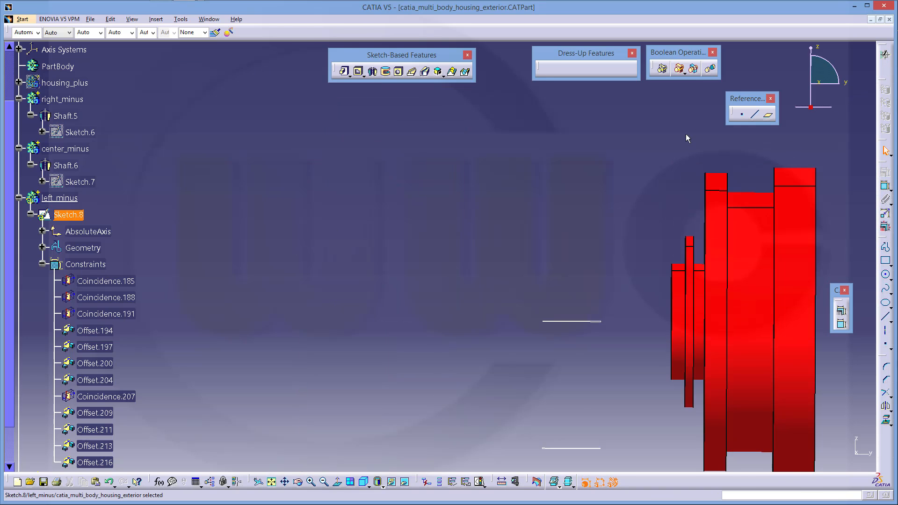
left_click(373, 72)
left_click(779, 459)
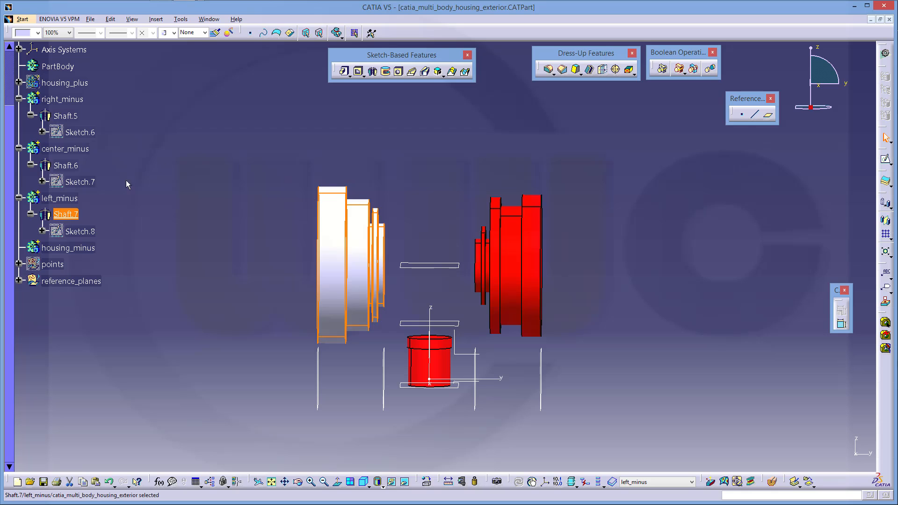
Colour the left_minus body red and recentre the view on all three shafts
left_click(60, 198)
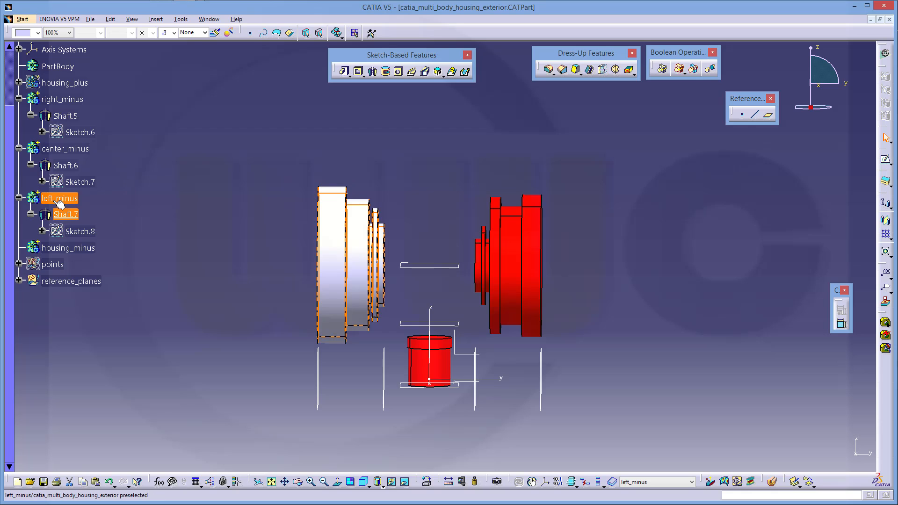
left_click(37, 33)
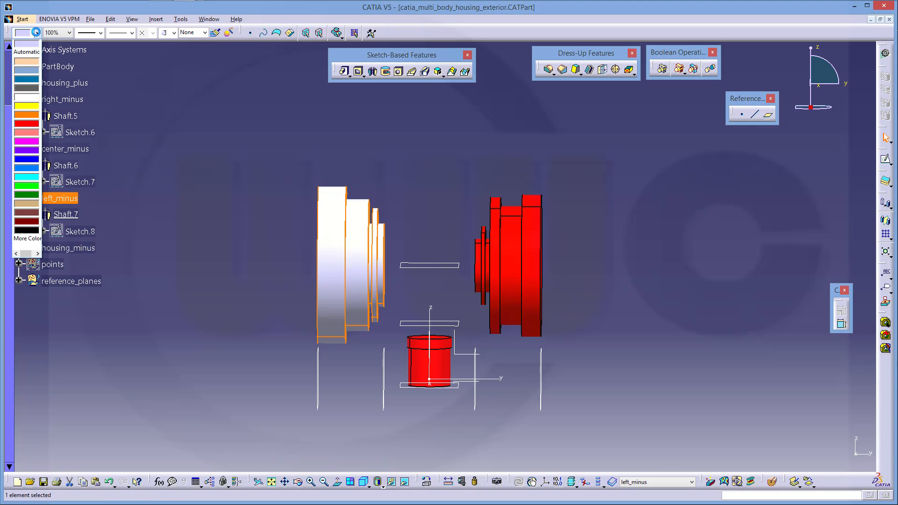
left_click(35, 128)
middle_click_drag(433, 204, 441, 230)
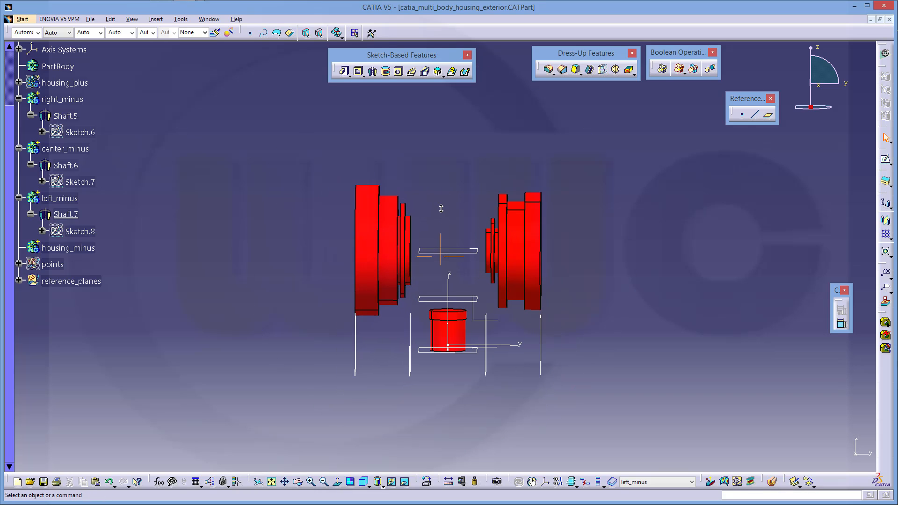
middle_click_drag(307, 182, 299, 184)
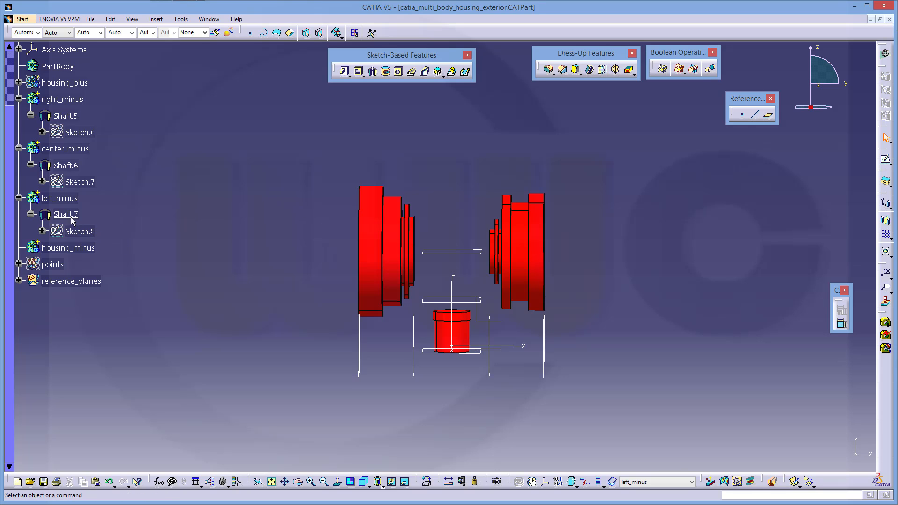
Define housing_minus as the in-work object
middle_click_drag(117, 199, 121, 218)
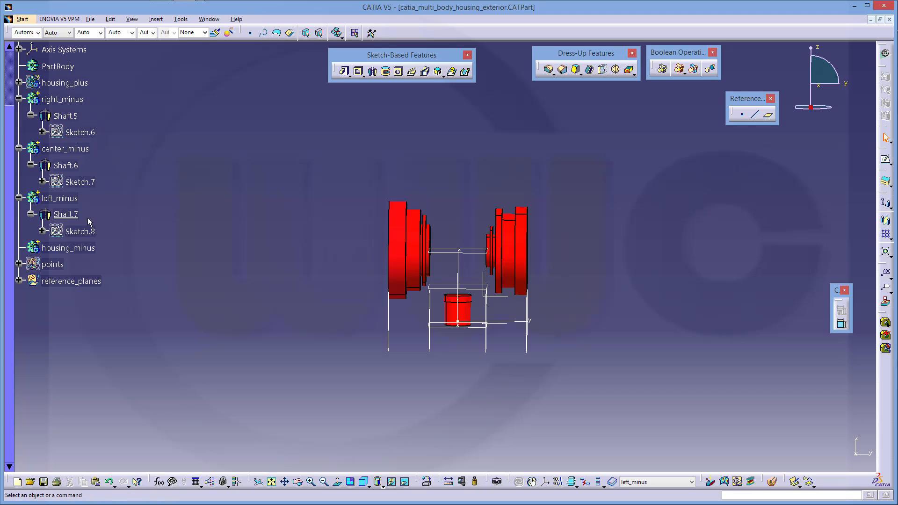
right_click(72, 248)
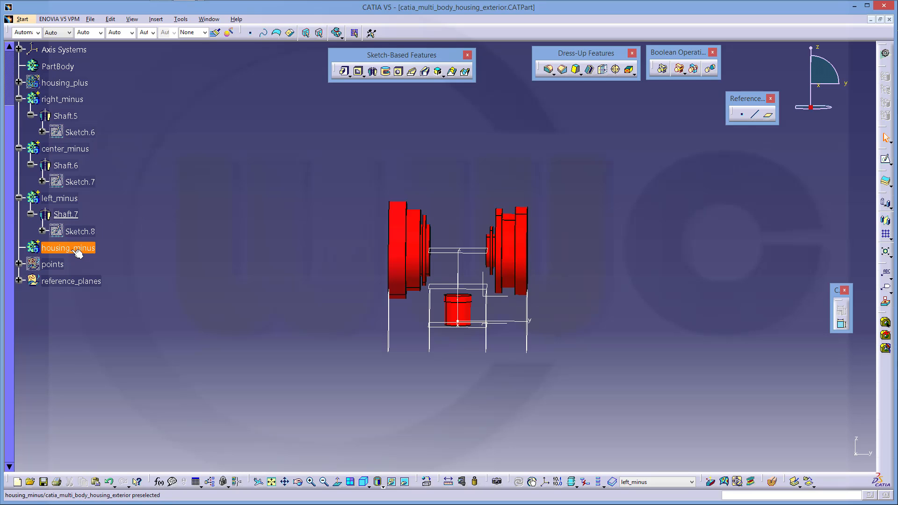
left_click(128, 318)
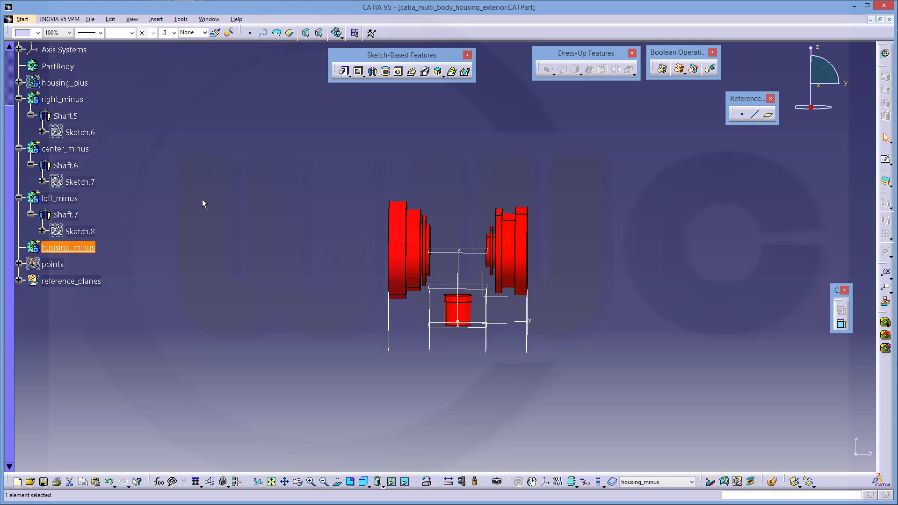
left_click(558, 158)
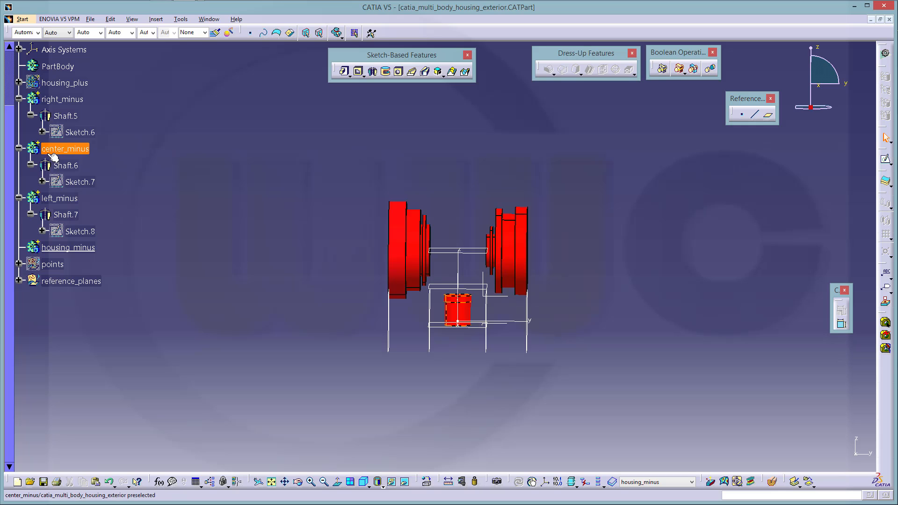
Boolean-add right_minus, center_minus and left_minus into housing_minus
left_click(70, 101)
left_click(65, 149, "ctrl")
left_click(70, 199, "ctrl")
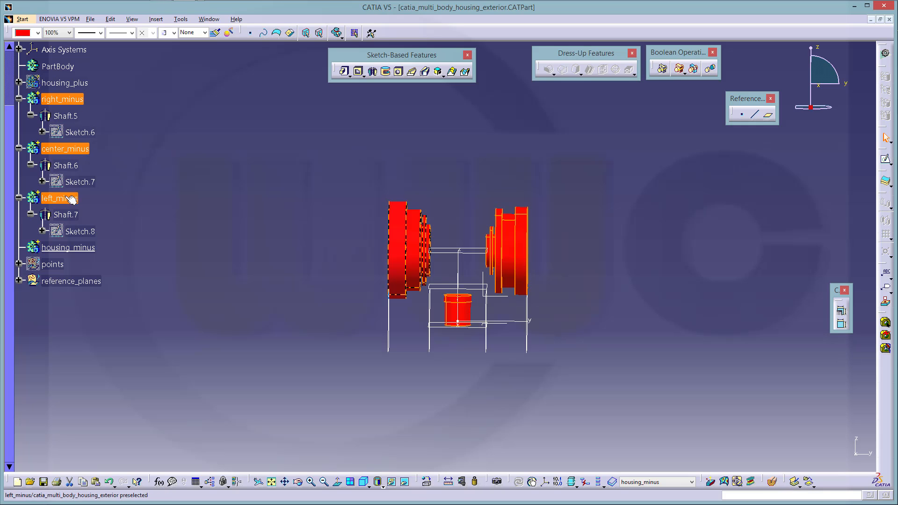
left_click(680, 70)
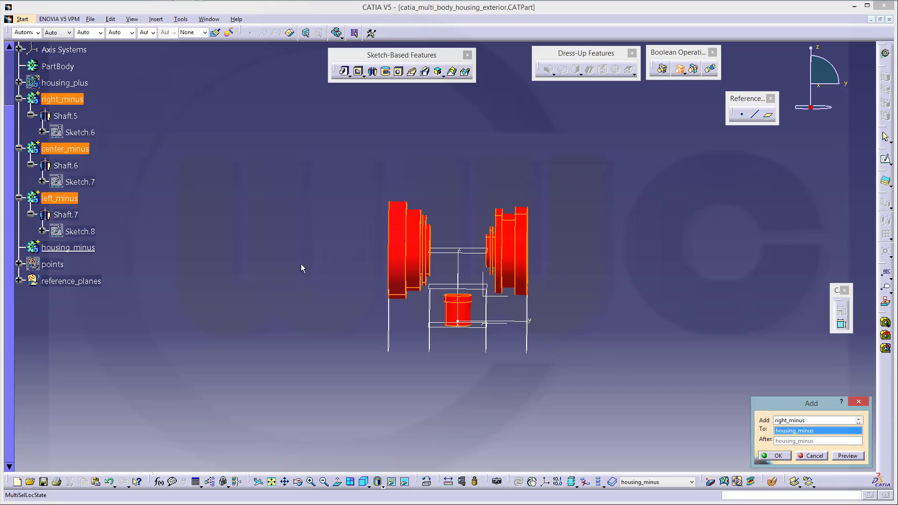
left_click(82, 249)
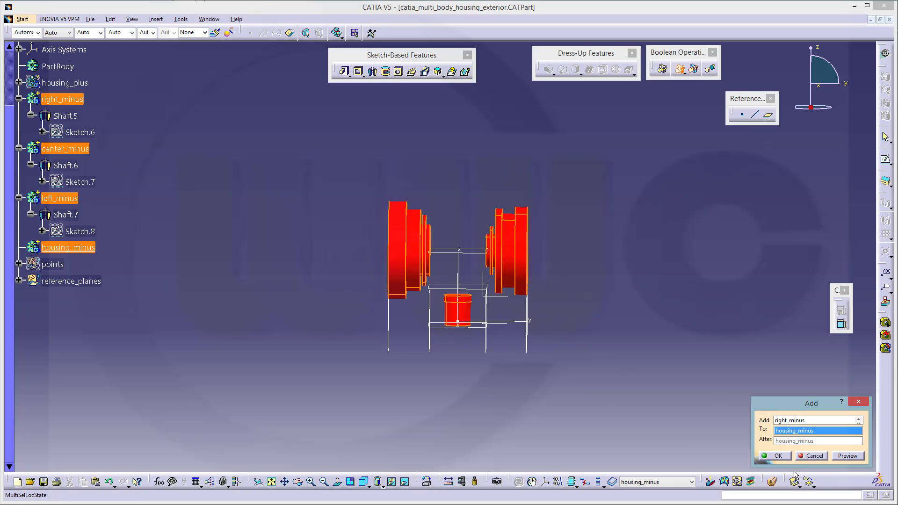
left_click(772, 455)
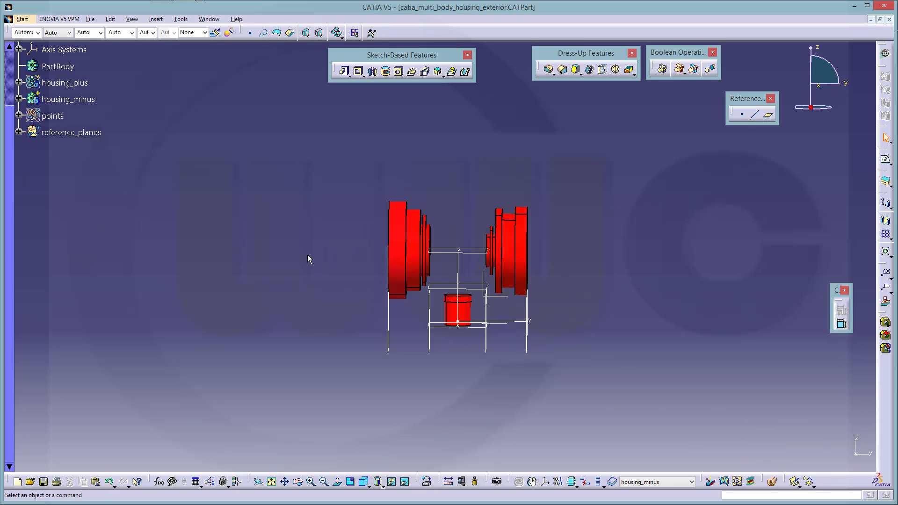
left_click(41, 89)
Hide housing_plus and orbit to an isometric view of the housing
right_click(38, 85)
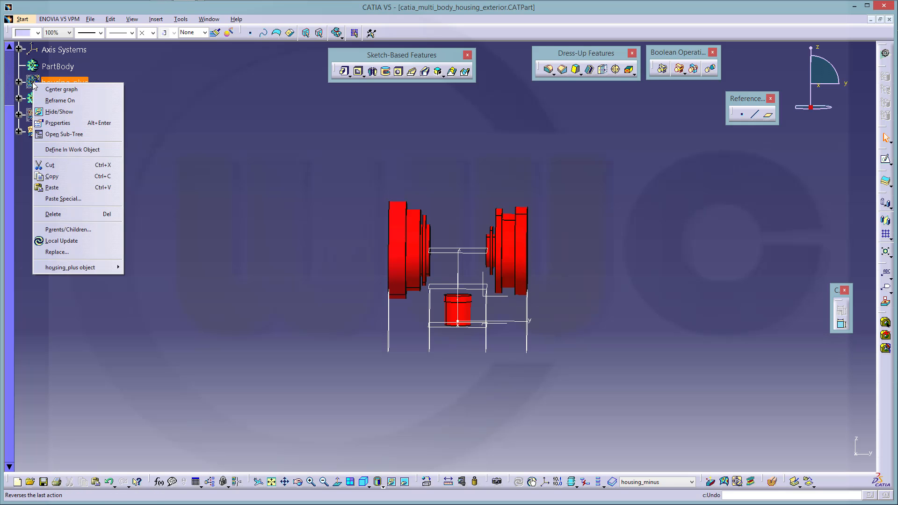
left_click(59, 112)
middle_click_drag(248, 166, 251, 173)
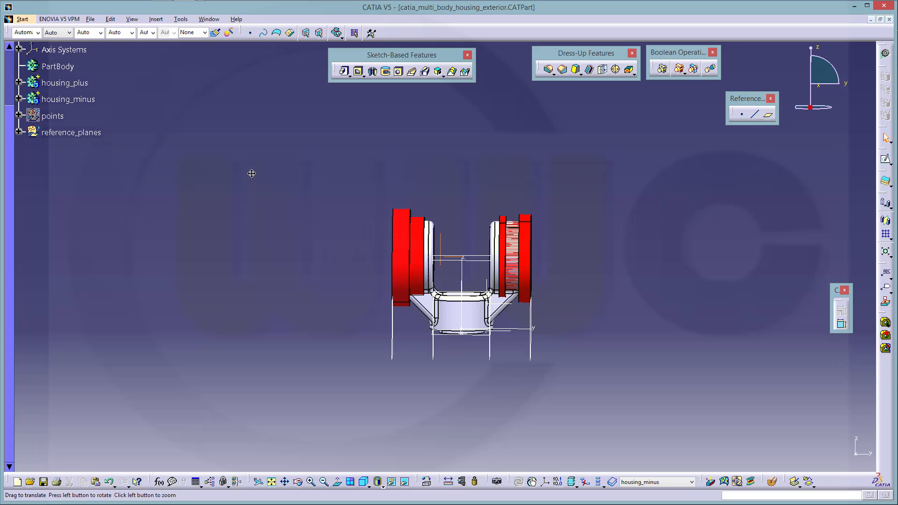
left_click(271, 217)
middle_click_drag(292, 212, 301, 253)
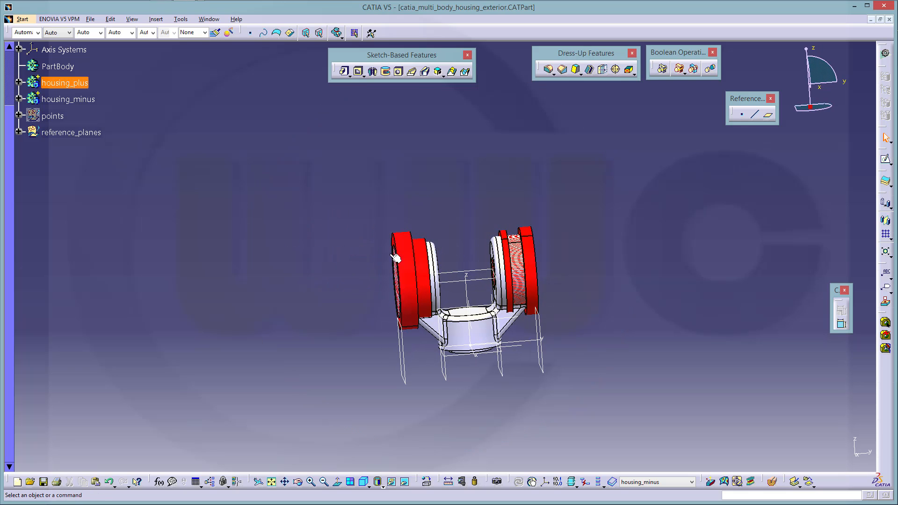
scroll(219, 185, "up", 1)
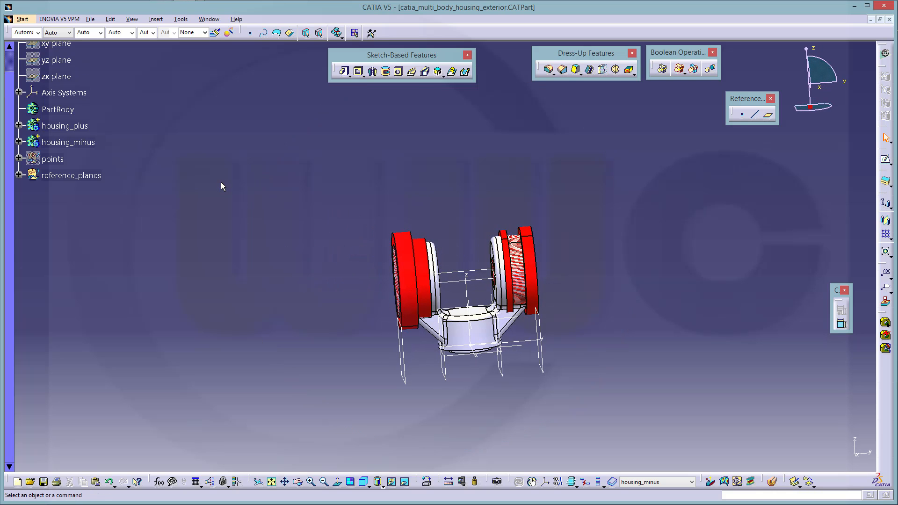
middle_click_drag(289, 215, 248, 199)
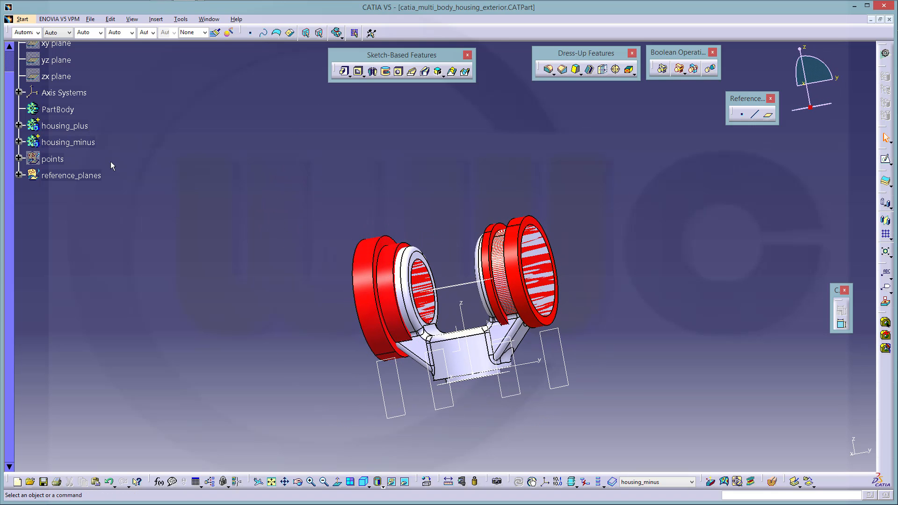
Expand housing_minus and right_minus in the tree and select Sketch.6
left_click(18, 142)
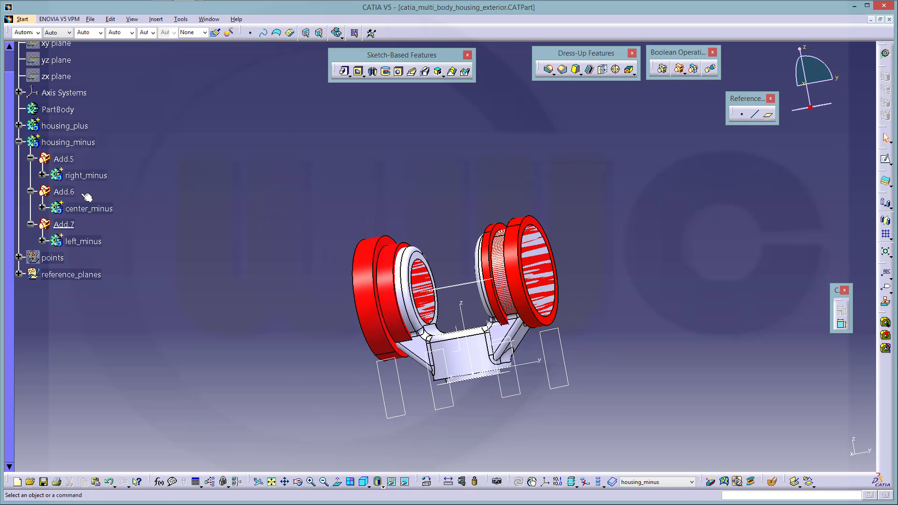
left_click(42, 175)
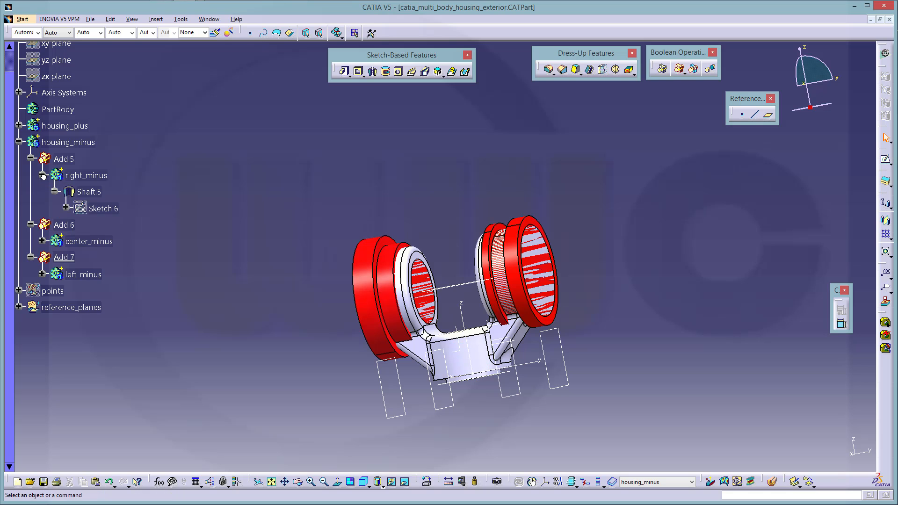
left_click(99, 210)
In Sketch.6, change diameters D 112, D 94 and D 42 to 62, 47 and 21
double_click(100, 210)
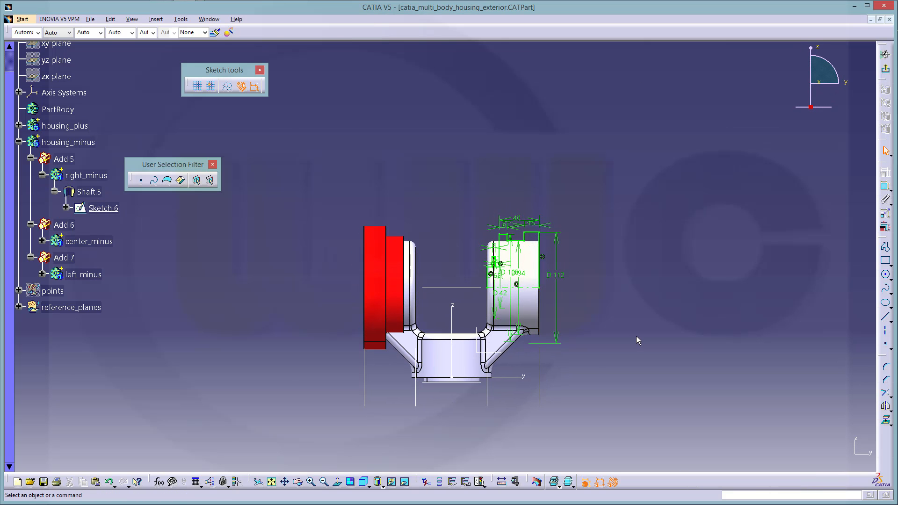
middle_click_drag(629, 306, 355, 115)
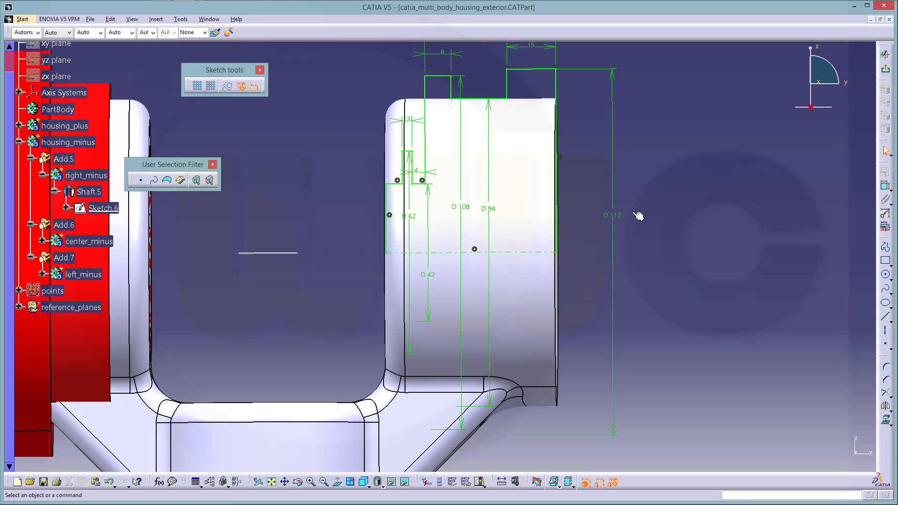
left_click(611, 219)
double_click(611, 219)
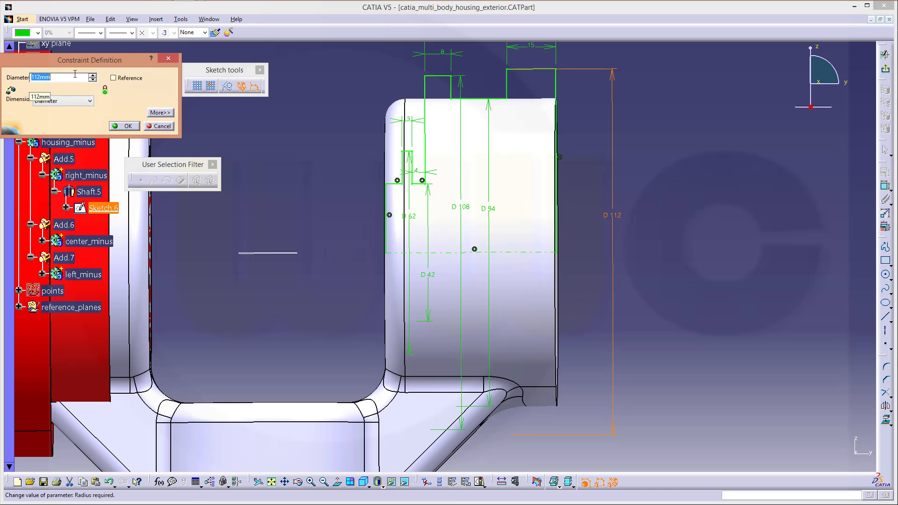
type("62")
key("Return")
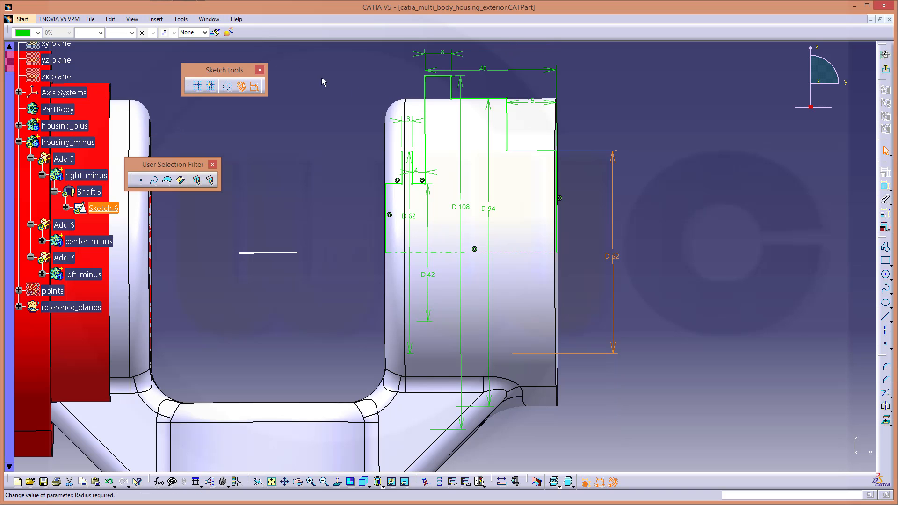
double_click(489, 206)
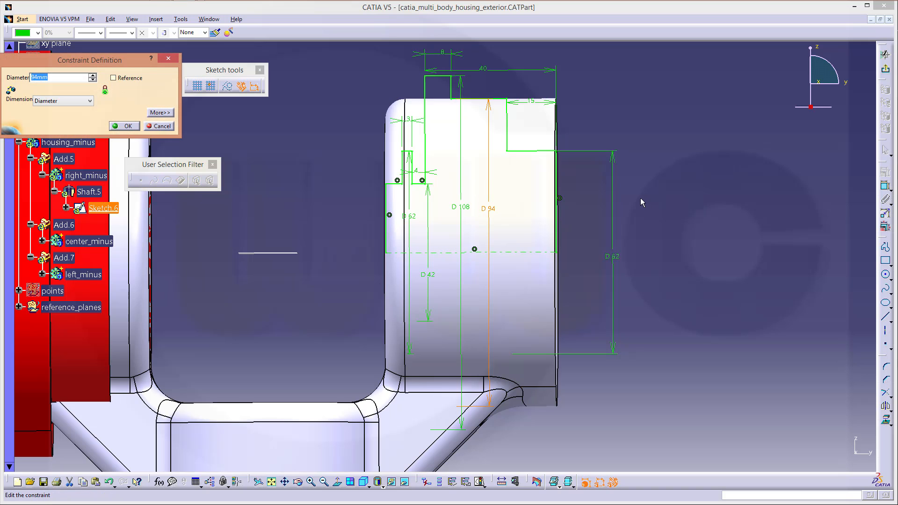
type("47")
key("Return")
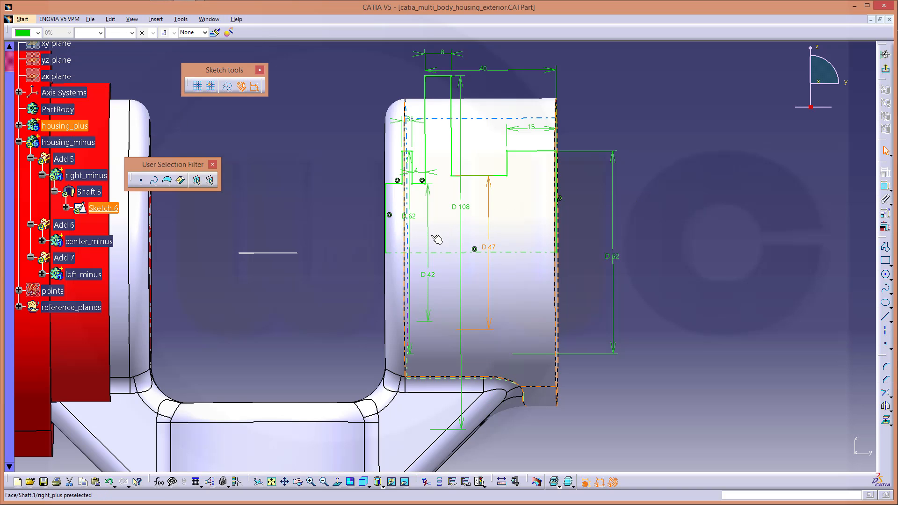
double_click(433, 278)
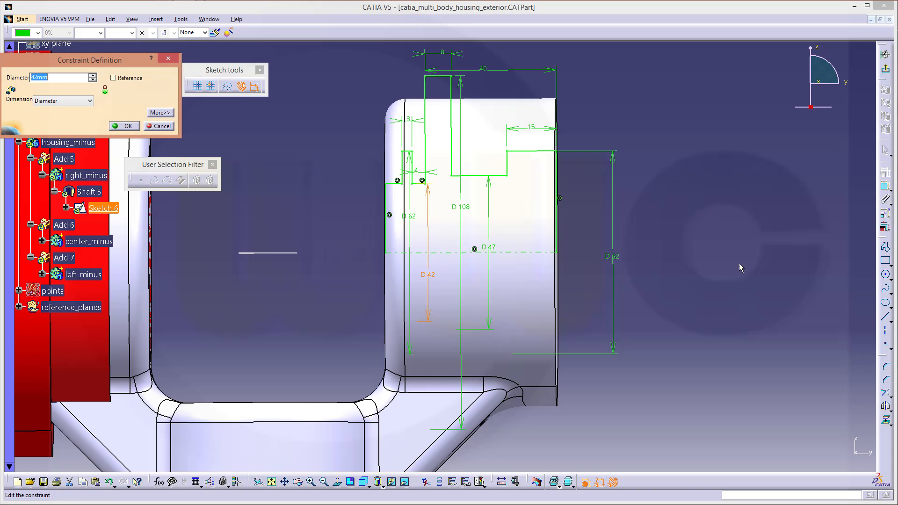
type("21")
key("Return")
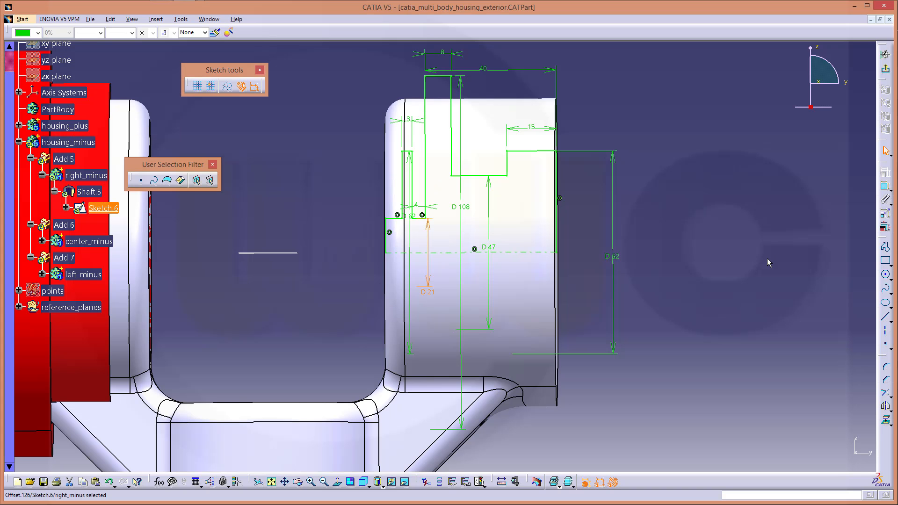
Set the D 108 diameter to 54 and D 62 to 31, then exit the sketch
middle_click_drag(451, 283, 412, 220)
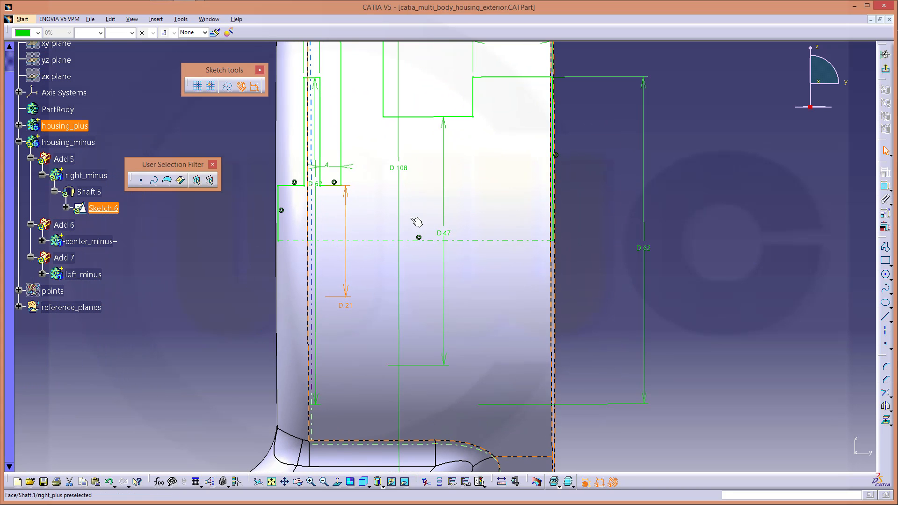
double_click(403, 169)
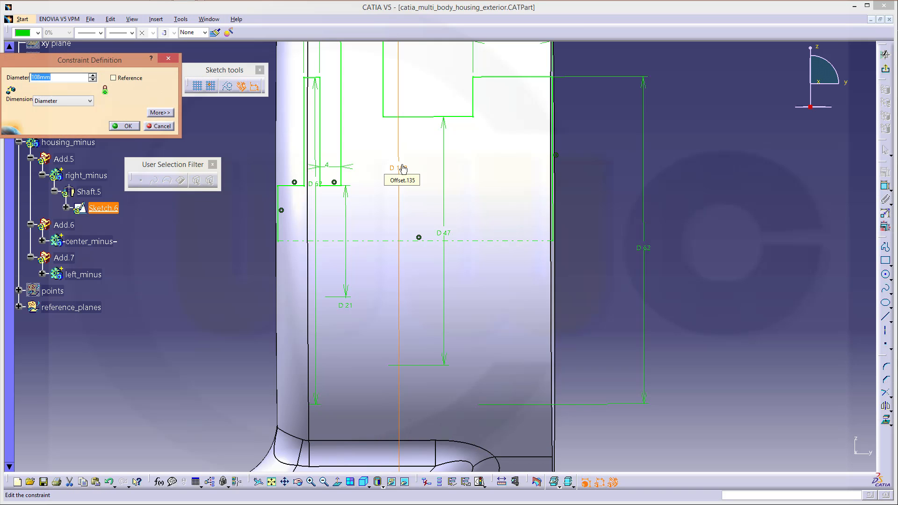
key("Return")
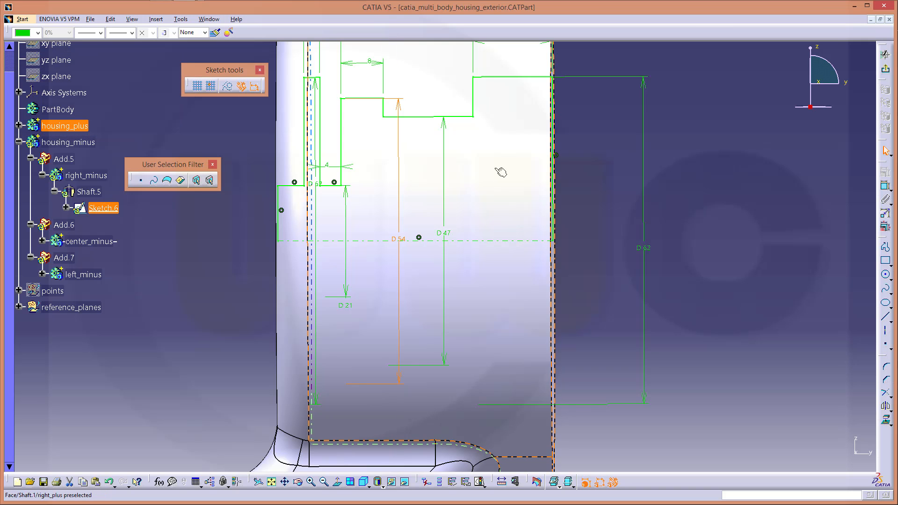
middle_click_drag(500, 212, 498, 208)
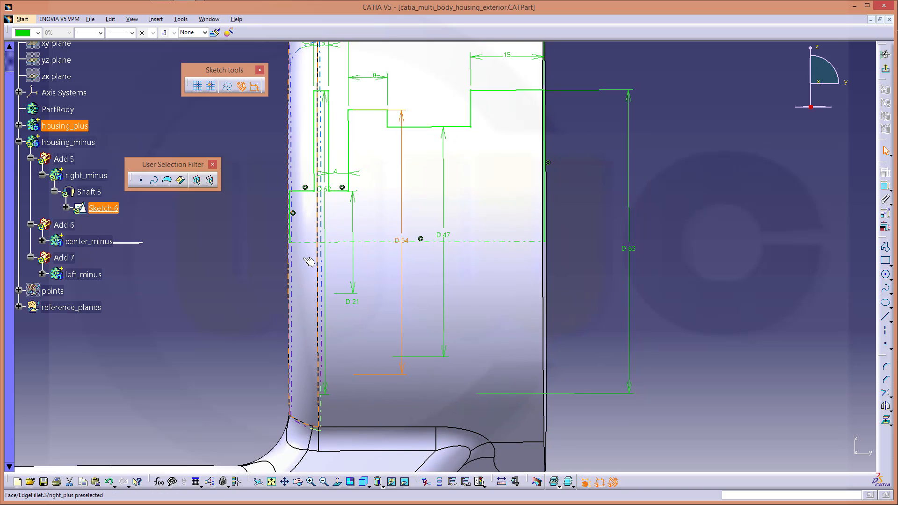
mouse_move(304, 258)
middle_mouse_down()
mouse_move(293, 202)
mouse_move(355, 279)
middle_mouse_up()
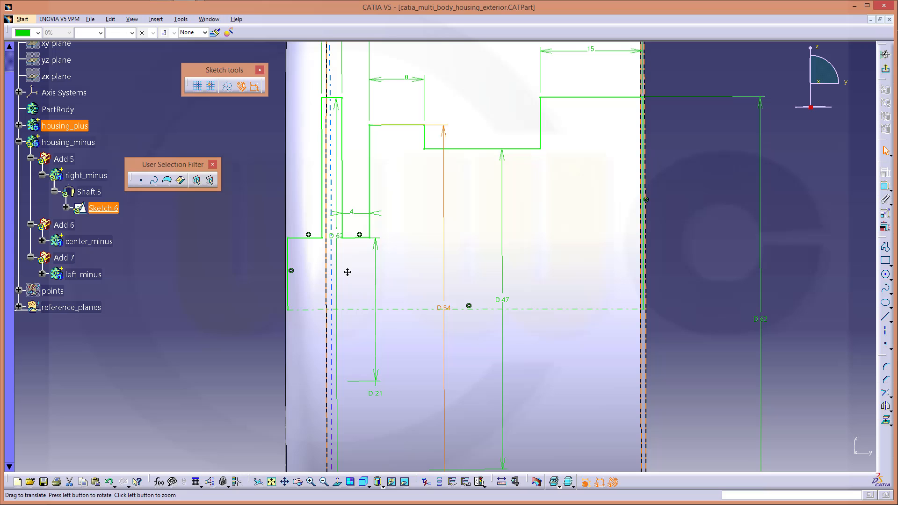
double_click(335, 237)
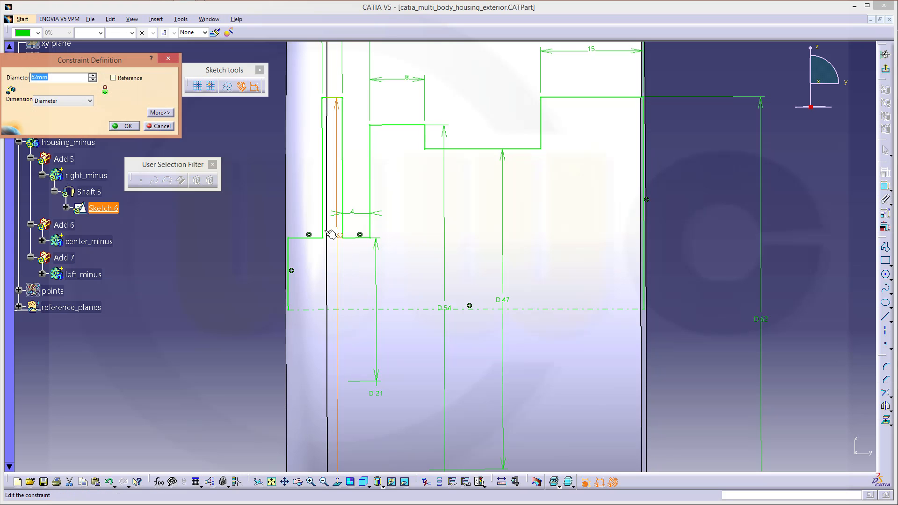
type("31")
key("Return")
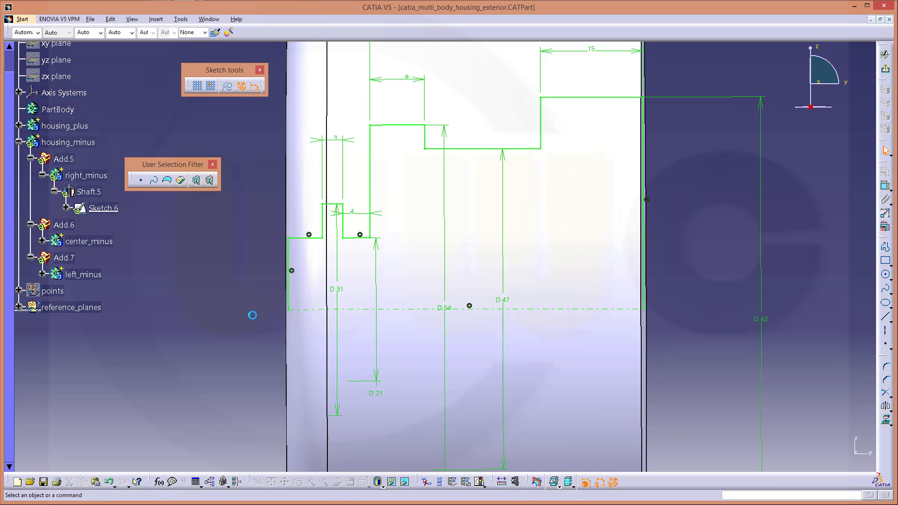
left_click(885, 55)
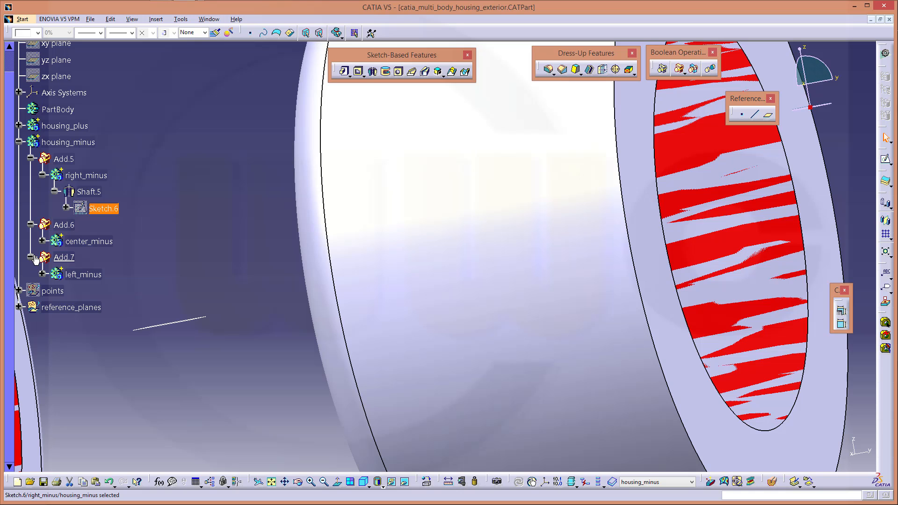
Open Sketch.8 of left_minus and hide housing_plus to see the profile
left_click(42, 275)
double_click(102, 307)
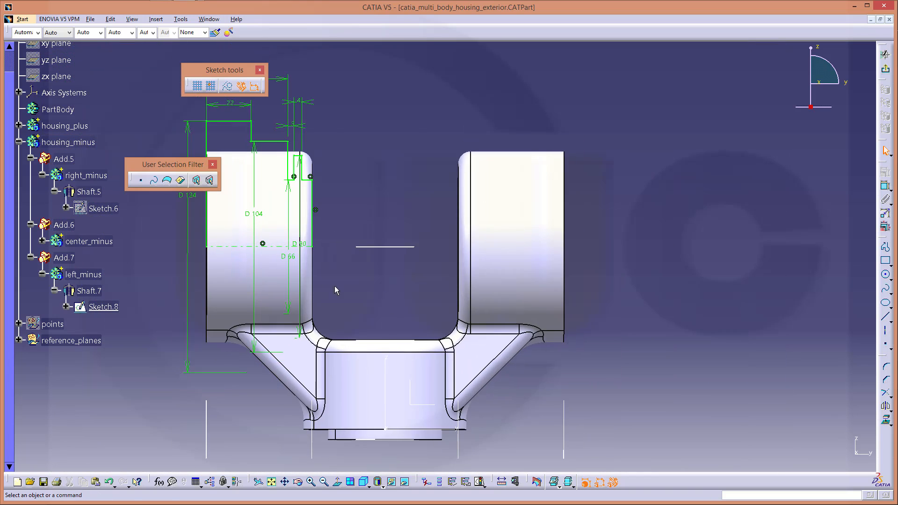
middle_click_drag(335, 286, 436, 263)
right_click(86, 129)
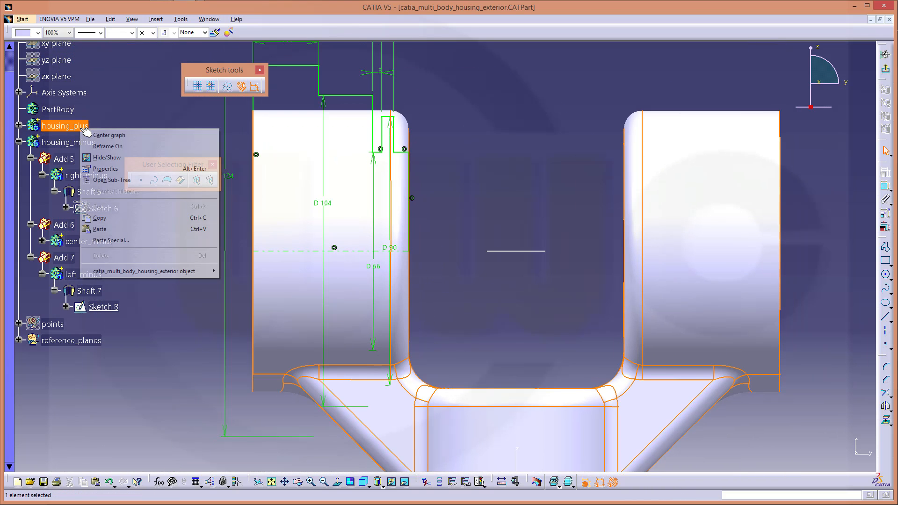
left_click(107, 155)
mouse_move(330, 202)
middle_mouse_down()
mouse_move(381, 211)
mouse_move(394, 249)
mouse_move(488, 313)
mouse_move(492, 249)
middle_mouse_up()
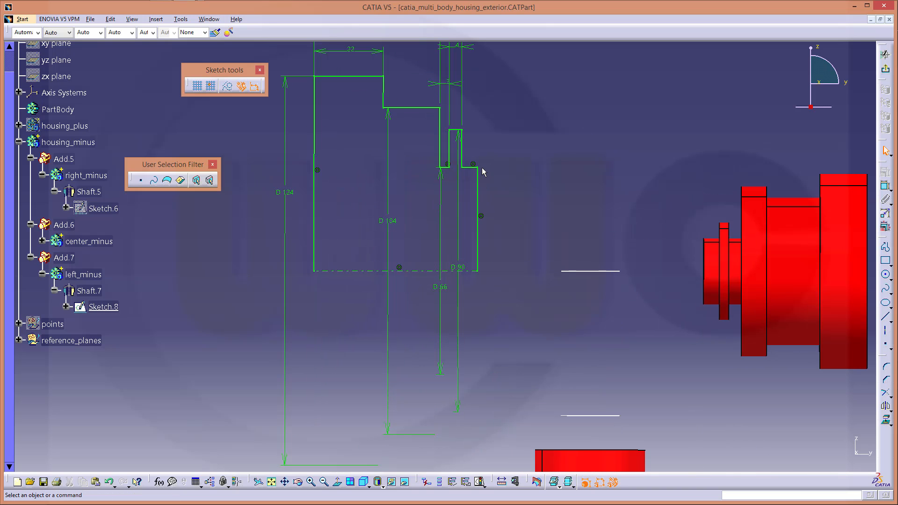
Change diameters 90, 66, 104 and 124 to 45, 33, 52 and 62, then exit the sketch
double_click(458, 267)
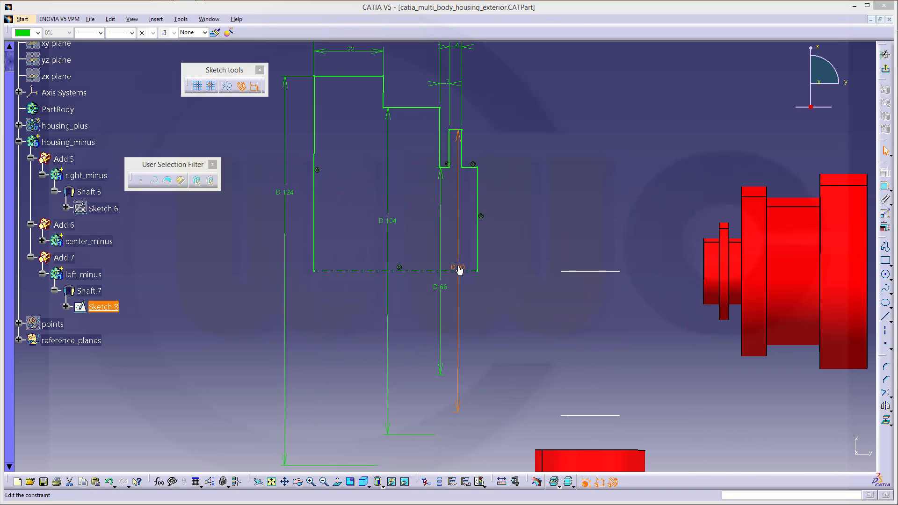
type("45")
key("Return")
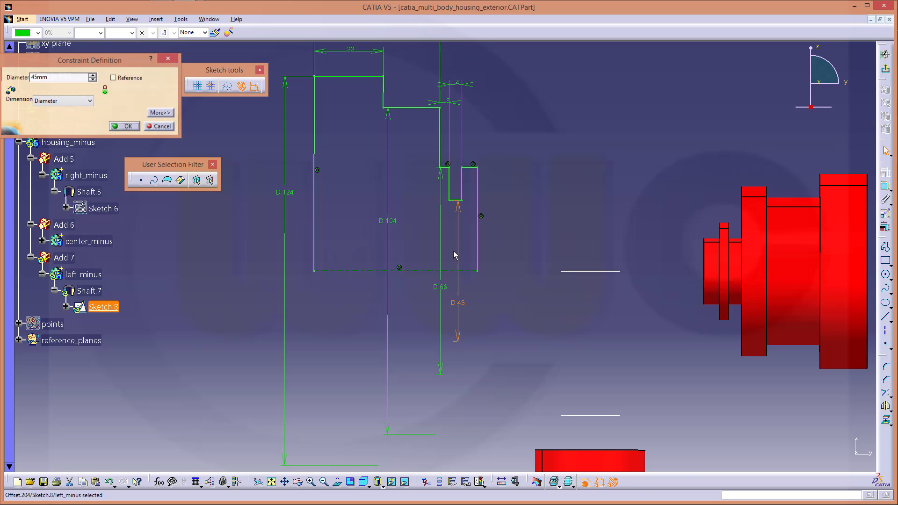
double_click(442, 286)
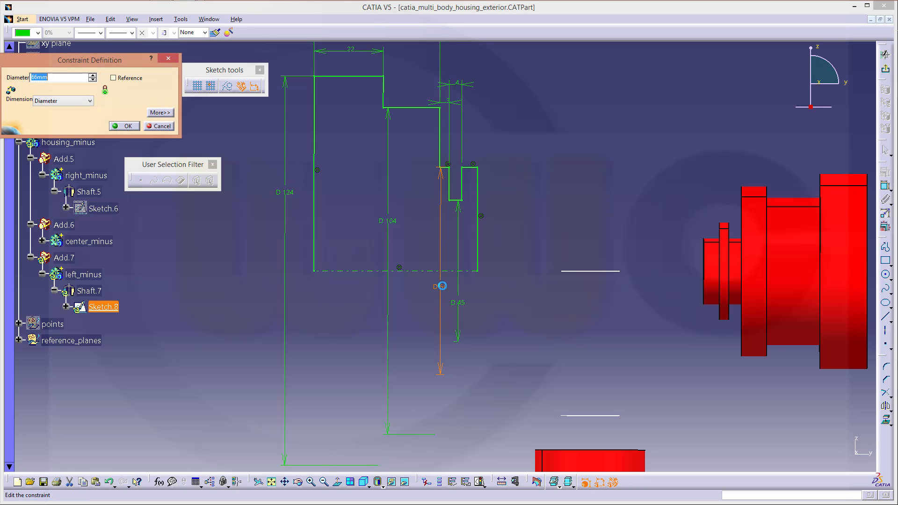
type("33")
key("Return")
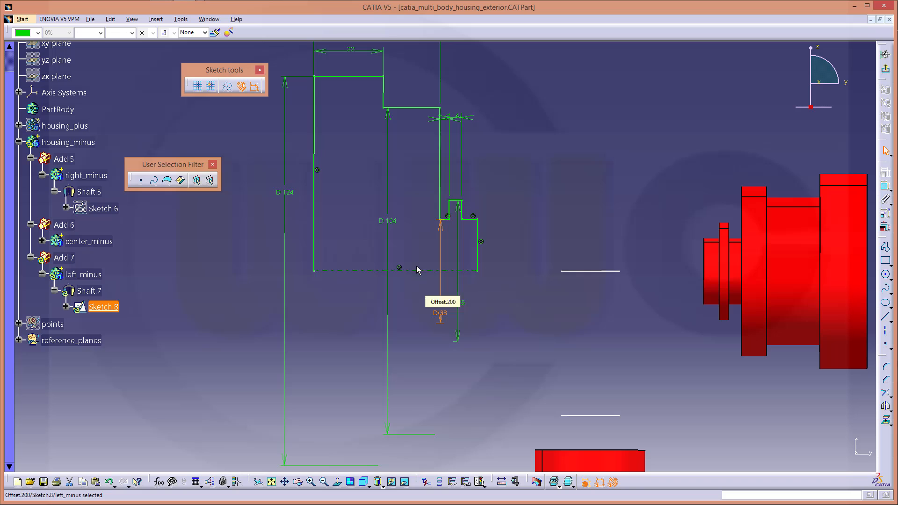
double_click(391, 227)
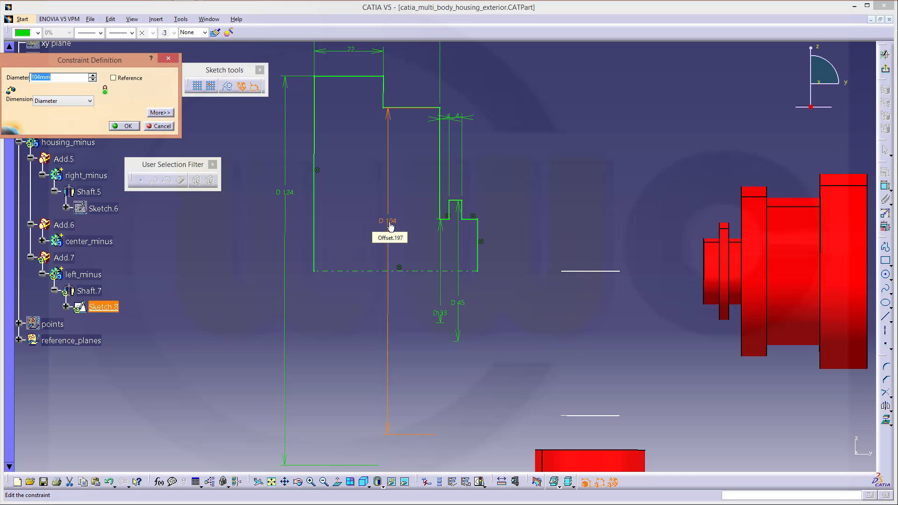
type("52")
key("Return")
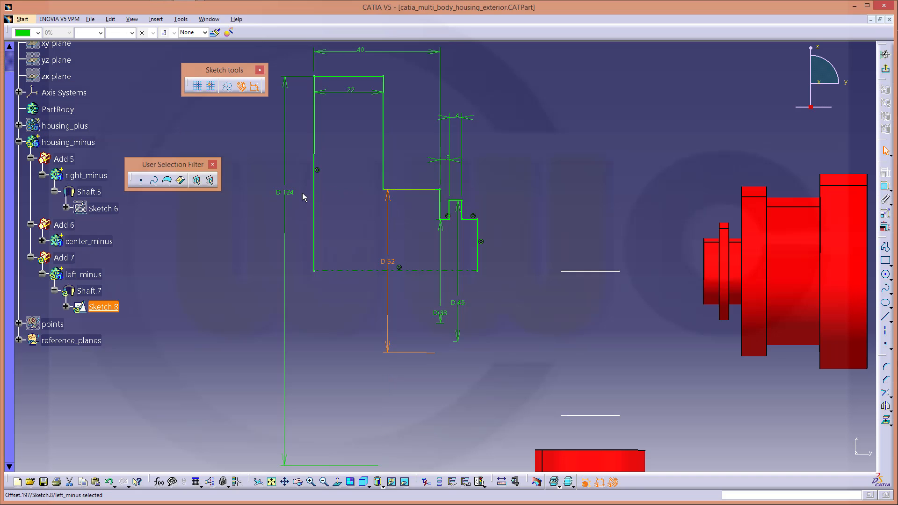
double_click(293, 195)
type("62")
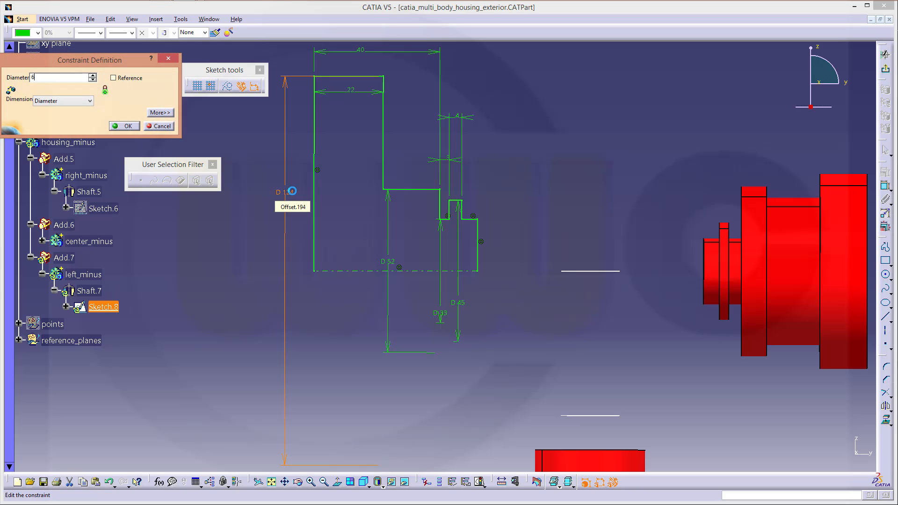
key("Return")
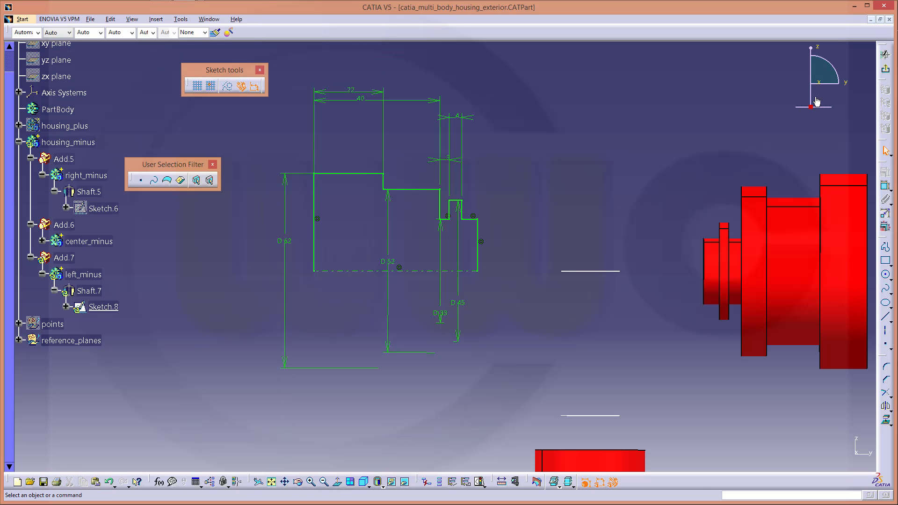
left_click(885, 69)
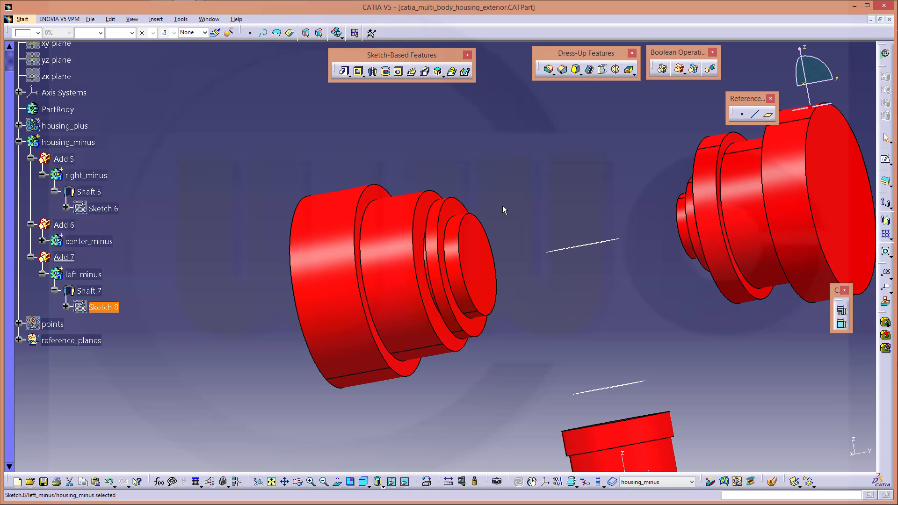
Show housing_plus again and orbit to inspect the bores
right_click(70, 126)
left_click(113, 157)
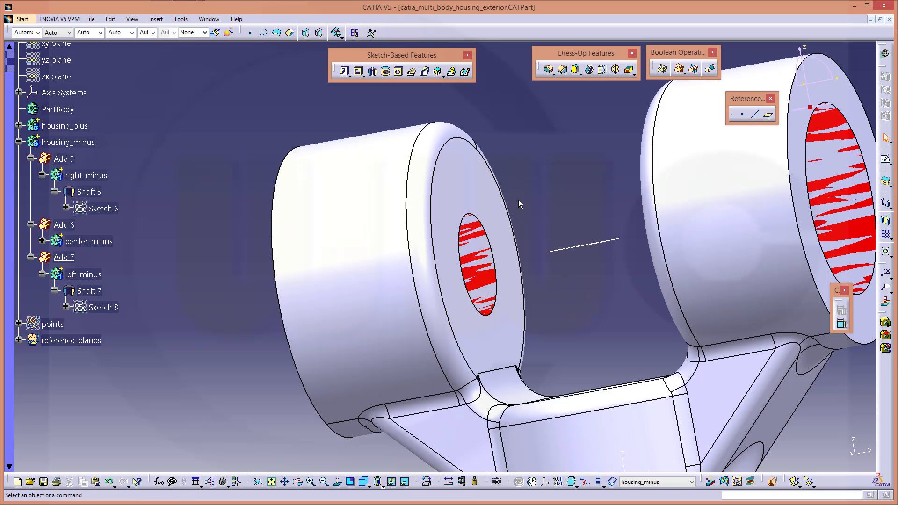
middle_click_drag(520, 201, 480, 286)
left_click(467, 253)
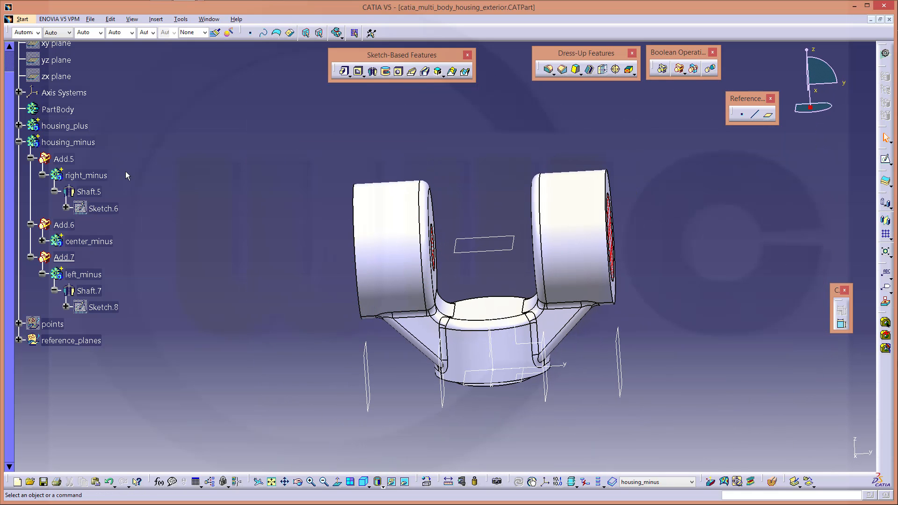
left_click(75, 126)
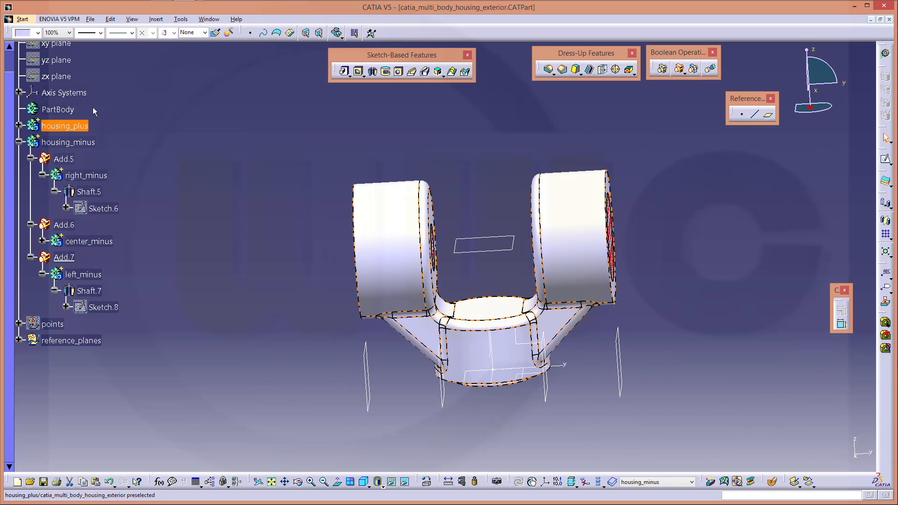
Make housing_plus 50% transparent and collapse housing_minus in the tree
left_click(70, 32)
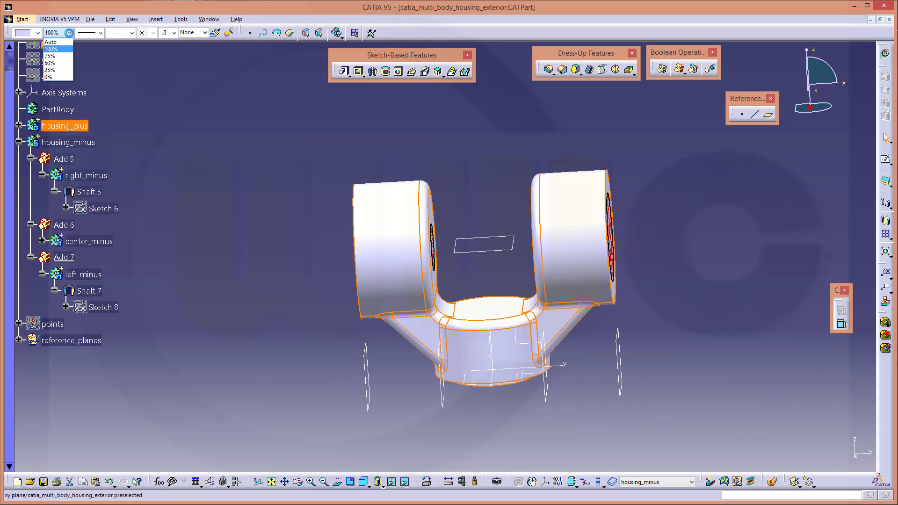
left_click(50, 63)
middle_click_drag(285, 189, 295, 213)
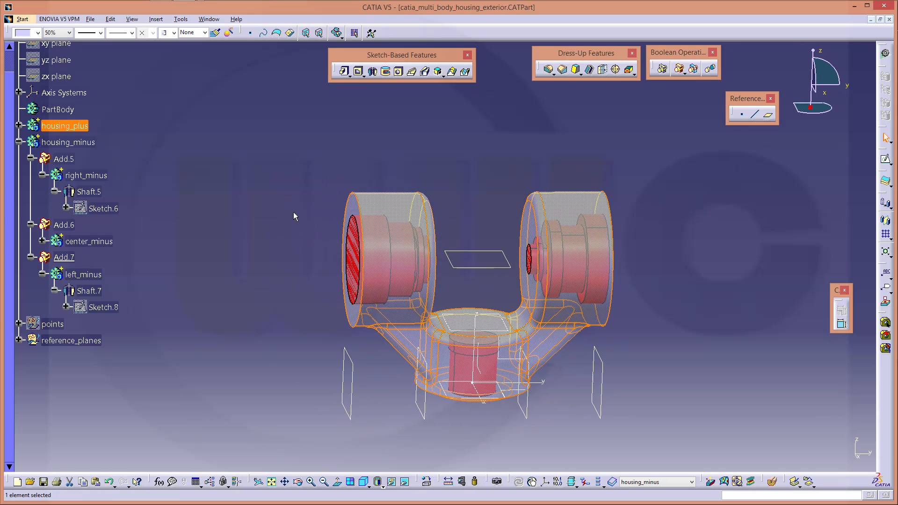
left_click(32, 224)
left_click(32, 241)
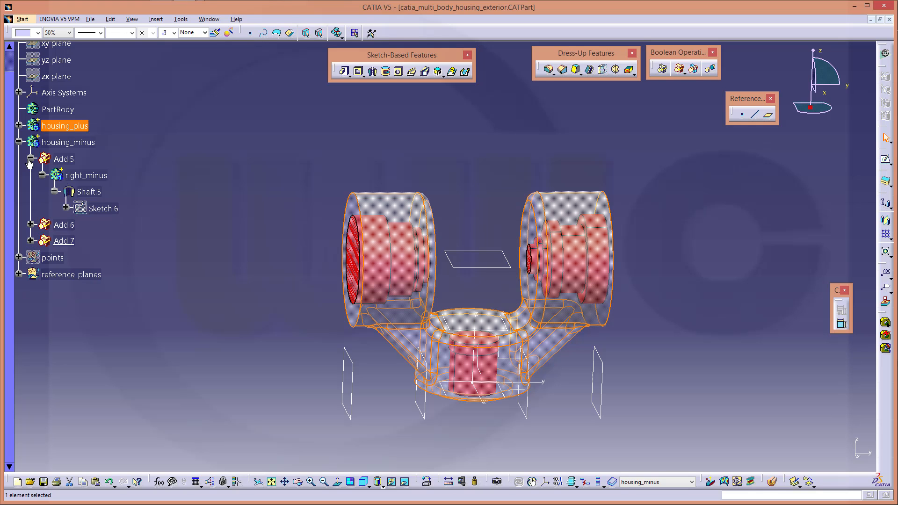
left_click(19, 142)
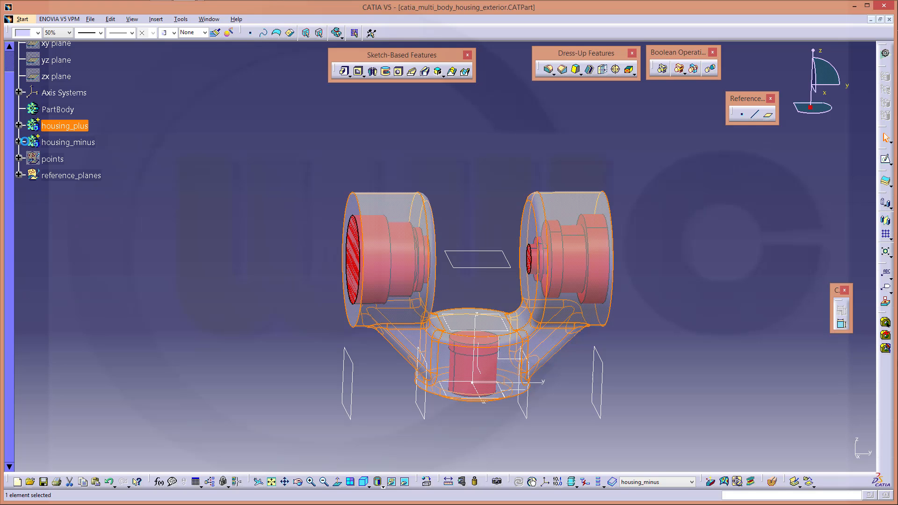
left_click(183, 152)
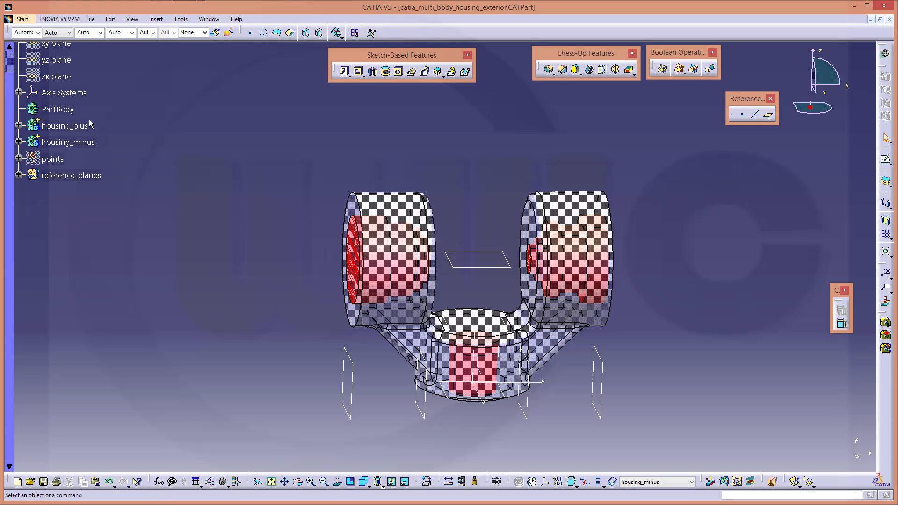
Insert a new body, Body.11, dismissing the aggregation rules warning
left_click(156, 19)
left_click(166, 43)
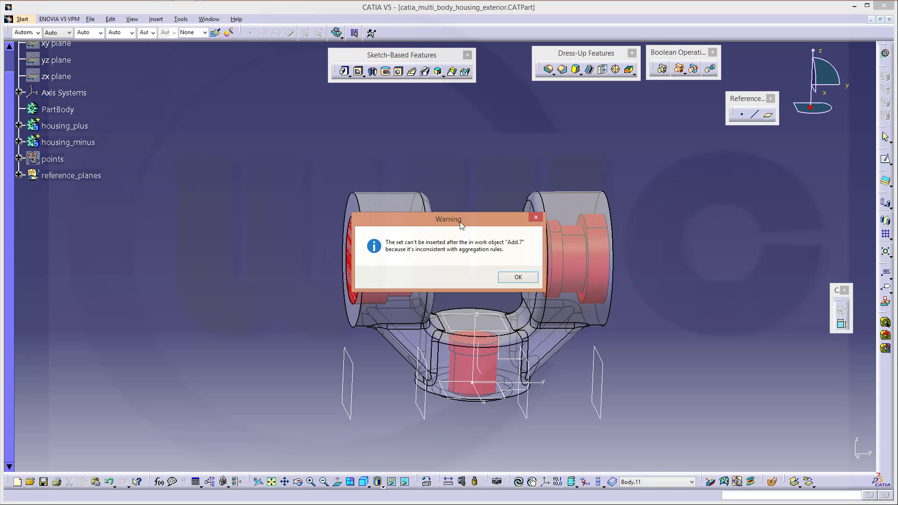
left_click(518, 278)
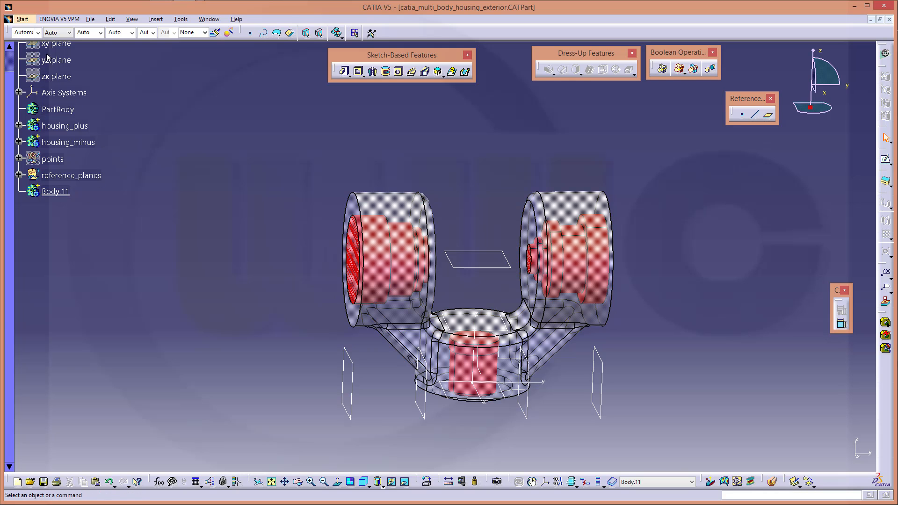
scroll(46, 54, "up", 3)
Reorder the part's children so Body.11 sits directly below PartBody
right_click(77, 117)
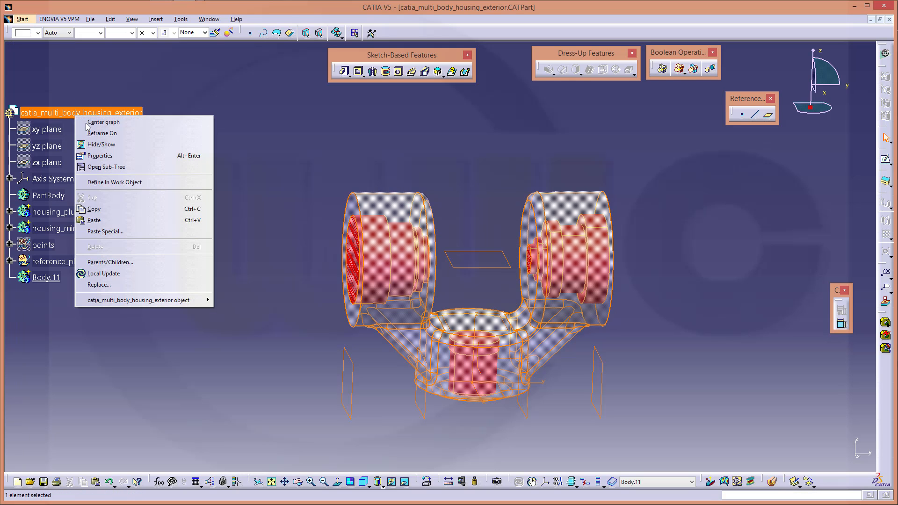
mouse_move(151, 303)
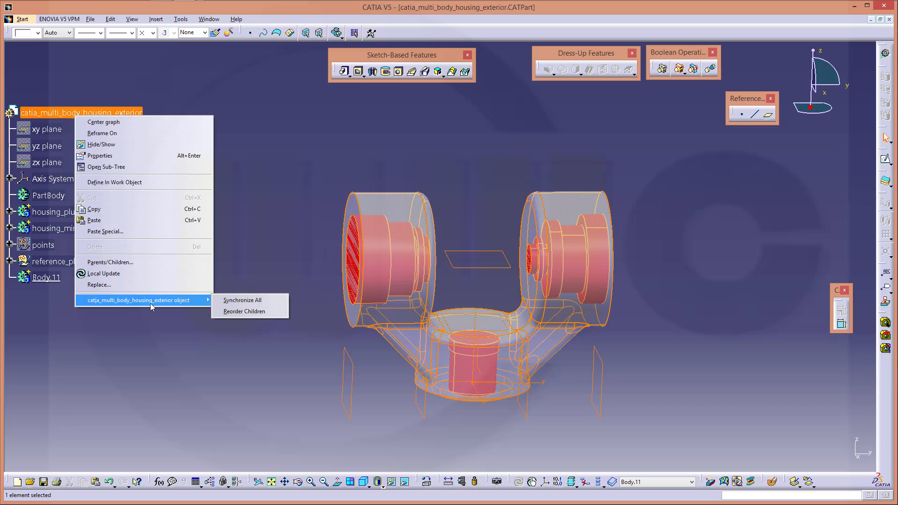
left_click(223, 313)
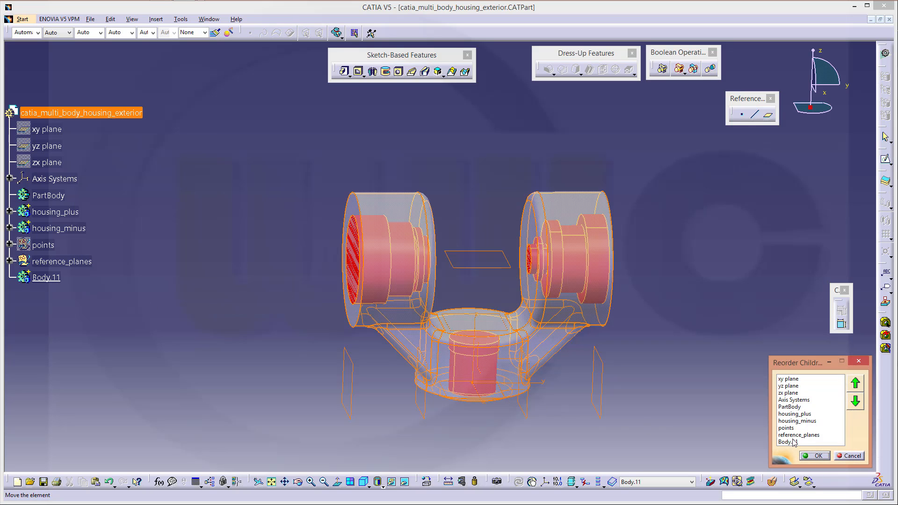
left_click(791, 442)
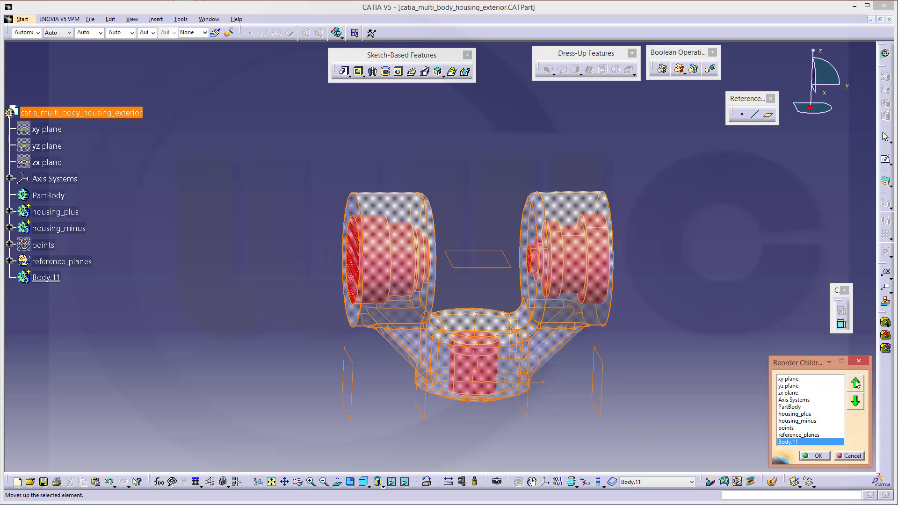
left_click(856, 383)
left_click(856, 383)
left_click(856, 383)
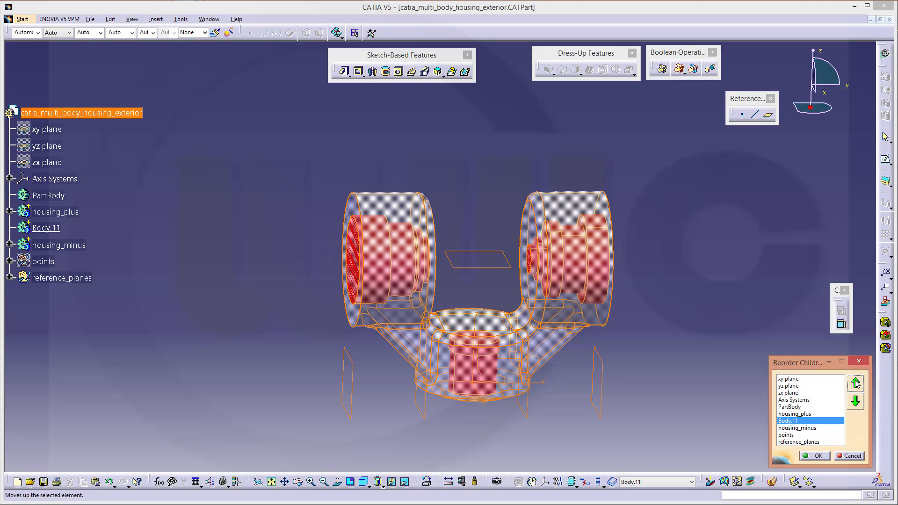
left_click(855, 383)
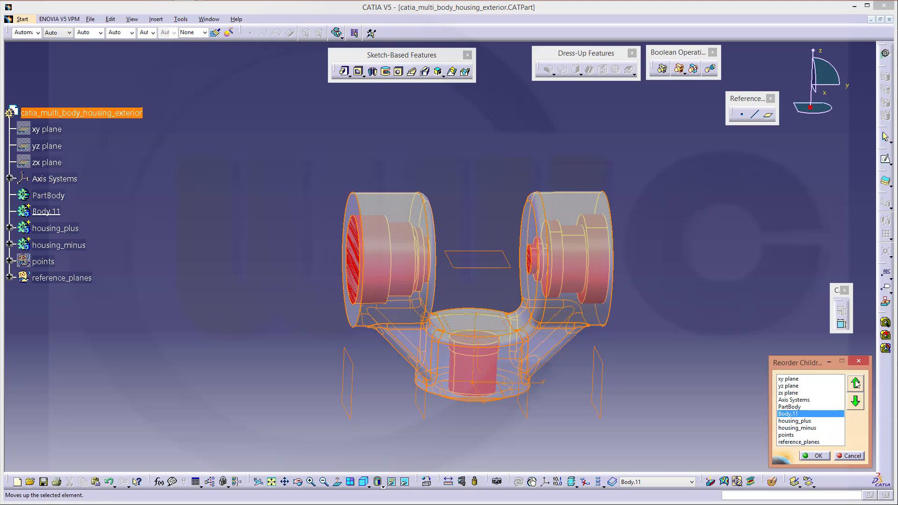
left_click(815, 455)
left_click(50, 212)
Change Body.11's feature name to housing_raw in its Properties
right_click(50, 212)
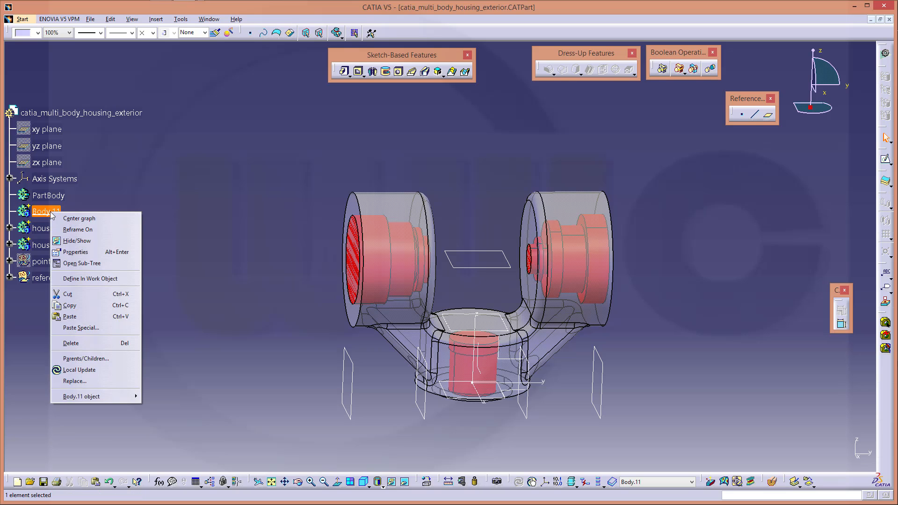
left_click(85, 252)
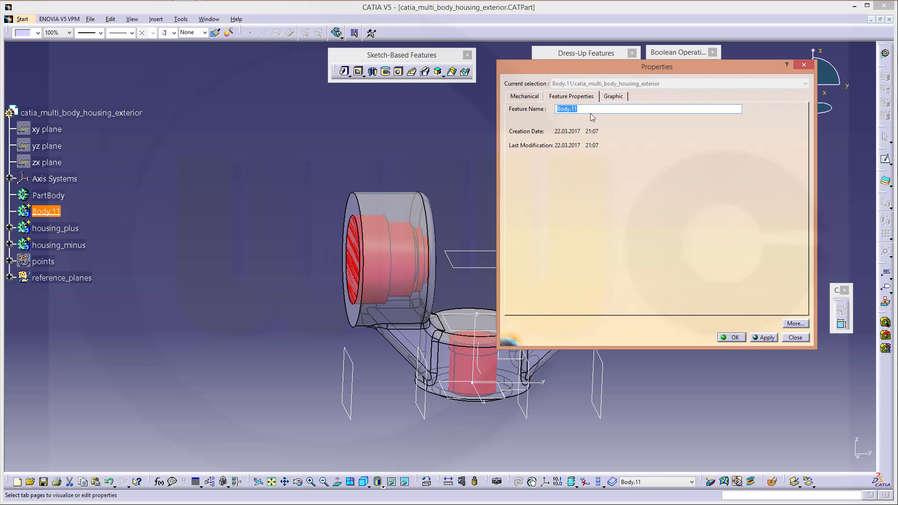
left_click_drag(579, 109, 552, 118)
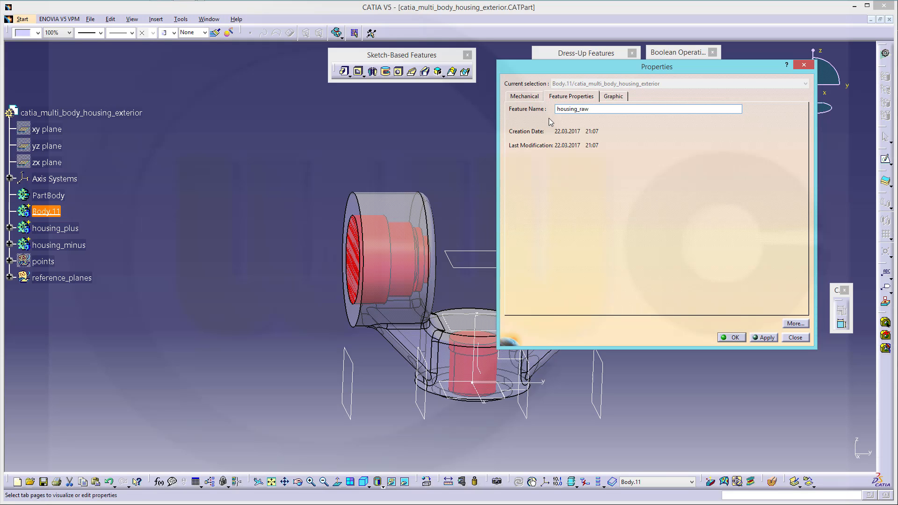
key("Return")
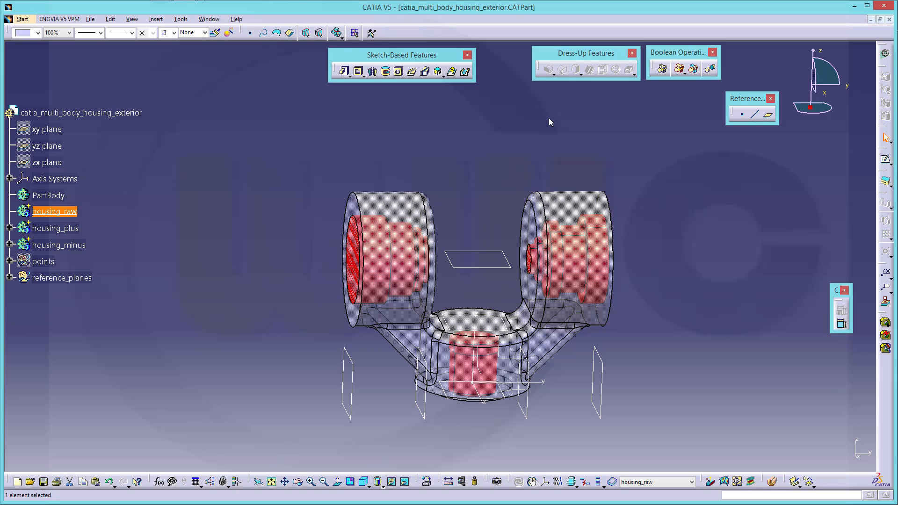
left_click(279, 154)
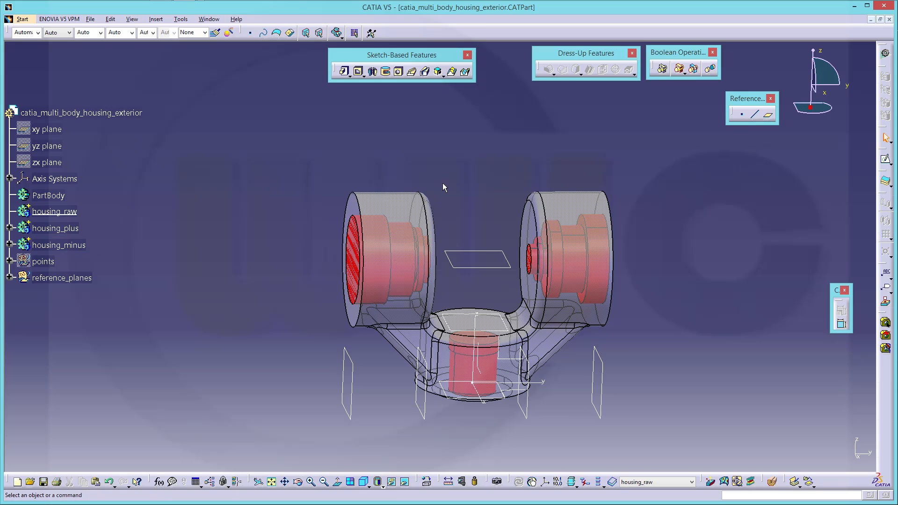
Boolean-add housing_plus into housing_raw
left_click(55, 229)
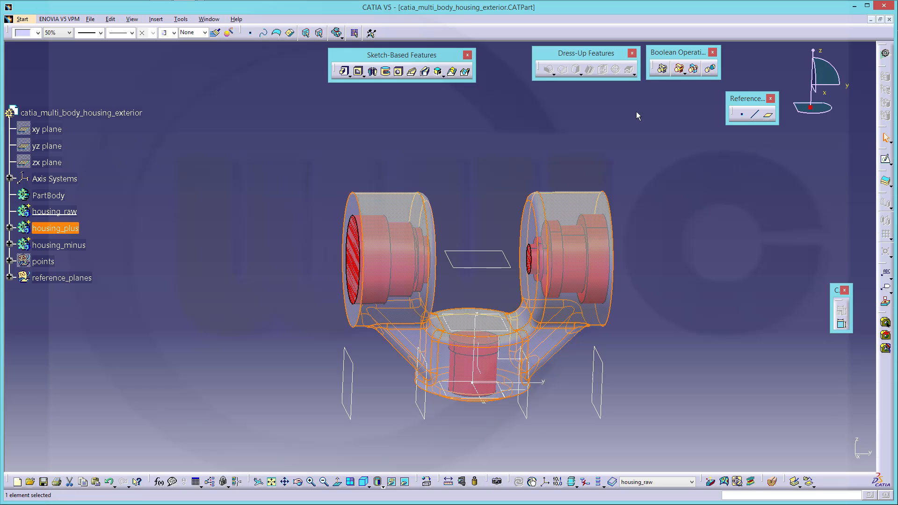
left_click(681, 70)
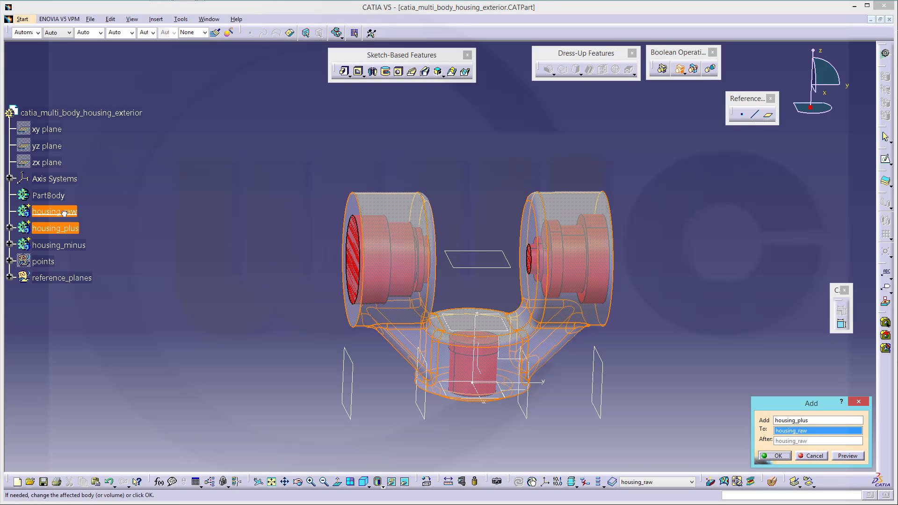
left_click(778, 456)
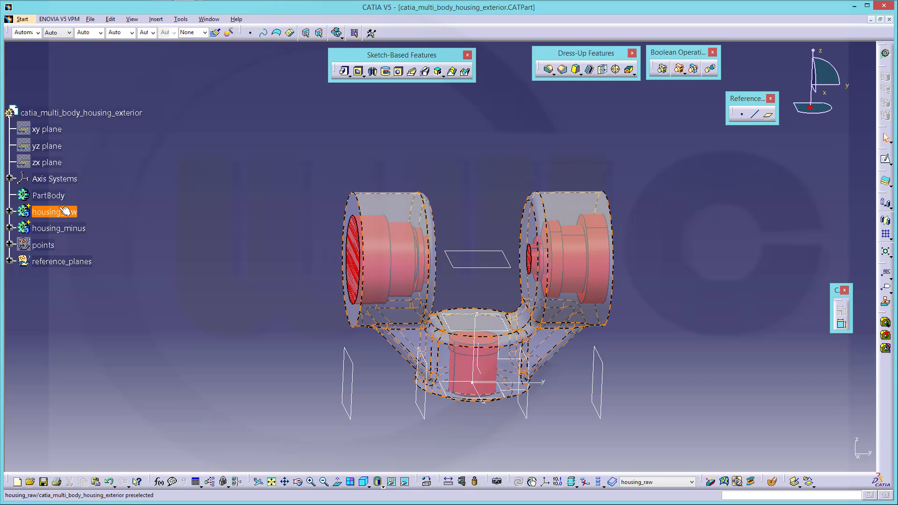
Remove housing_minus from housing_raw and orbit to see the cut bores
left_click(685, 72)
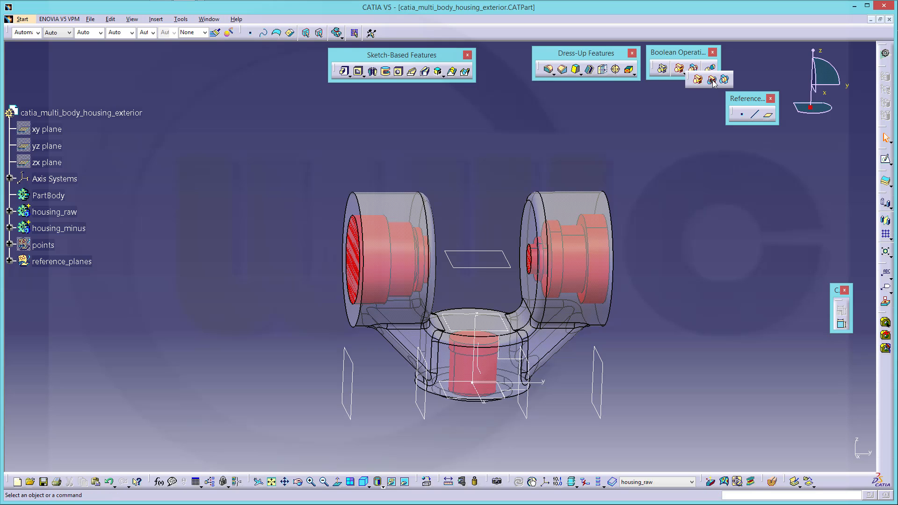
left_click(712, 80)
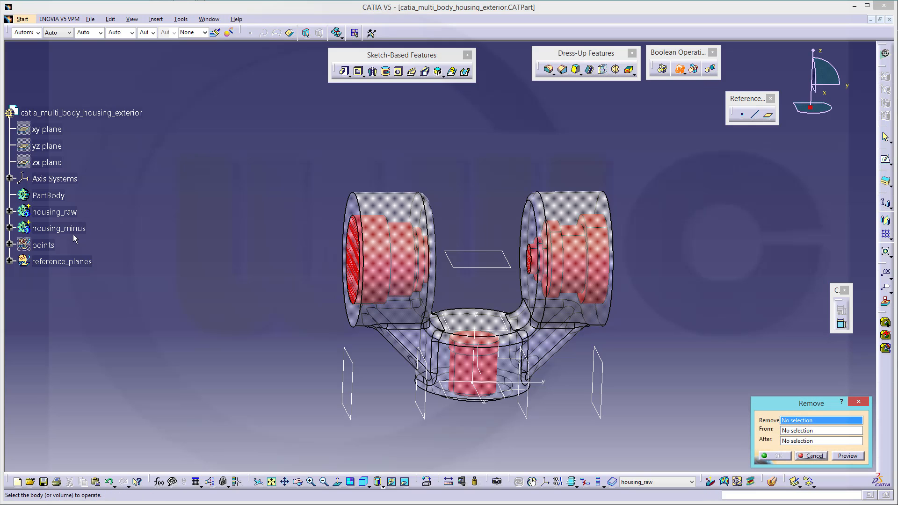
left_click(74, 231)
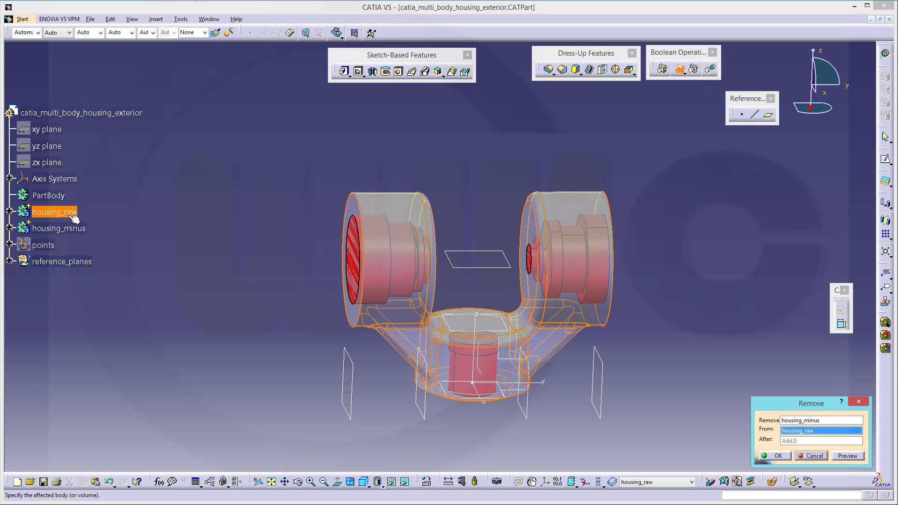
left_click(776, 456)
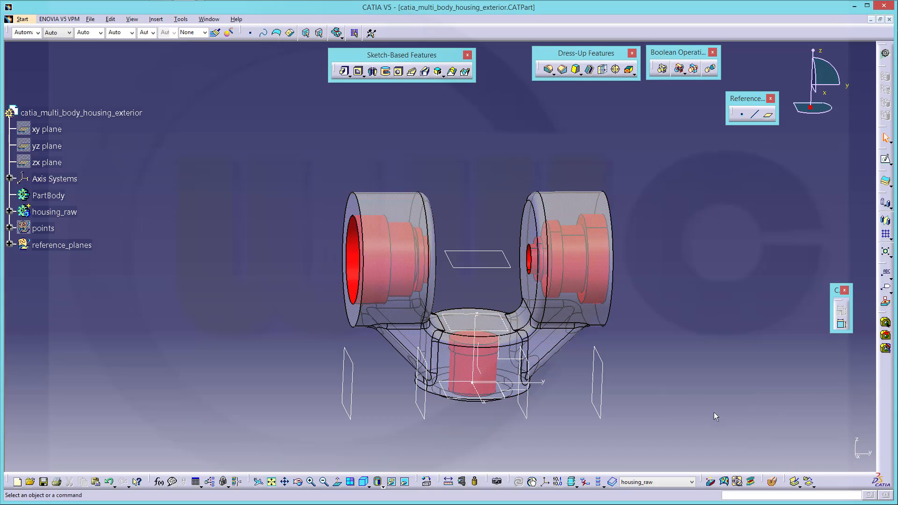
middle_click_drag(448, 242, 369, 219)
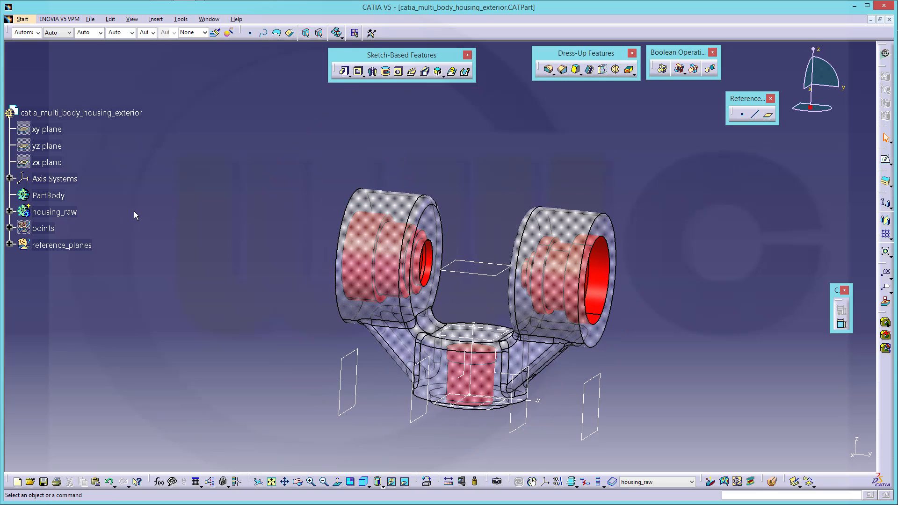
Expand housing_raw to show Add.8 and Remove.1, then start a chamfer
left_click(10, 212)
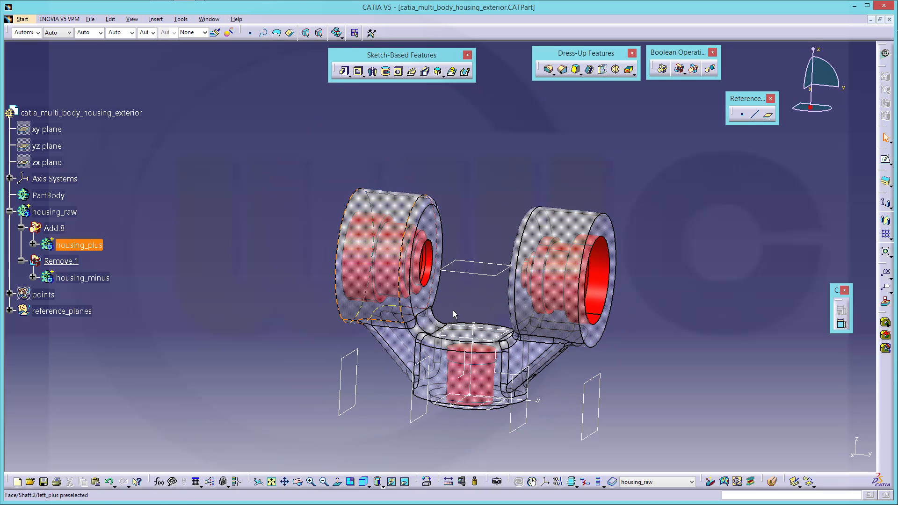
middle_click_drag(663, 278, 613, 265)
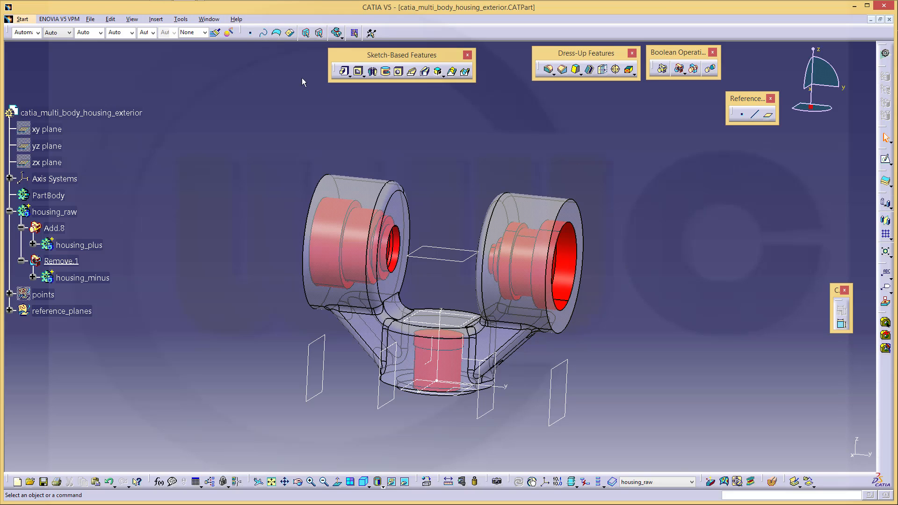
left_click(563, 75)
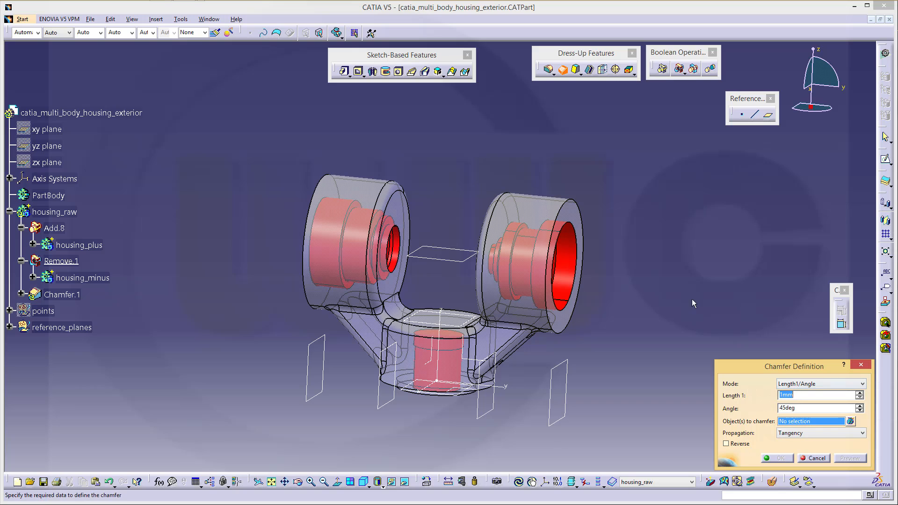
Chamfer five bore edges at 1 mm × 45° and orbit back to a front view
left_click(577, 298)
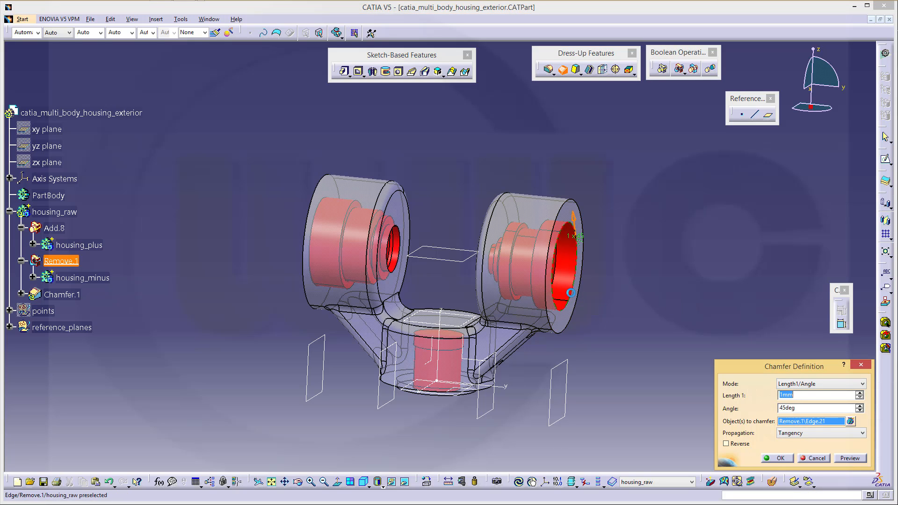
left_click(404, 251)
middle_click_drag(473, 213, 515, 220)
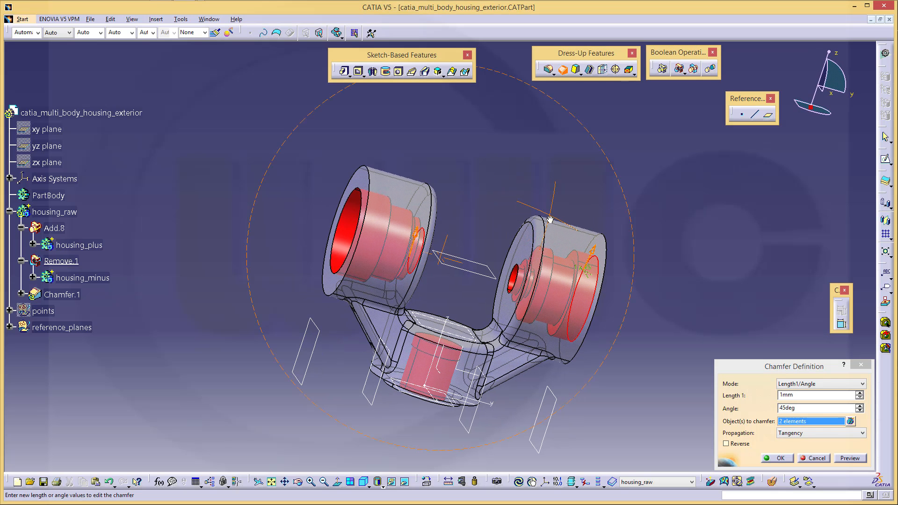
left_click(515, 282)
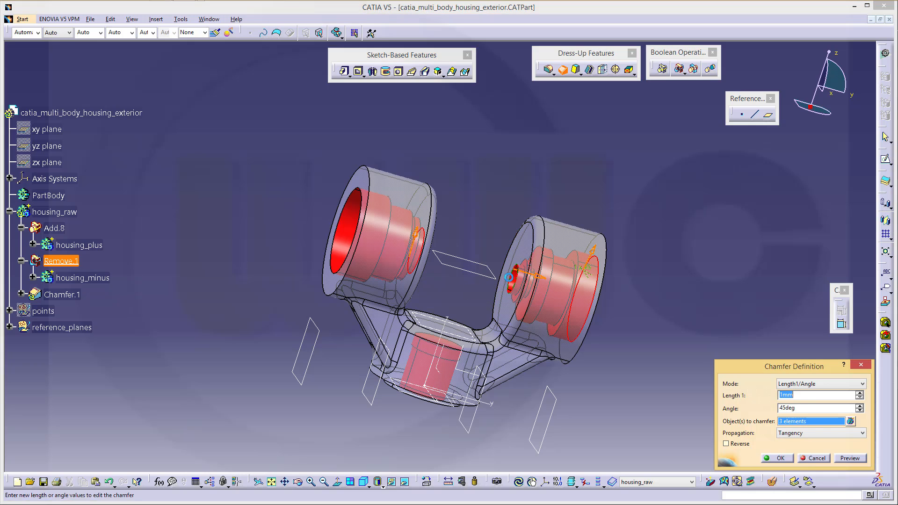
left_click(349, 201)
middle_click_drag(454, 257, 448, 347)
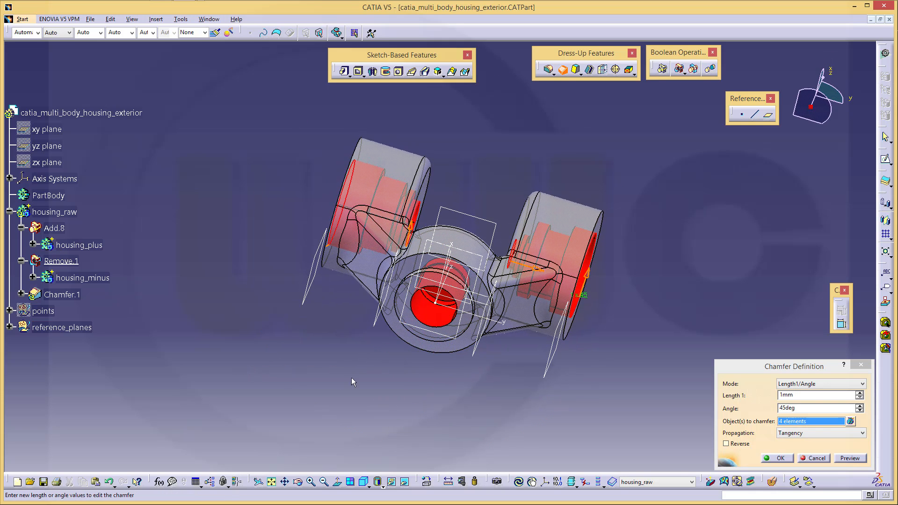
left_click(479, 339)
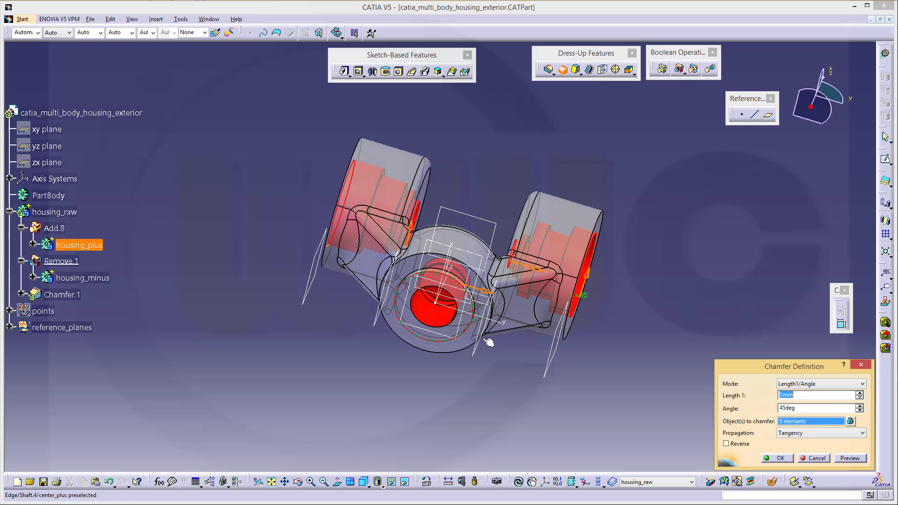
left_click(780, 458)
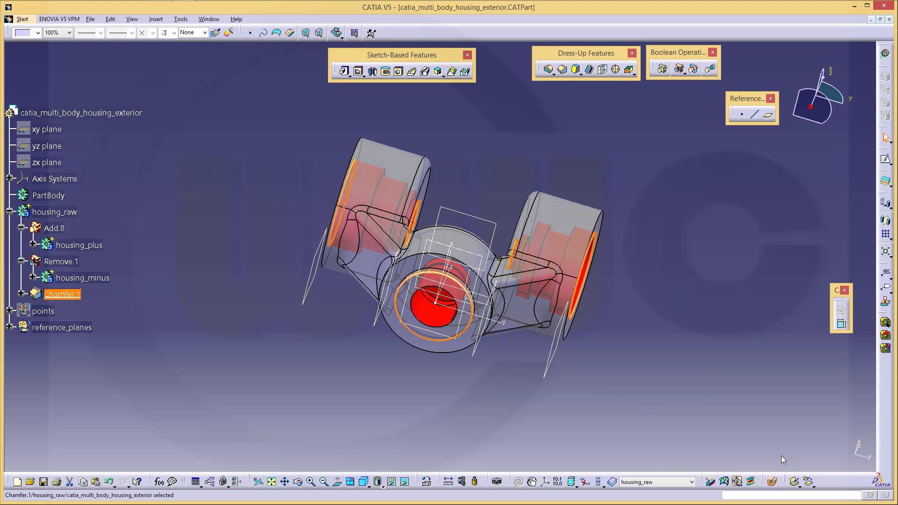
left_click(644, 380)
middle_click_drag(303, 199, 450, 303)
middle_click_drag(461, 270, 494, 374)
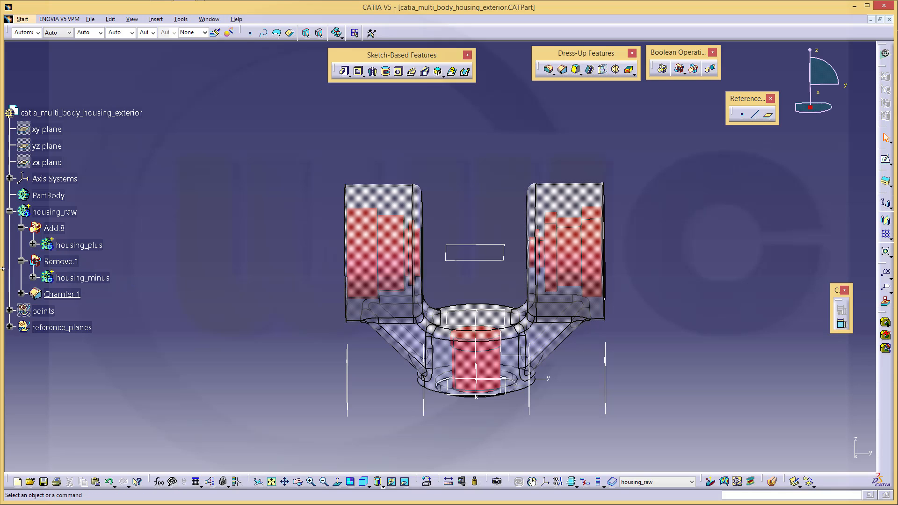
Define housing_minus as in-work object, show only its body, and start an Edge Fillet
right_click(88, 277)
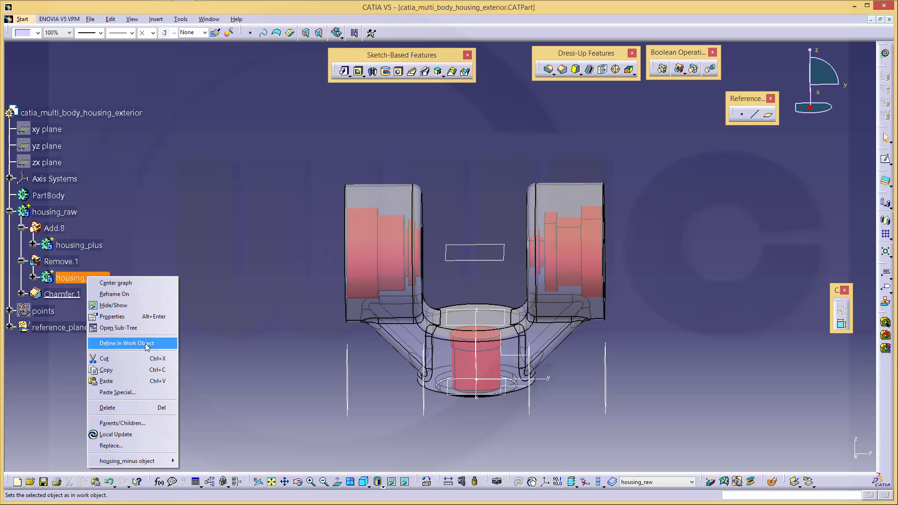
left_click(145, 344)
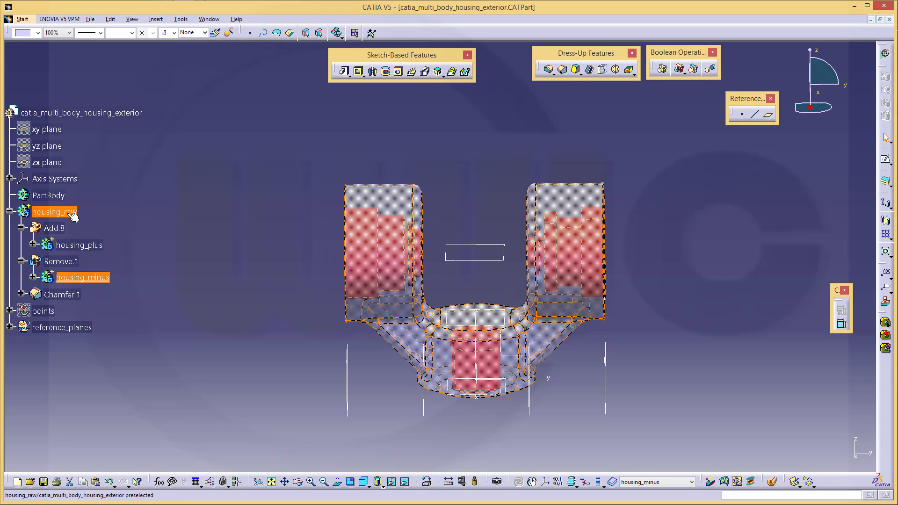
left_click(600, 485)
middle_click_drag(436, 365, 383, 327)
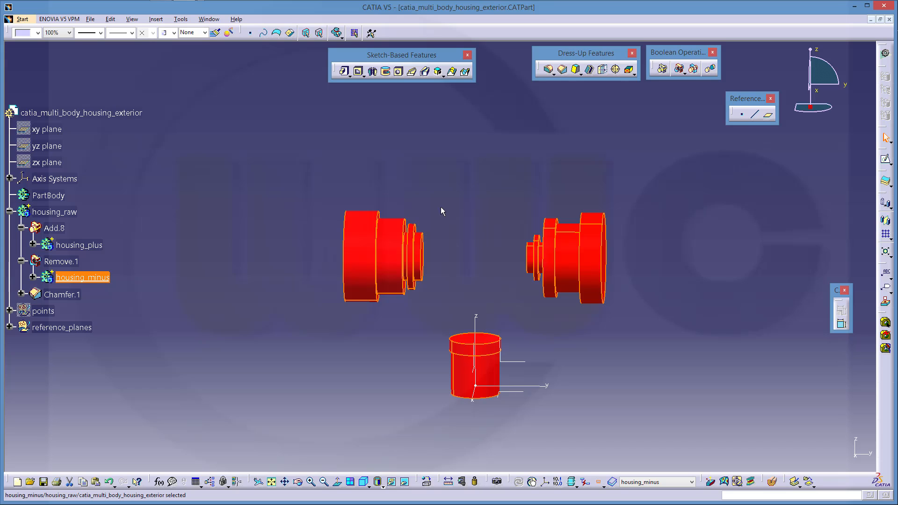
left_click(548, 70)
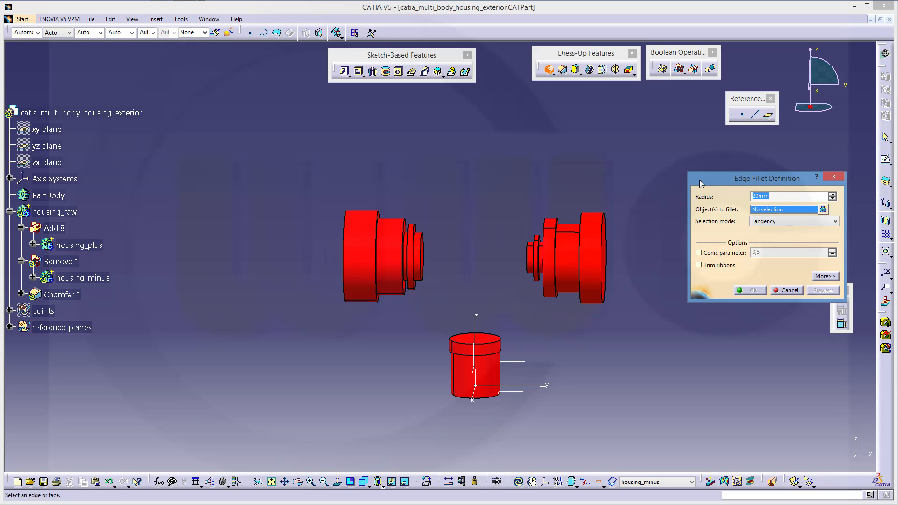
Round the shaft edge with a 5 mm edge fillet
type("5")
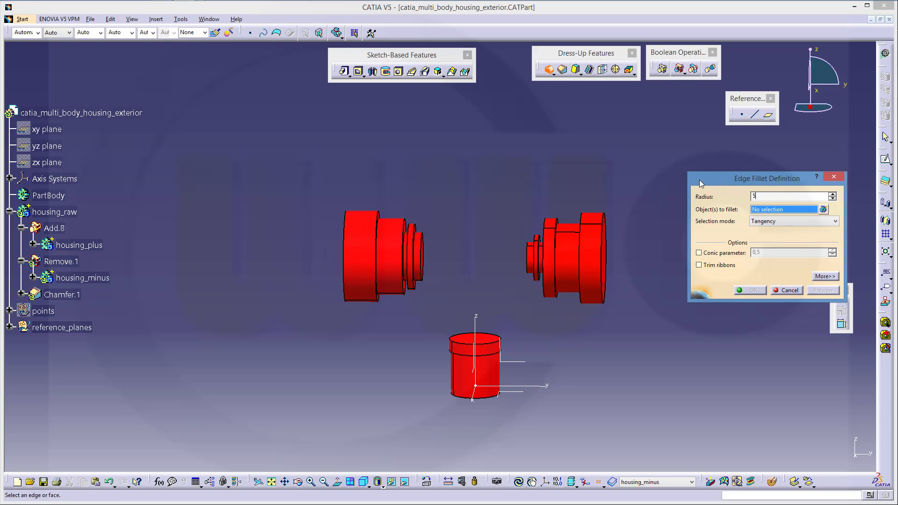
left_click(411, 222)
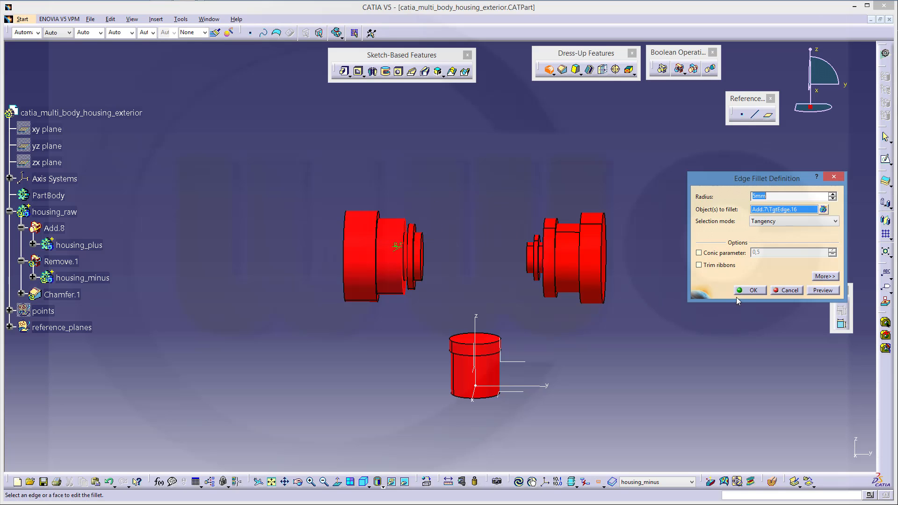
left_click(751, 291)
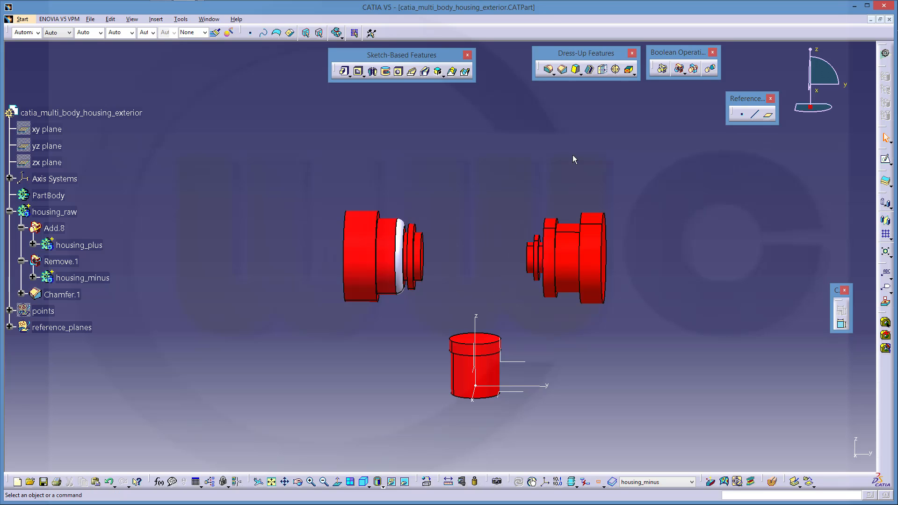
Drop the started chamfer and fillet the two flange edges at 2 mm
left_click(563, 69)
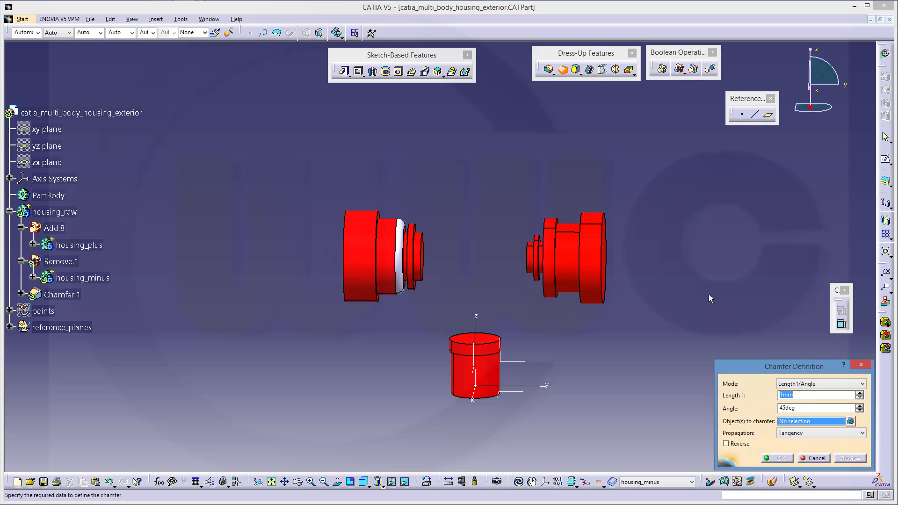
left_click(815, 458)
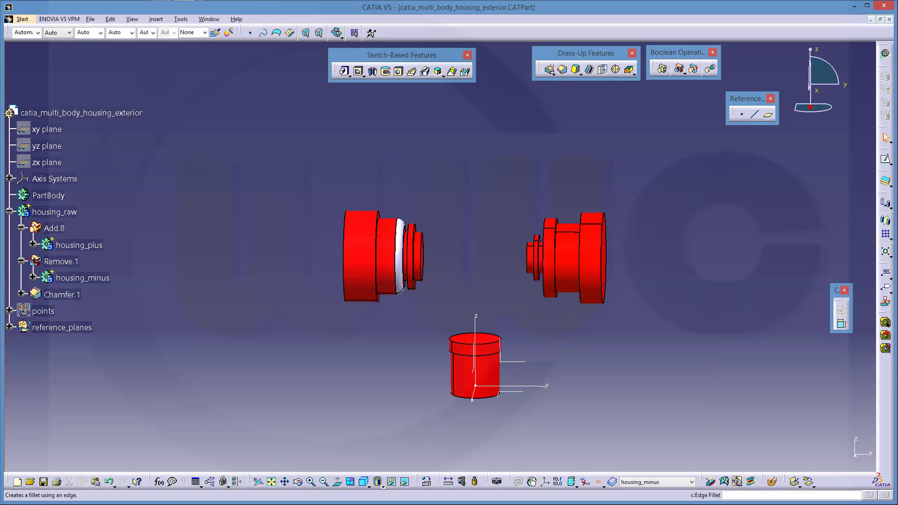
left_click(549, 70)
left_click(804, 197)
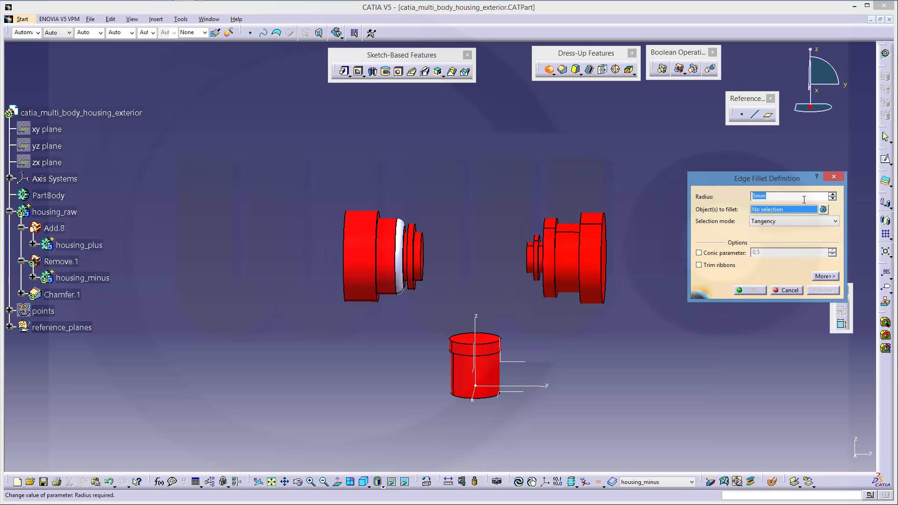
type("2")
middle_click_drag(566, 188, 568, 131)
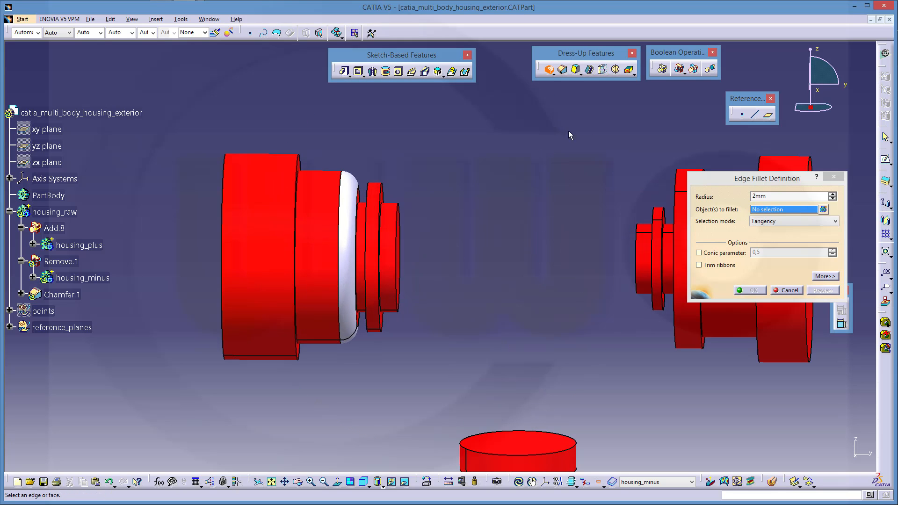
middle_click_drag(640, 161, 389, 189)
left_click(451, 222)
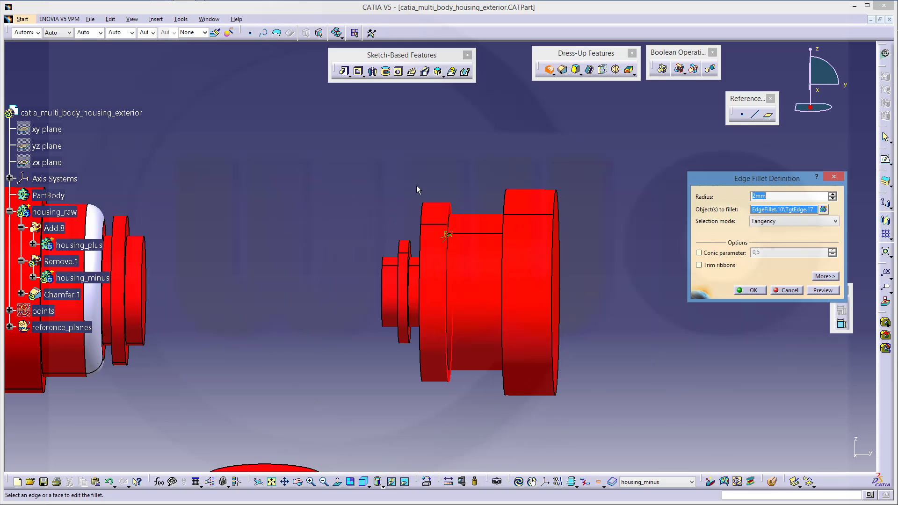
left_click(422, 223)
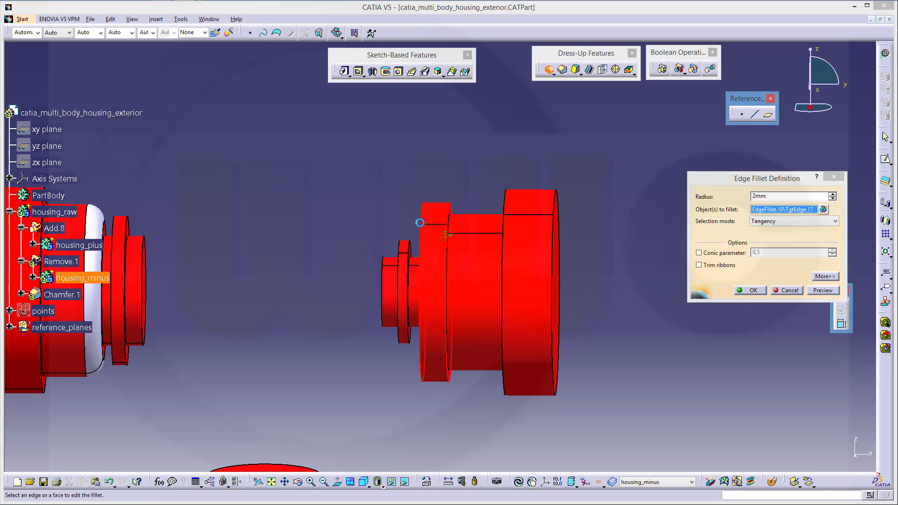
left_click(757, 290)
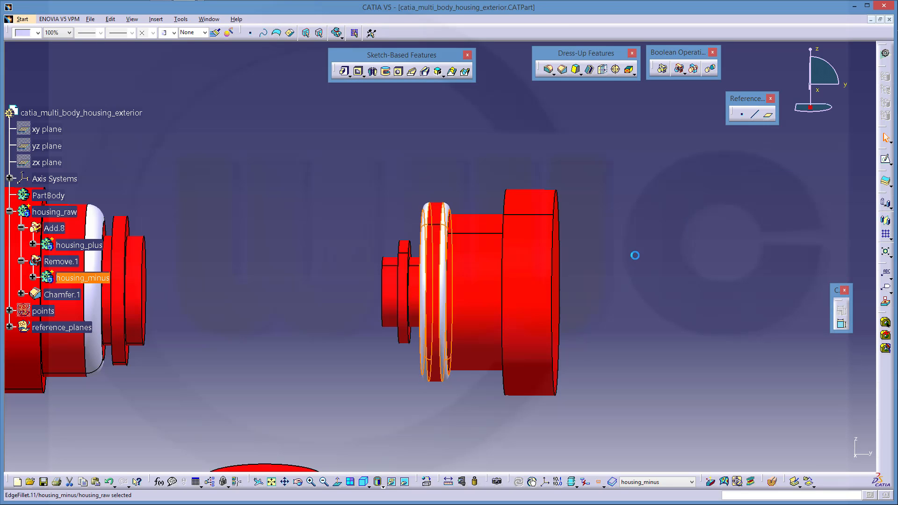
Fillet the two top edges of the small cylinder at 1 mm
middle_click_drag(633, 255, 526, 324)
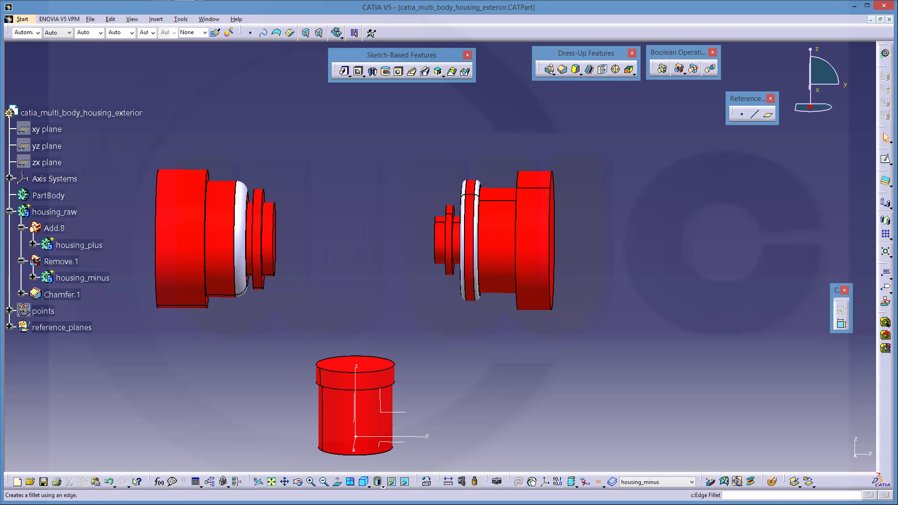
left_click(549, 70)
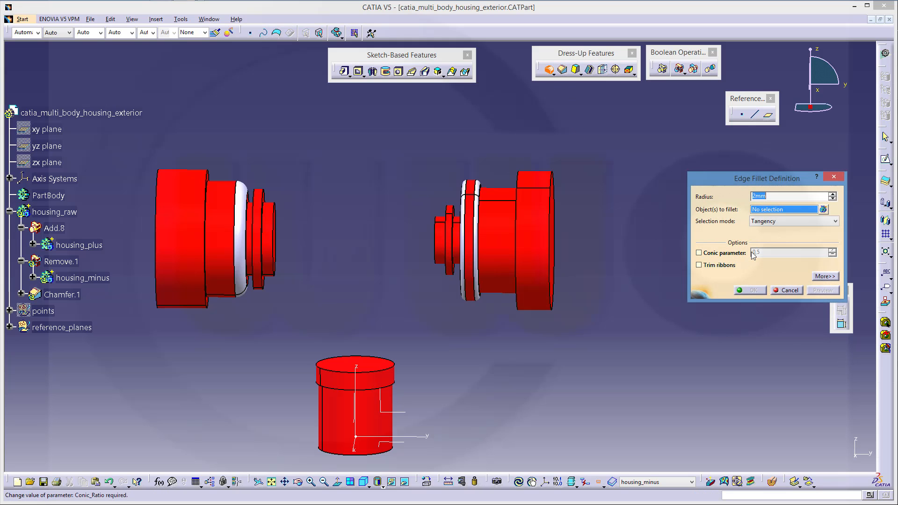
type("1")
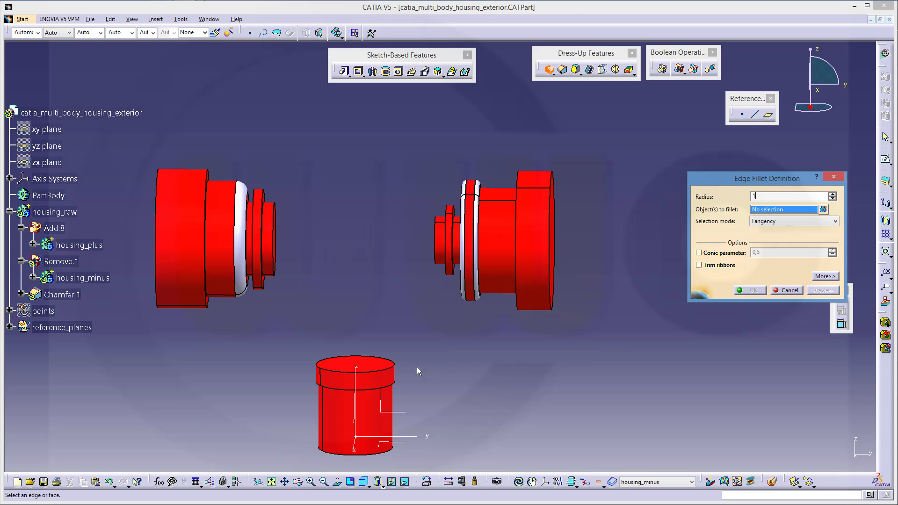
left_click(393, 375)
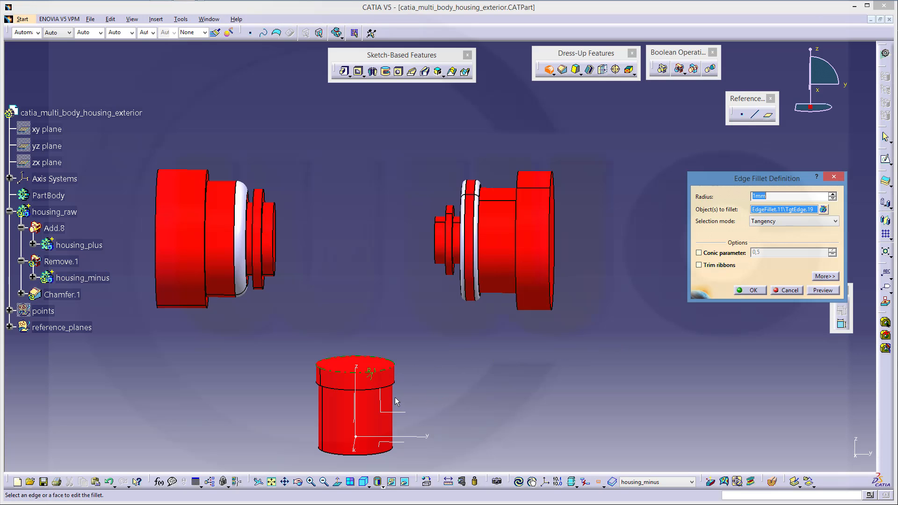
left_click(393, 388)
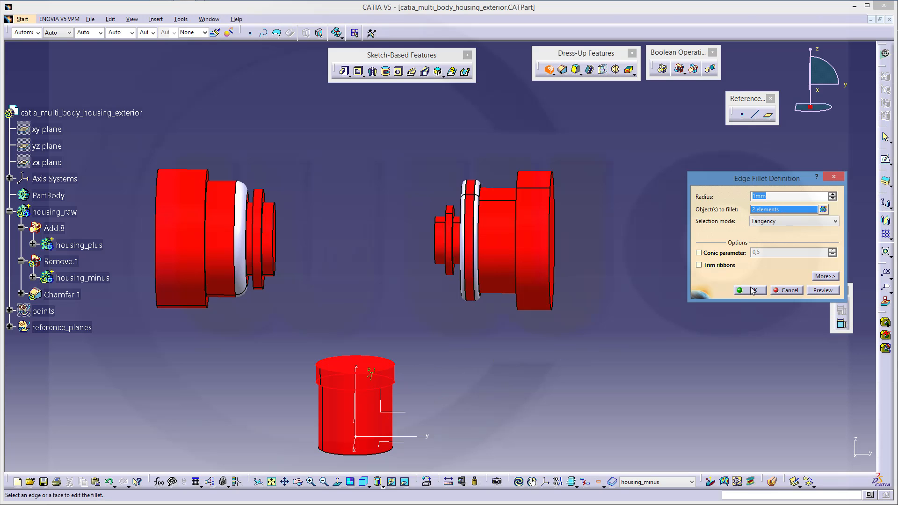
left_click(751, 290)
middle_click_drag(498, 335, 375, 284)
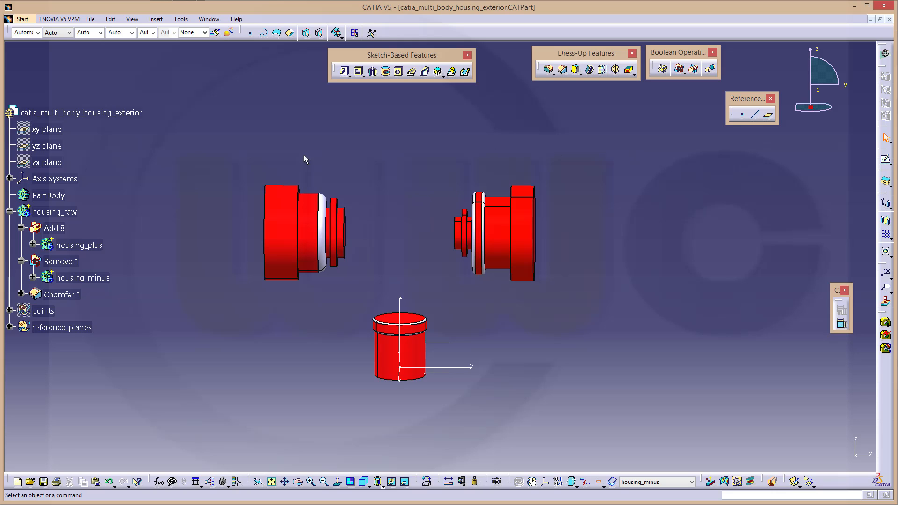
Turn off Only Current Body, make housing_raw current, and orbit to view the filleted bores
left_click(600, 483)
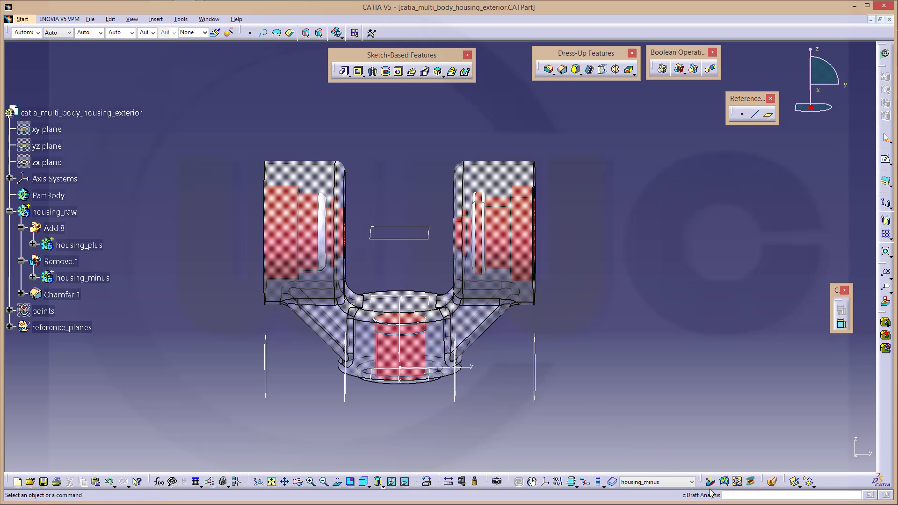
left_click(691, 482)
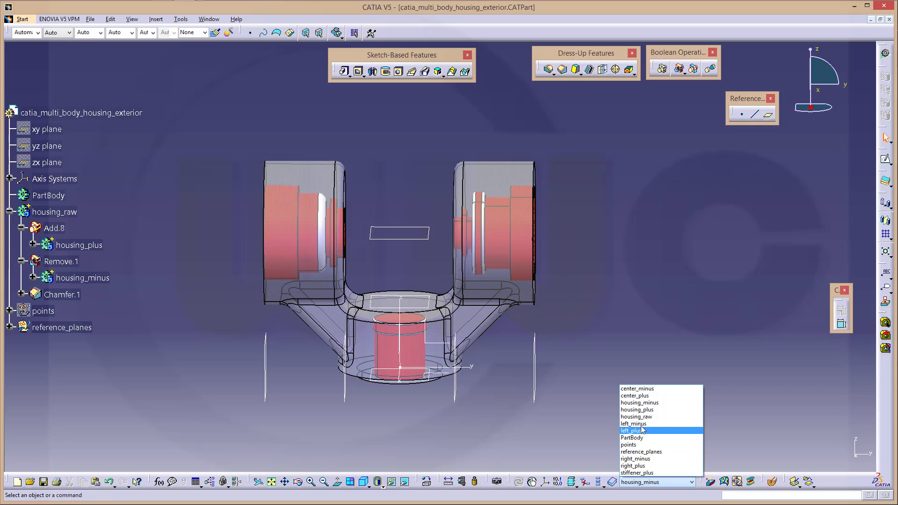
left_click(637, 417)
middle_click_drag(401, 220, 333, 242)
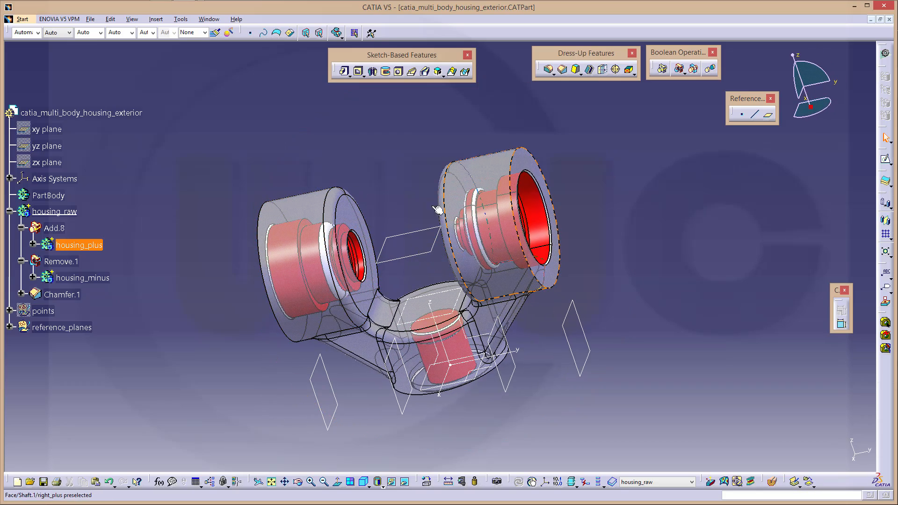
middle_click_drag(437, 210, 347, 207)
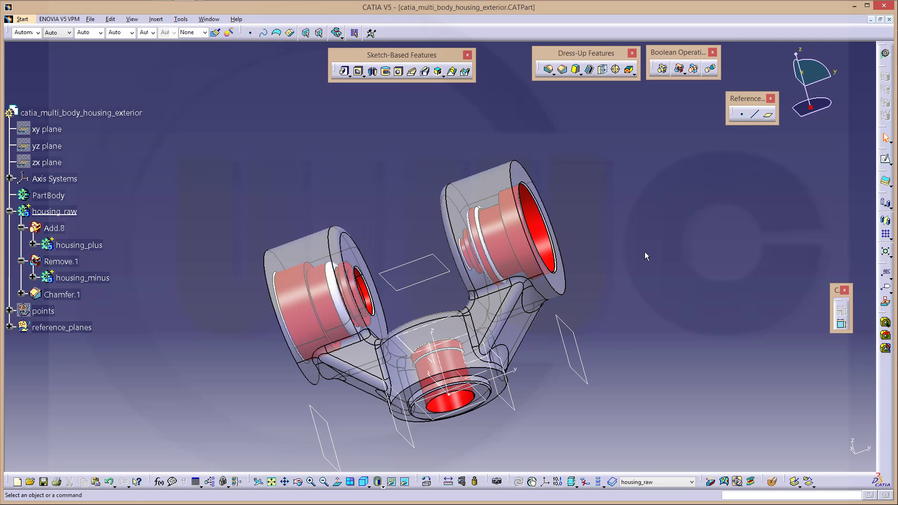
middle_click_drag(646, 254, 280, 247)
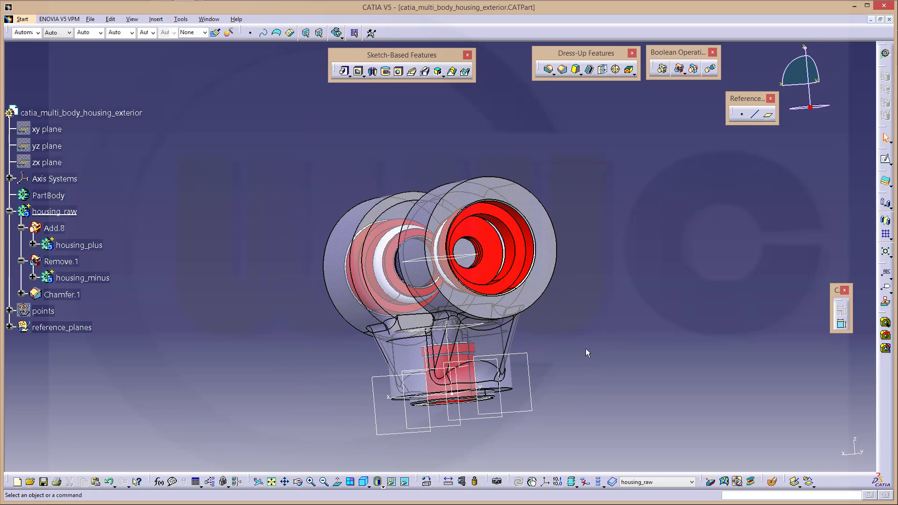
middle_click_drag(587, 353, 649, 409)
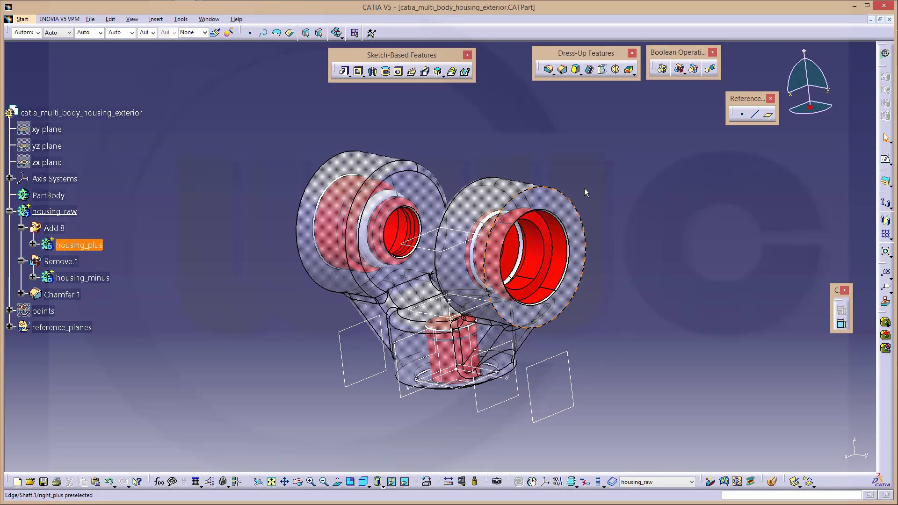
Start a 10 mm by 10 mm blind hole on the reference plane, moved onto the right bore face
left_click(399, 72)
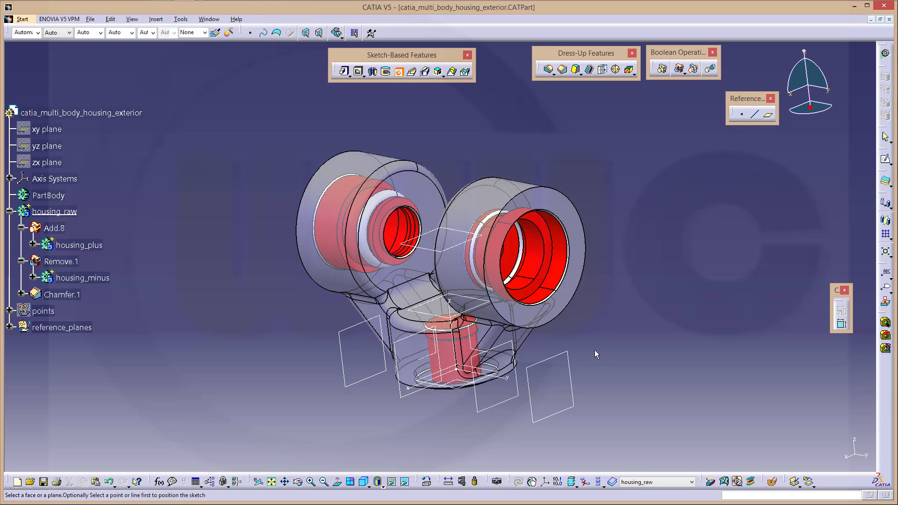
left_click(548, 368)
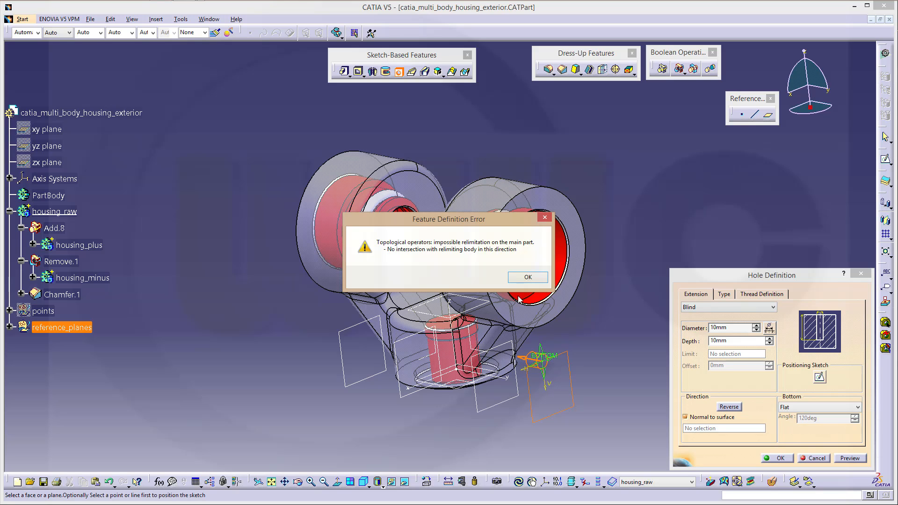
left_click(527, 278)
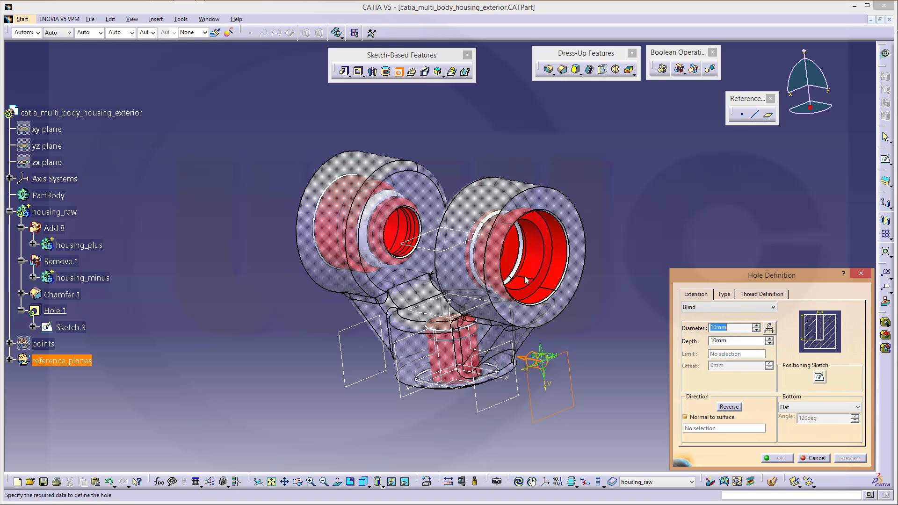
left_click_drag(542, 358, 496, 270)
middle_click_drag(626, 358, 572, 347)
In the positioning sketch, make the hole centre coincident with the horizontal axis line
left_click(821, 379)
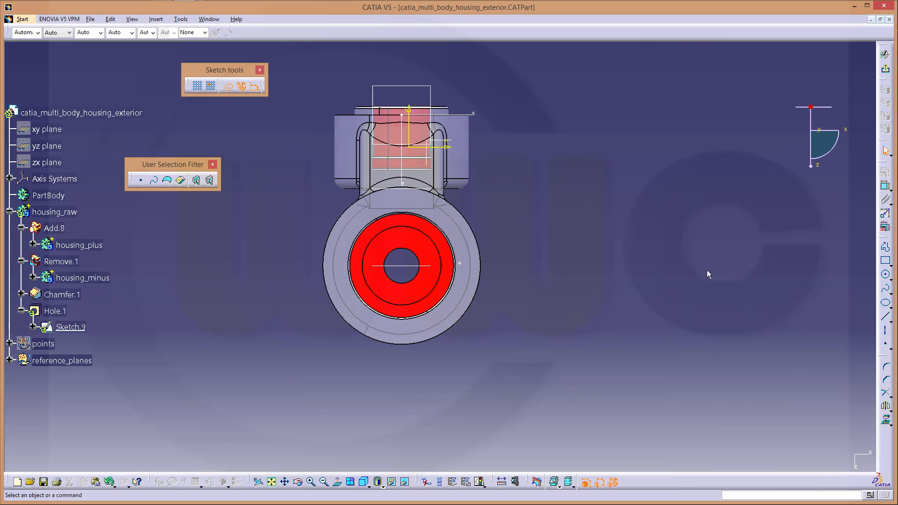
left_click(885, 186)
left_click(460, 266)
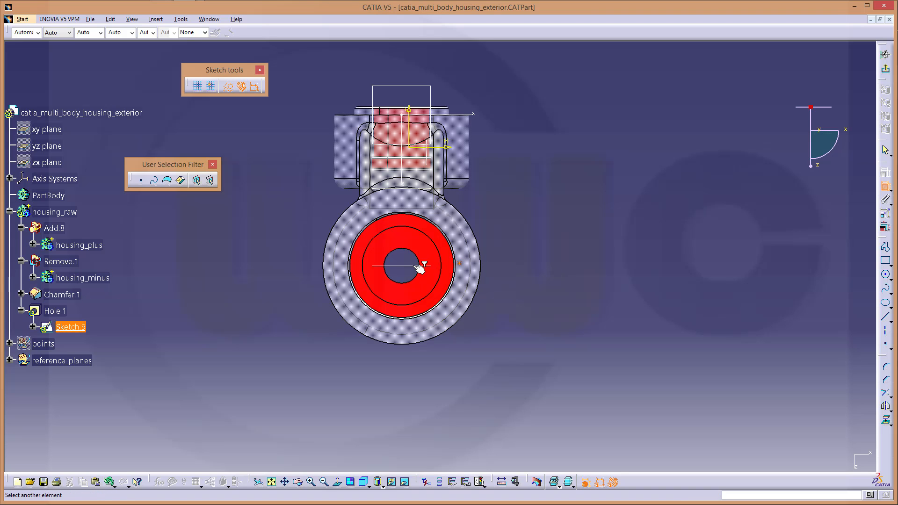
left_click(419, 266)
right_click(538, 260)
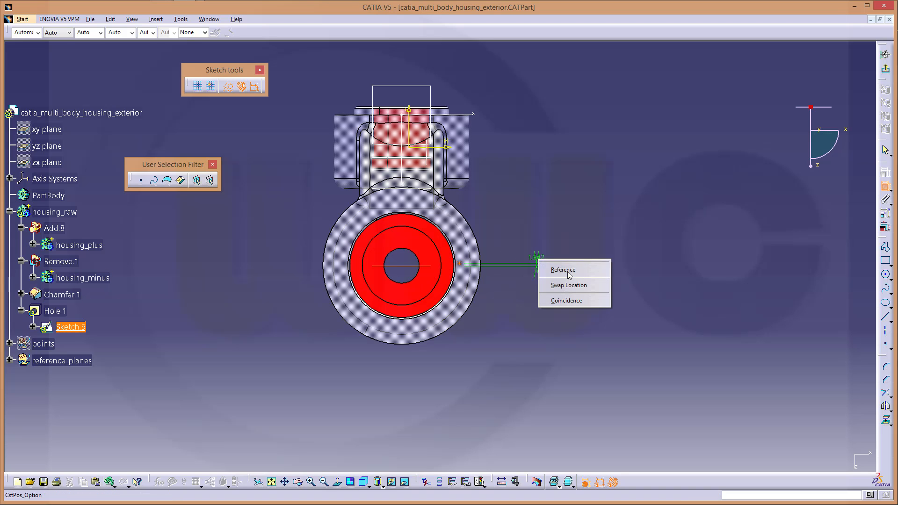
left_click(569, 304)
Dimension the hole centre 38 mm from the vertical axis and exit the sketch
left_click(461, 267)
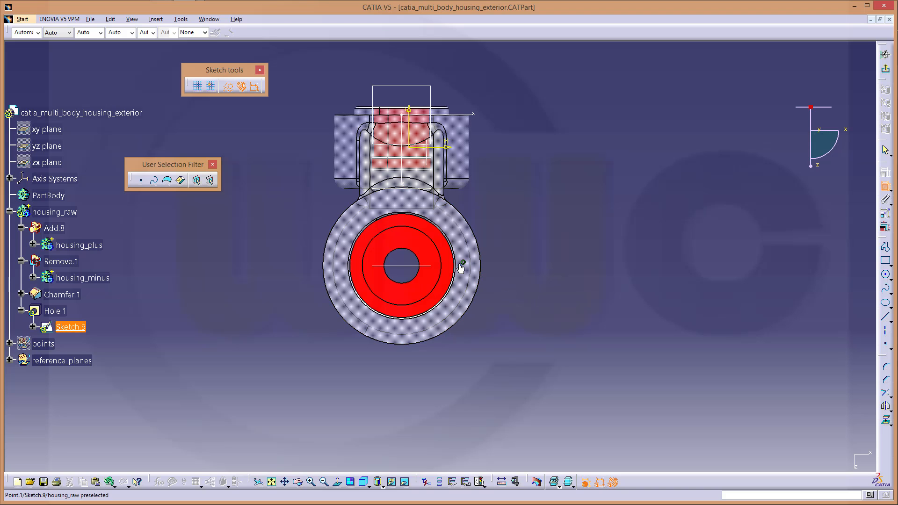
left_click(406, 130)
left_click(439, 372)
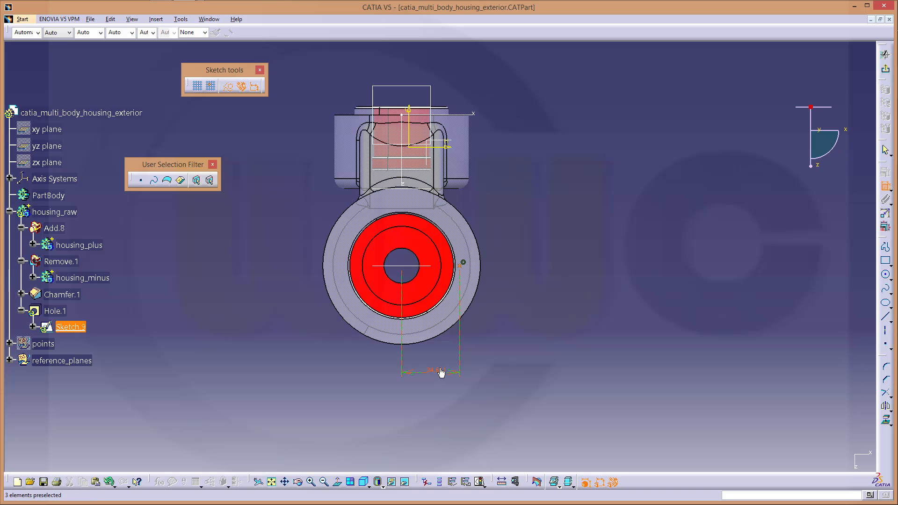
double_click(440, 372)
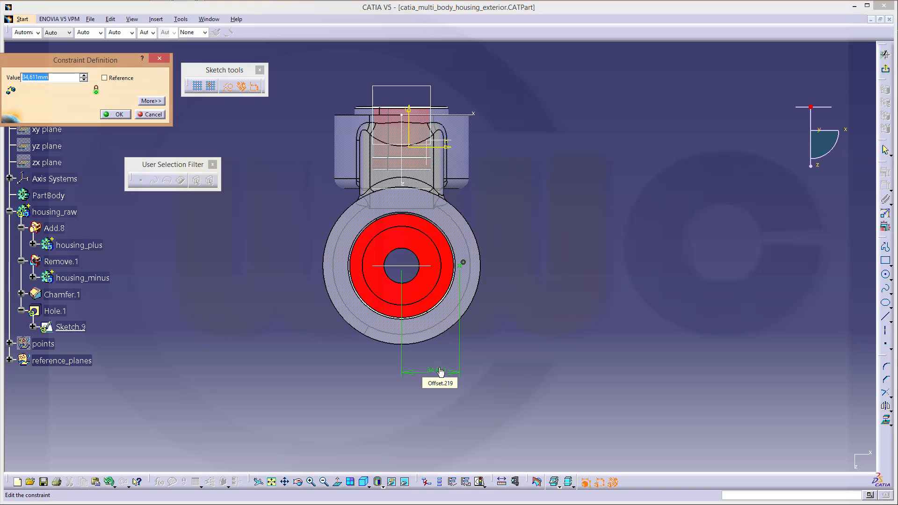
type("38")
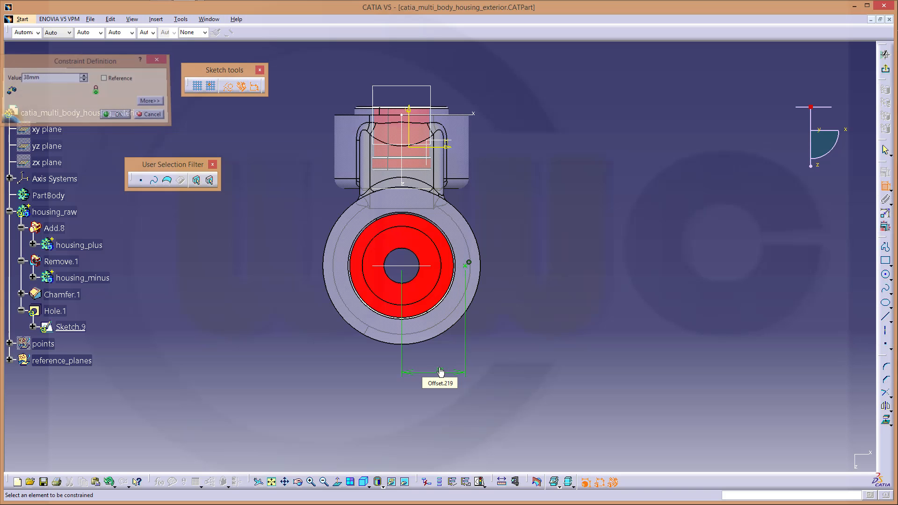
key("Return")
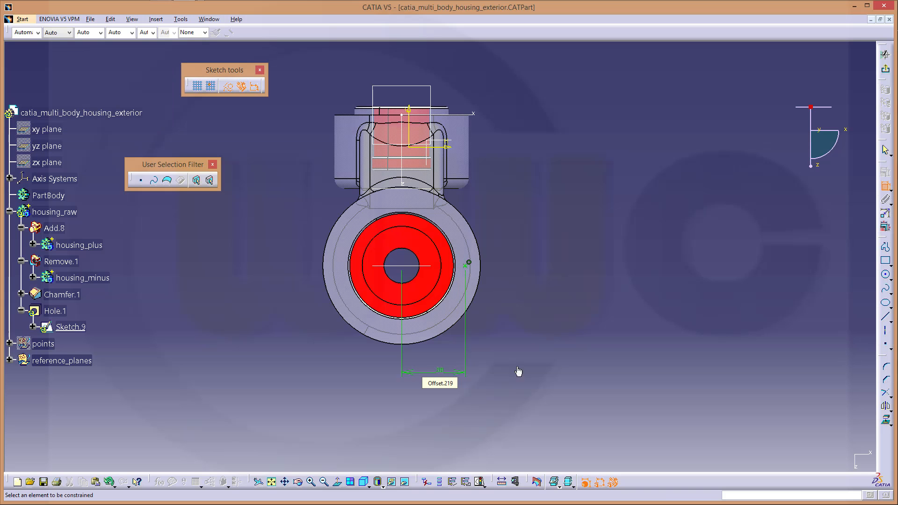
left_click(886, 69)
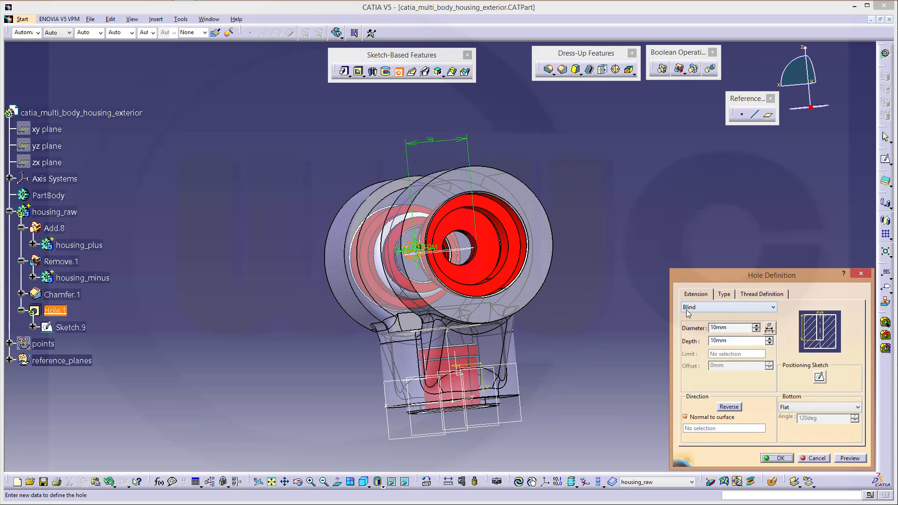
Set the hole diameter to 6 mm and depth to 15 mm, then confirm Hole.1
double_click(735, 329)
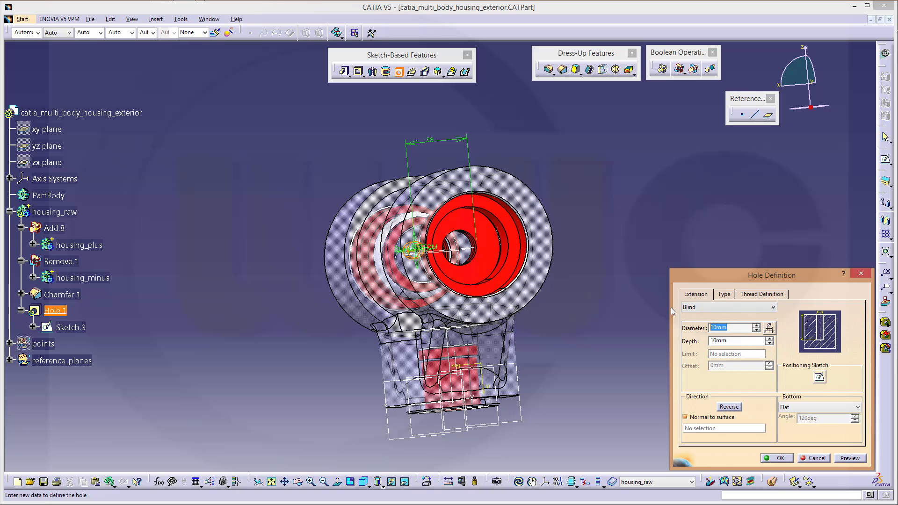
type("6")
left_click(726, 341)
double_click(732, 340)
type("15")
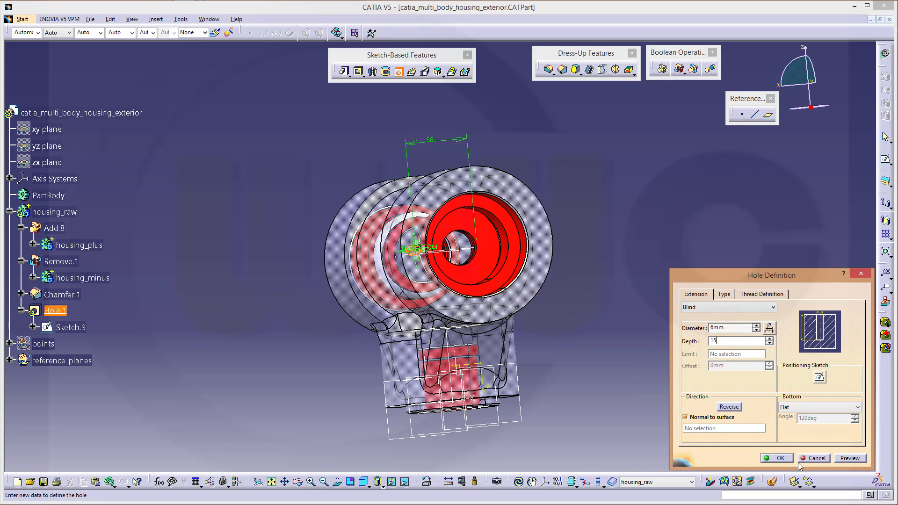
left_click(779, 458)
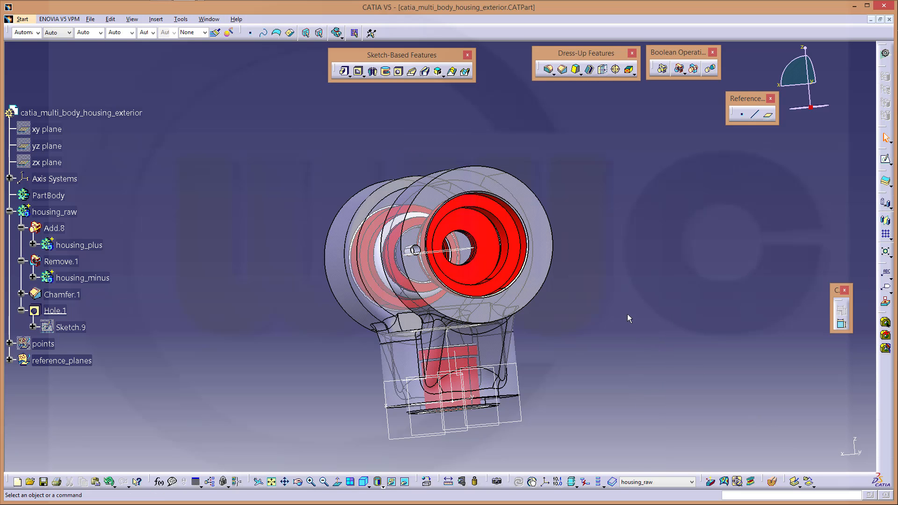
middle_click_drag(628, 313, 521, 175)
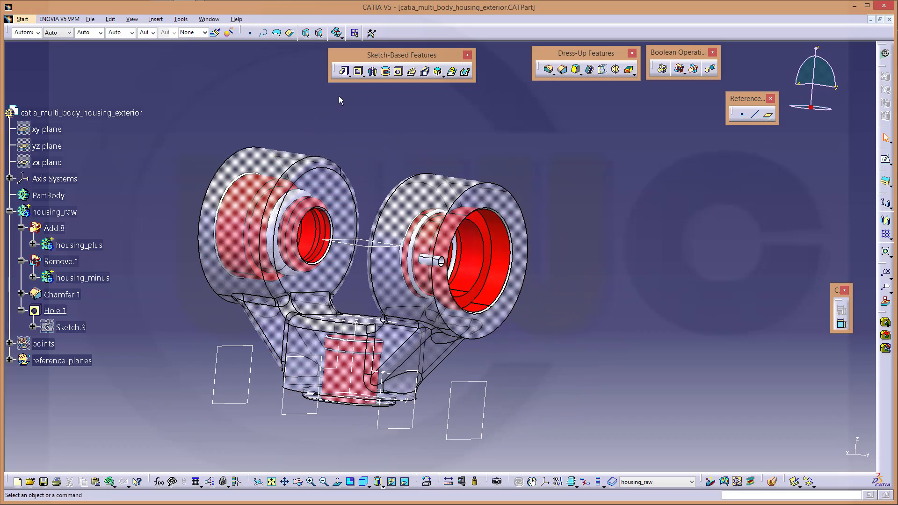
Set up CircPattern.1 as a Complete crown with 6 instances and begin choosing its reference element
left_click(892, 238)
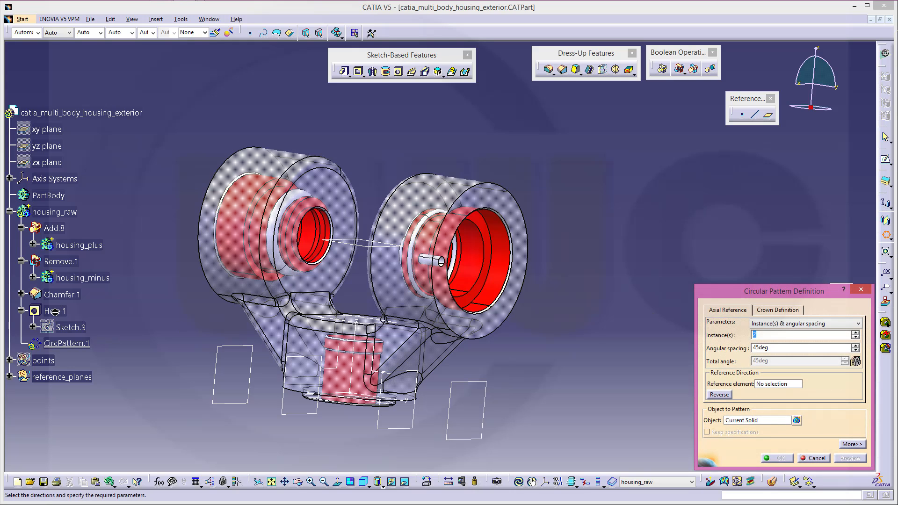
left_click(859, 324)
left_click(779, 354)
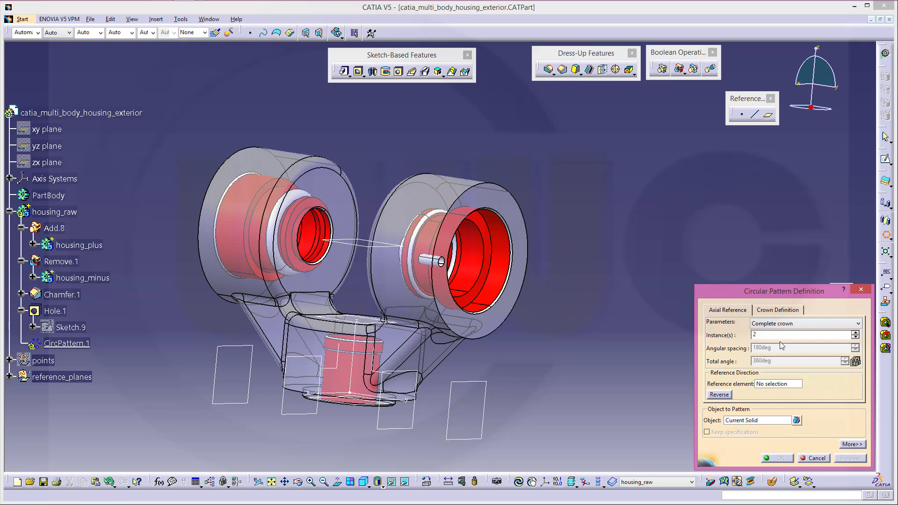
key("Return")
left_click(787, 385)
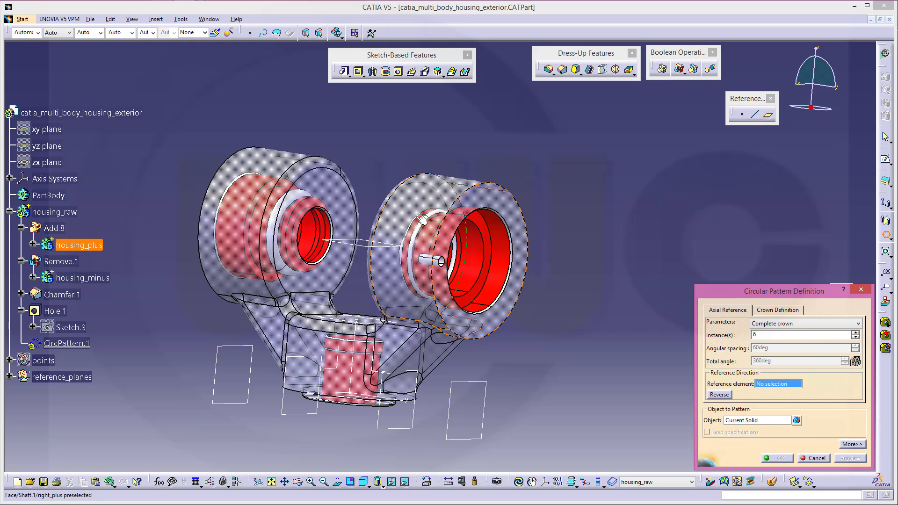
right_click(776, 387)
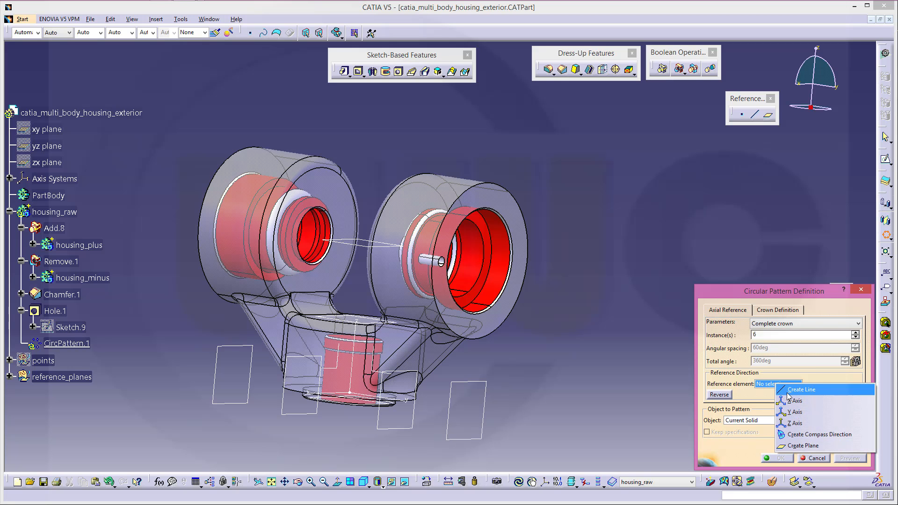
Create Line.1 as a point-direction line through a new origin point, normal to ZX, mirrored extent
left_click(790, 392)
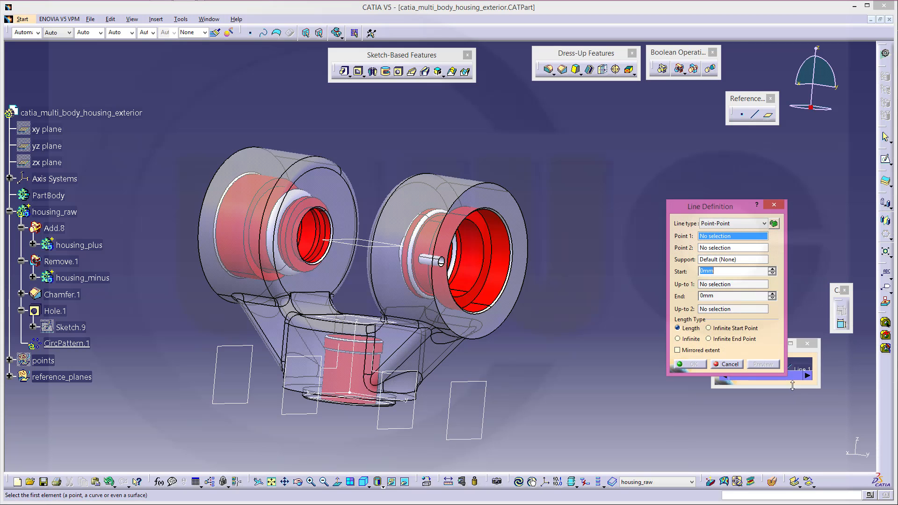
middle_click_drag(584, 258, 346, 194)
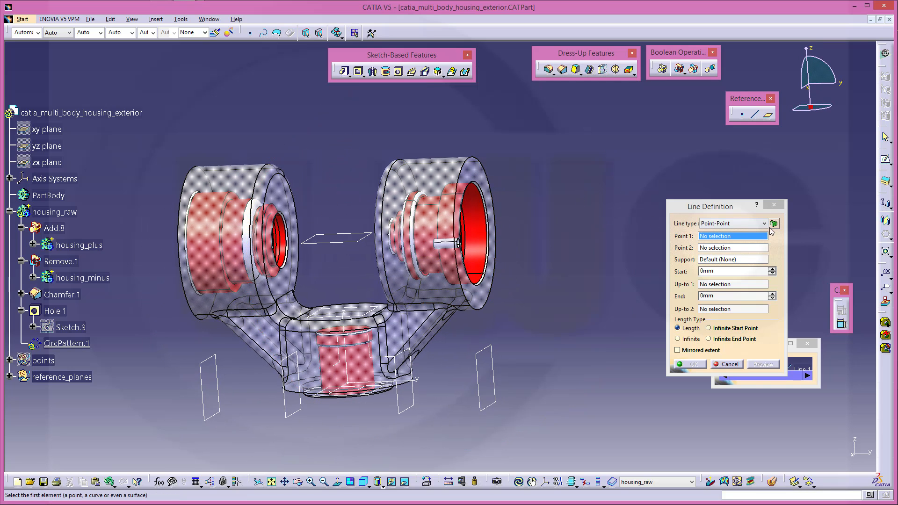
left_click(766, 224)
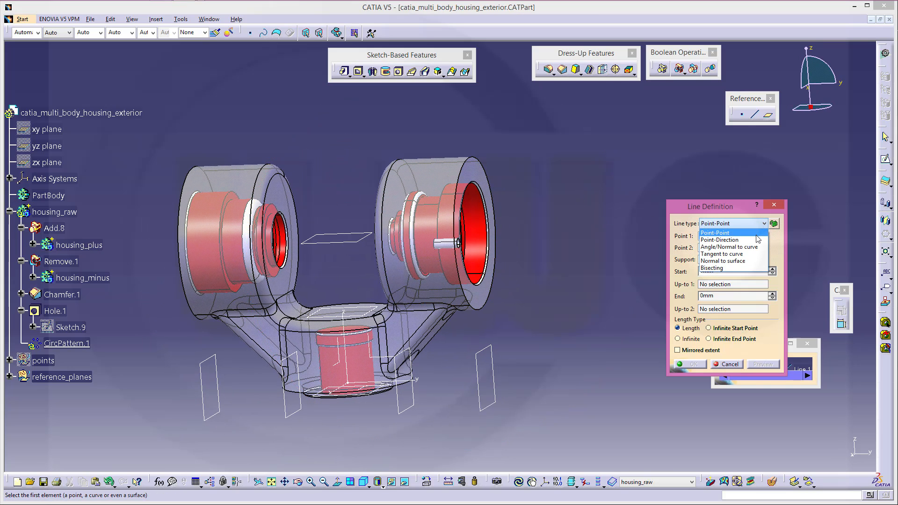
left_click(744, 240)
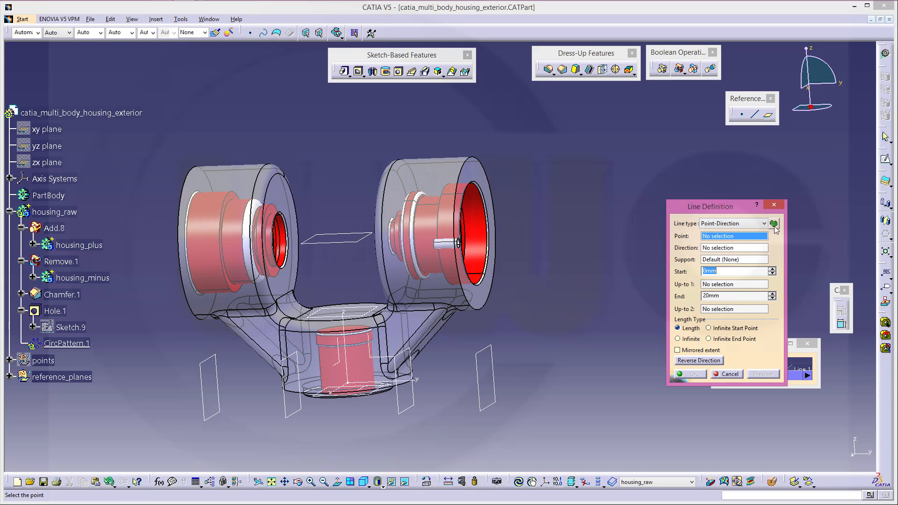
right_click(749, 240)
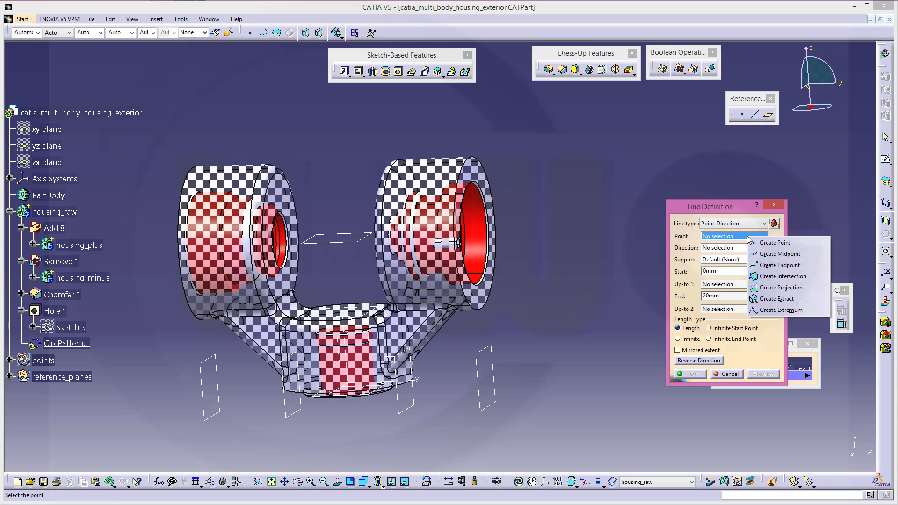
left_click(763, 242)
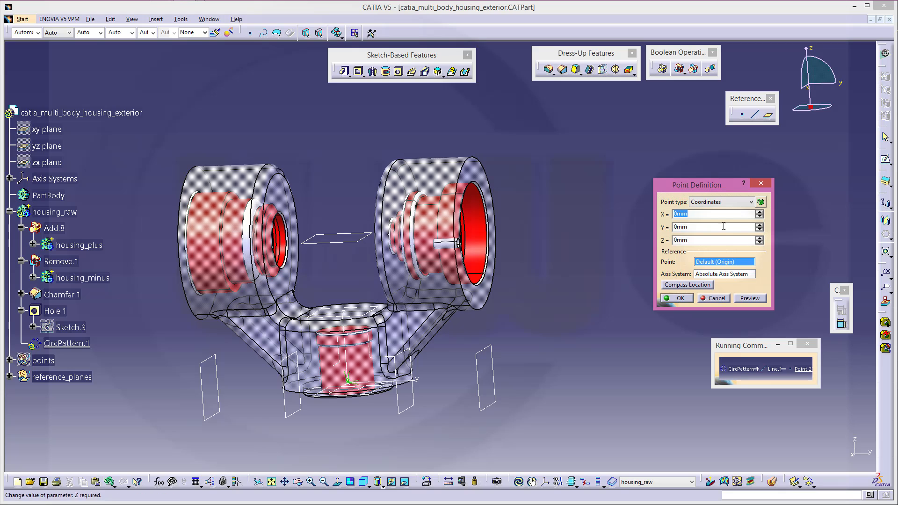
left_click_drag(701, 239, 655, 239)
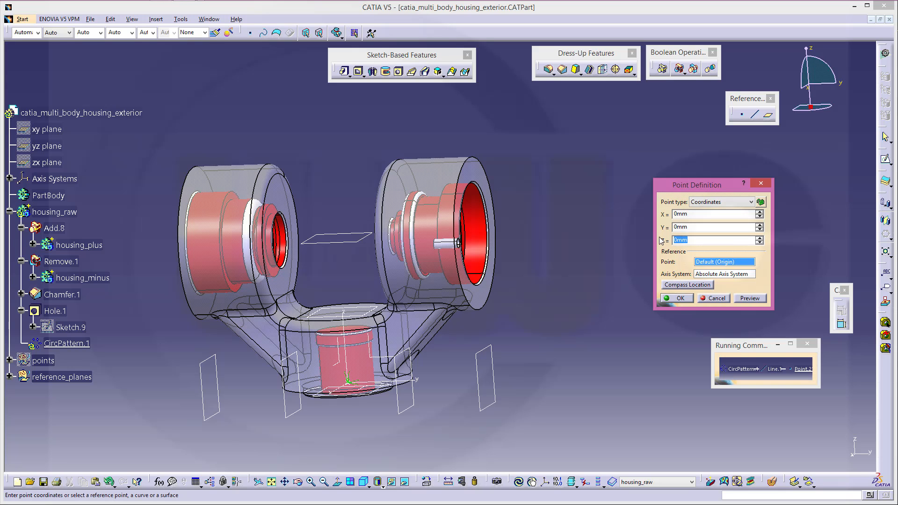
key("Return")
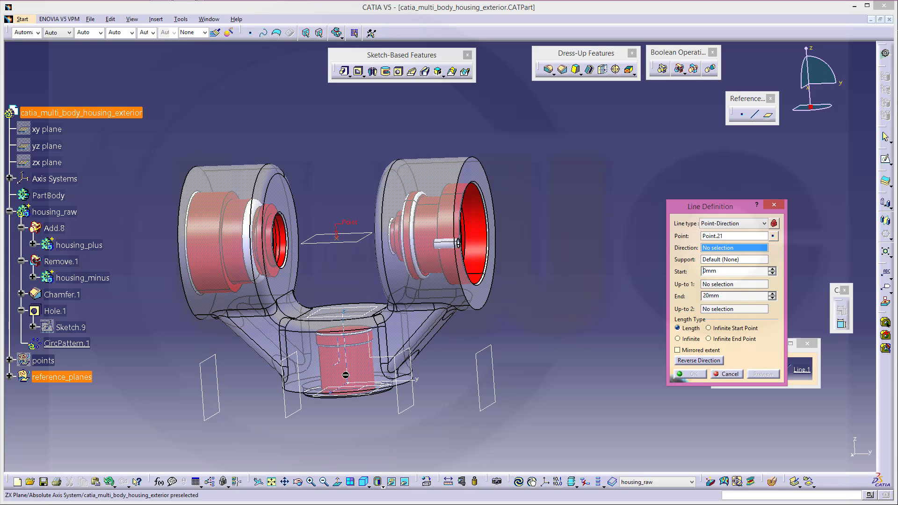
left_click(396, 380)
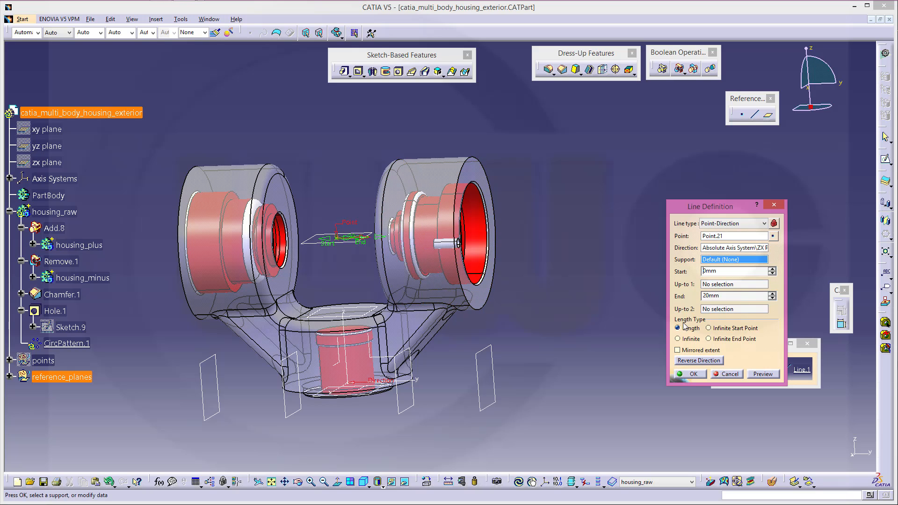
left_click(679, 351)
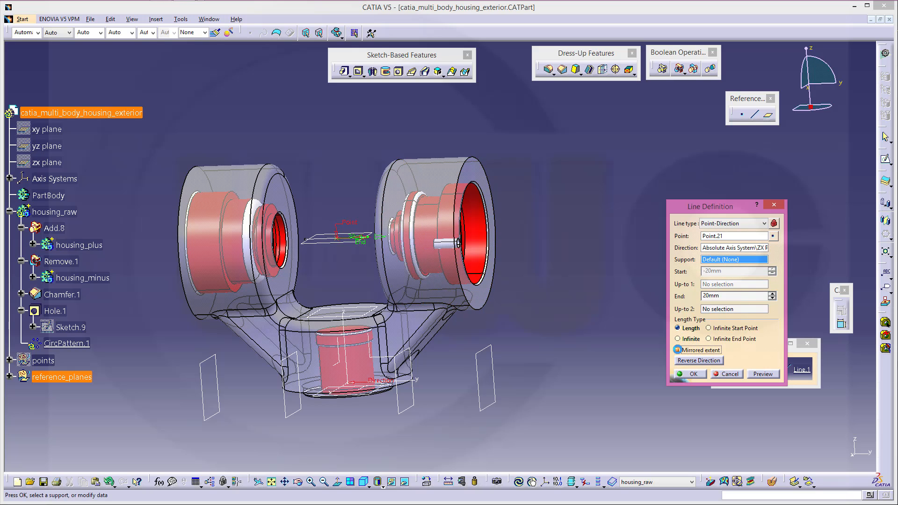
left_click(693, 375)
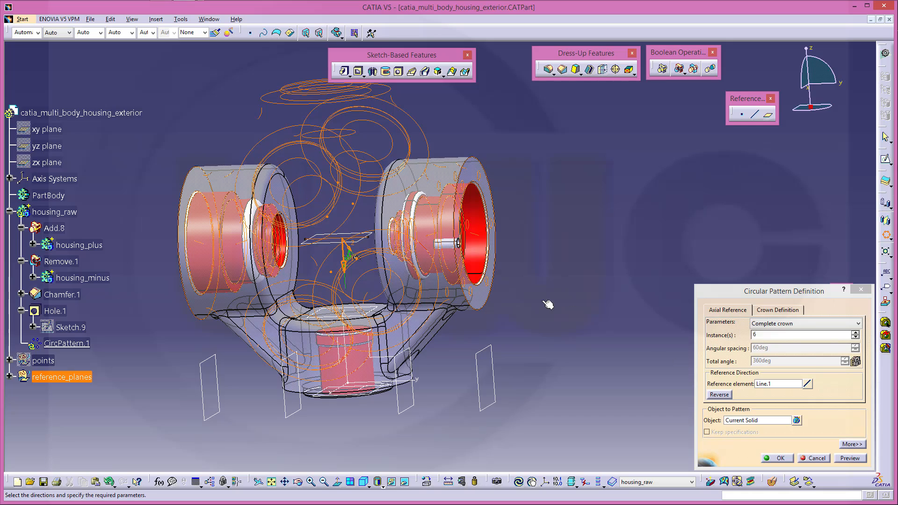
Set Hole.1 as the pattern object, finish CircPattern.1, and inspect the six holes
middle_click_drag(581, 263, 506, 313)
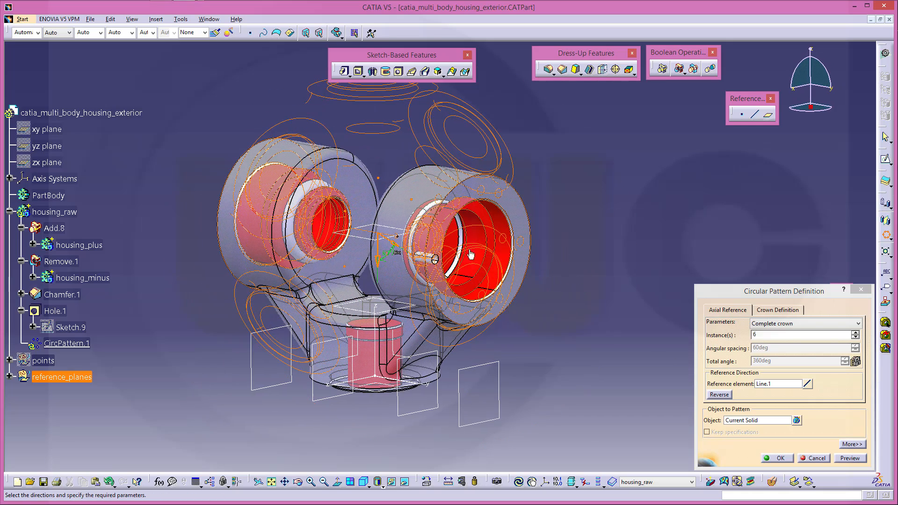
left_click(761, 421)
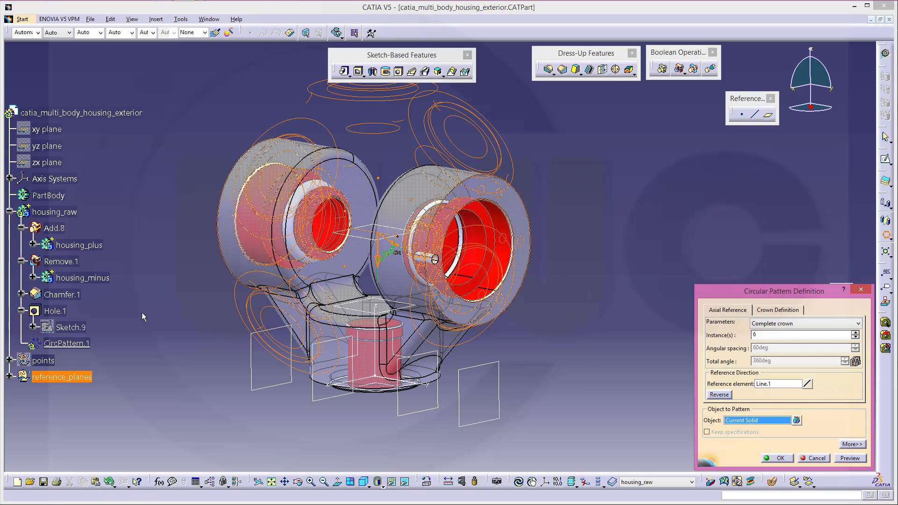
left_click(54, 311)
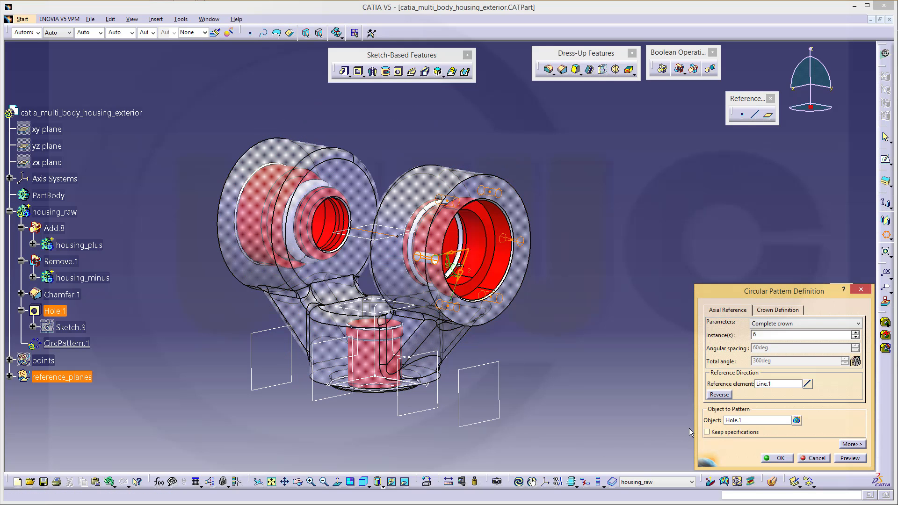
left_click(778, 459)
left_click(627, 379)
middle_click_drag(556, 326, 457, 267)
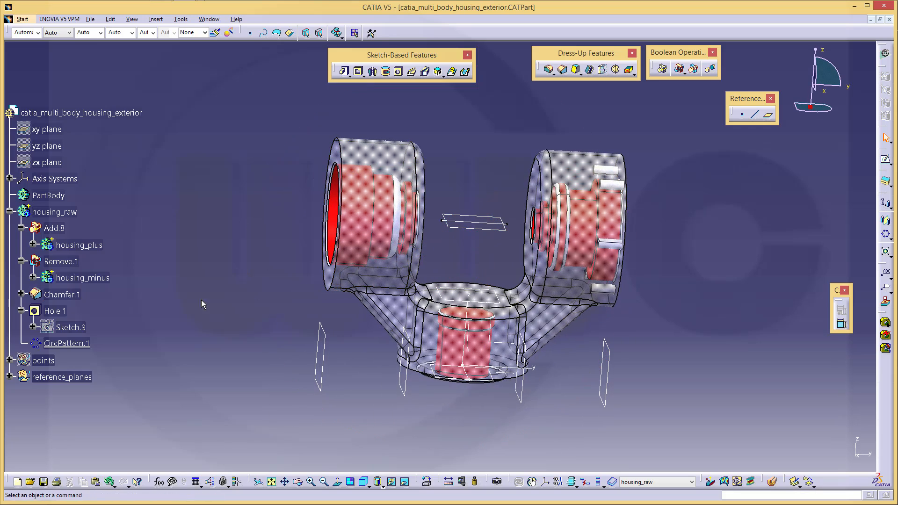
middle_click_drag(194, 340, 640, 264)
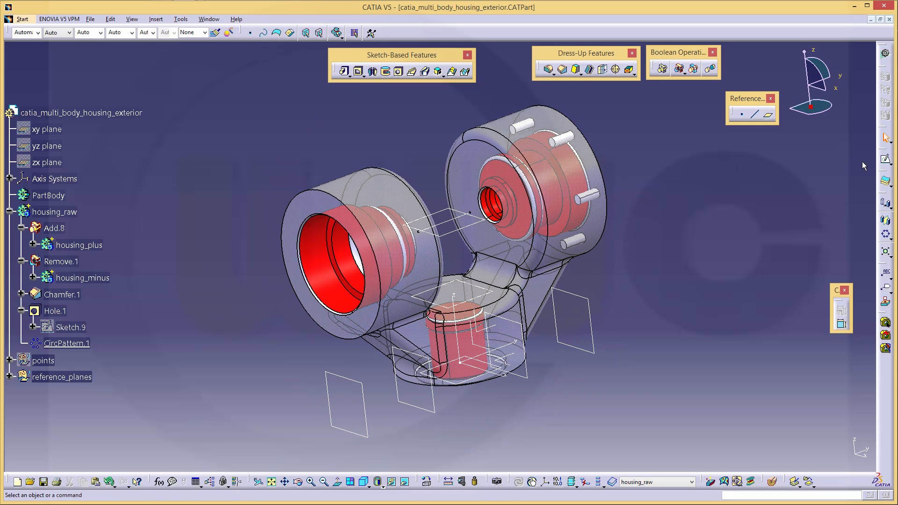
Start Hole.2 on the reference plane, move it onto the large bore face, and open its positioning sketch
left_click(399, 72)
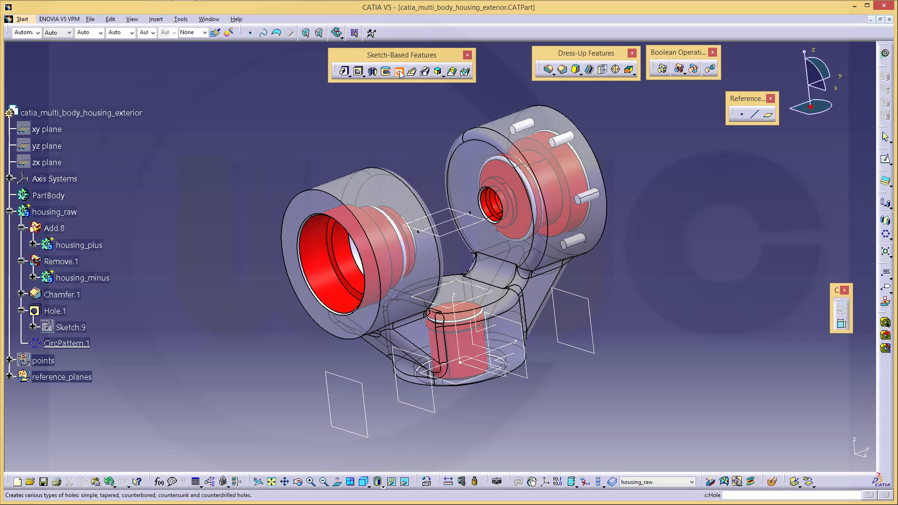
left_click(337, 377)
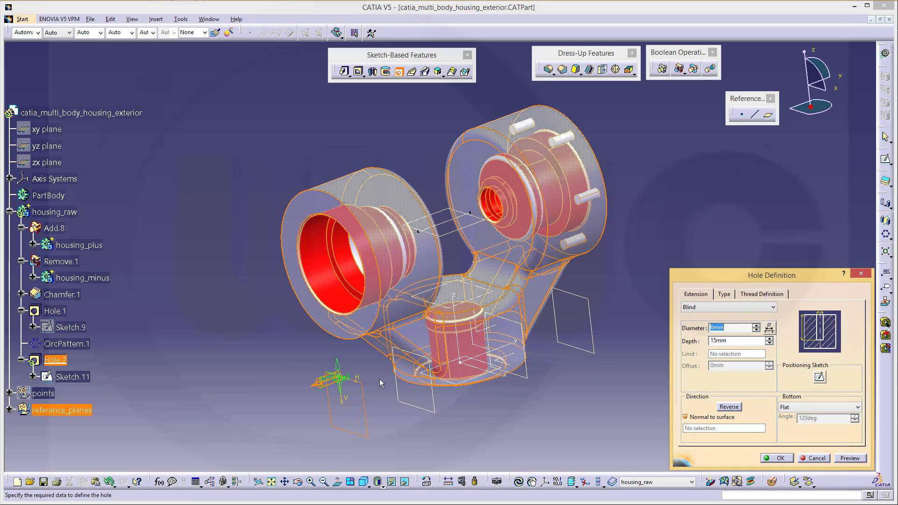
left_click_drag(343, 371, 292, 258)
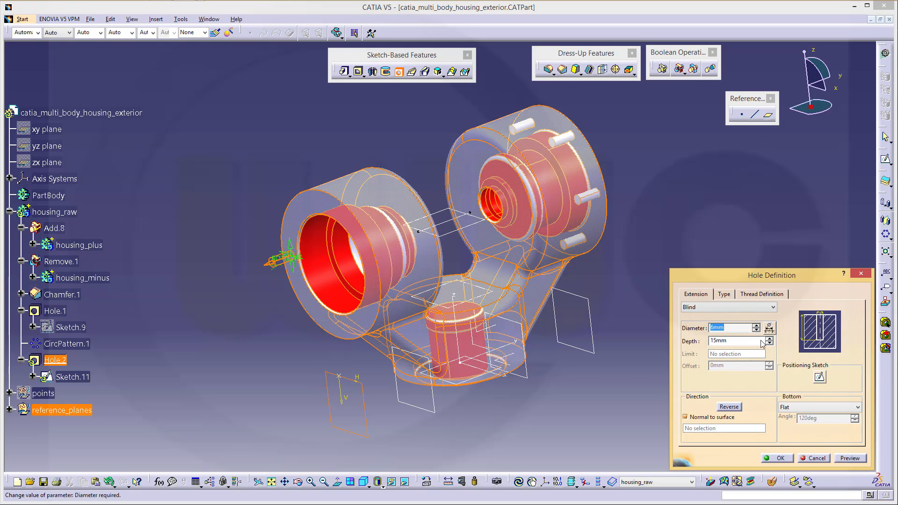
left_click(820, 377)
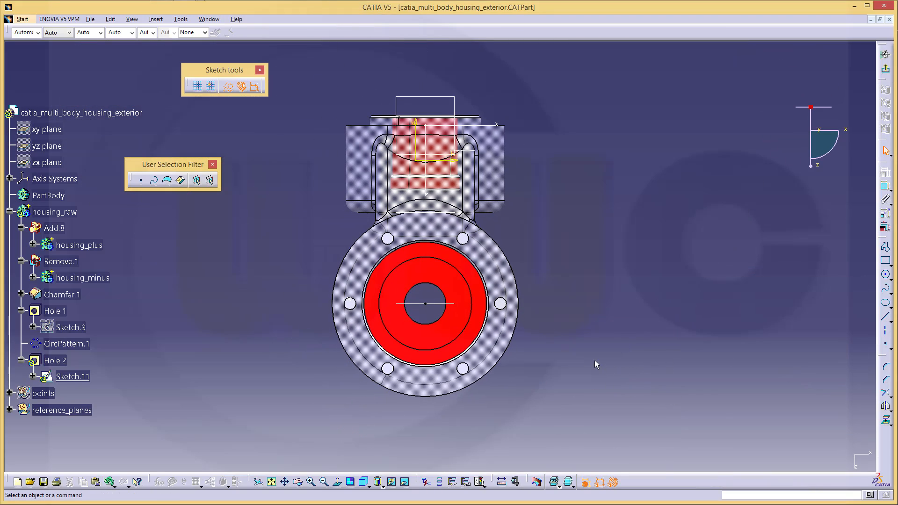
Face the sketch and make the hole point coincident with the centreline
left_click(340, 483)
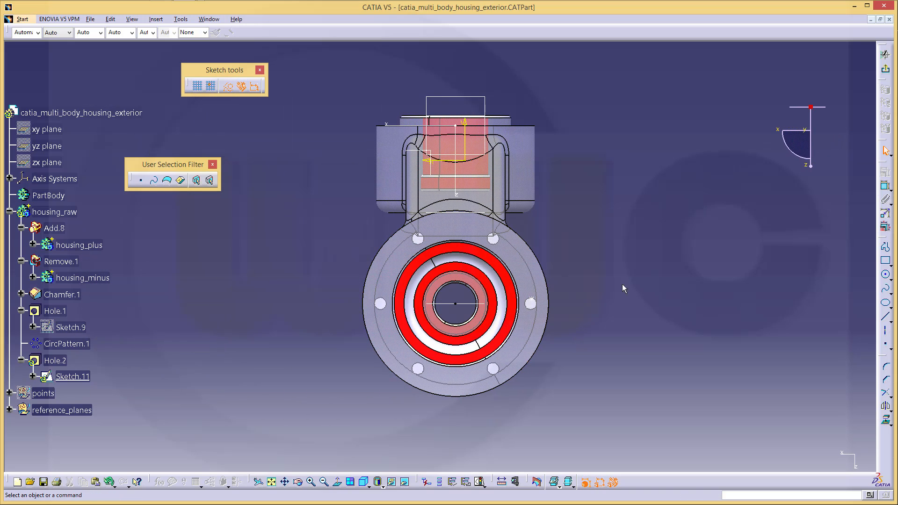
left_click(885, 186)
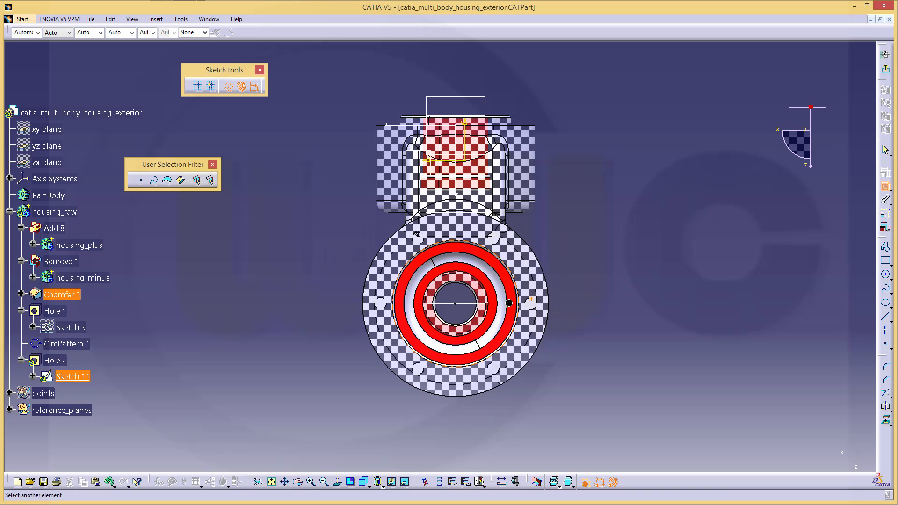
left_click(482, 307)
right_click(605, 268)
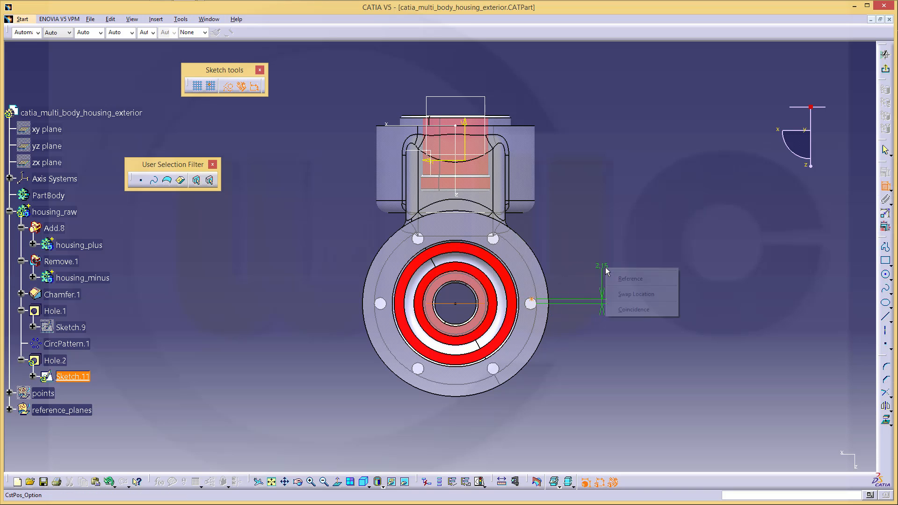
left_click(634, 310)
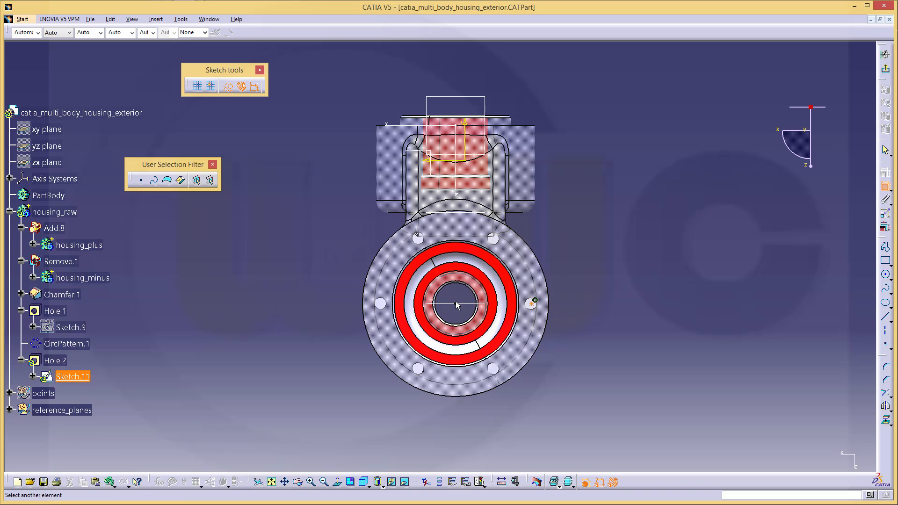
Dimension the hole point 38 mm from the vertical axis and exit the sketch
left_click(461, 139)
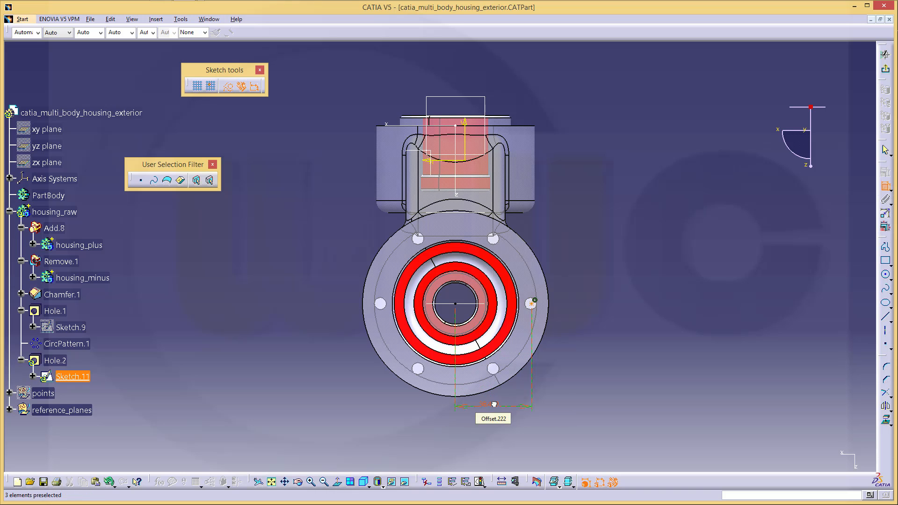
double_click(494, 404)
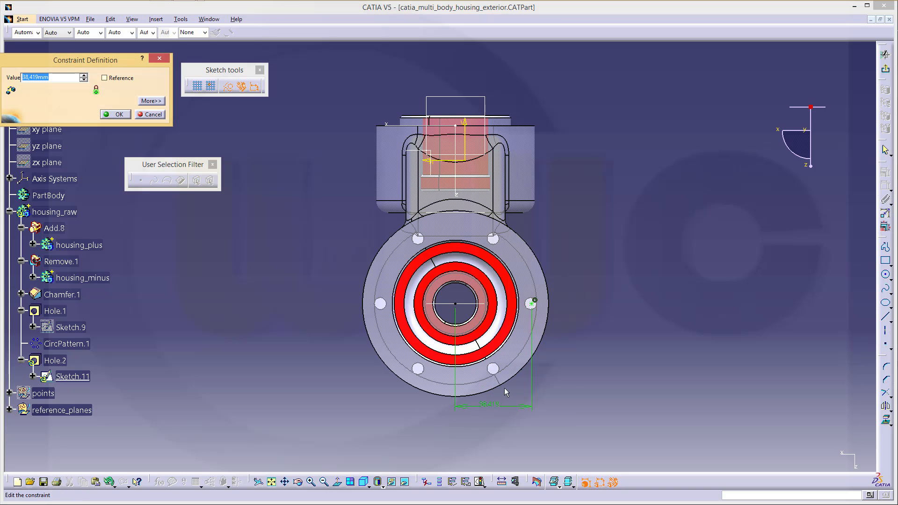
type("38")
key("Return")
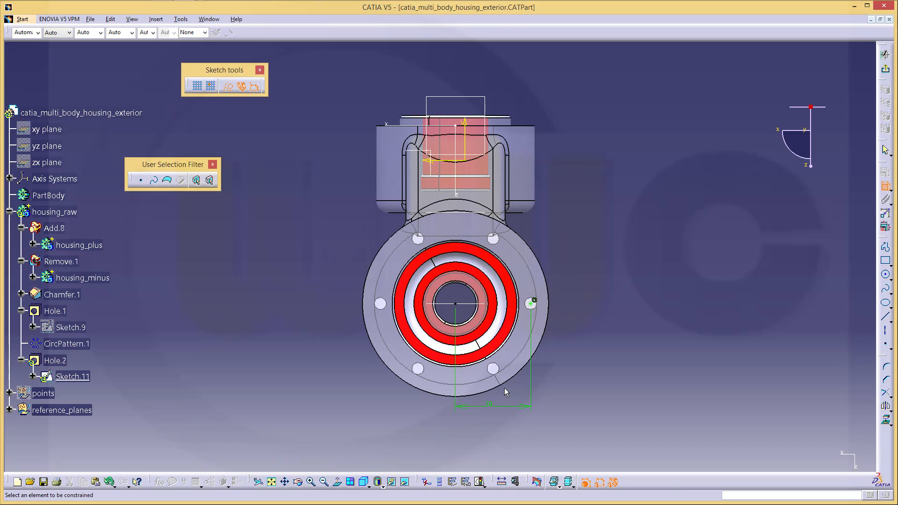
left_click(886, 69)
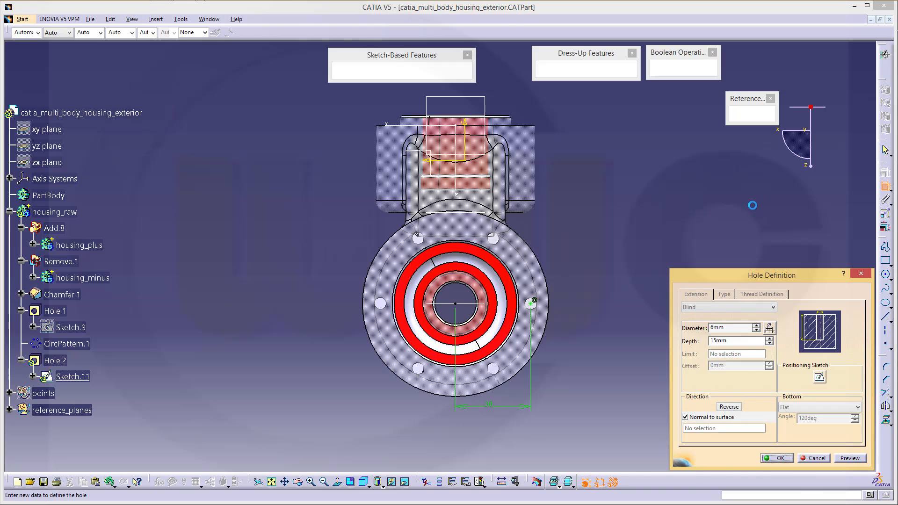
Create Hole.2 and reverse it so the 6mm, 15mm-deep blind hole drills into the large bore's face
left_click(778, 459)
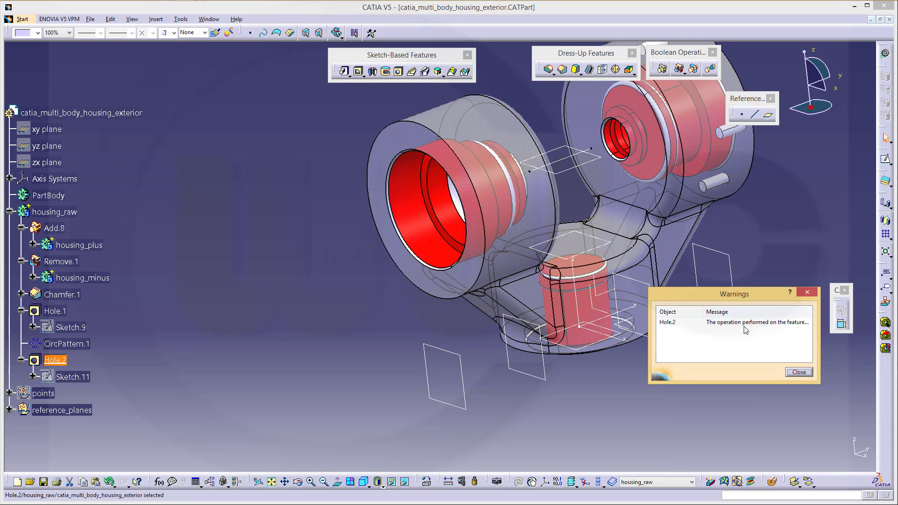
left_click(800, 373)
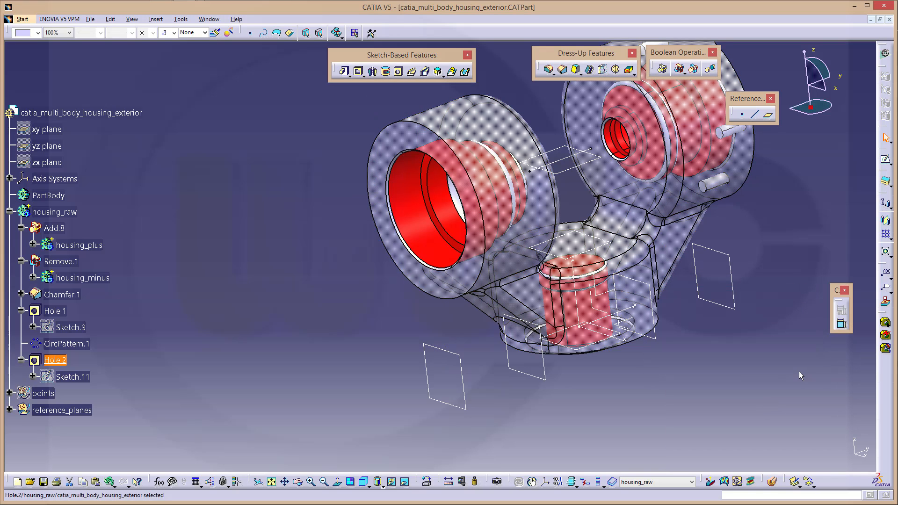
double_click(65, 360)
middle_click_drag(359, 226, 286, 286)
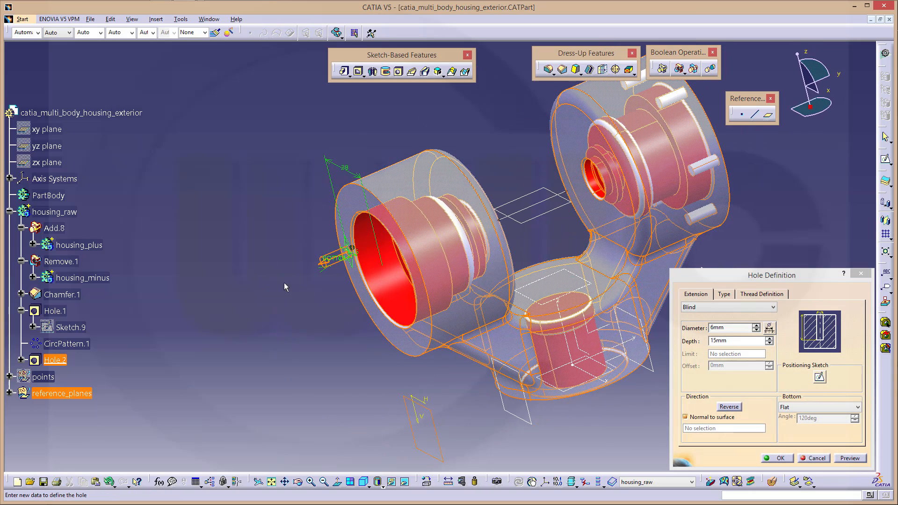
left_click(322, 269)
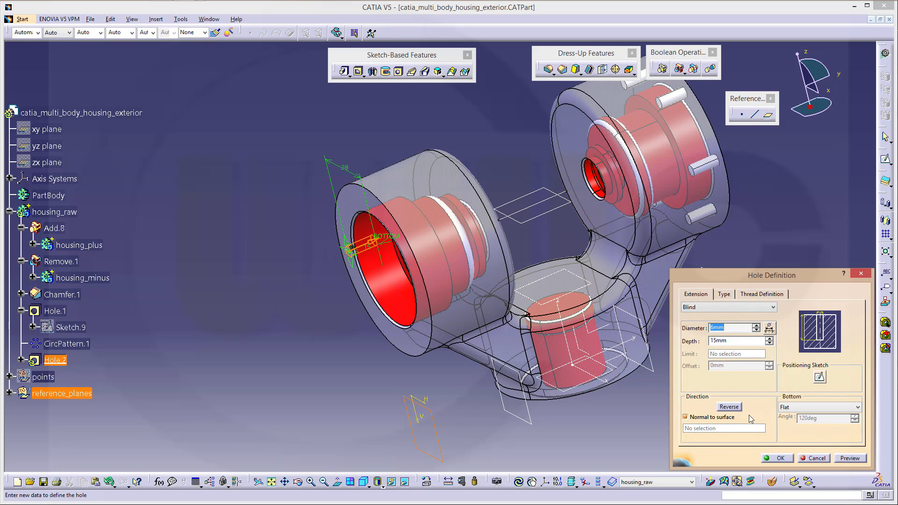
left_click(777, 458)
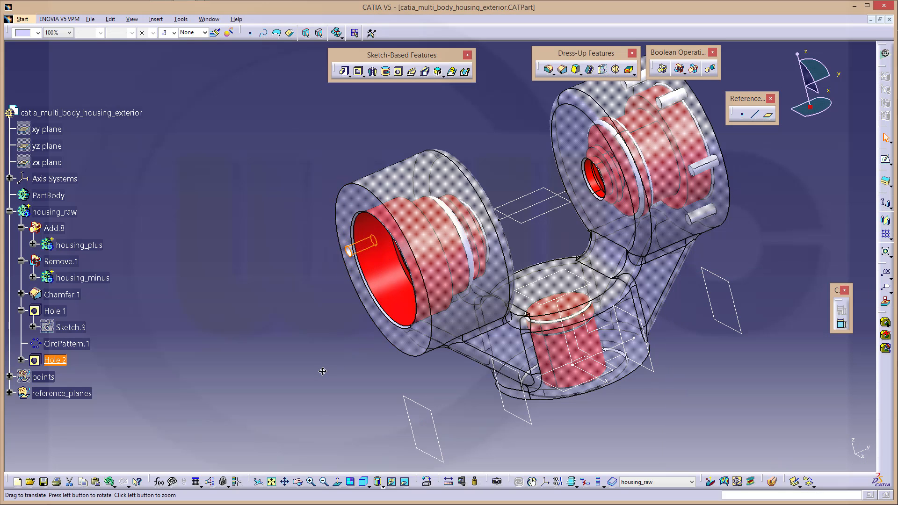
middle_click_drag(403, 304, 468, 323)
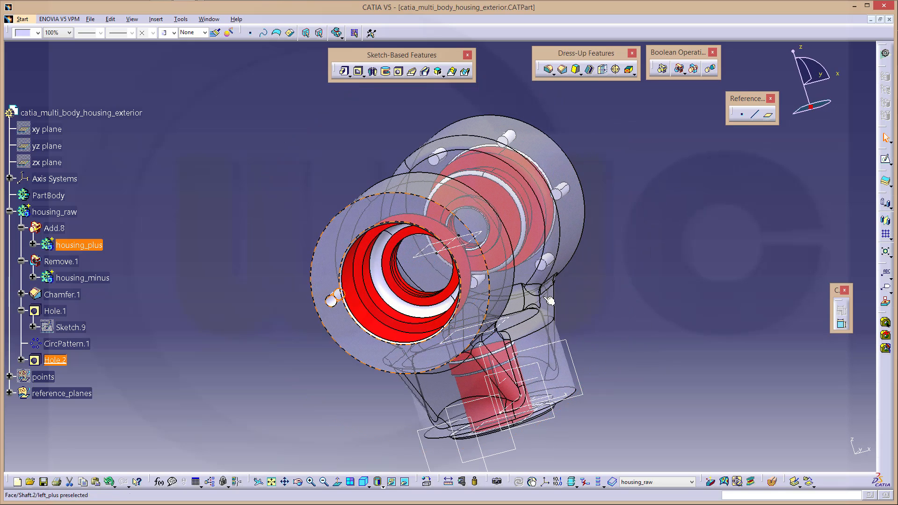
Circular-pattern Hole.2 as a complete crown of 6 instances about Line.1
left_click(892, 241)
left_click(876, 247)
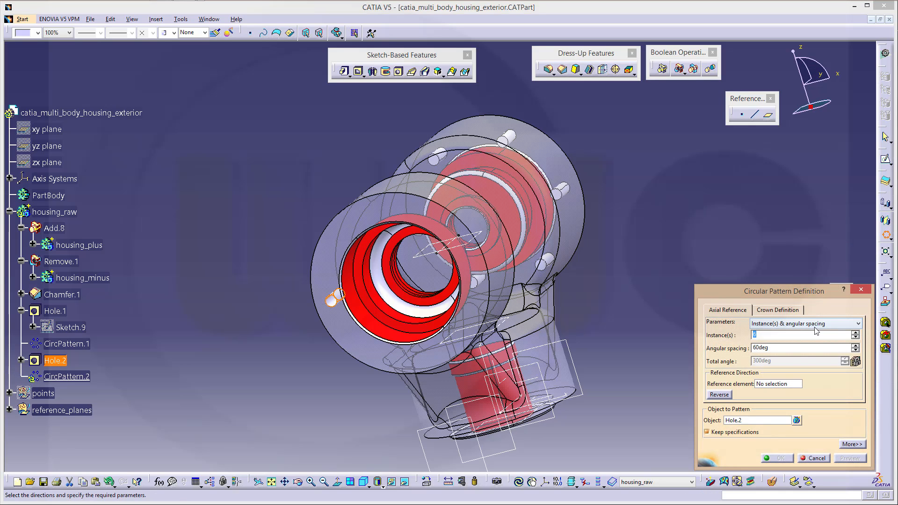
left_click(858, 324)
left_click(796, 355)
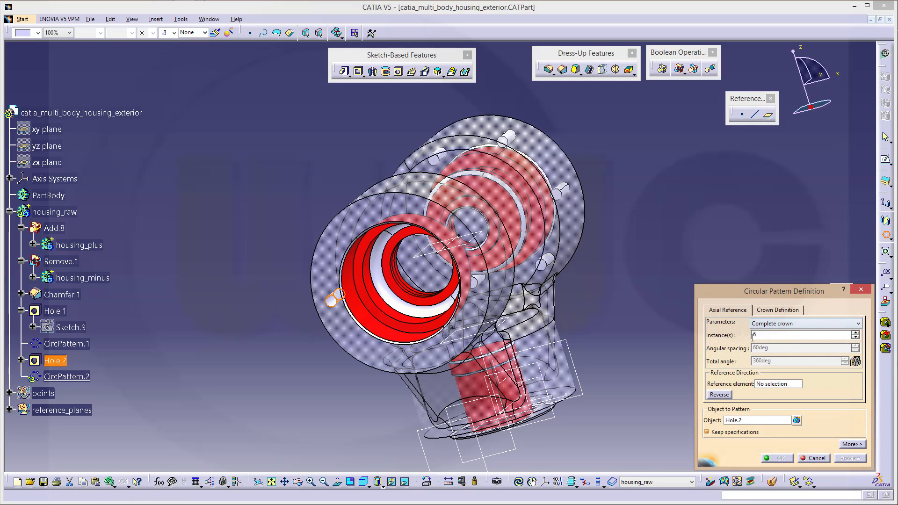
left_click(773, 384)
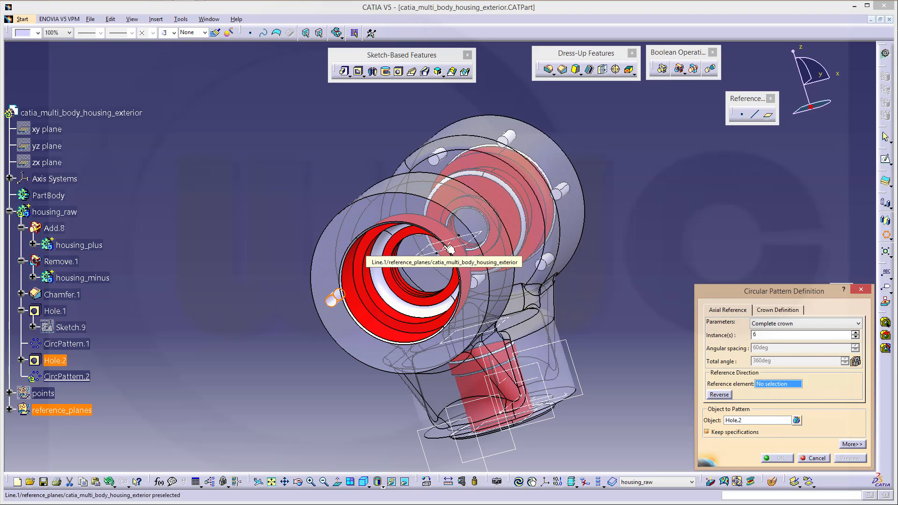
left_click(10, 411)
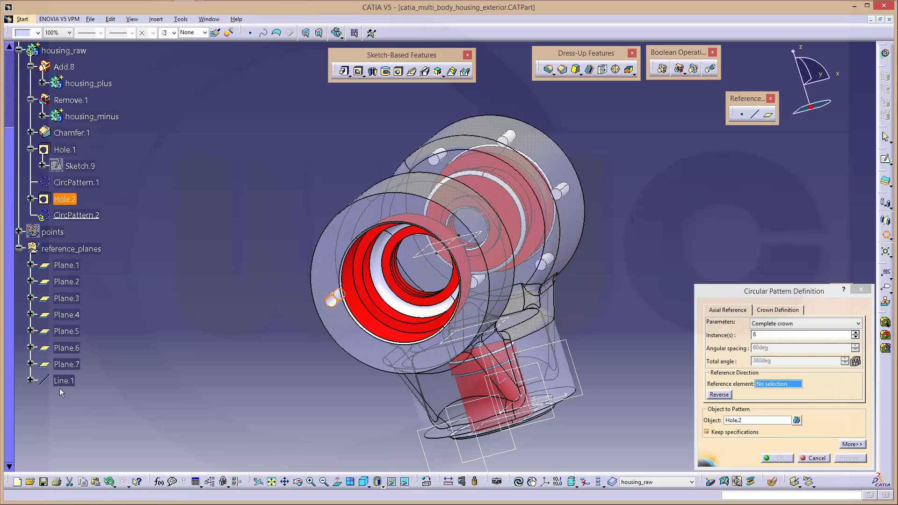
left_click(64, 381)
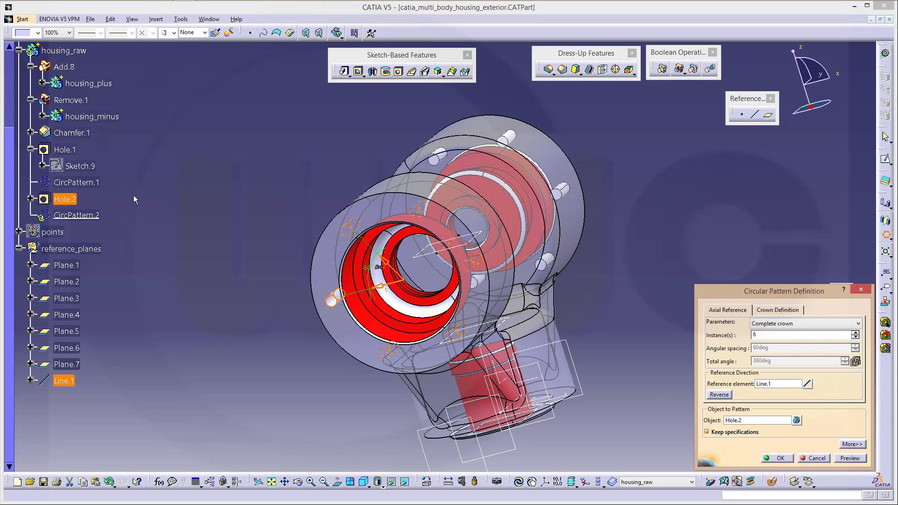
left_click(780, 459)
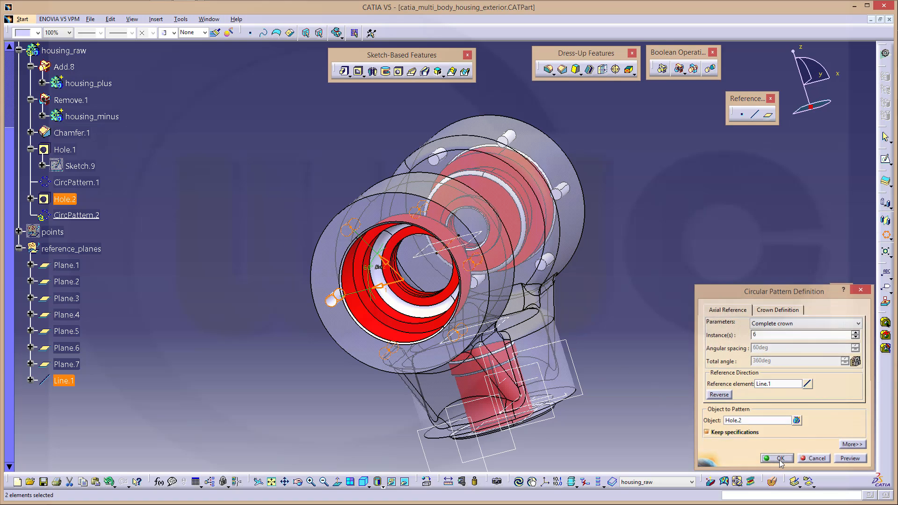
middle_click_drag(647, 273, 437, 272)
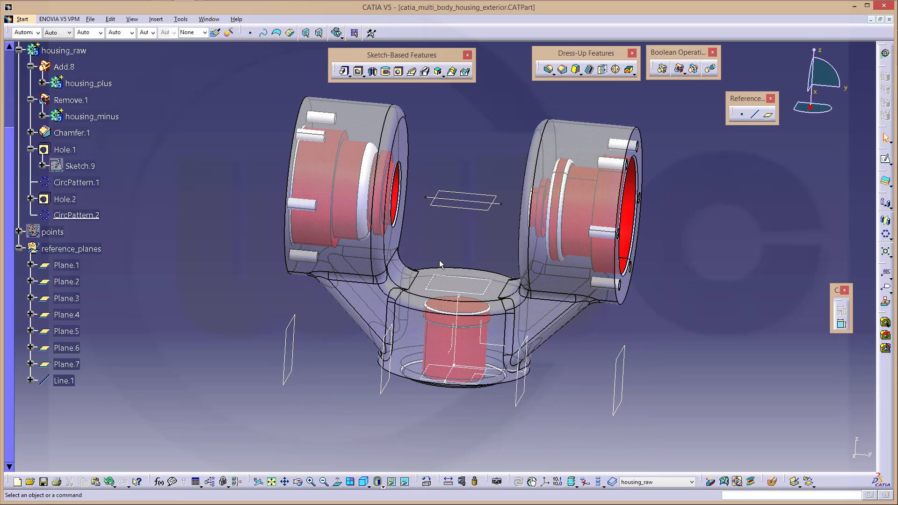